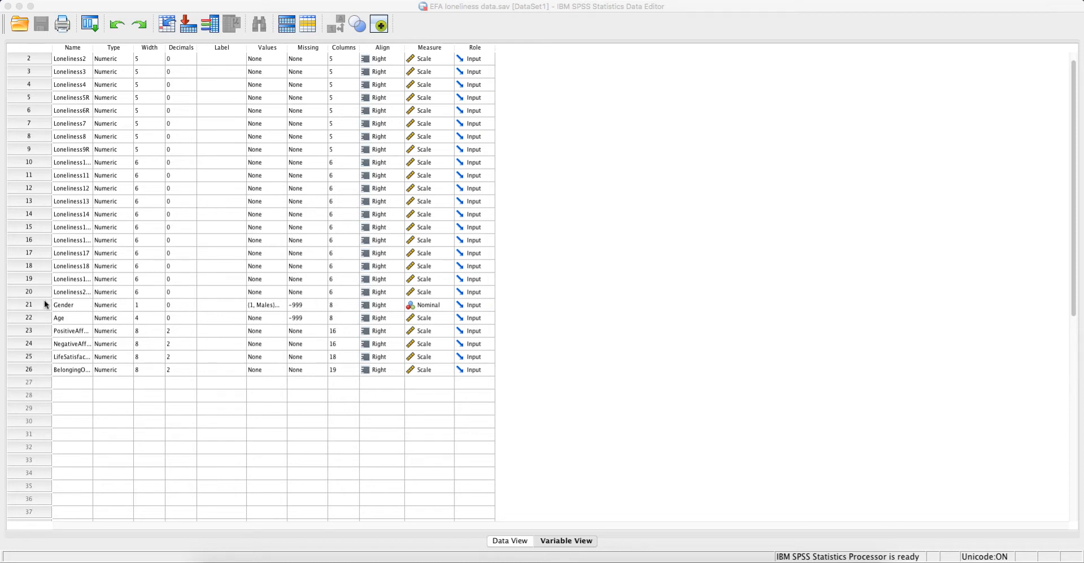
Examine the variable list from Gender and Age through the affect, life satisfaction and belonging variables.
{"action": "left_click", "coordinate": [76, 306]}
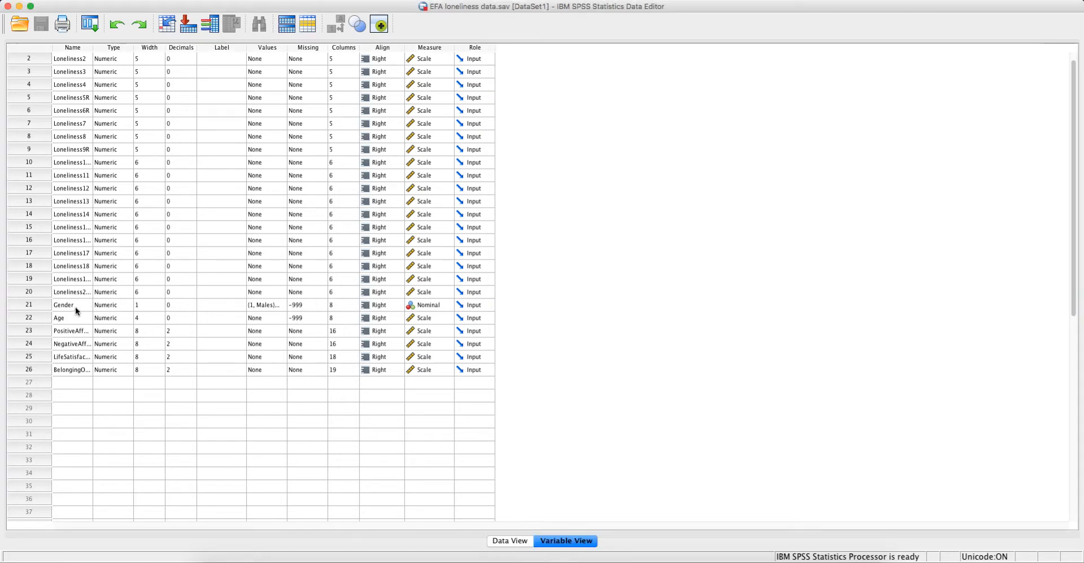
{"action": "left_click", "coordinate": [65, 372]}
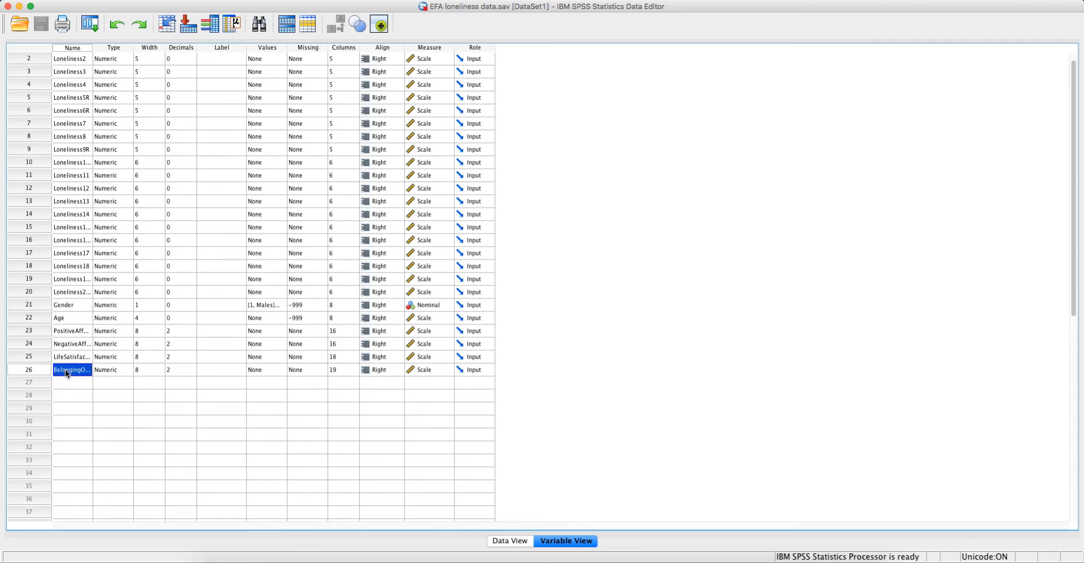
{"action": "left_click", "coordinate": [63, 306]}
{"action": "left_click", "coordinate": [79, 317]}
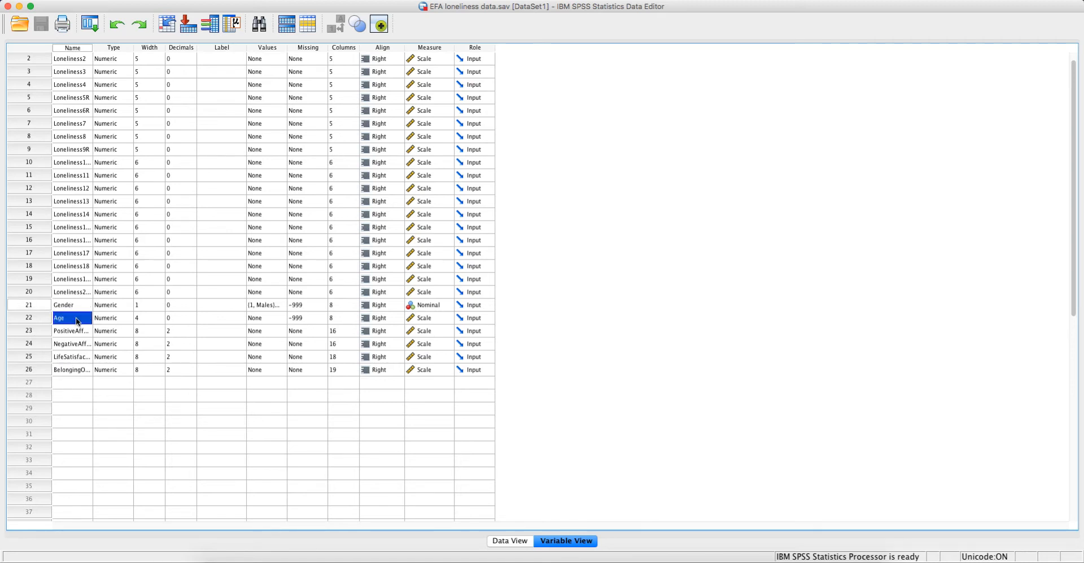
{"action": "left_click", "coordinate": [78, 332]}
{"action": "left_click", "coordinate": [79, 345]}
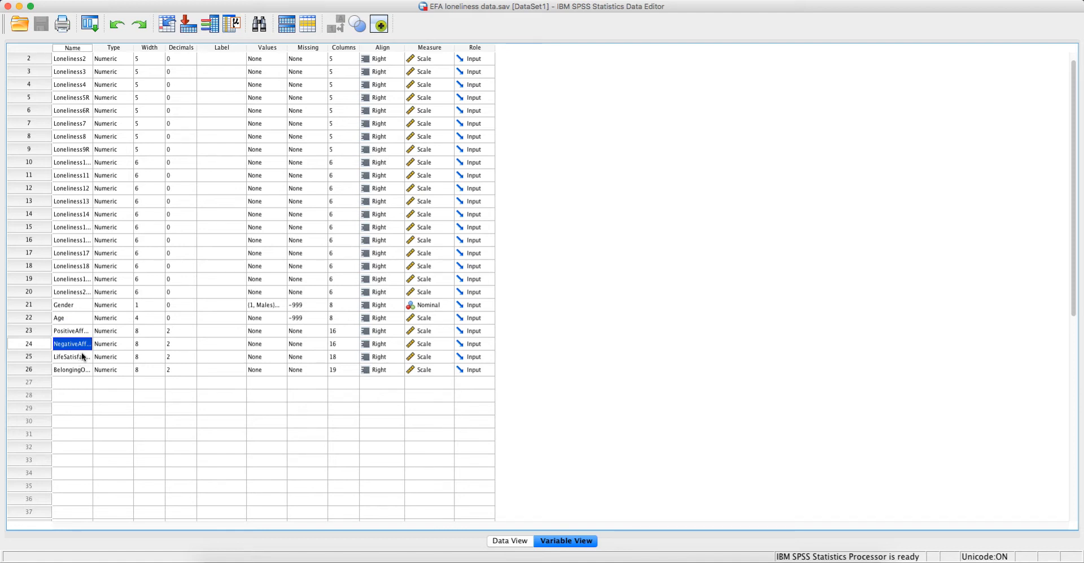
{"action": "left_click", "coordinate": [83, 357]}
{"action": "left_click", "coordinate": [79, 372]}
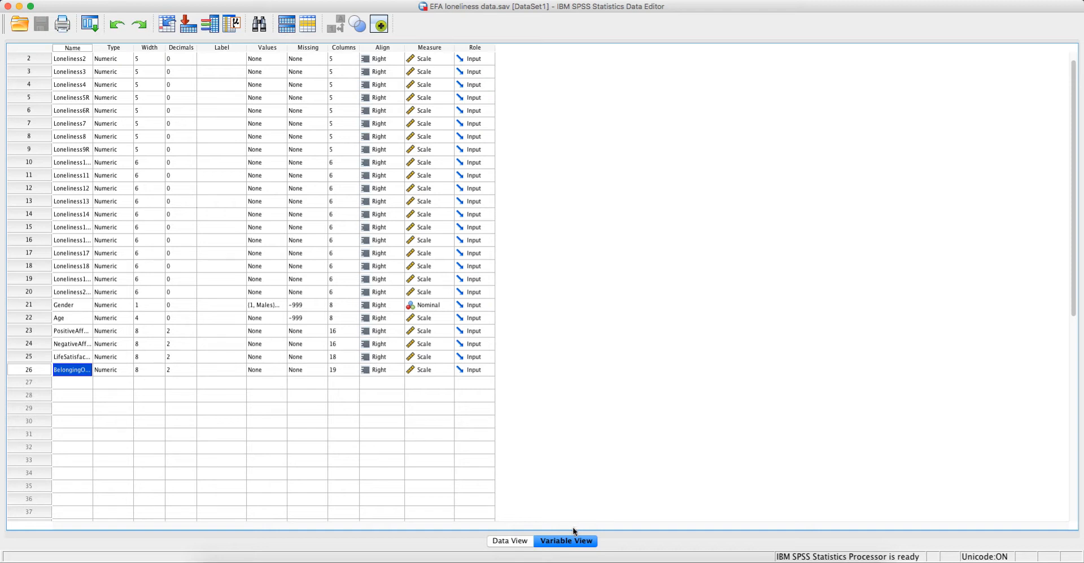
Switch to the Word document "EFA loneliness UCLA-LS items", read the scale items, and return to the SPSS data editor.
{"action": "left_click", "coordinate": [810, 559]}
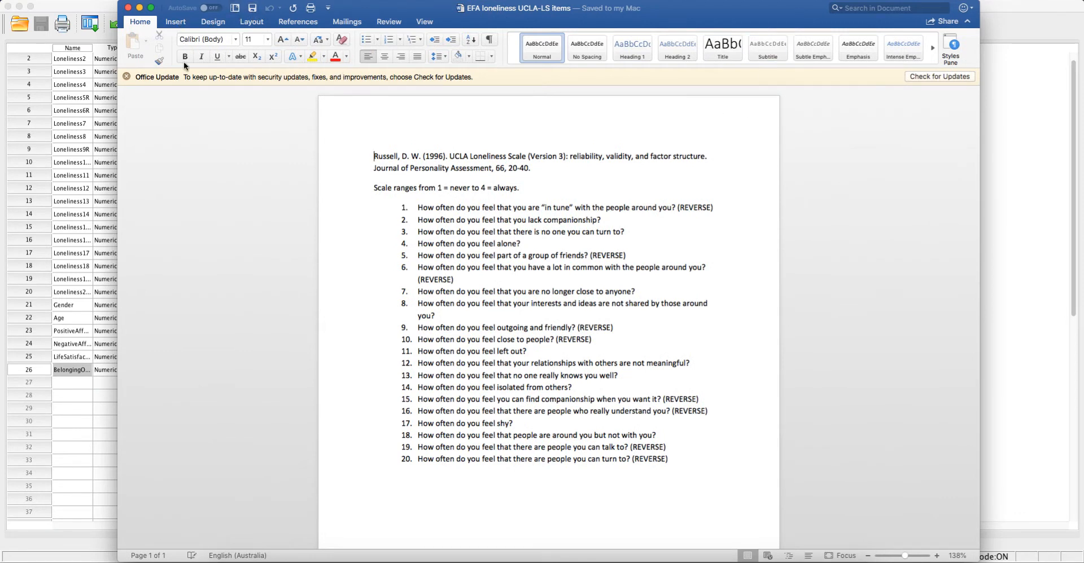
{"action": "left_click_drag", "start_coordinate": [118, 108], "coordinate": [2, 105]}
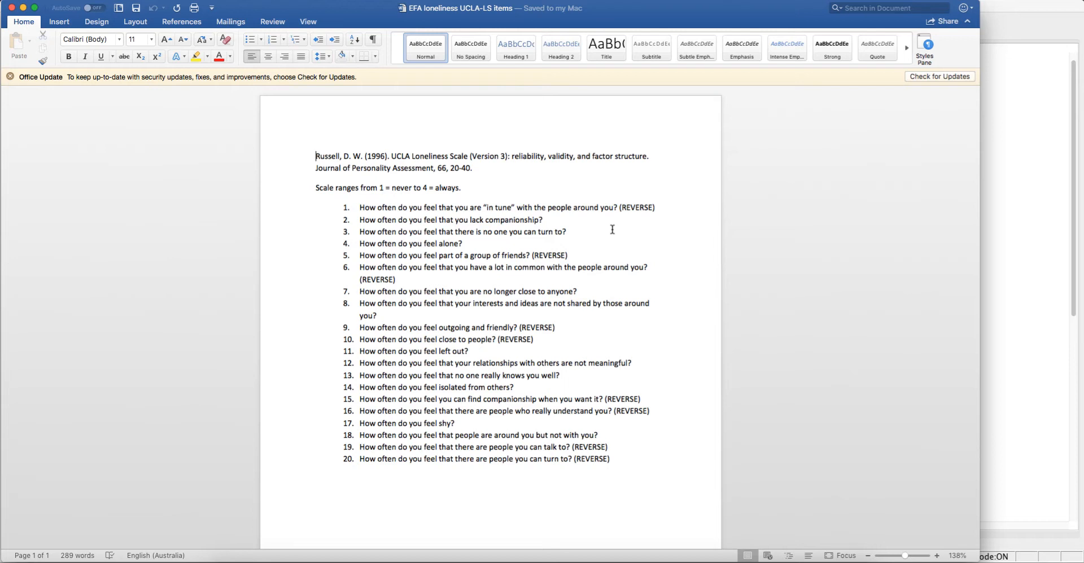
{"action": "left_click", "coordinate": [23, 8]}
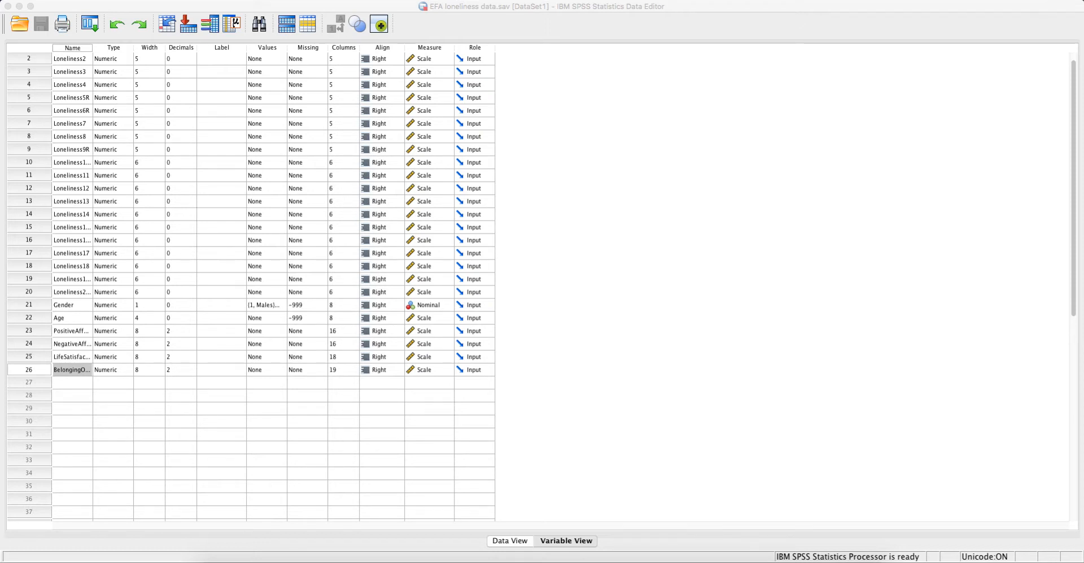
{"action": "left_click", "coordinate": [652, 39]}
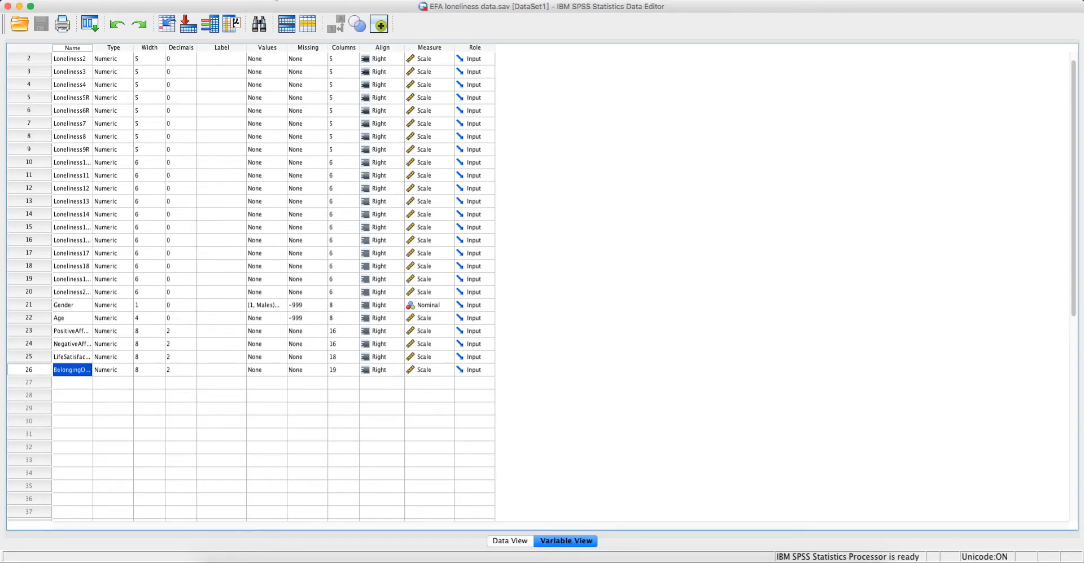
Open the Factor Analysis setup and review the loneliness items in its list of variables to analyse.
{"action": "left_click", "coordinate": [276, 0]}
{"action": "mouse_move", "coordinate": [368, 146]}
{"action": "left_click", "coordinate": [445, 148]}
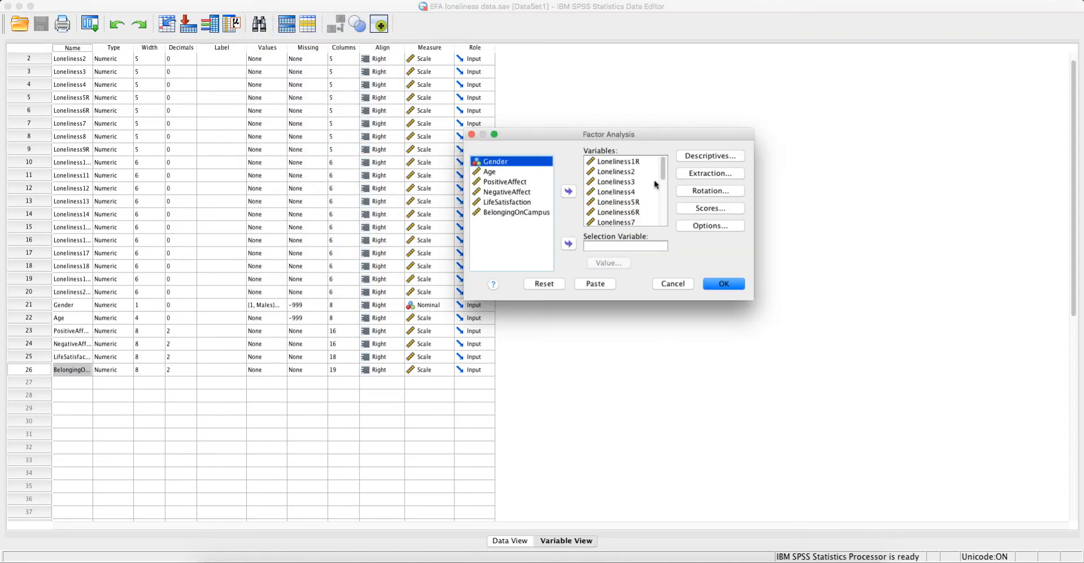
{"action": "left_click", "coordinate": [612, 165]}
{"action": "scroll", "coordinate": [620, 197], "scroll_direction": "down", "scroll_amount": 10}
{"action": "scroll", "coordinate": [620, 198], "scroll_direction": "up", "scroll_amount": 10}
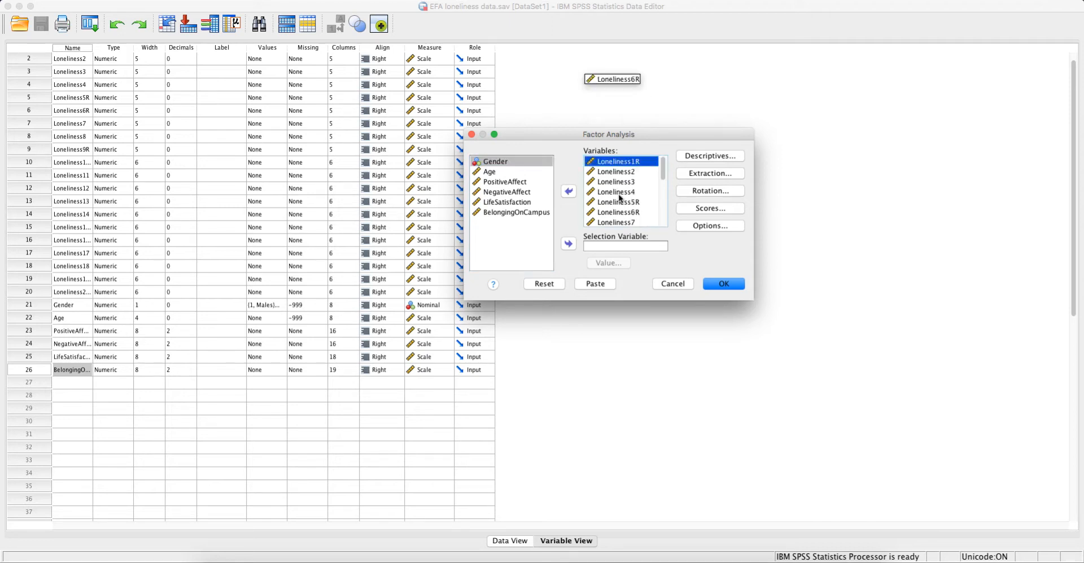
{"action": "scroll", "coordinate": [620, 197], "scroll_direction": "down", "scroll_amount": 8}
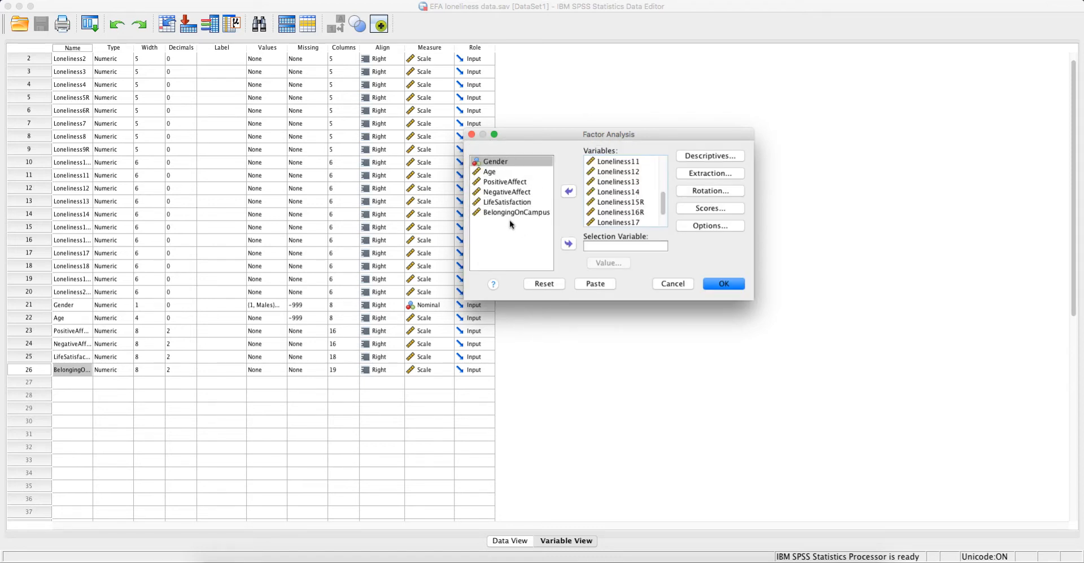
Request the KMO and Bartlett's test of sphericity along with the initial solution in the factor analysis descriptives.
{"action": "left_click", "coordinate": [710, 156]}
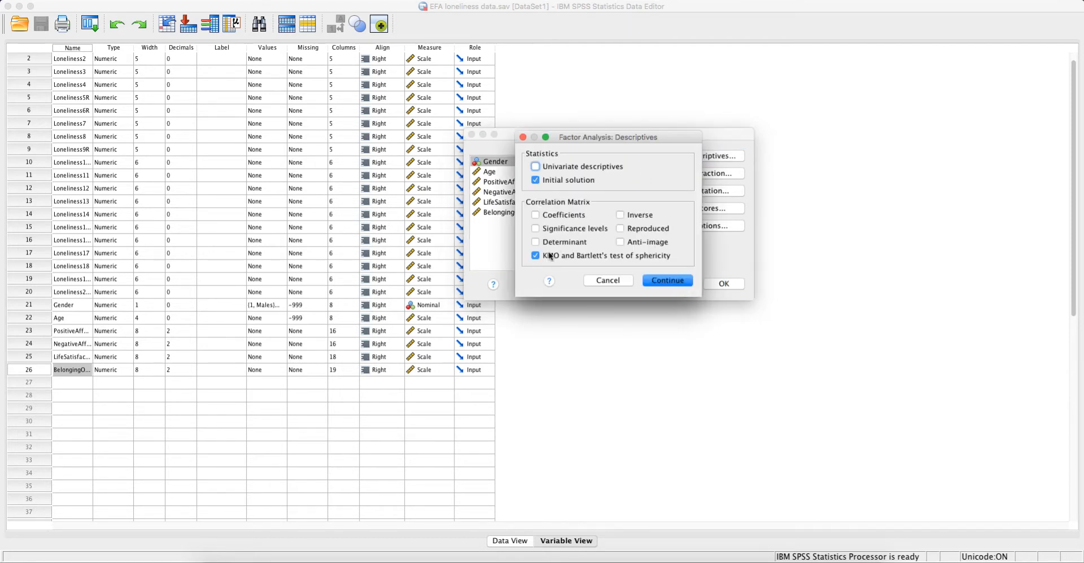
{"action": "left_click", "coordinate": [534, 256]}
{"action": "left_click", "coordinate": [674, 281]}
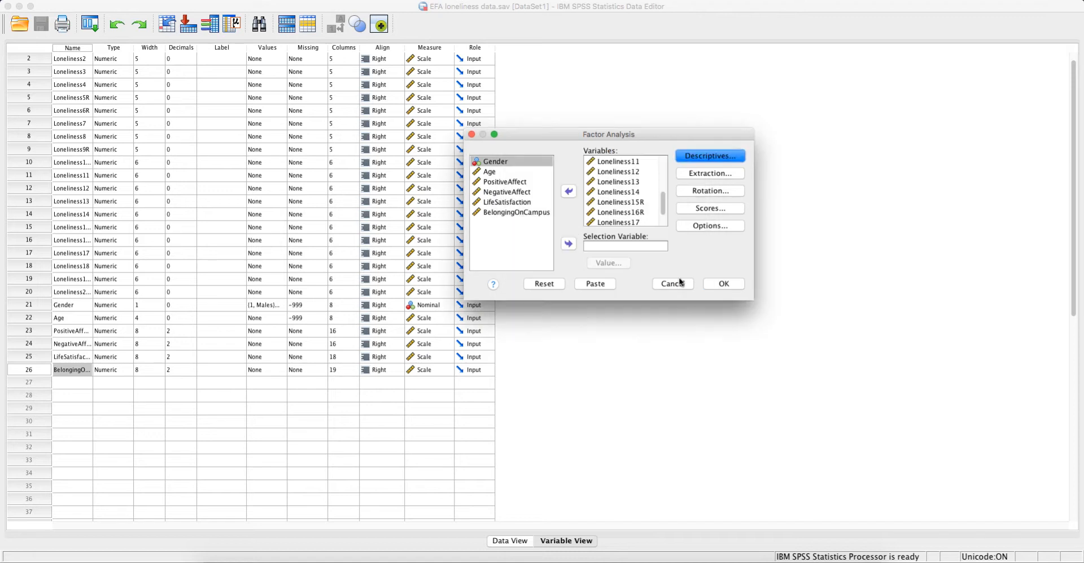
Set extraction to Maximum likelihood with a scree plot, keeping eigenvalues greater than 1 and 25 maximum iterations.
{"action": "left_click", "coordinate": [710, 173]}
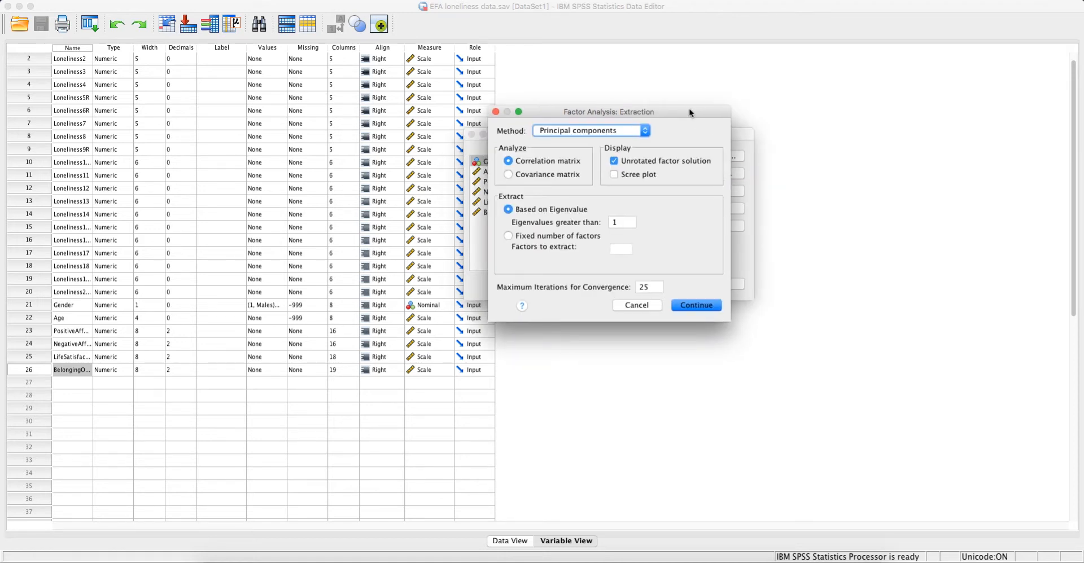
{"action": "left_click_drag", "start_coordinate": [689, 109], "coordinate": [685, 108]}
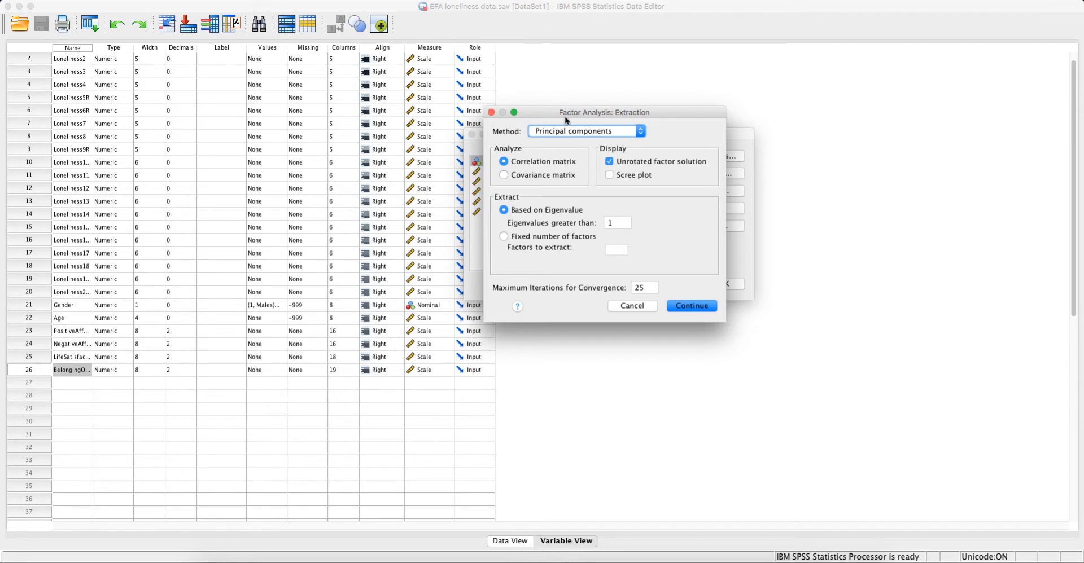
{"action": "left_click", "coordinate": [643, 135]}
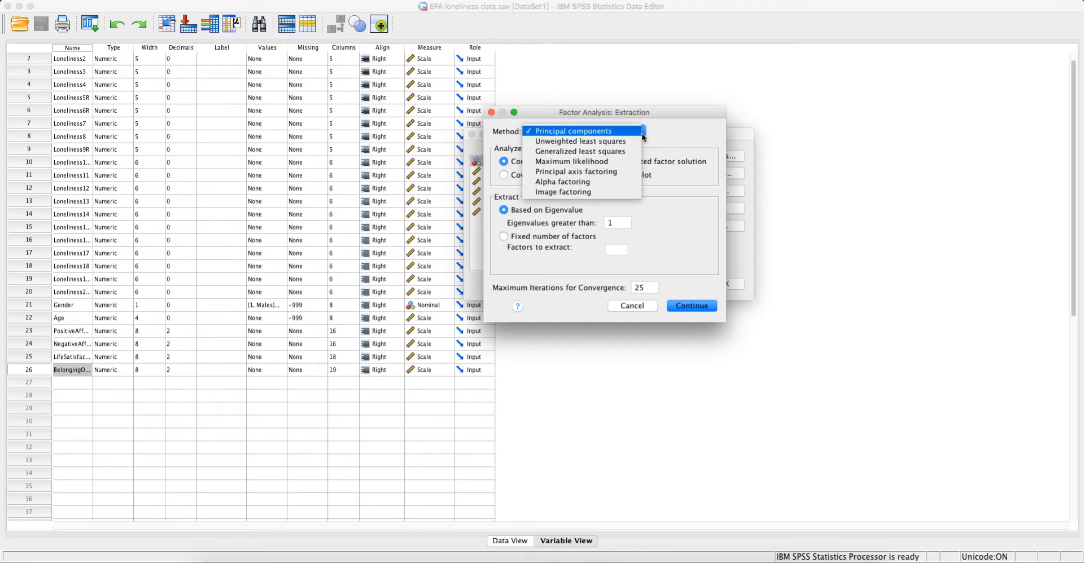
{"action": "left_click", "coordinate": [601, 163]}
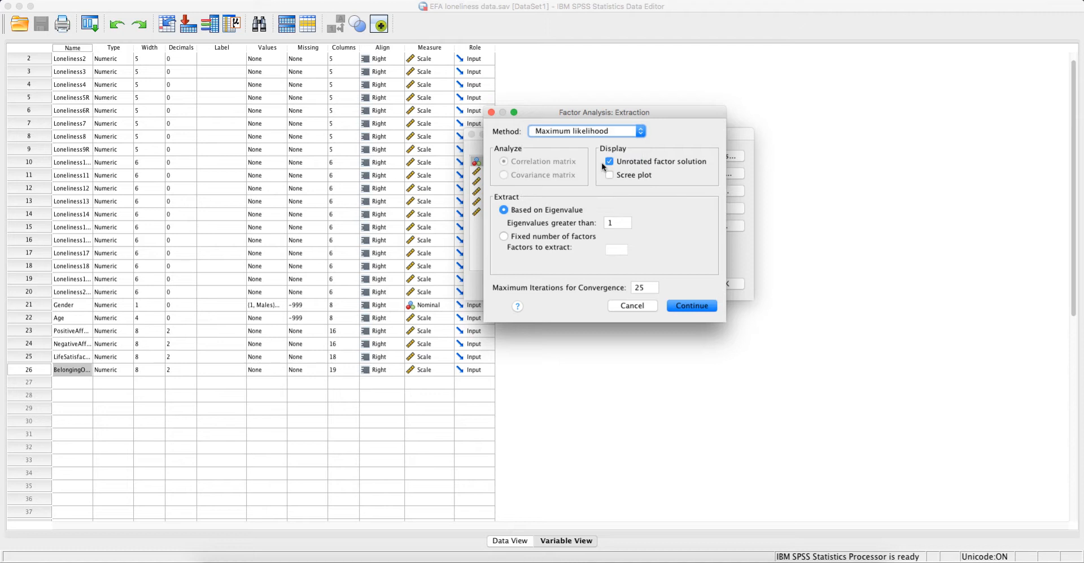
{"action": "left_click", "coordinate": [610, 175]}
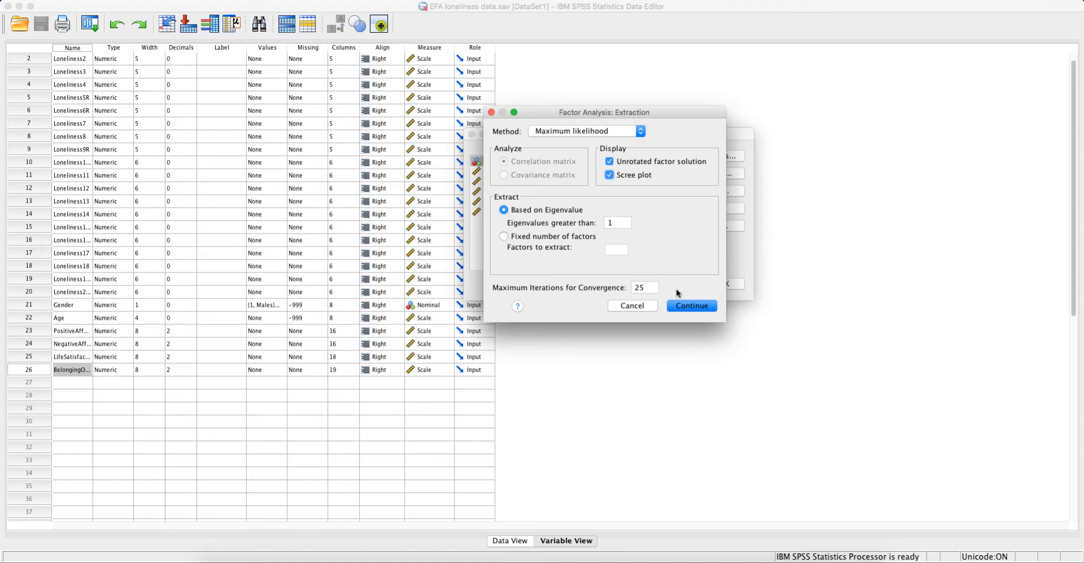
{"action": "left_click", "coordinate": [684, 306]}
{"action": "left_click", "coordinate": [647, 287]}
{"action": "left_click", "coordinate": [652, 289]}
{"action": "left_click", "coordinate": [687, 305]}
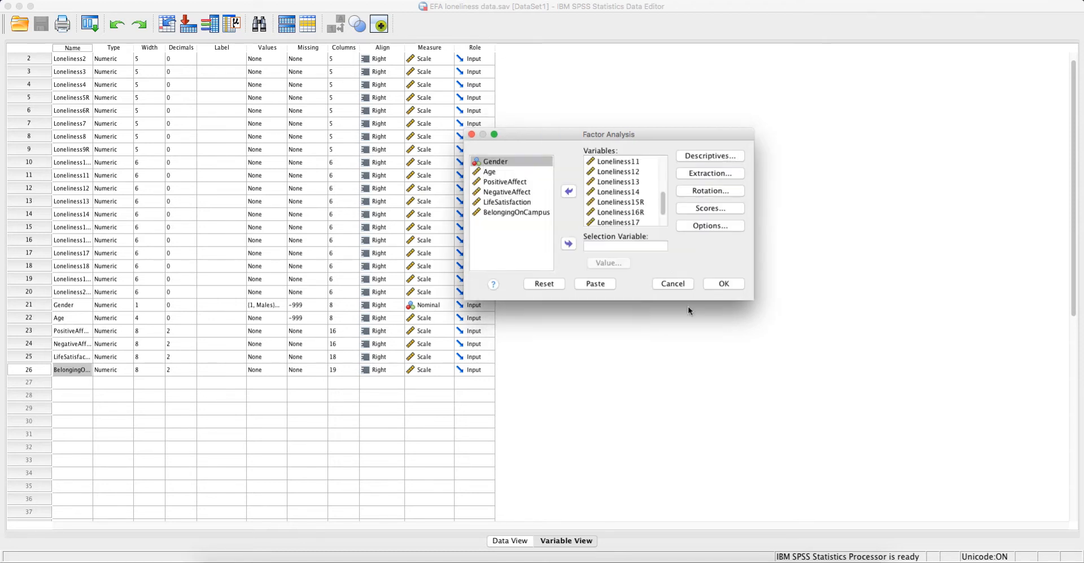
Review the rotation, factor scores, missing values and coefficient display settings without changing them.
{"action": "left_click", "coordinate": [719, 190]}
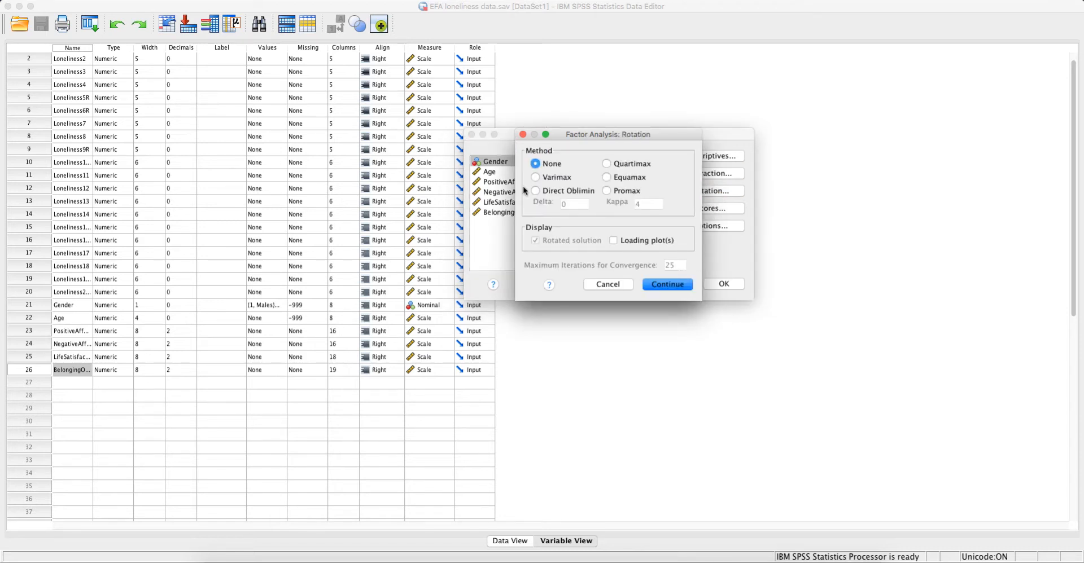
{"action": "left_click", "coordinate": [613, 288]}
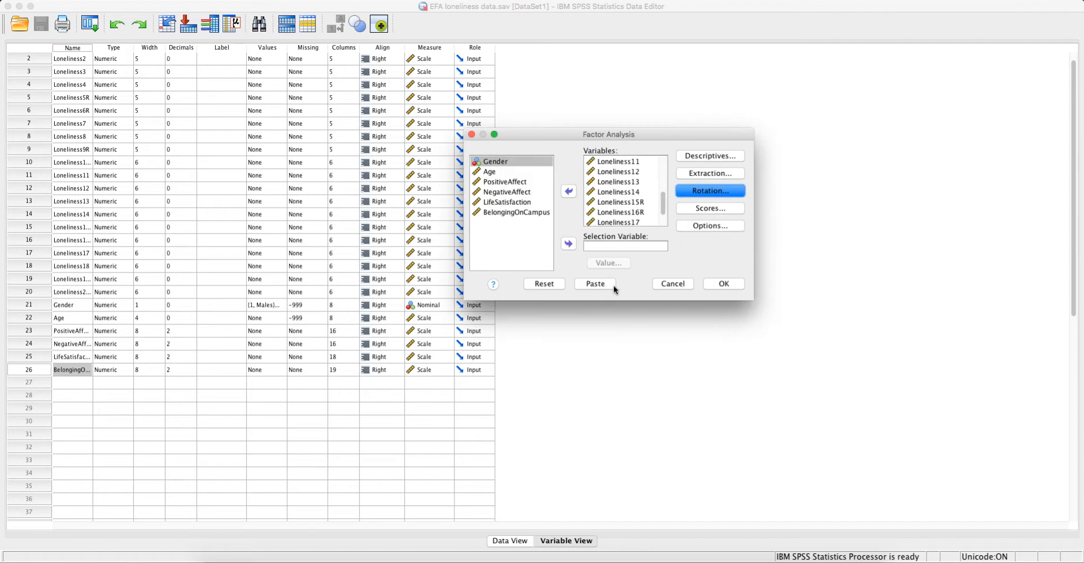
{"action": "left_click", "coordinate": [725, 209]}
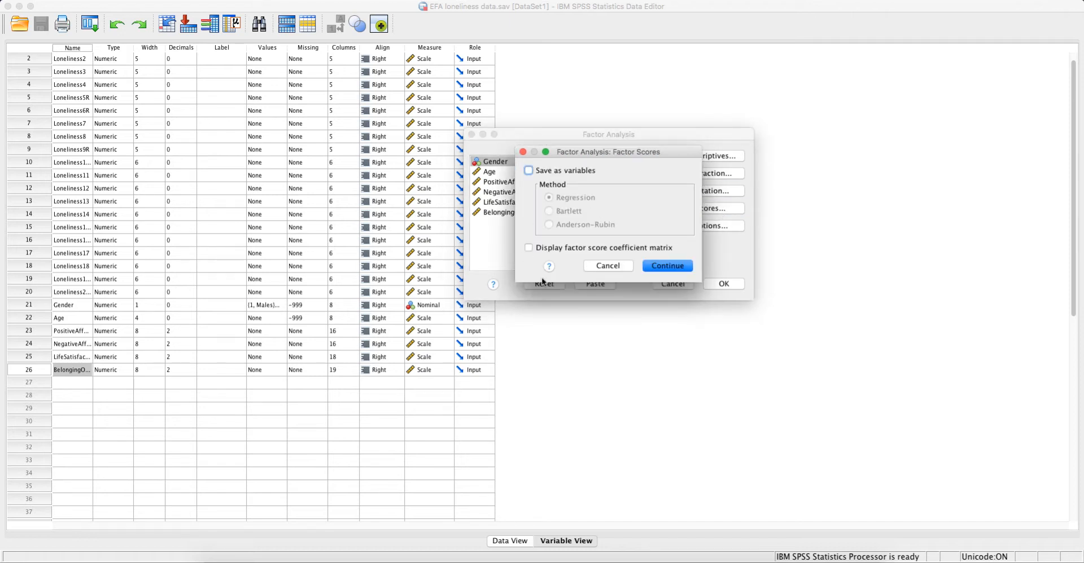
{"action": "left_click", "coordinate": [588, 269]}
{"action": "left_click", "coordinate": [706, 225]}
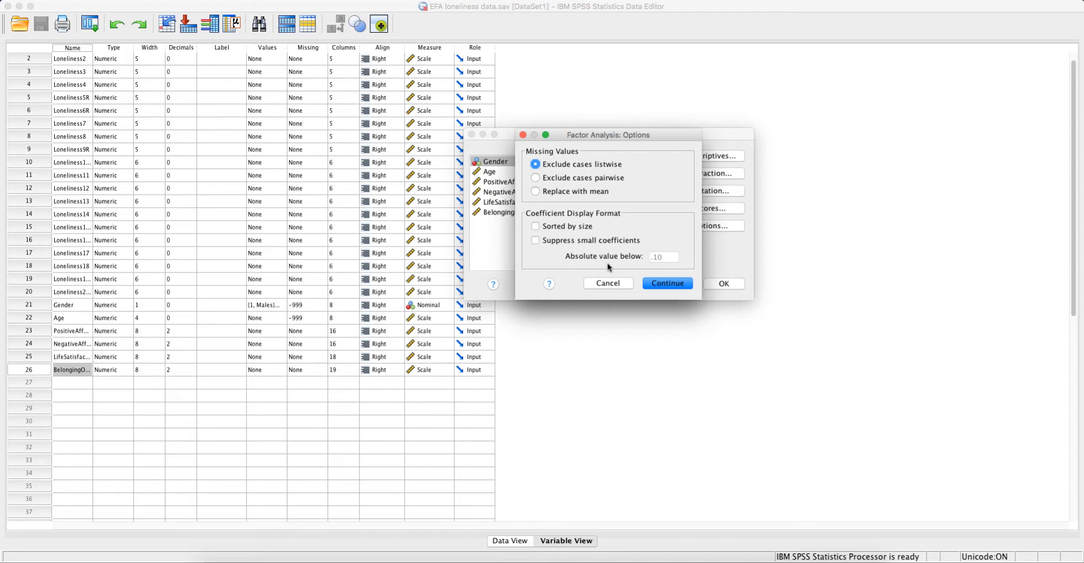
{"action": "left_click", "coordinate": [601, 283]}
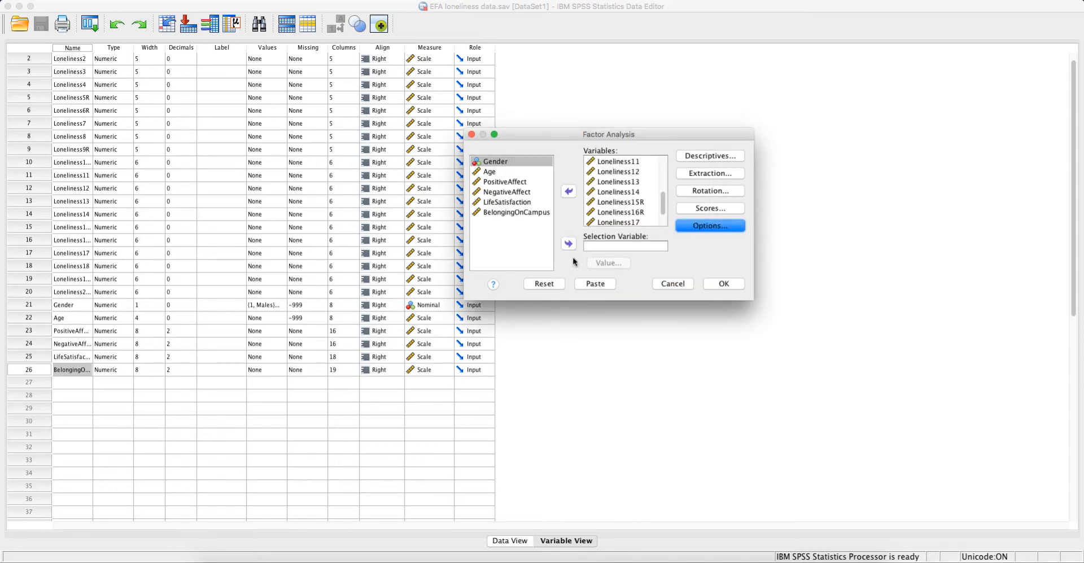
Run the factor analysis and enlarge the output window.
{"action": "left_click", "coordinate": [715, 284]}
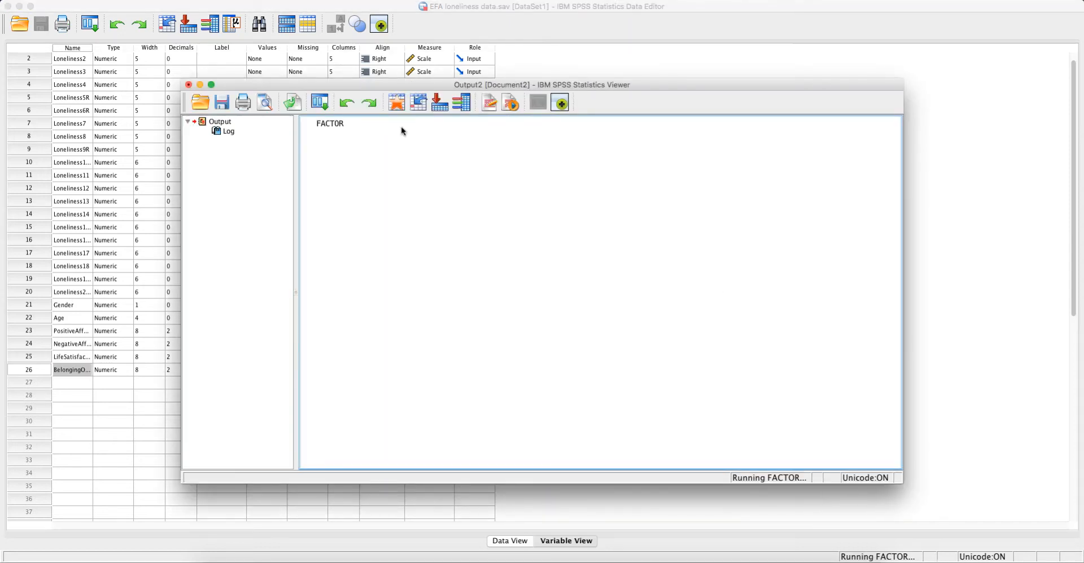
{"action": "left_click_drag", "start_coordinate": [903, 80], "coordinate": [979, 3]}
{"action": "left_click_drag", "start_coordinate": [185, 477], "coordinate": [122, 542]}
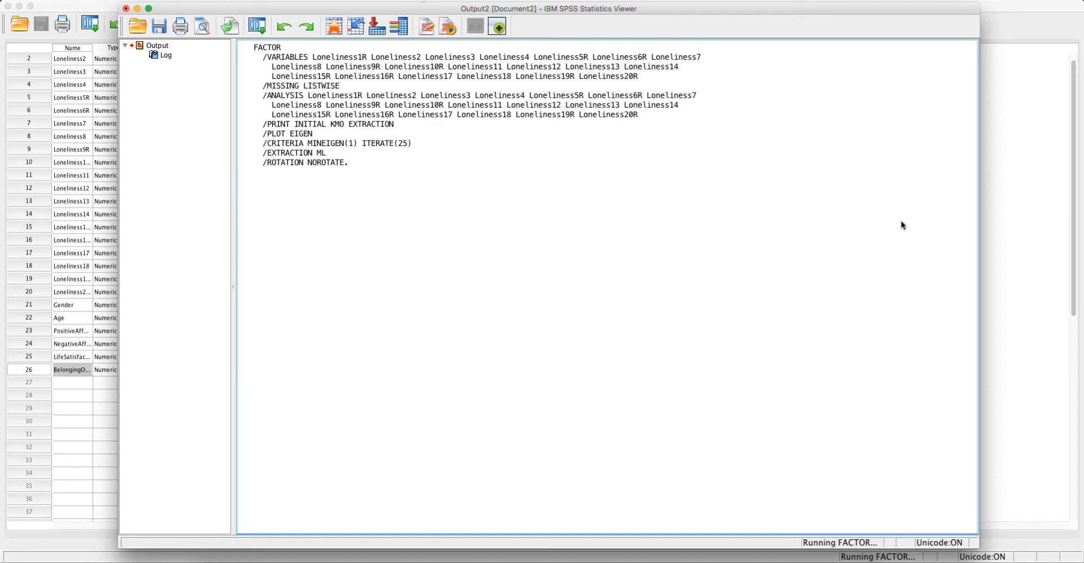
Examine the KMO and Bartlett's Test table in the factor analysis output.
{"action": "scroll", "coordinate": [900, 225], "scroll_direction": "up", "scroll_amount": 3}
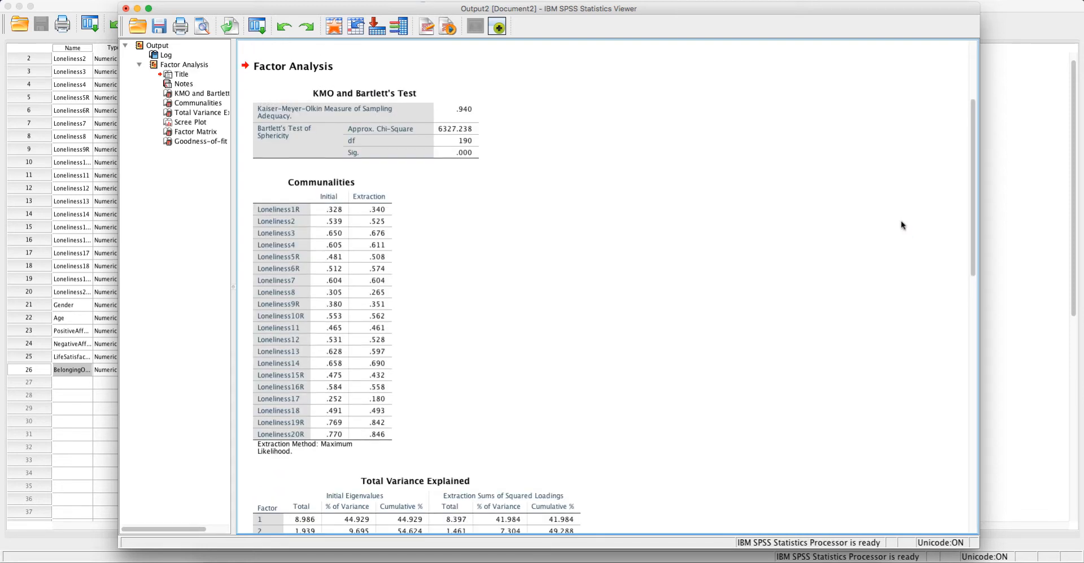
{"action": "left_click", "coordinate": [429, 164]}
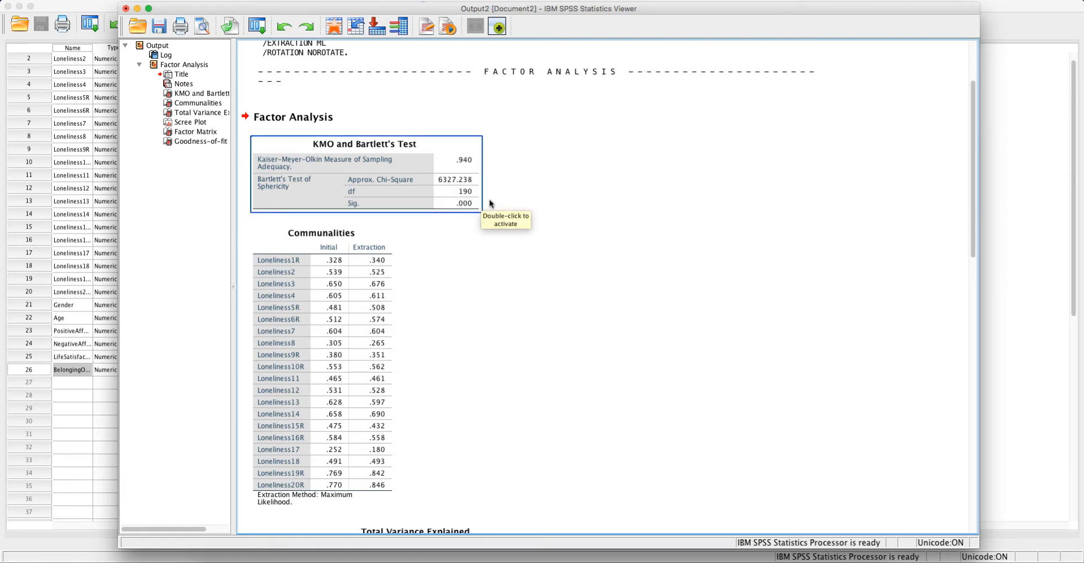
{"action": "left_click", "coordinate": [494, 181]}
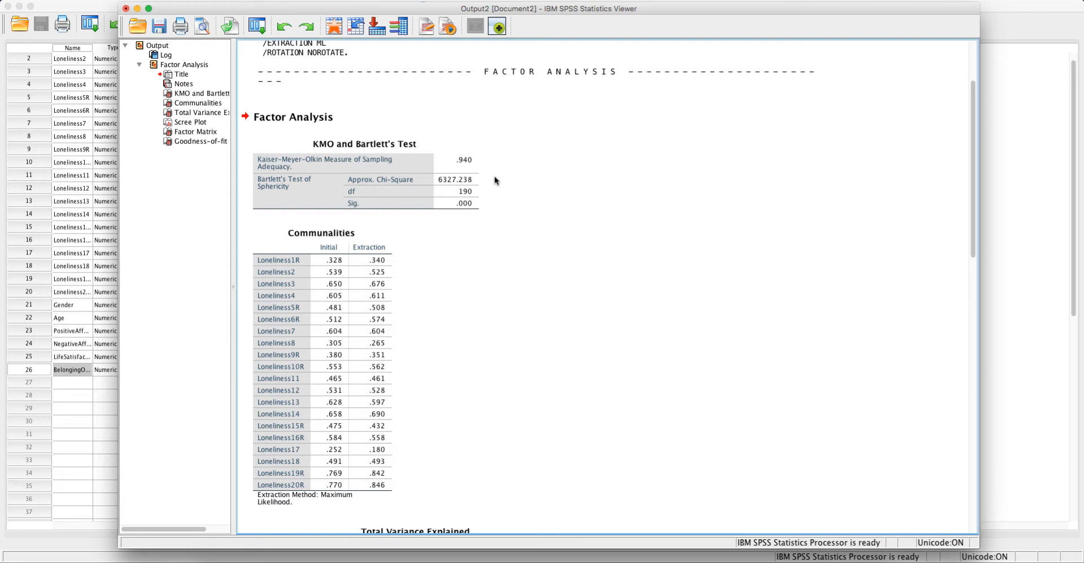
Examine the initial and extraction values in the Communalities table and continue to Total Variance Explained.
{"action": "scroll", "coordinate": [484, 213], "scroll_direction": "down", "scroll_amount": 5}
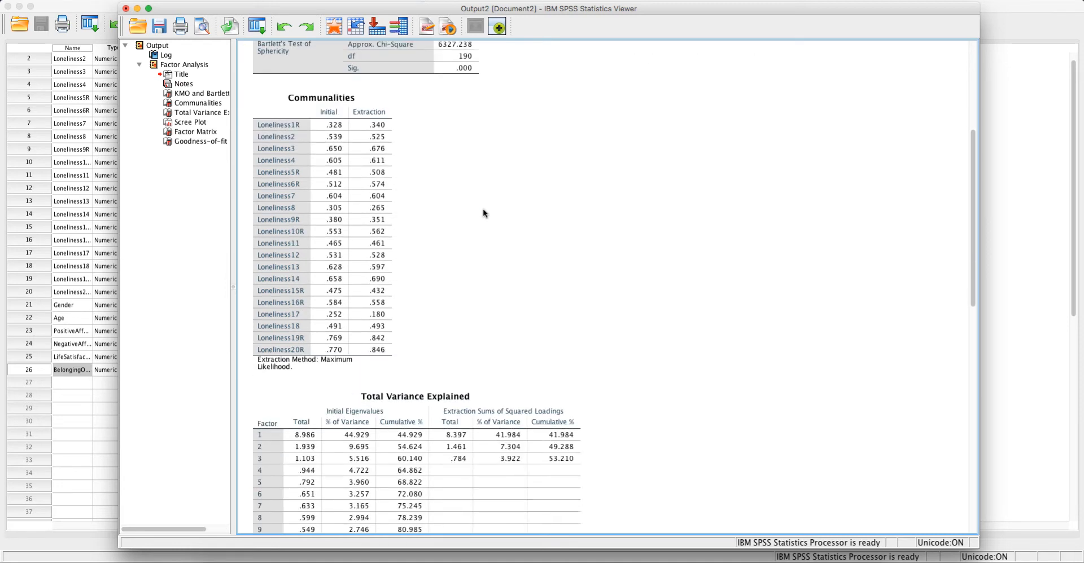
{"action": "left_click", "coordinate": [384, 76]}
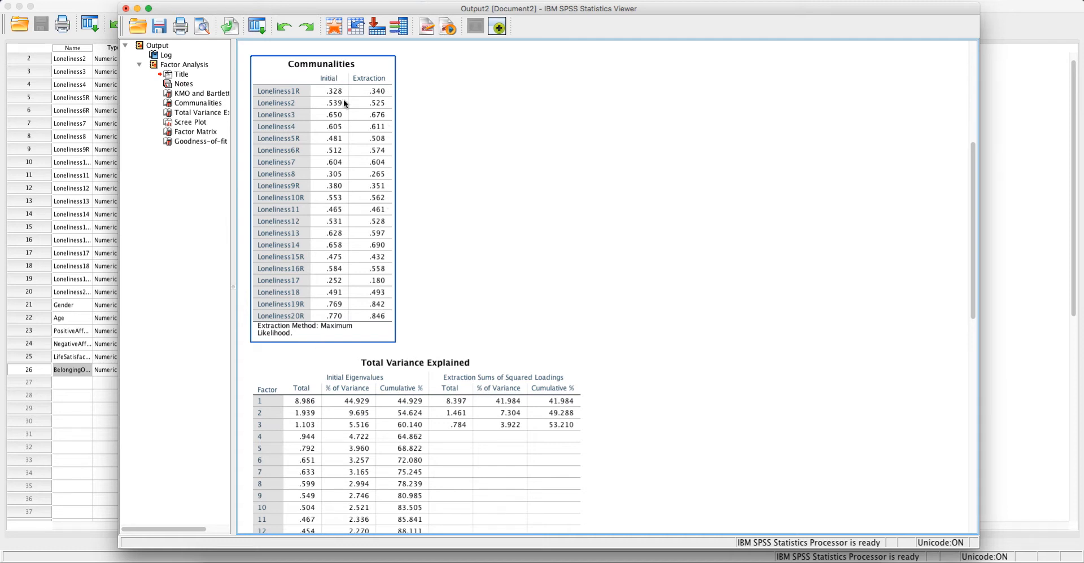
{"action": "left_click", "coordinate": [408, 90]}
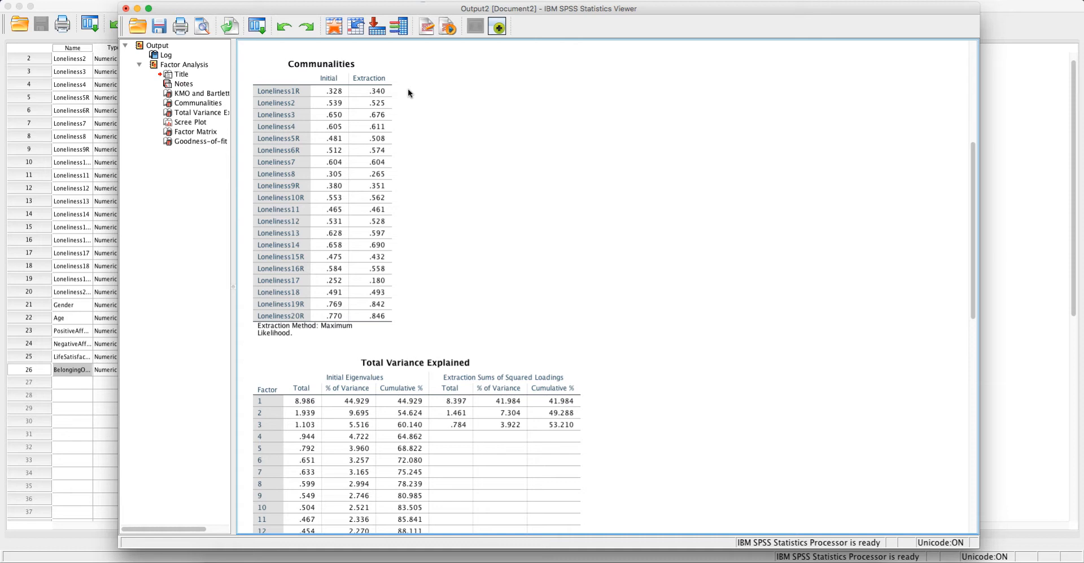
{"action": "left_click", "coordinate": [389, 89]}
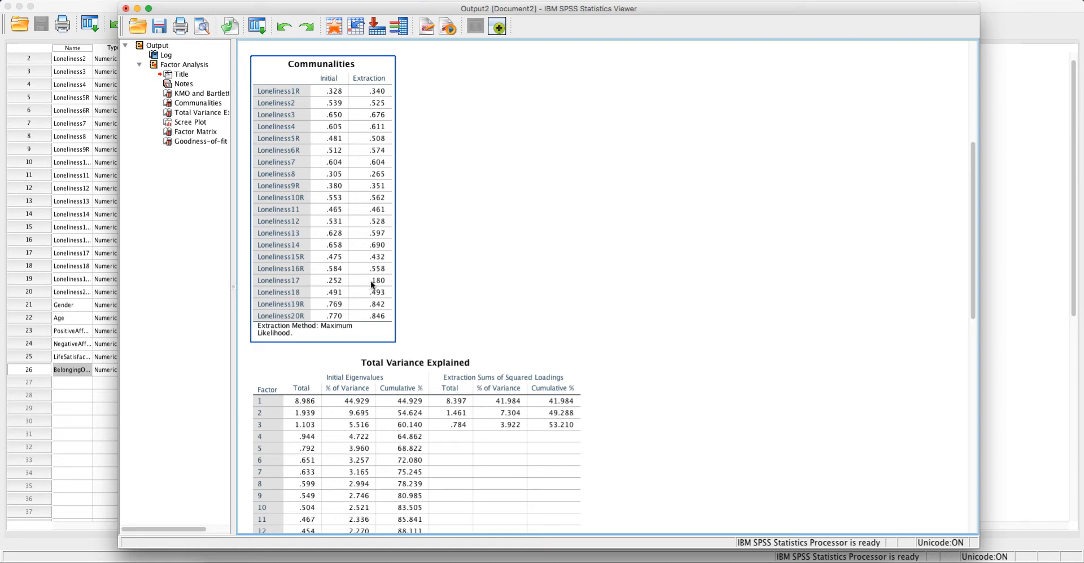
{"action": "left_click", "coordinate": [501, 263]}
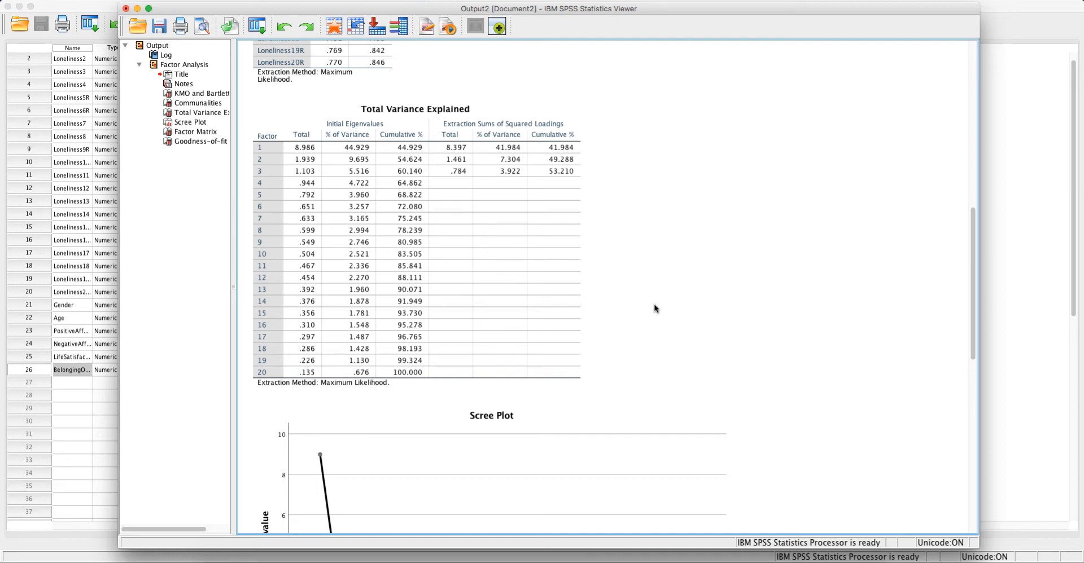
Examine the eigenvalues in the Total Variance Explained table and compare them with the Scree Plot.
{"action": "left_click", "coordinate": [301, 177]}
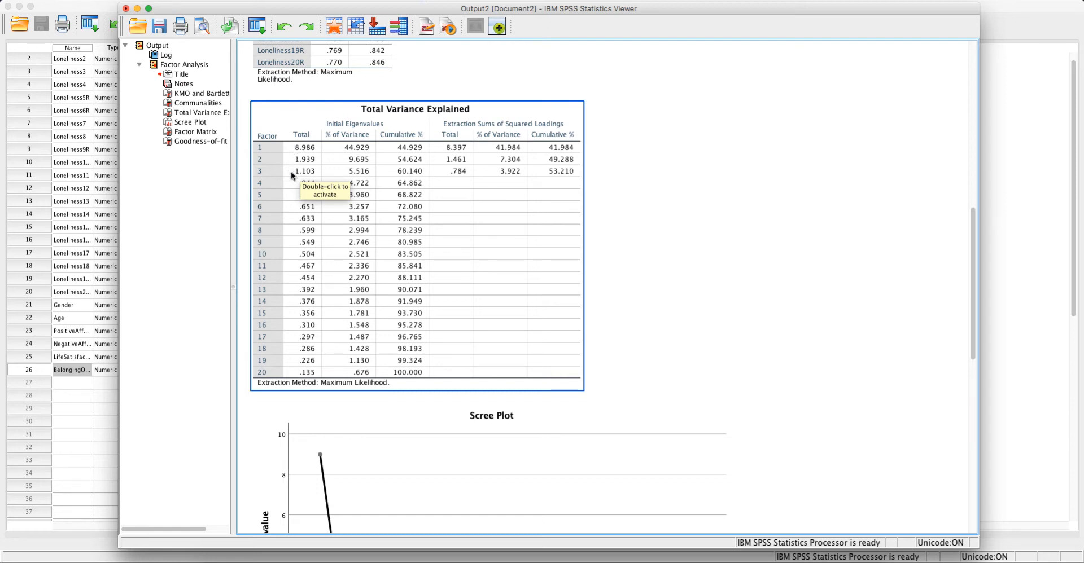
{"action": "scroll", "coordinate": [646, 195], "scroll_direction": "down", "scroll_amount": 5}
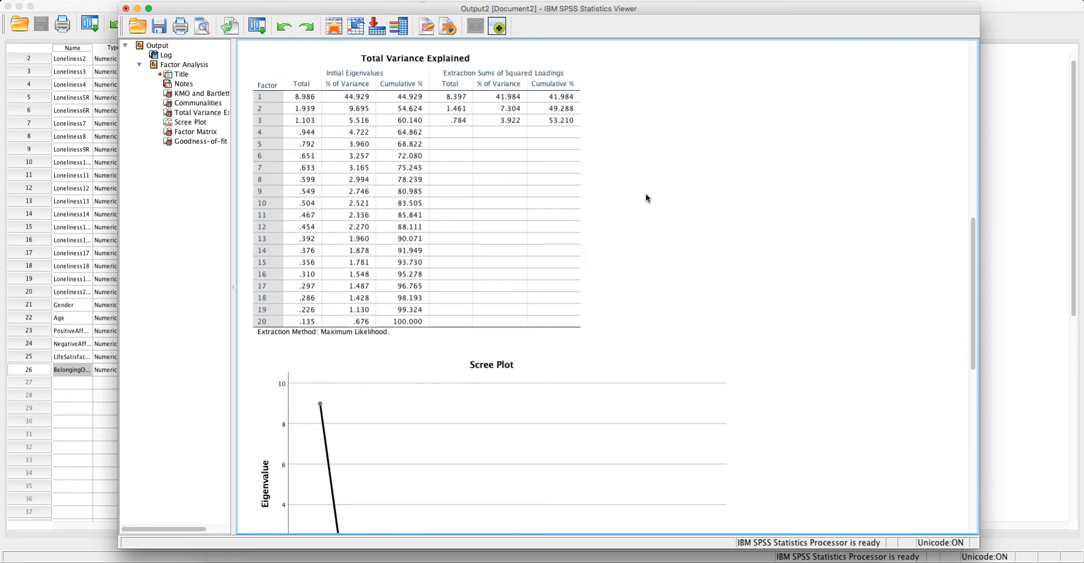
{"action": "scroll", "coordinate": [645, 193], "scroll_direction": "down", "scroll_amount": 3}
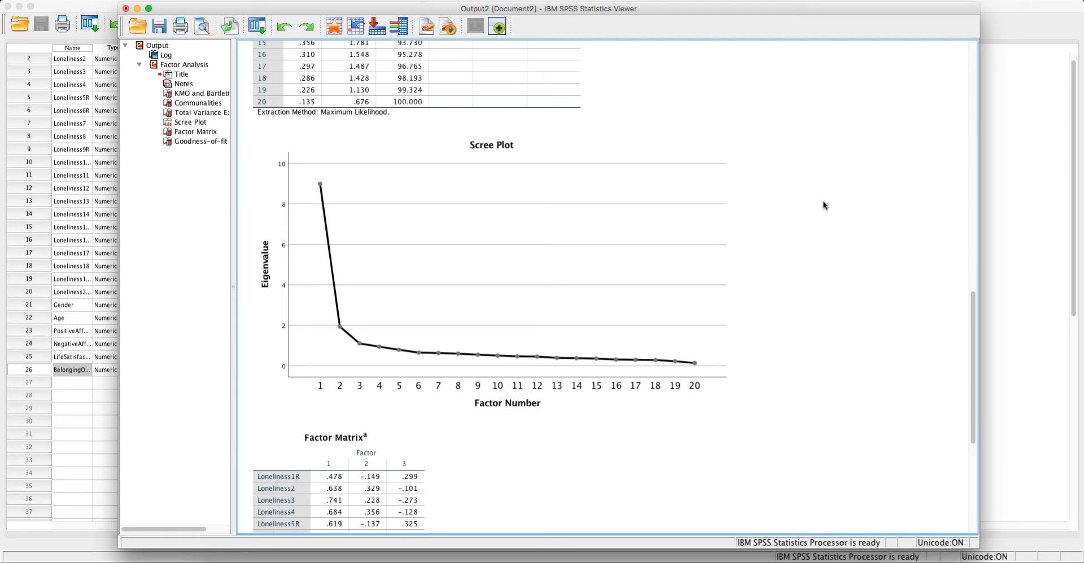
{"action": "scroll", "coordinate": [824, 205], "scroll_direction": "up", "scroll_amount": 6}
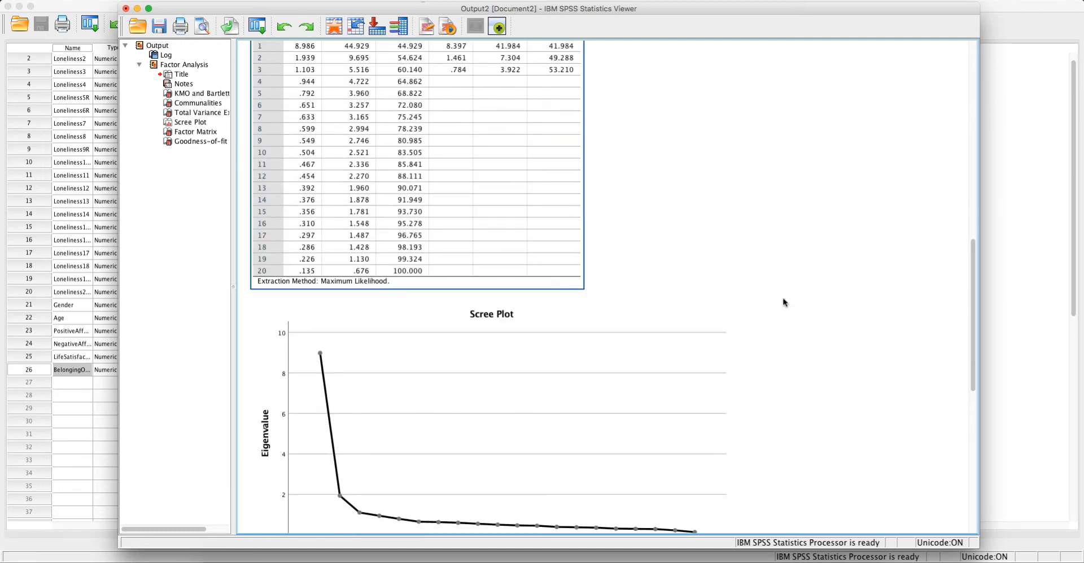
{"action": "scroll", "coordinate": [803, 288], "scroll_direction": "down", "scroll_amount": 5}
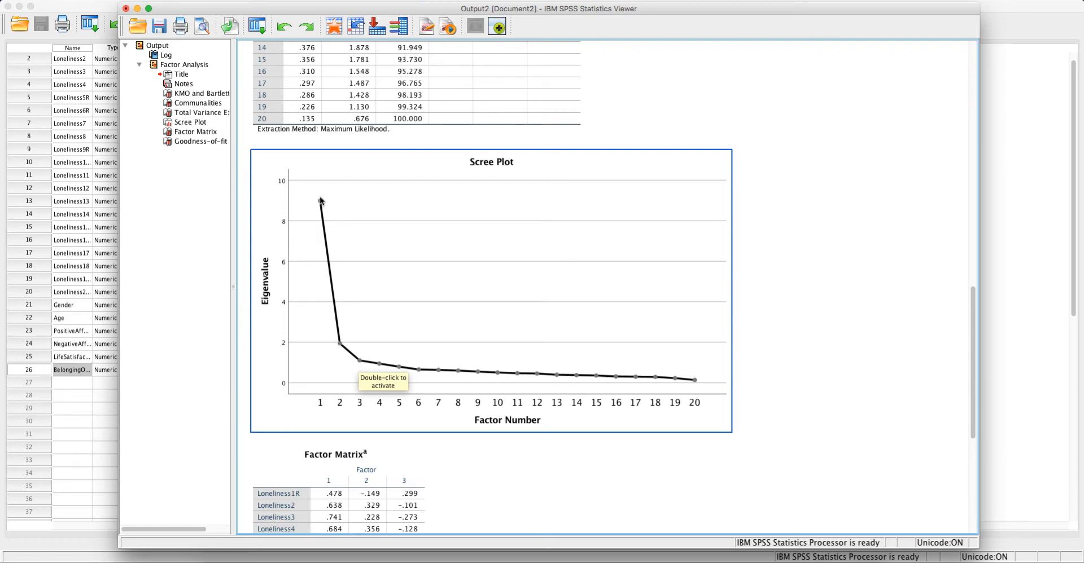
{"action": "scroll", "coordinate": [817, 282], "scroll_direction": "up", "scroll_amount": 3}
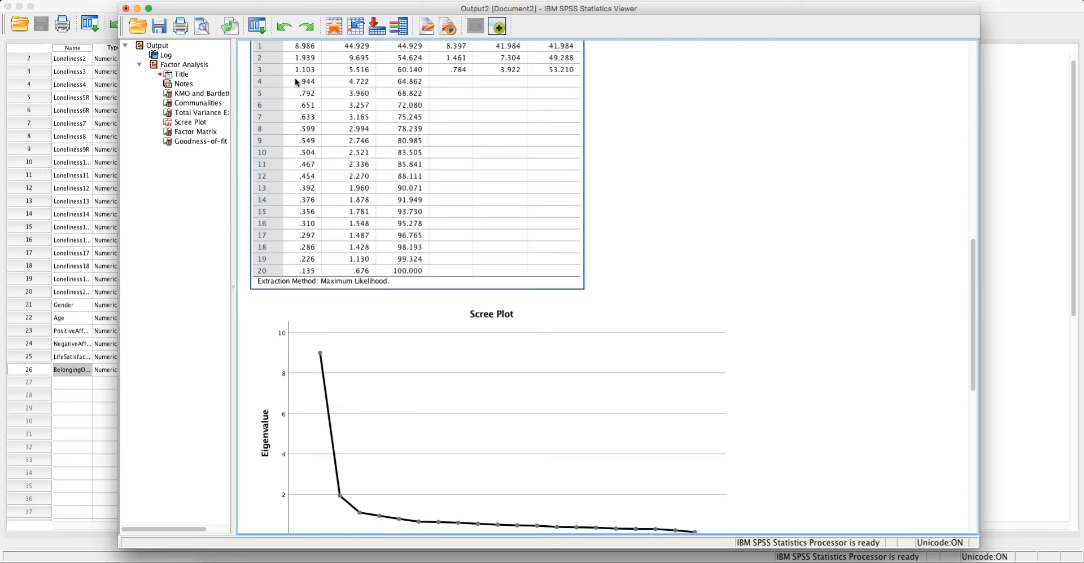
{"action": "left_click", "coordinate": [687, 113]}
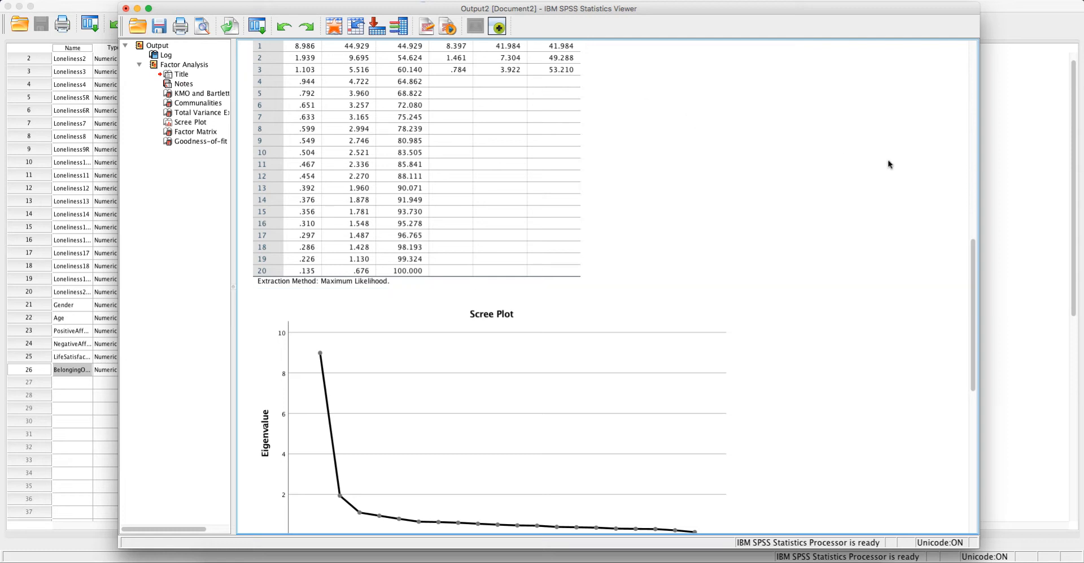
{"action": "scroll", "coordinate": [888, 165], "scroll_direction": "down", "scroll_amount": 3}
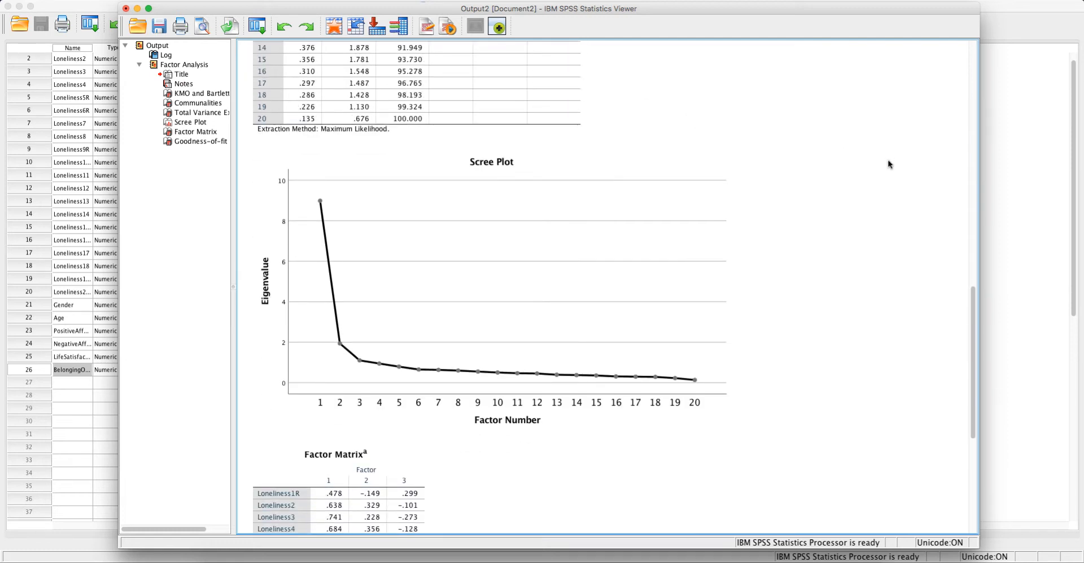
Examine the Factor Matrix loadings and Goodness-of-fit Test, and look back over the earlier tables as far as Communalities.
{"action": "scroll", "coordinate": [888, 164], "scroll_direction": "down", "scroll_amount": 6}
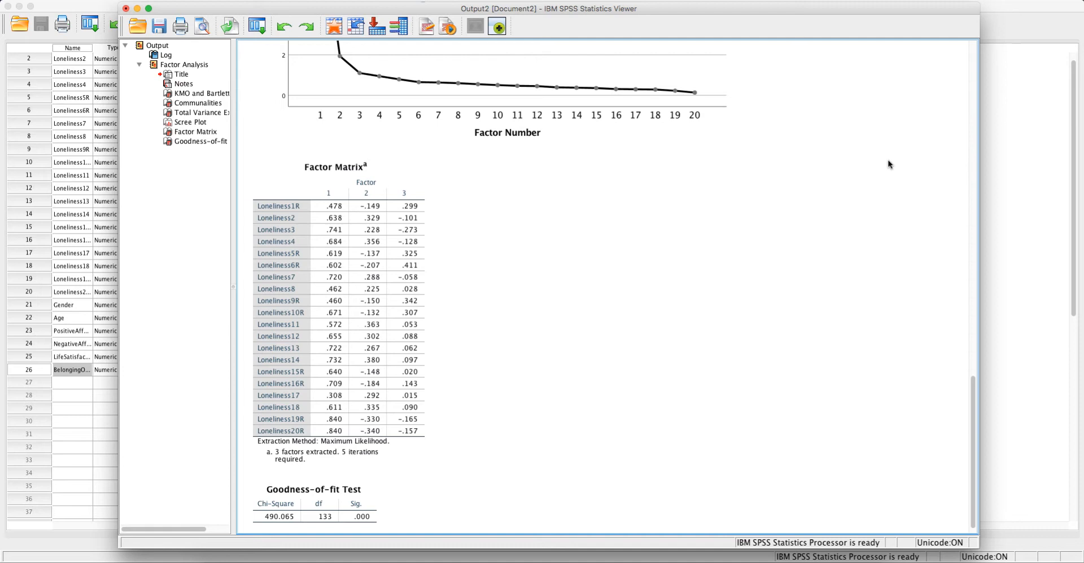
{"action": "scroll", "coordinate": [888, 164], "scroll_direction": "down", "scroll_amount": 1}
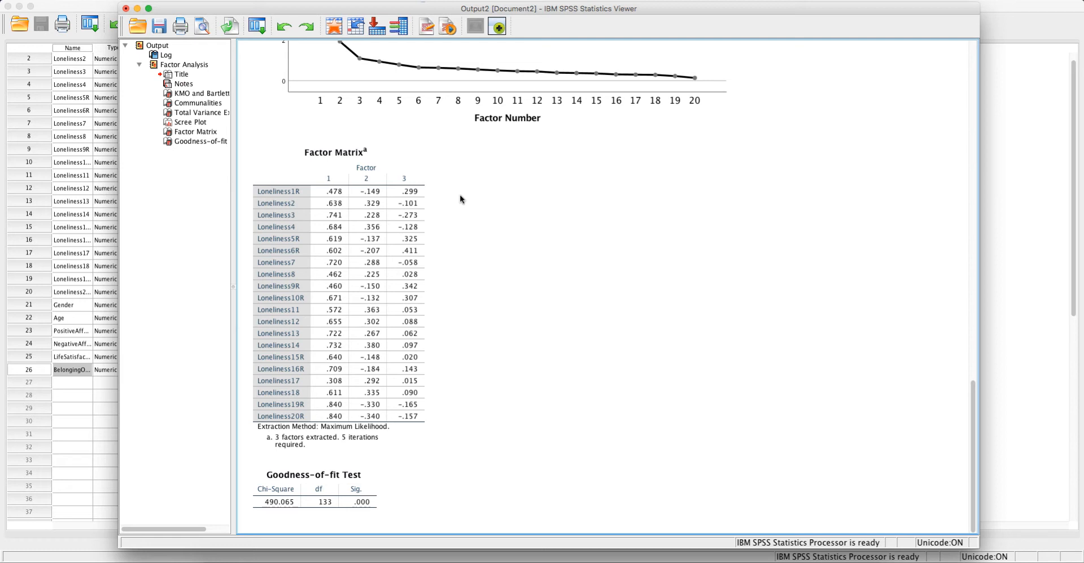
{"action": "left_click", "coordinate": [305, 211]}
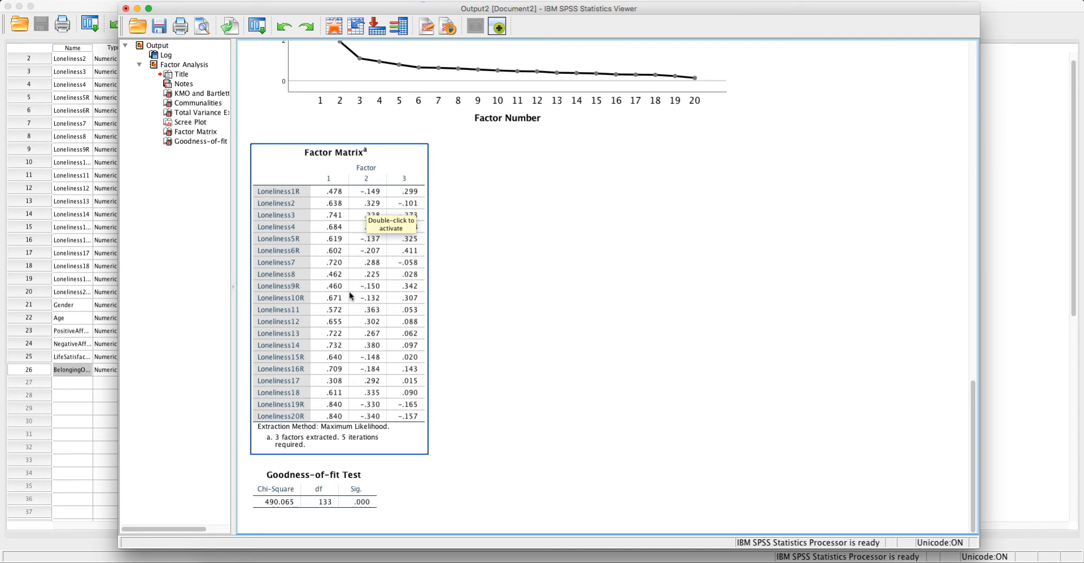
{"action": "left_click", "coordinate": [507, 361]}
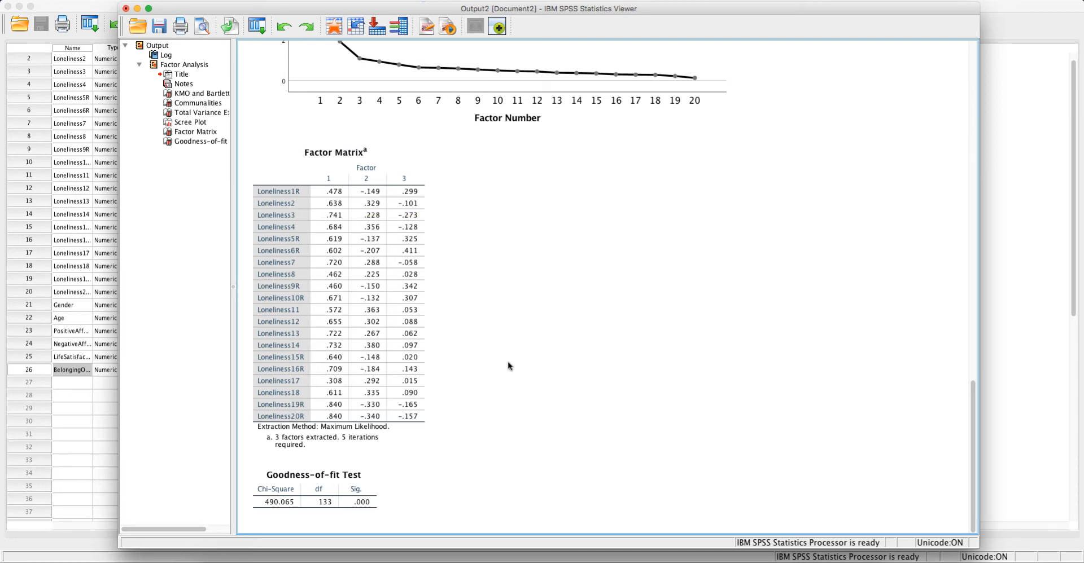
{"action": "scroll", "coordinate": [507, 362], "scroll_direction": "up", "scroll_amount": 3}
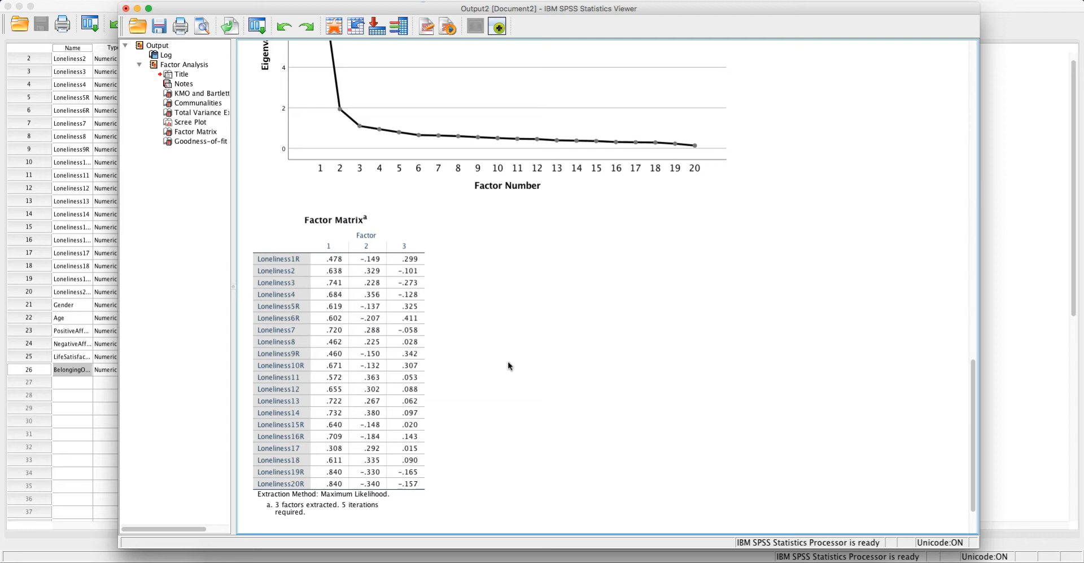
{"action": "scroll", "coordinate": [508, 366], "scroll_direction": "up", "scroll_amount": 9}
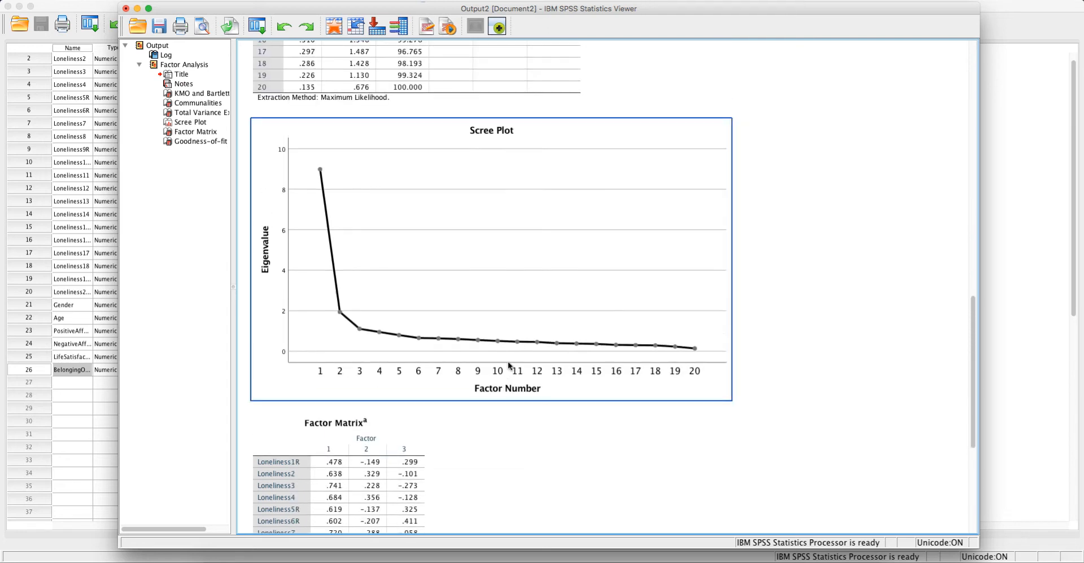
{"action": "scroll", "coordinate": [508, 366], "scroll_direction": "up", "scroll_amount": 20}
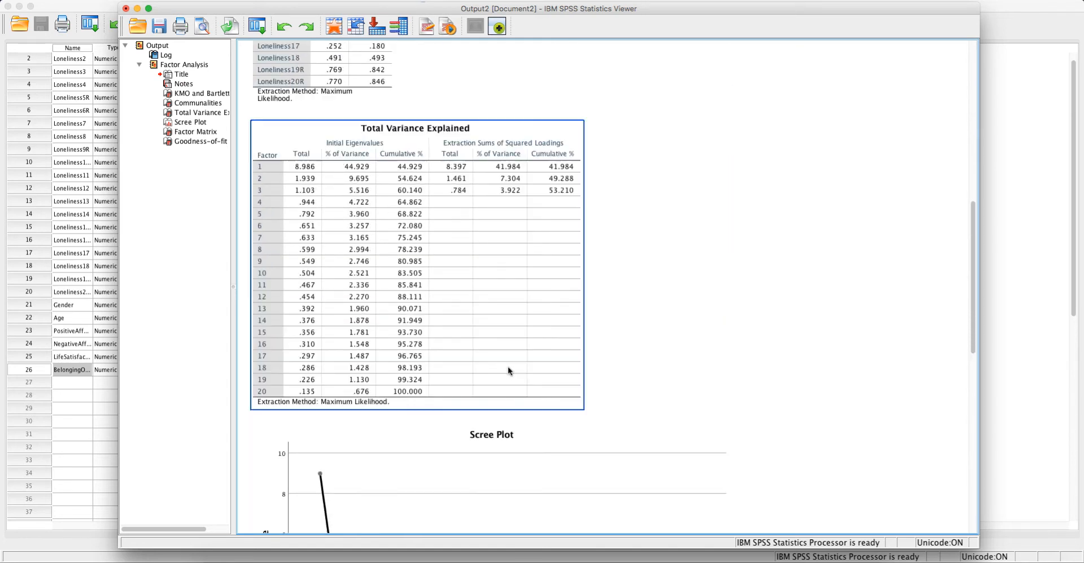
{"action": "scroll", "coordinate": [508, 371], "scroll_direction": "down", "scroll_amount": 8}
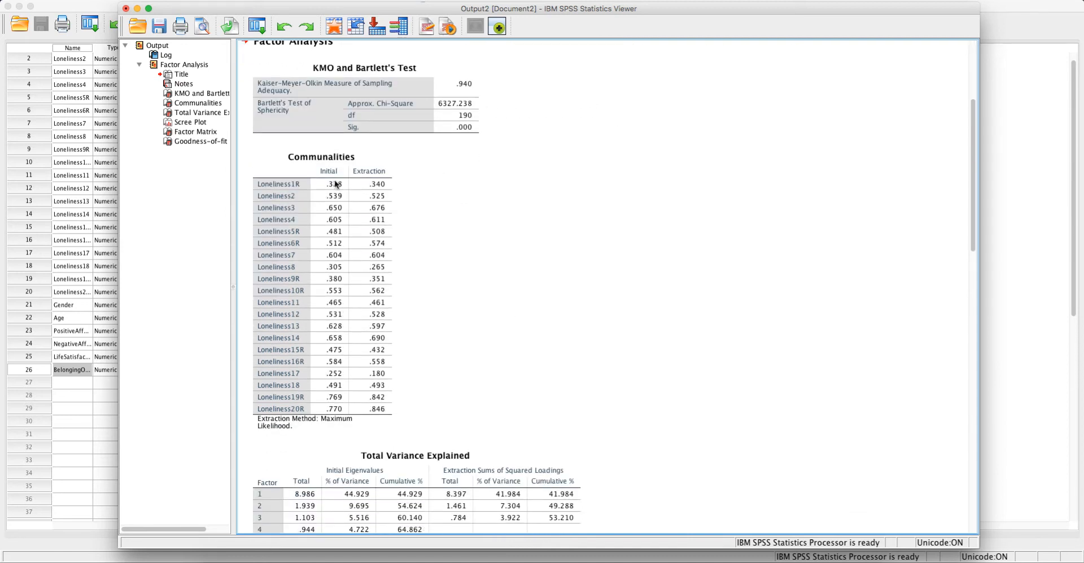
Reopen the factor analysis setup and its rotation settings.
{"action": "left_click", "coordinate": [252, 25]}
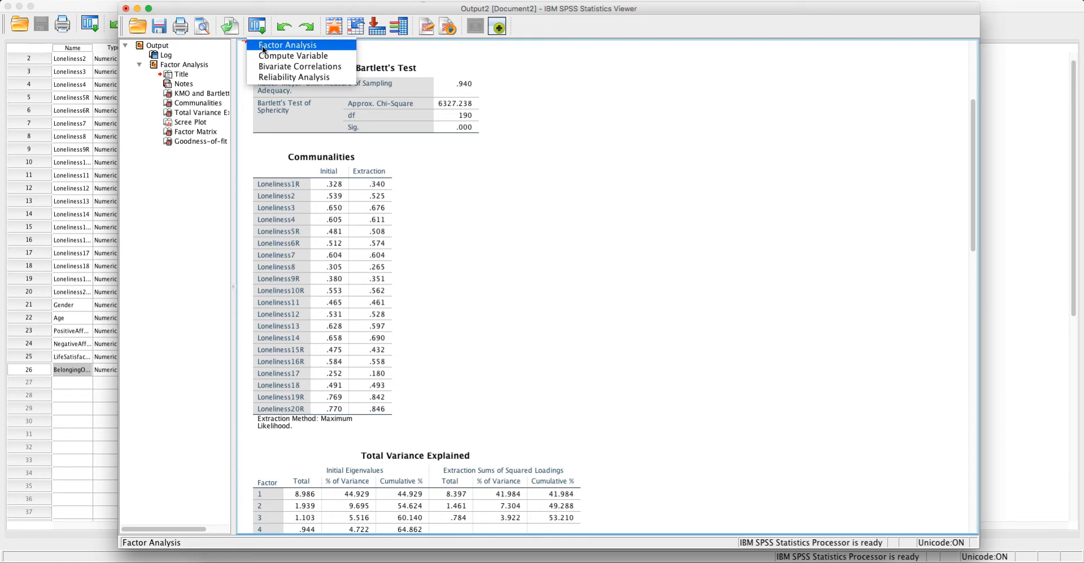
{"action": "left_click", "coordinate": [262, 45]}
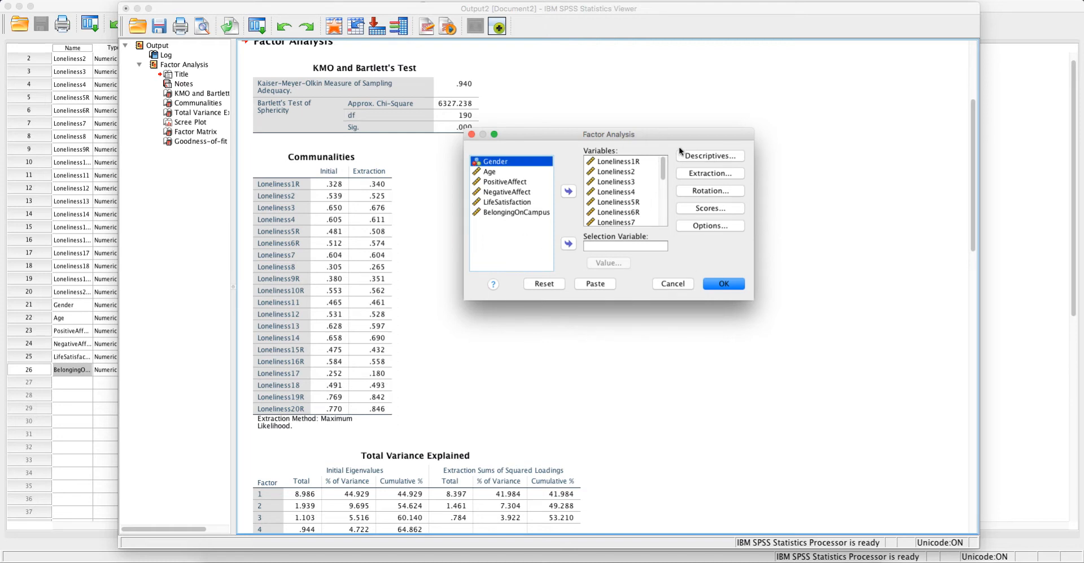
{"action": "left_click", "coordinate": [724, 194]}
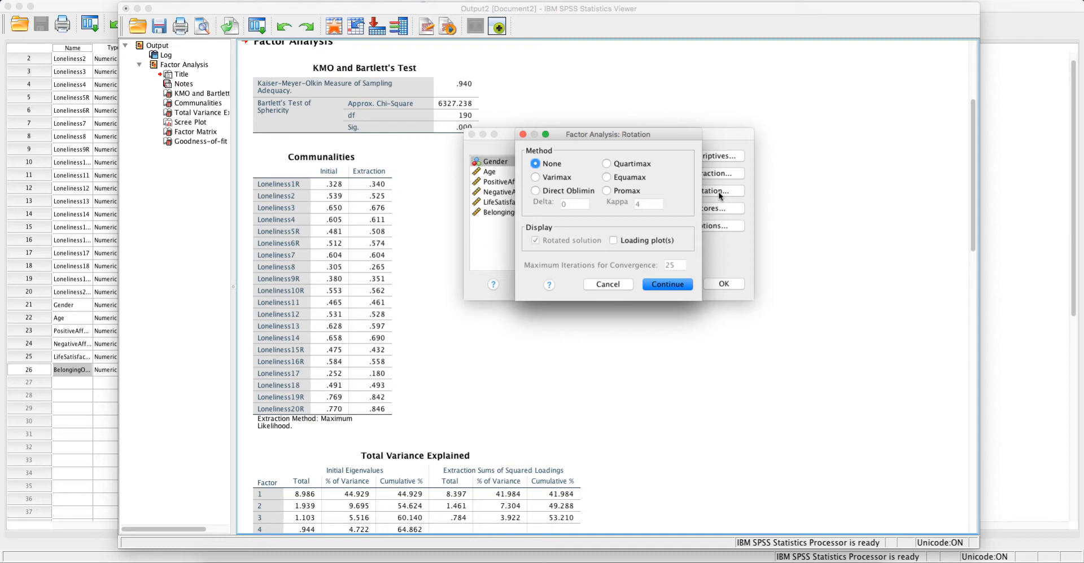
Try the Varimax, Direct Oblimin and Promax rotation methods in turn.
{"action": "left_click", "coordinate": [535, 177]}
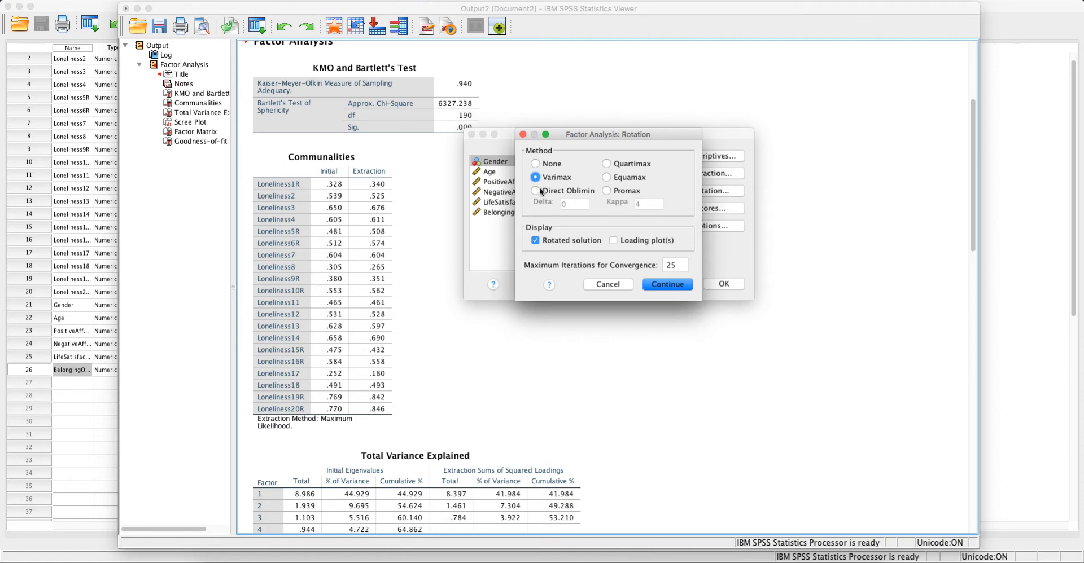
{"action": "left_click", "coordinate": [537, 190]}
{"action": "left_click", "coordinate": [607, 190]}
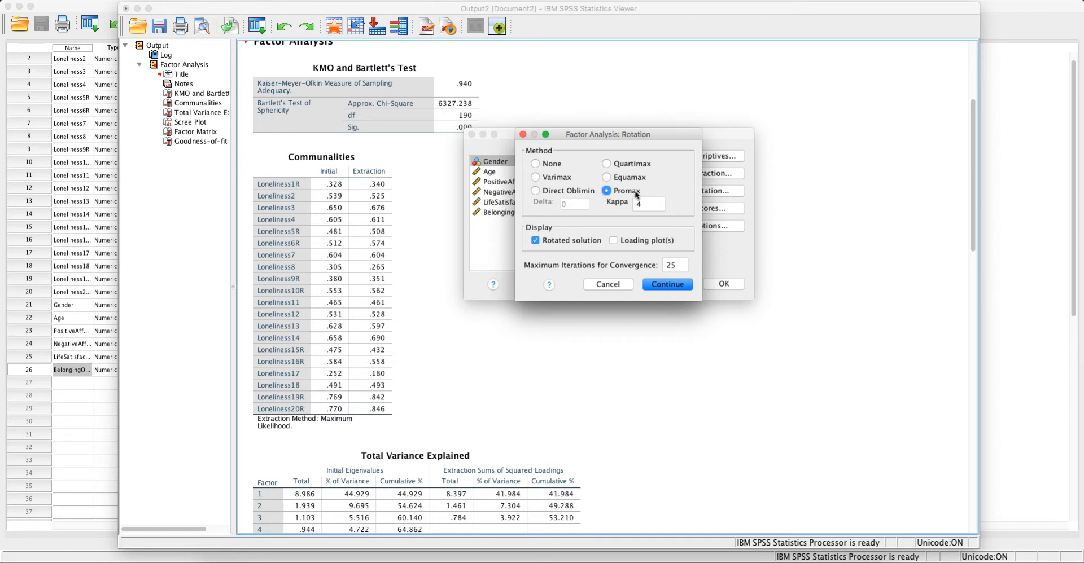
{"action": "left_click", "coordinate": [534, 191]}
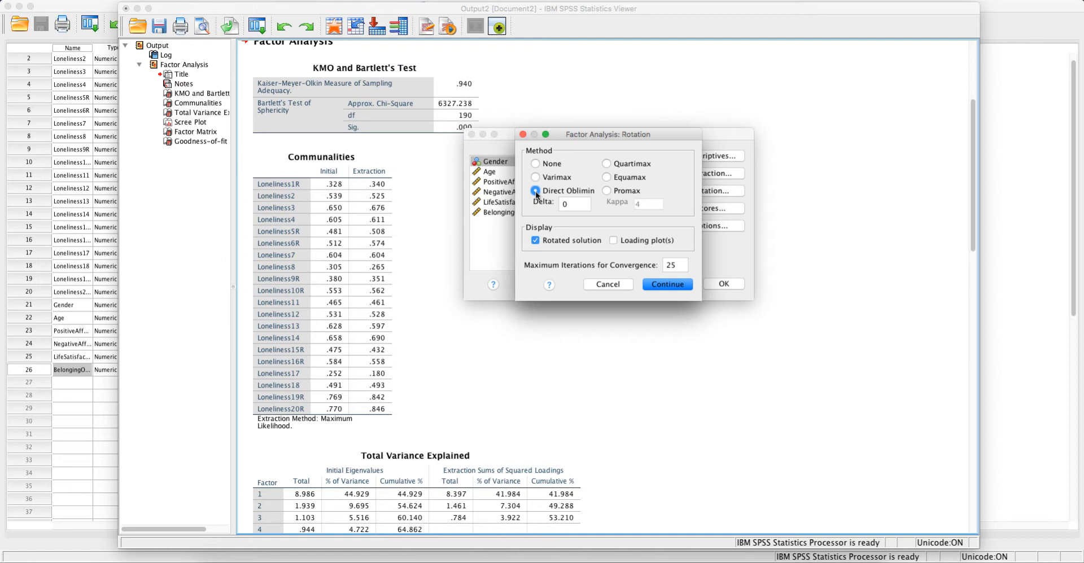
{"action": "left_click", "coordinate": [607, 191]}
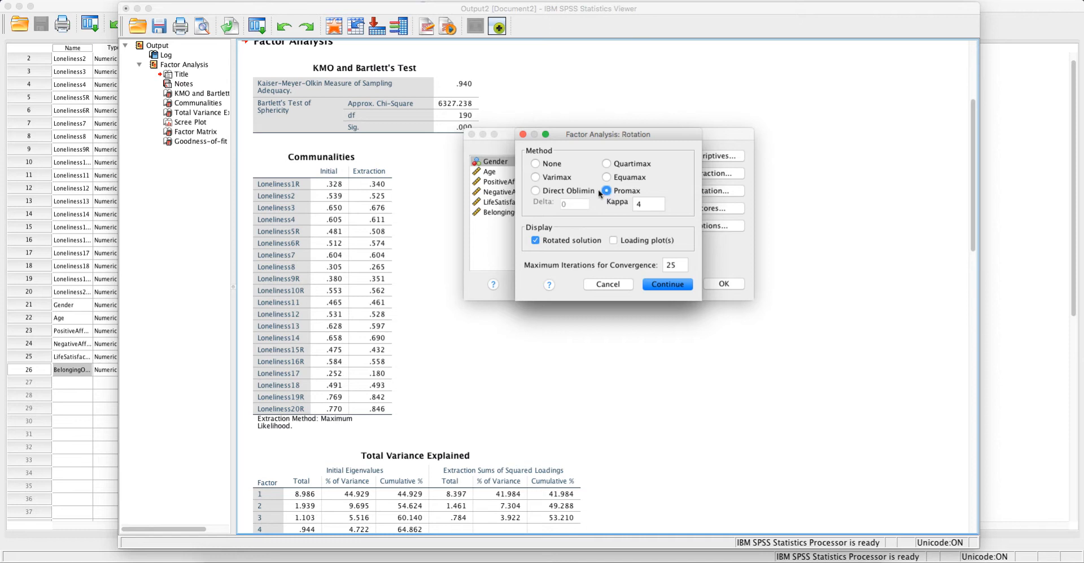
Set the rotation method to Direct Oblimin with delta 0 and rerun the factor analysis.
{"action": "left_click", "coordinate": [534, 192]}
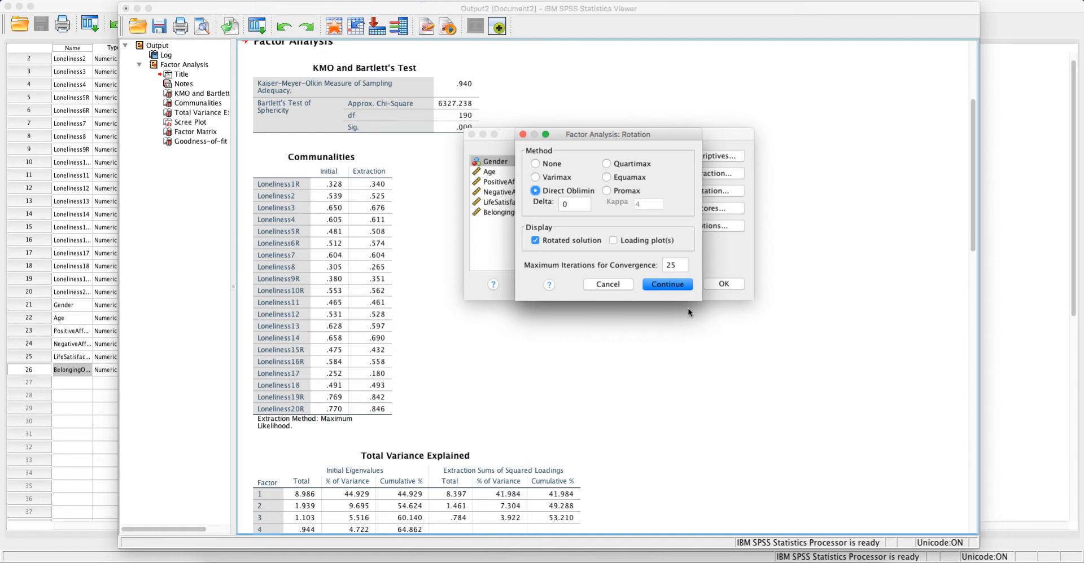
{"action": "left_click", "coordinate": [656, 286]}
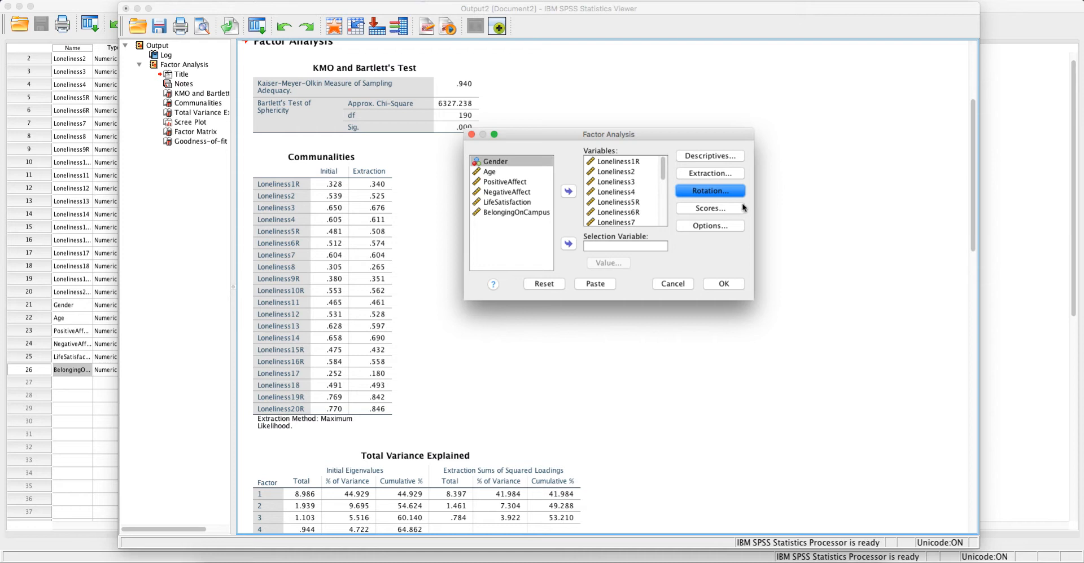
{"action": "left_click", "coordinate": [719, 284]}
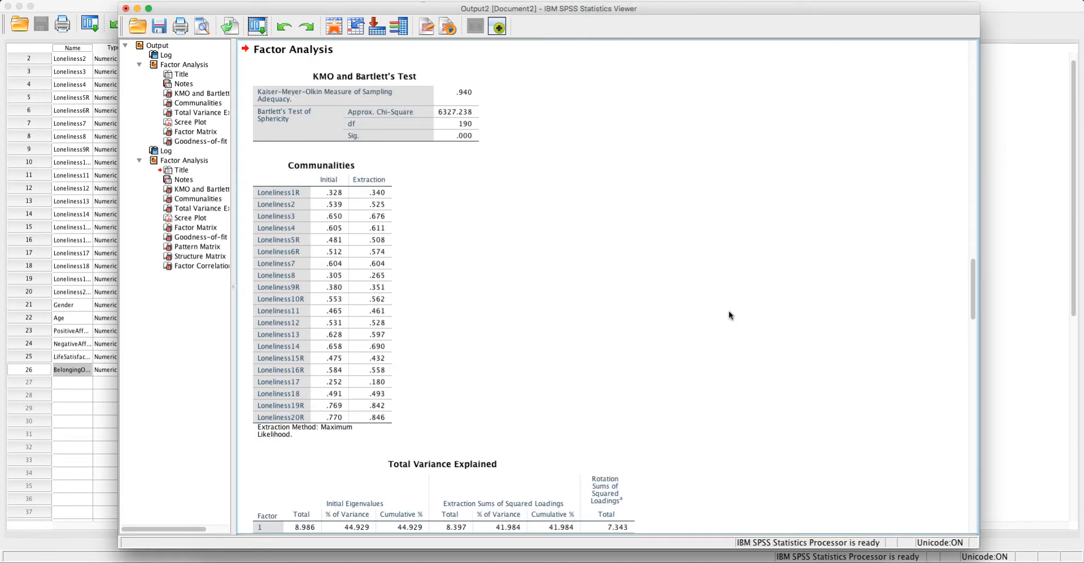
Examine the KMO and Bartlett's Test, Communalities, Total Variance Explained and Scree Plot in the rotated analysis output.
{"action": "left_click", "coordinate": [475, 91]}
{"action": "left_click", "coordinate": [446, 153]}
{"action": "scroll", "coordinate": [438, 157], "scroll_direction": "down", "scroll_amount": 3}
{"action": "left_click", "coordinate": [378, 136]}
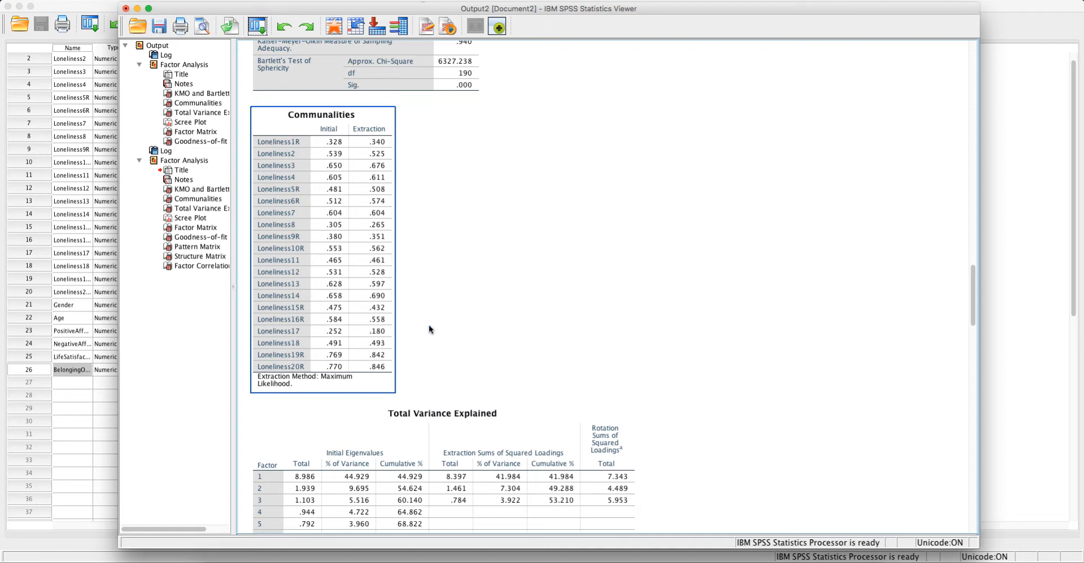
{"action": "scroll", "coordinate": [637, 322], "scroll_direction": "down", "scroll_amount": 10}
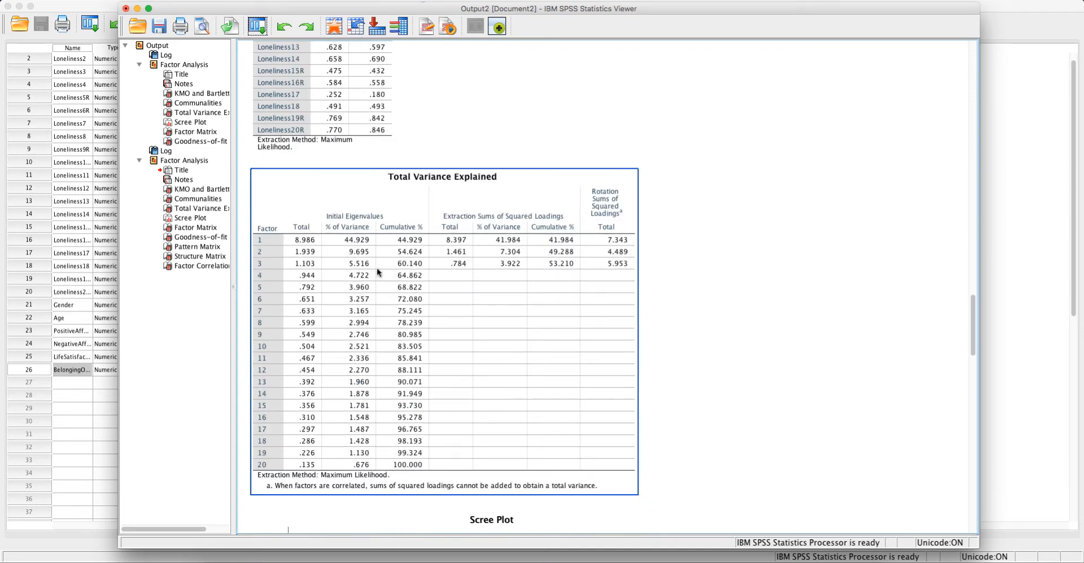
{"action": "scroll", "coordinate": [861, 269], "scroll_direction": "down", "scroll_amount": 20}
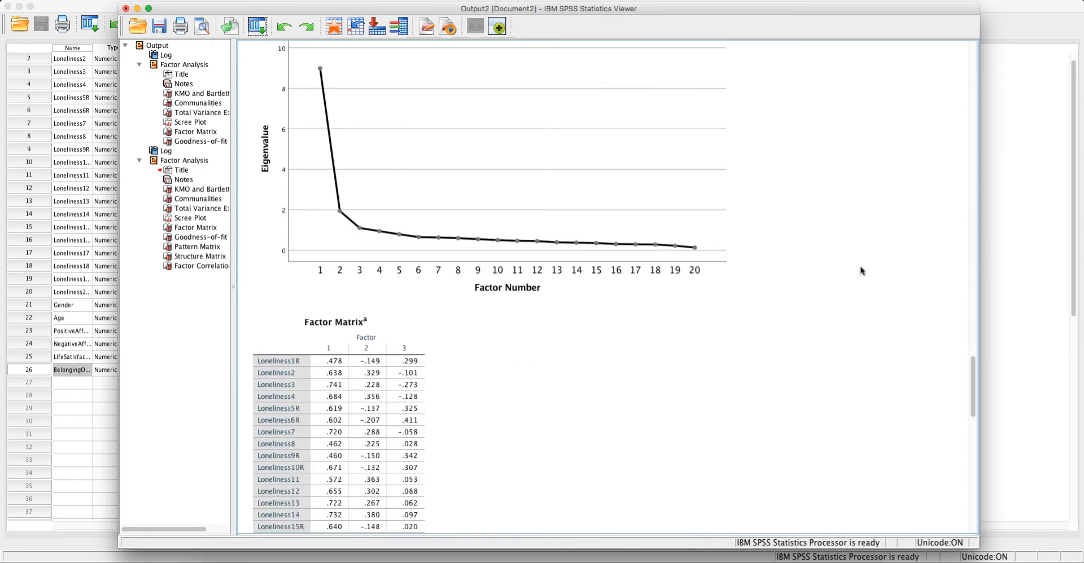
{"action": "scroll", "coordinate": [665, 232], "scroll_direction": "up", "scroll_amount": 3}
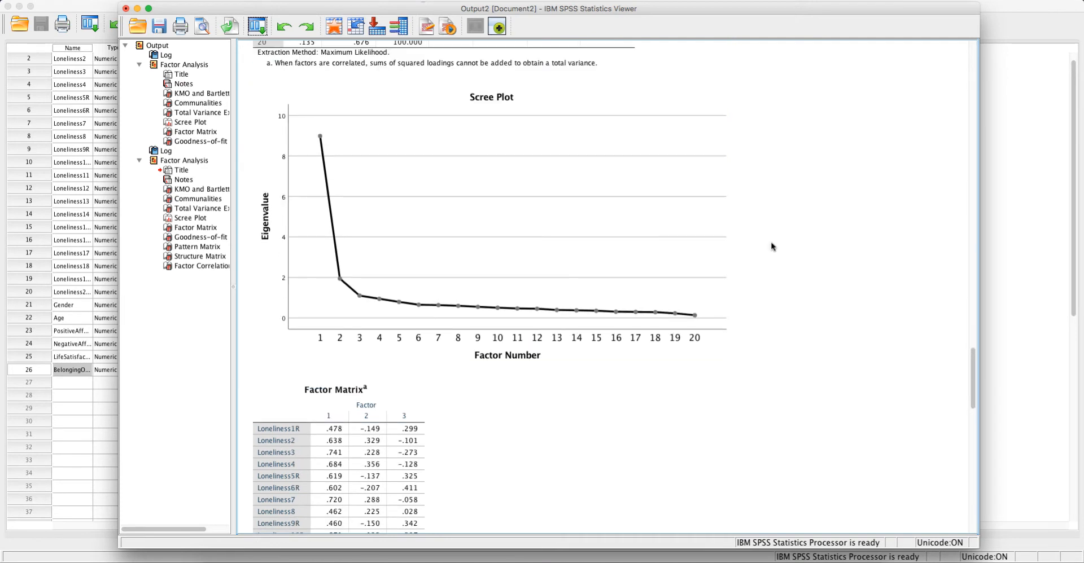
Examine the unrotated Factor Matrix, the Pattern Matrix loadings and the Structure Matrix of the oblimin-rotated solution.
{"action": "scroll", "coordinate": [772, 247], "scroll_direction": "down", "scroll_amount": 12}
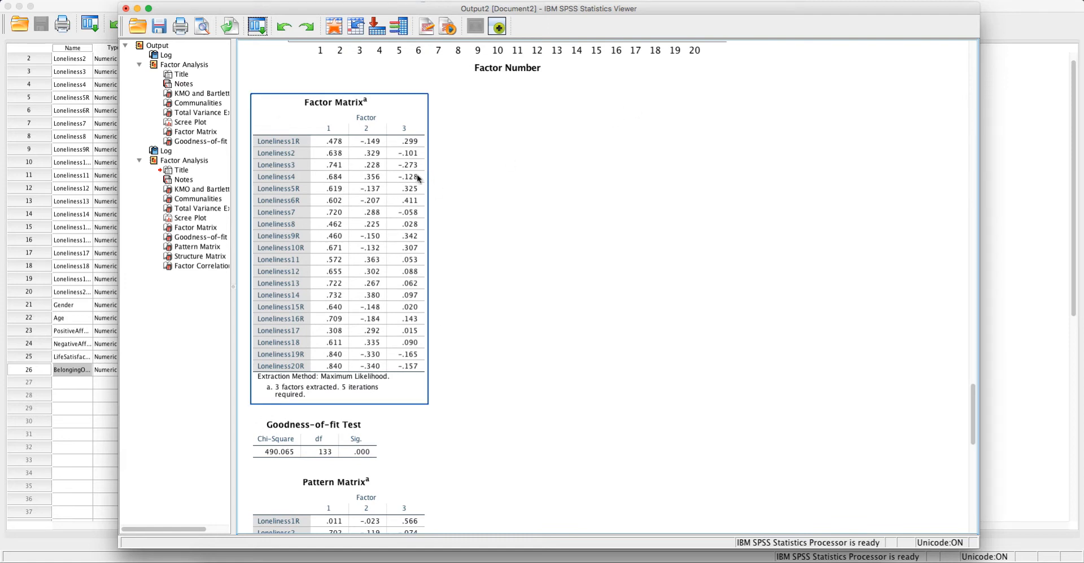
{"action": "scroll", "coordinate": [740, 330], "scroll_direction": "down", "scroll_amount": 14}
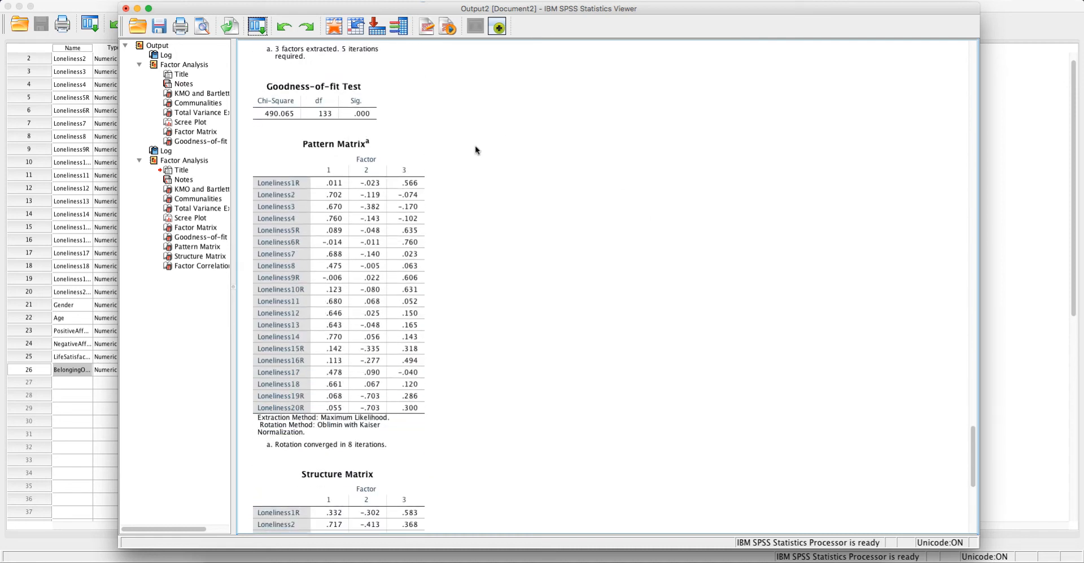
{"action": "scroll", "coordinate": [615, 255], "scroll_direction": "down", "scroll_amount": 13}
{"action": "scroll", "coordinate": [615, 255], "scroll_direction": "up", "scroll_amount": 13}
{"action": "scroll", "coordinate": [615, 259], "scroll_direction": "up", "scroll_amount": 1}
{"action": "left_click", "coordinate": [398, 215]}
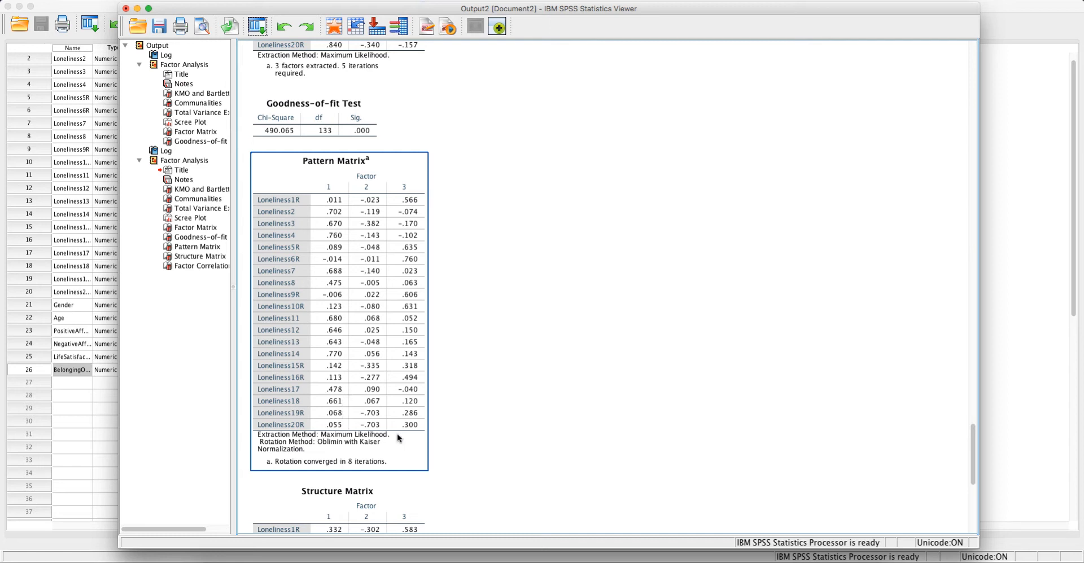
{"action": "left_click", "coordinate": [486, 432]}
{"action": "scroll", "coordinate": [486, 433], "scroll_direction": "up", "scroll_amount": 2}
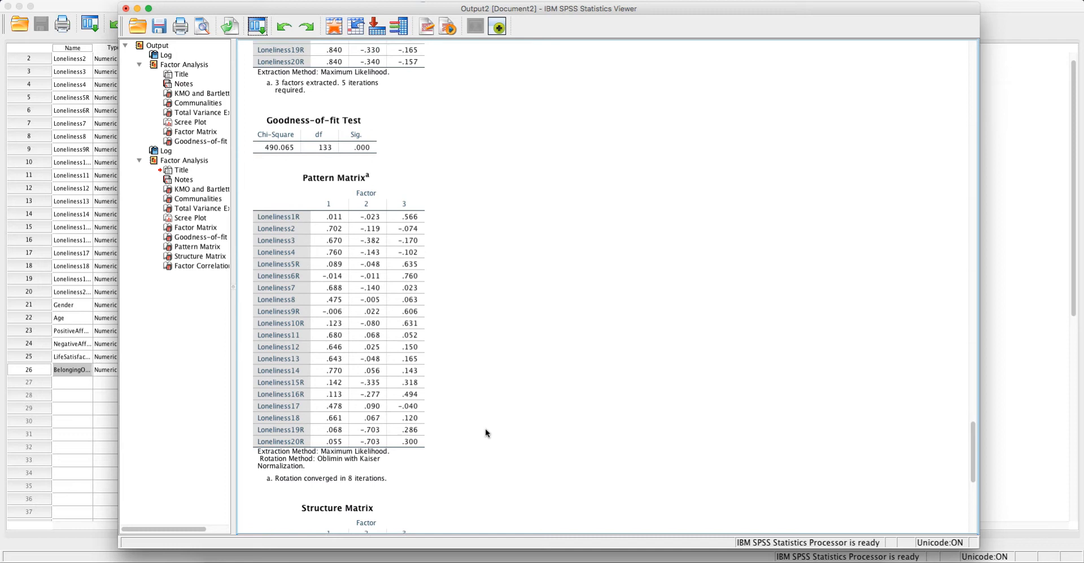
Set the factor analysis to suppress small coefficients with absolute values below .30 and rerun it.
{"action": "left_click", "coordinate": [260, 26]}
{"action": "left_click", "coordinate": [294, 45]}
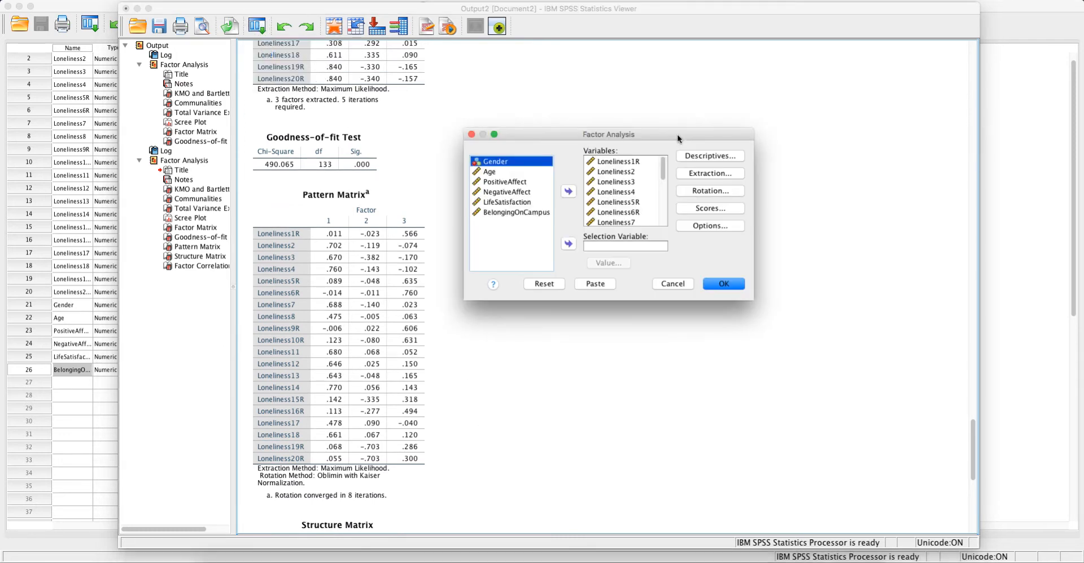
{"action": "left_click", "coordinate": [708, 210]}
{"action": "left_click", "coordinate": [614, 265]}
{"action": "left_click", "coordinate": [718, 225]}
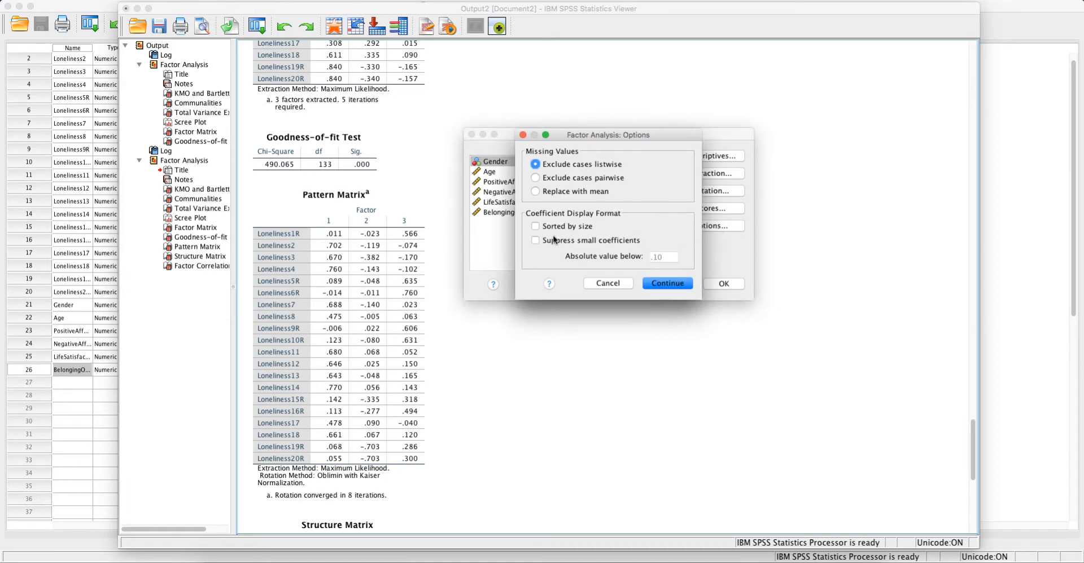
{"action": "left_click", "coordinate": [535, 241]}
{"action": "double_click", "coordinate": [654, 258]}
{"action": "left_click", "coordinate": [661, 257]}
{"action": "key", "text": "BackSpace"}
{"action": "type", "text": "3"}
{"action": "left_click", "coordinate": [677, 284]}
{"action": "left_click", "coordinate": [725, 285]}
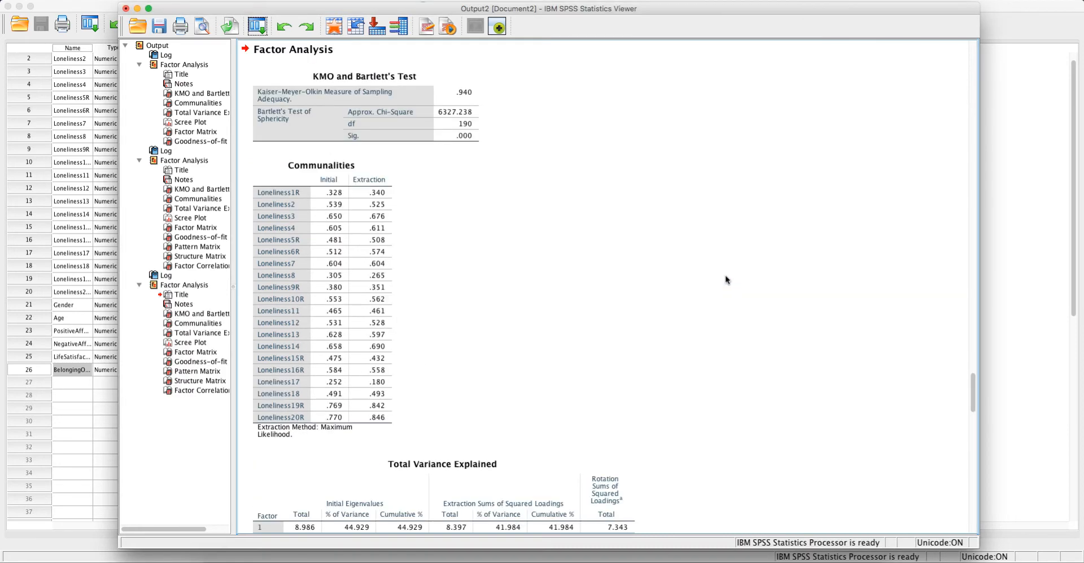
Examine the Pattern Matrix with small loadings suppressed, checking which items load on each factor and which items cross-load.
{"action": "scroll", "coordinate": [725, 276], "scroll_direction": "down", "scroll_amount": 10}
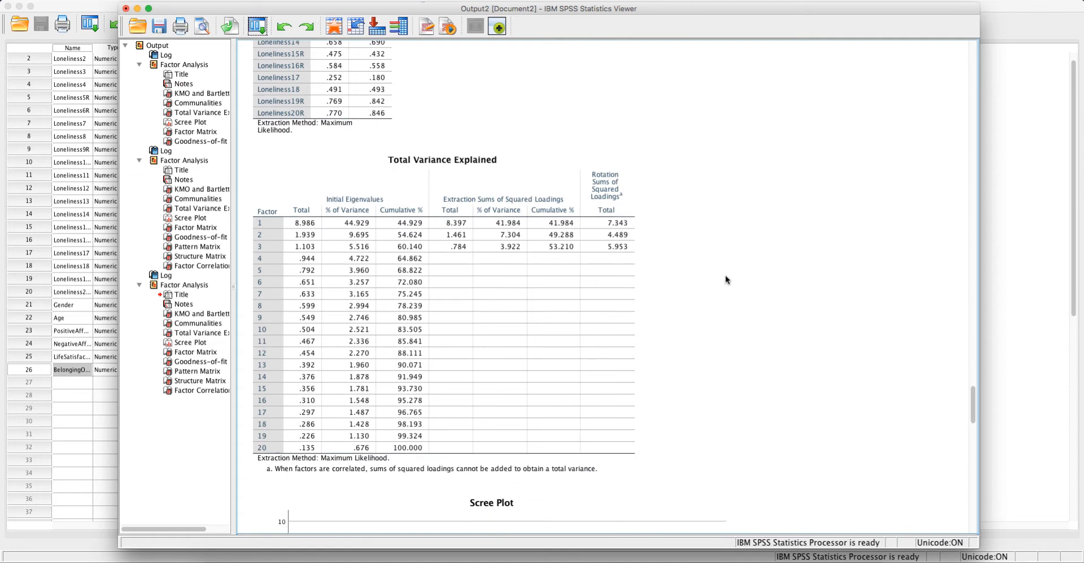
{"action": "scroll", "coordinate": [725, 275], "scroll_direction": "down", "scroll_amount": 15}
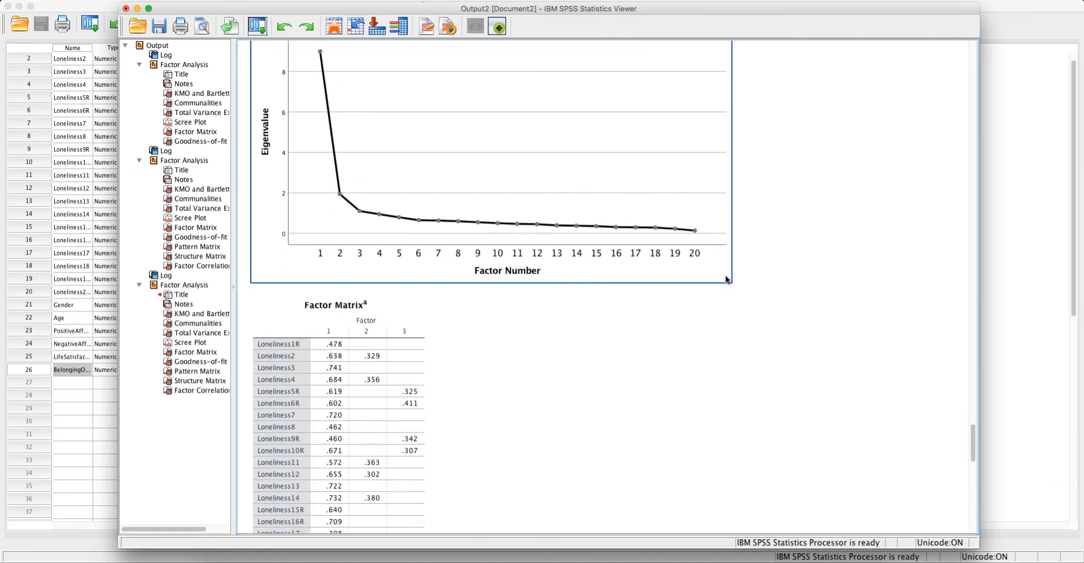
{"action": "scroll", "coordinate": [727, 280], "scroll_direction": "down", "scroll_amount": 16}
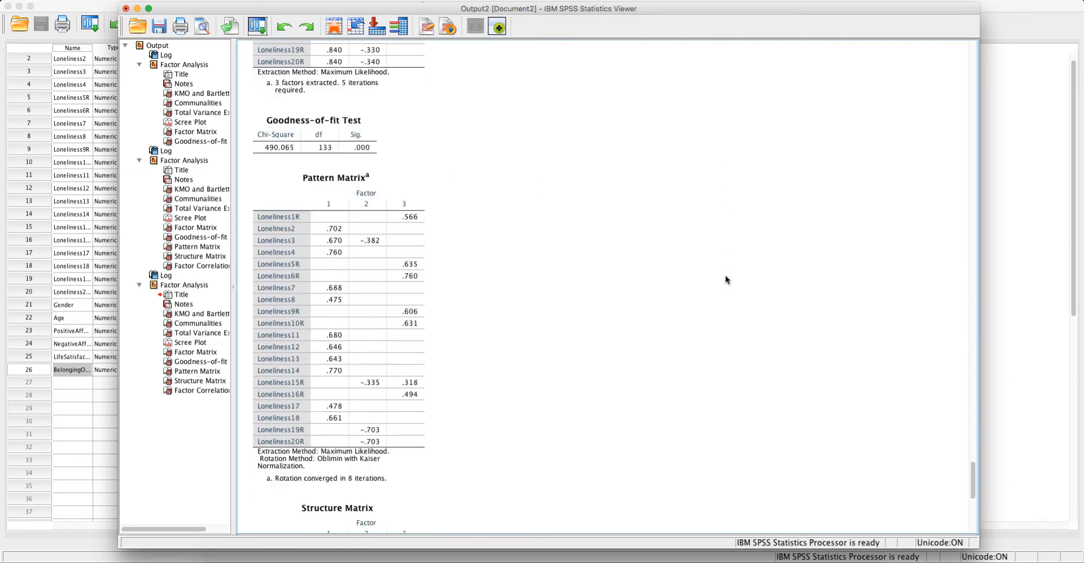
{"action": "scroll", "coordinate": [499, 230], "scroll_direction": "down", "scroll_amount": 2}
{"action": "left_click", "coordinate": [337, 128]}
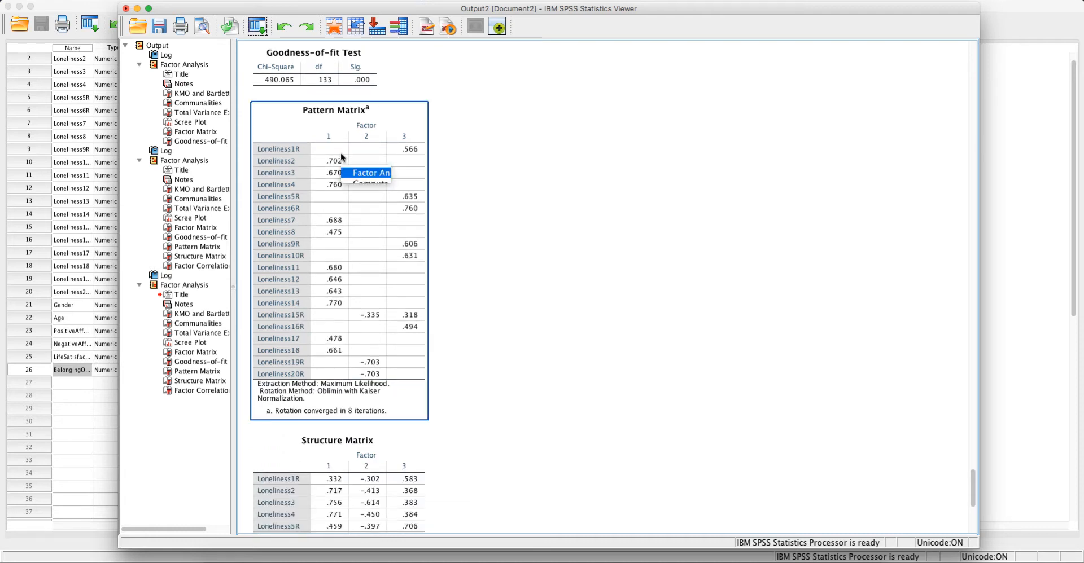
{"action": "left_click", "coordinate": [507, 162]}
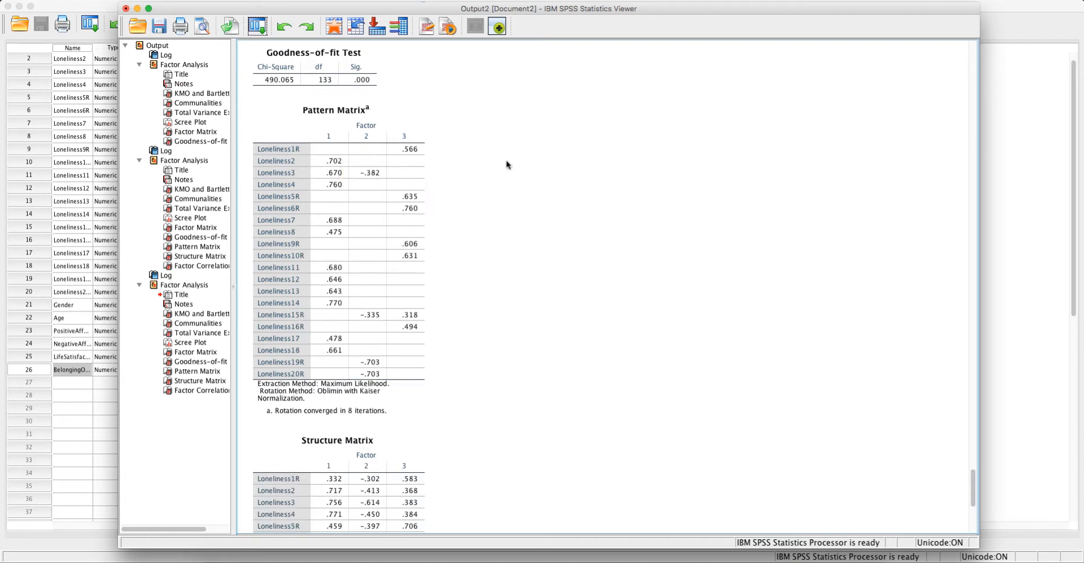
{"action": "left_click", "coordinate": [407, 321]}
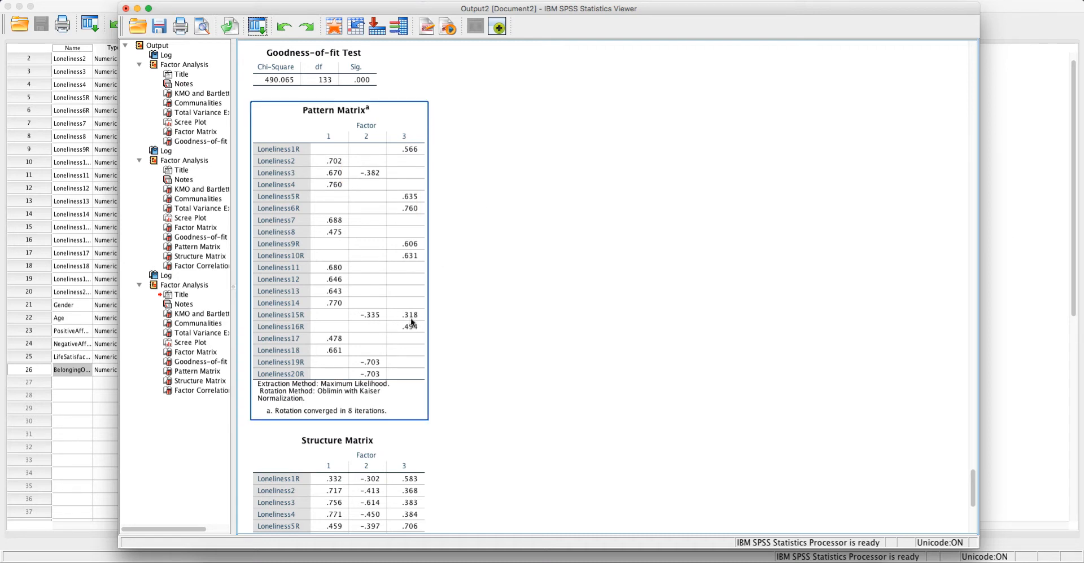
{"action": "left_click", "coordinate": [504, 319]}
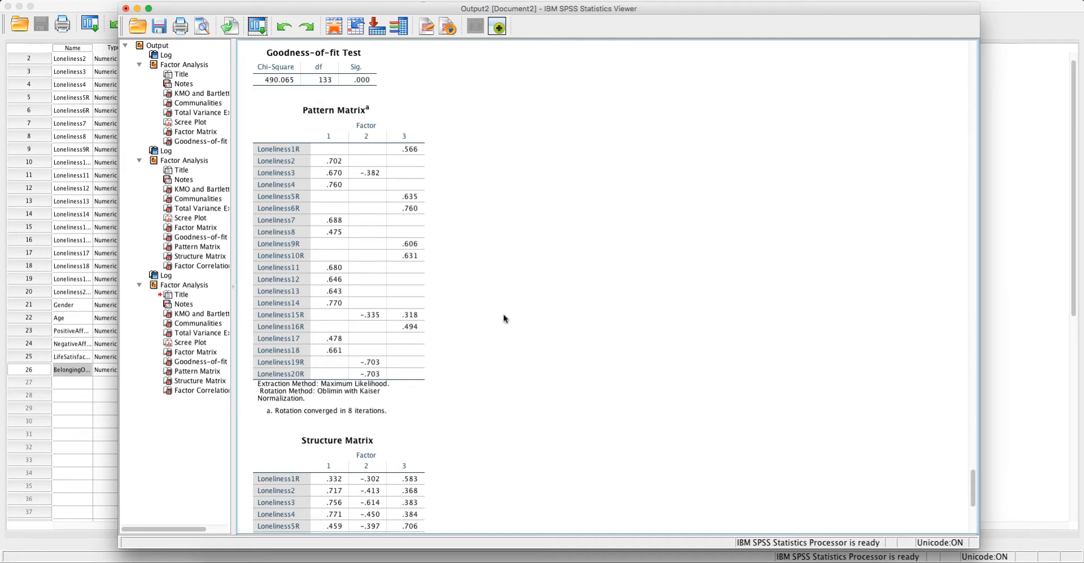
{"action": "left_click", "coordinate": [312, 261]}
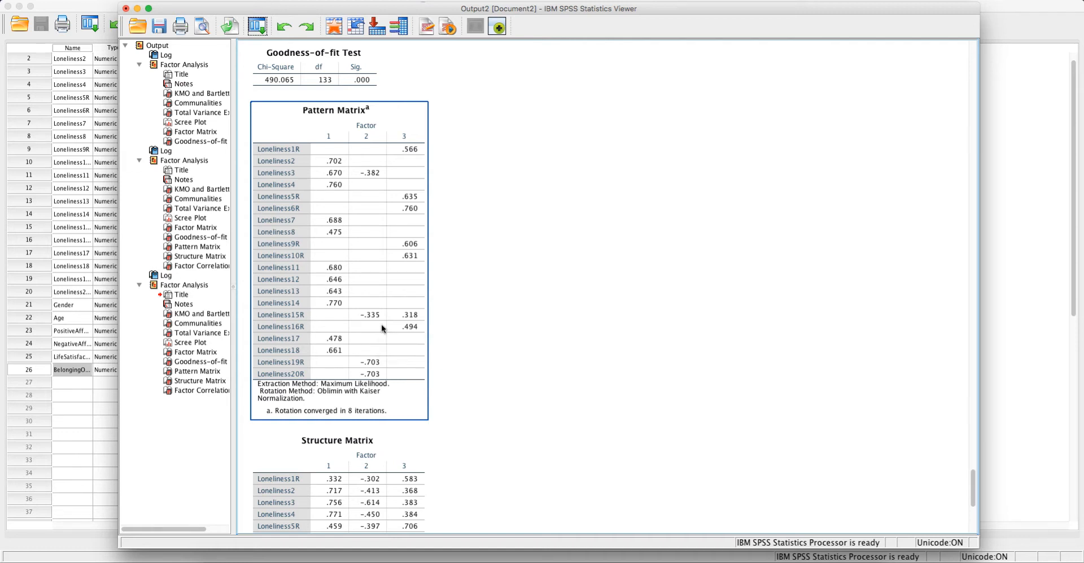
{"action": "left_click", "coordinate": [574, 309]}
Compare the unsuppressed Pattern Matrix of the previous analysis with the suppressed one in the latest output.
{"action": "scroll", "coordinate": [574, 308], "scroll_direction": "up", "scroll_amount": 15}
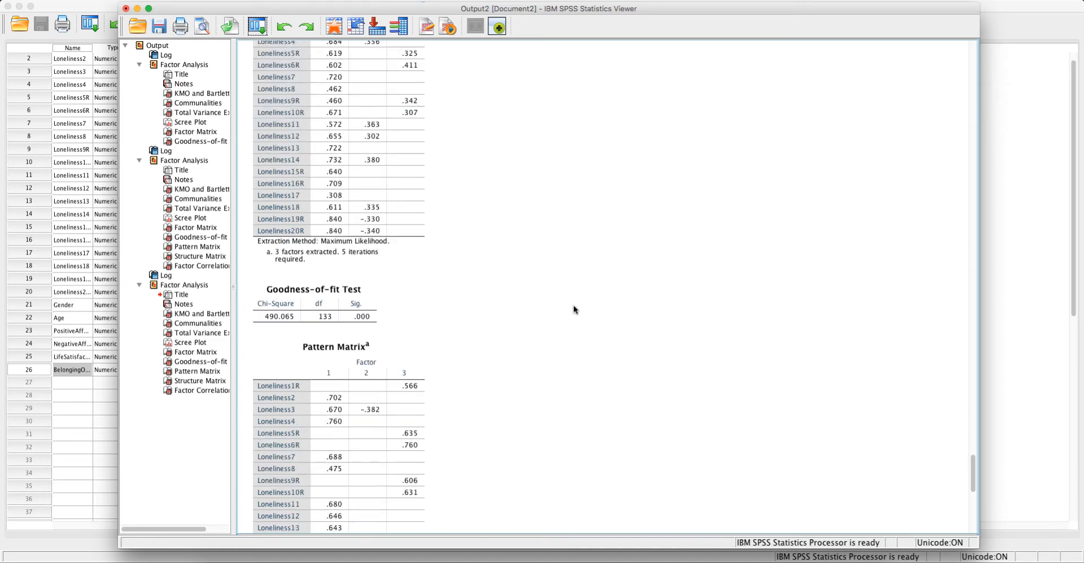
{"action": "scroll", "coordinate": [573, 308], "scroll_direction": "up", "scroll_amount": 20}
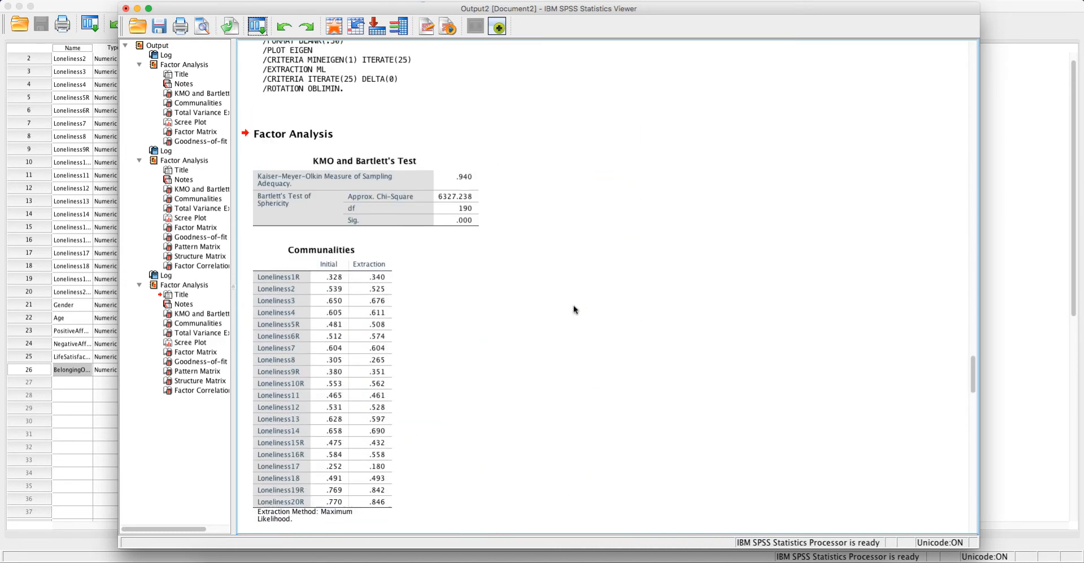
{"action": "scroll", "coordinate": [573, 308], "scroll_direction": "up", "scroll_amount": 3}
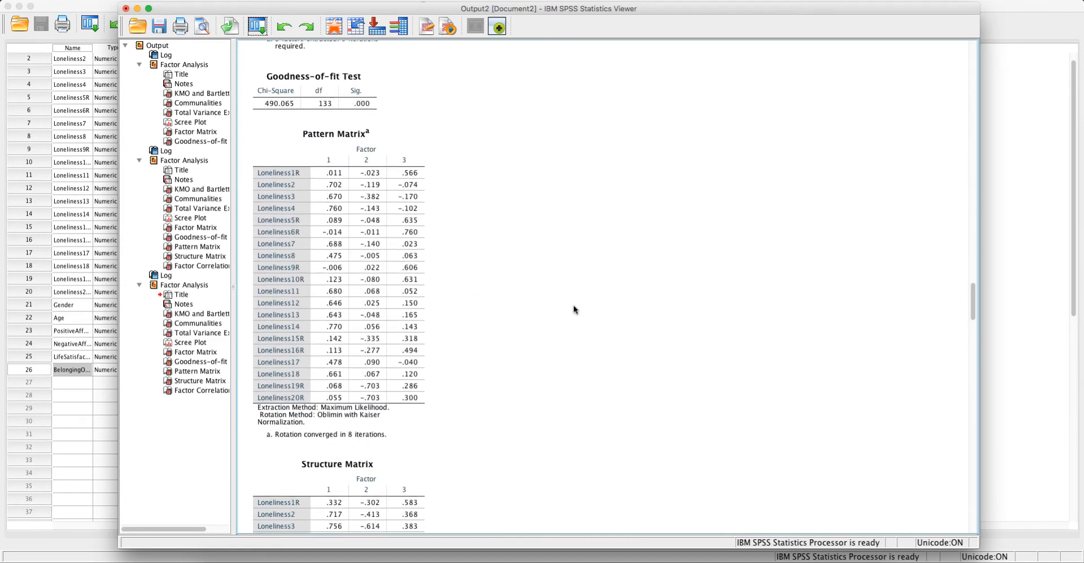
{"action": "left_click", "coordinate": [372, 175]}
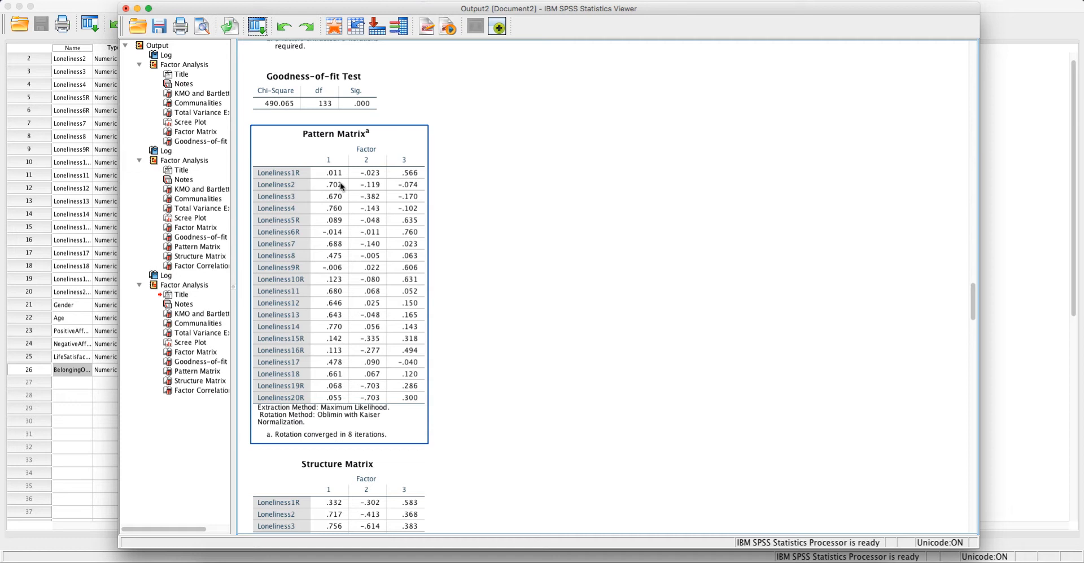
{"action": "left_click", "coordinate": [584, 287]}
{"action": "scroll", "coordinate": [584, 287], "scroll_direction": "down", "scroll_amount": 1}
{"action": "scroll", "coordinate": [585, 288], "scroll_direction": "down", "scroll_amount": 20}
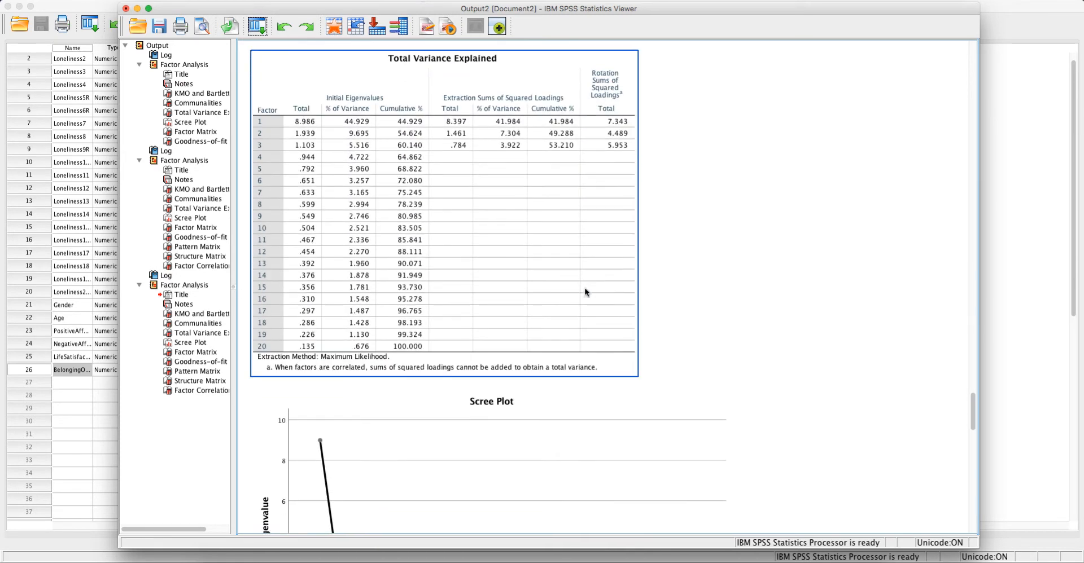
{"action": "scroll", "coordinate": [585, 291], "scroll_direction": "up", "scroll_amount": 2}
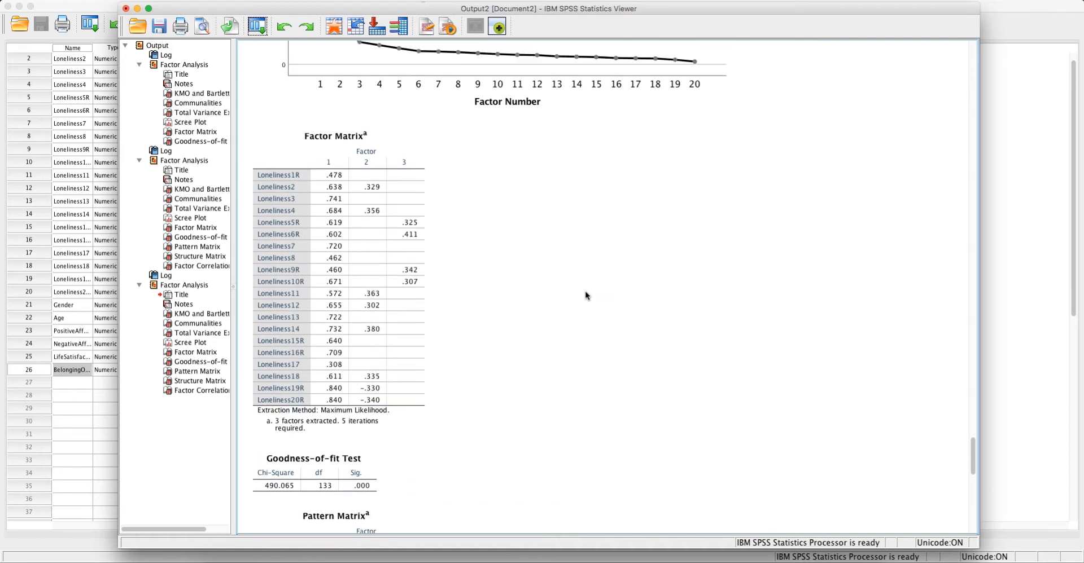
{"action": "scroll", "coordinate": [584, 290], "scroll_direction": "down", "scroll_amount": 20}
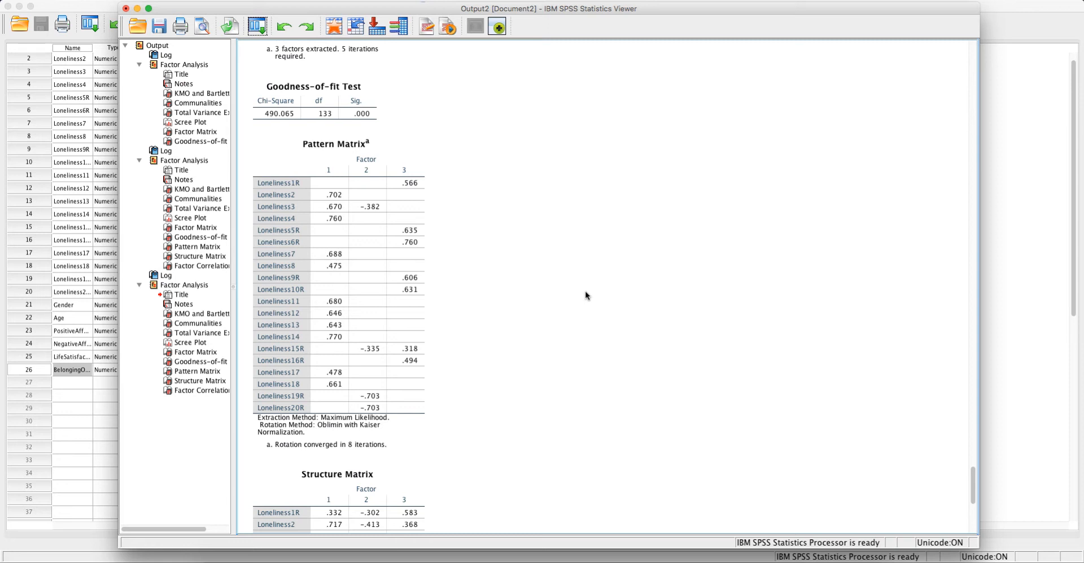
Review the Scree Plot, the Total Variance Explained eigenvalues and the Communalities in the latest analysis output.
{"action": "scroll", "coordinate": [586, 293], "scroll_direction": "up", "scroll_amount": 15}
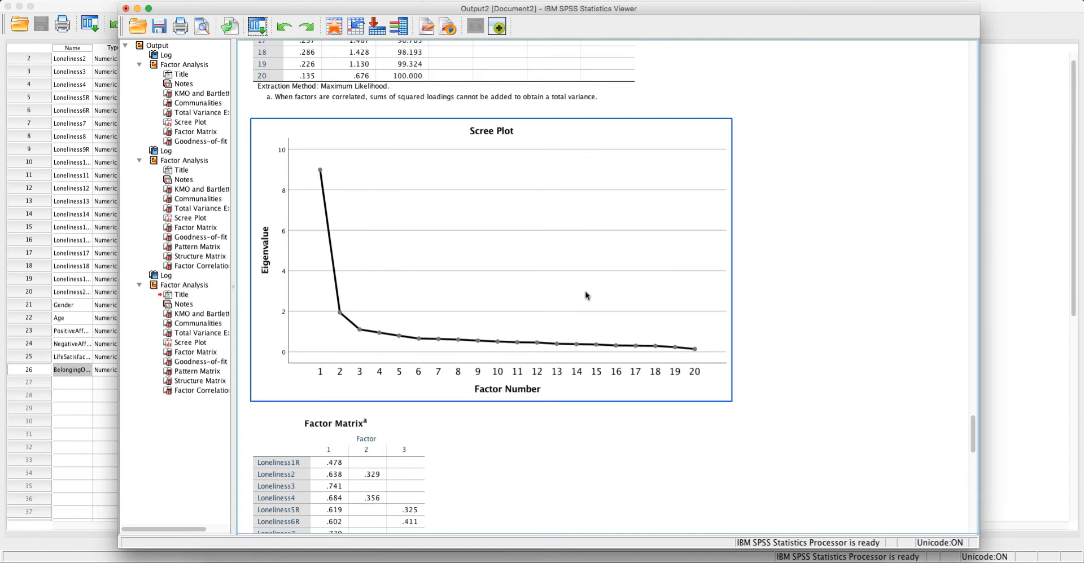
{"action": "scroll", "coordinate": [585, 294], "scroll_direction": "up", "scroll_amount": 5}
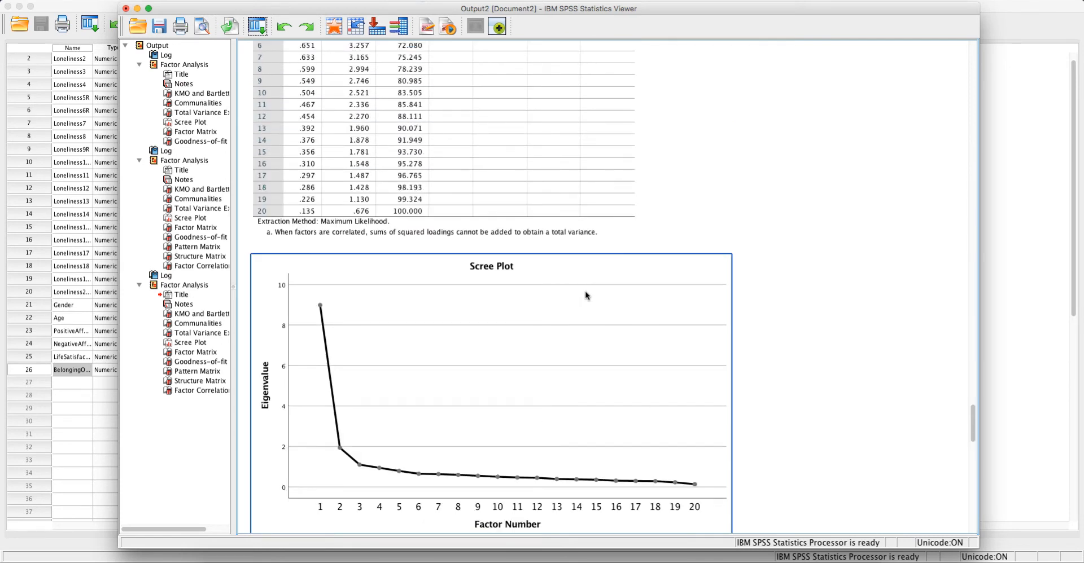
{"action": "scroll", "coordinate": [585, 290], "scroll_direction": "down", "scroll_amount": 1}
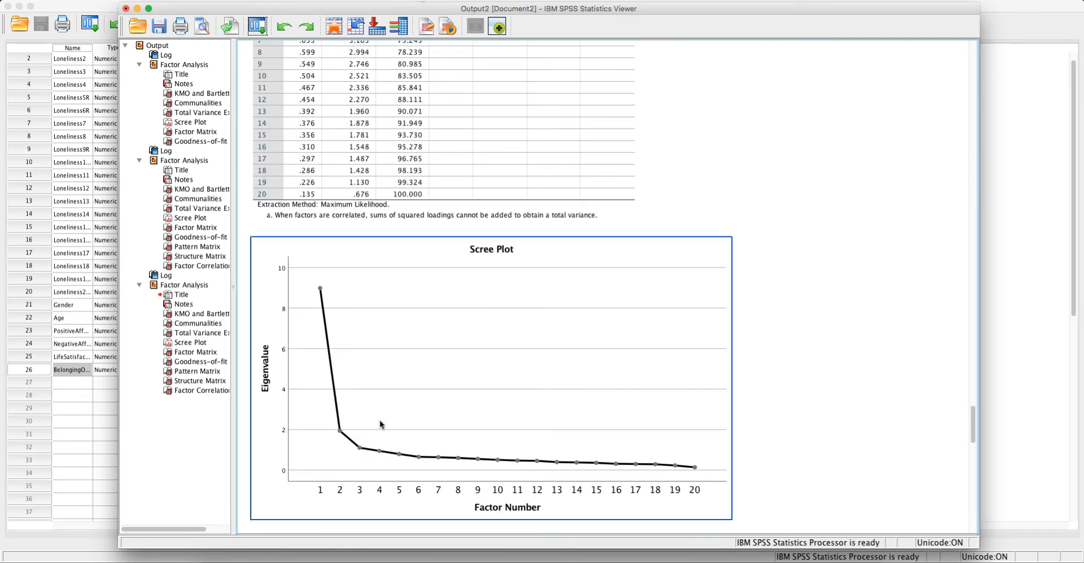
{"action": "scroll", "coordinate": [409, 384], "scroll_direction": "up", "scroll_amount": 5}
{"action": "left_click", "coordinate": [427, 114]}
{"action": "scroll", "coordinate": [429, 117], "scroll_direction": "up", "scroll_amount": 4}
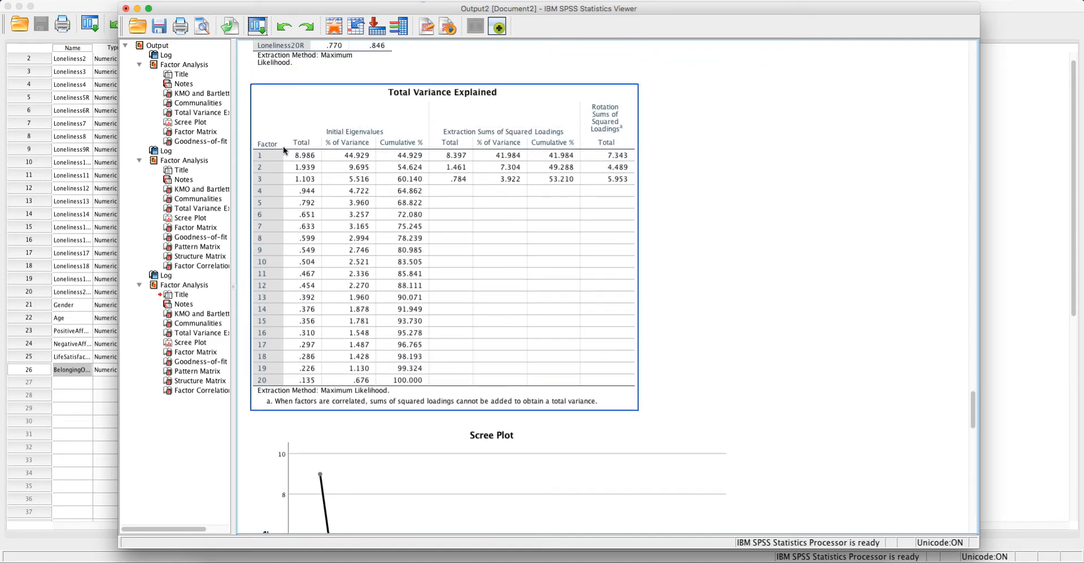
{"action": "left_click", "coordinate": [793, 307]}
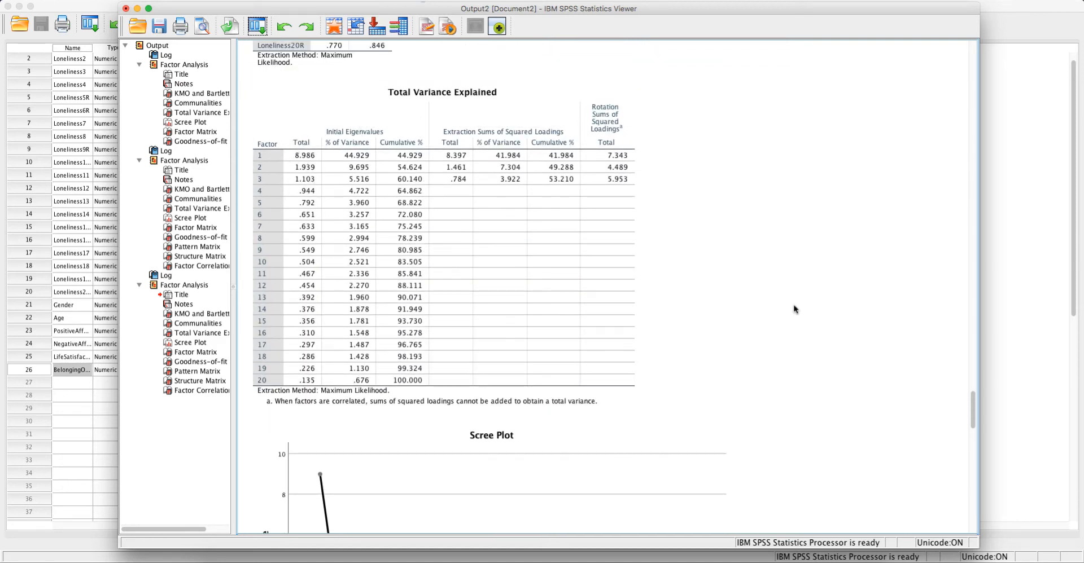
{"action": "scroll", "coordinate": [793, 308], "scroll_direction": "down", "scroll_amount": 7}
{"action": "scroll", "coordinate": [794, 309], "scroll_direction": "down", "scroll_amount": 5}
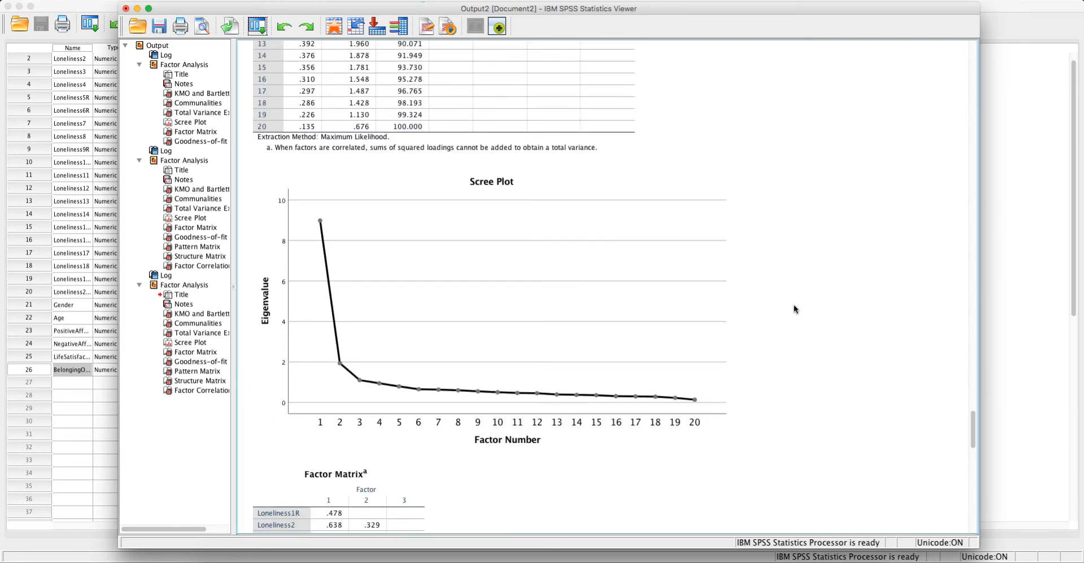
{"action": "scroll", "coordinate": [792, 247], "scroll_direction": "up", "scroll_amount": 10}
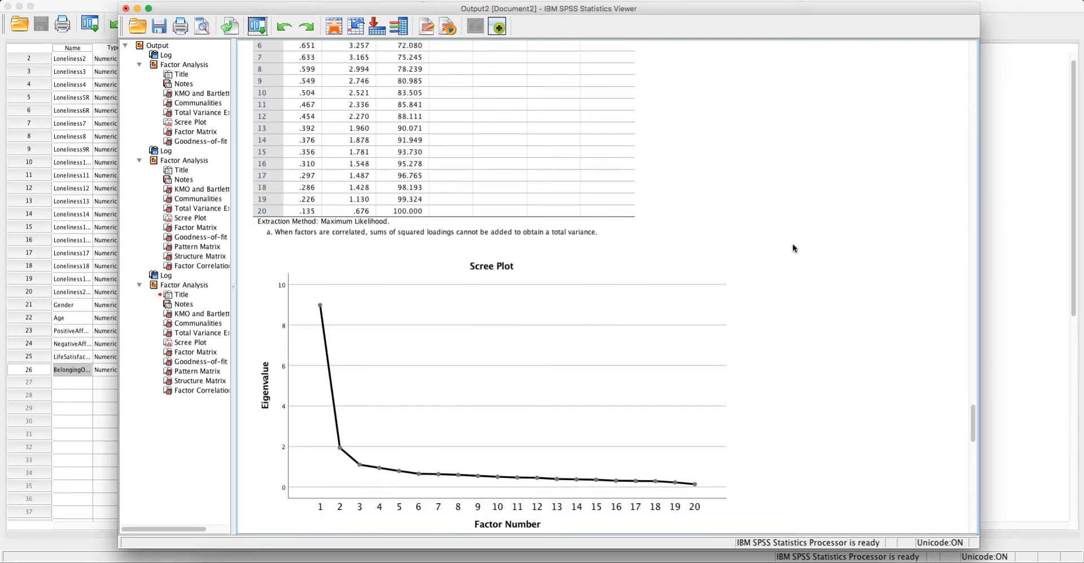
{"action": "scroll", "coordinate": [791, 243], "scroll_direction": "up", "scroll_amount": 13}
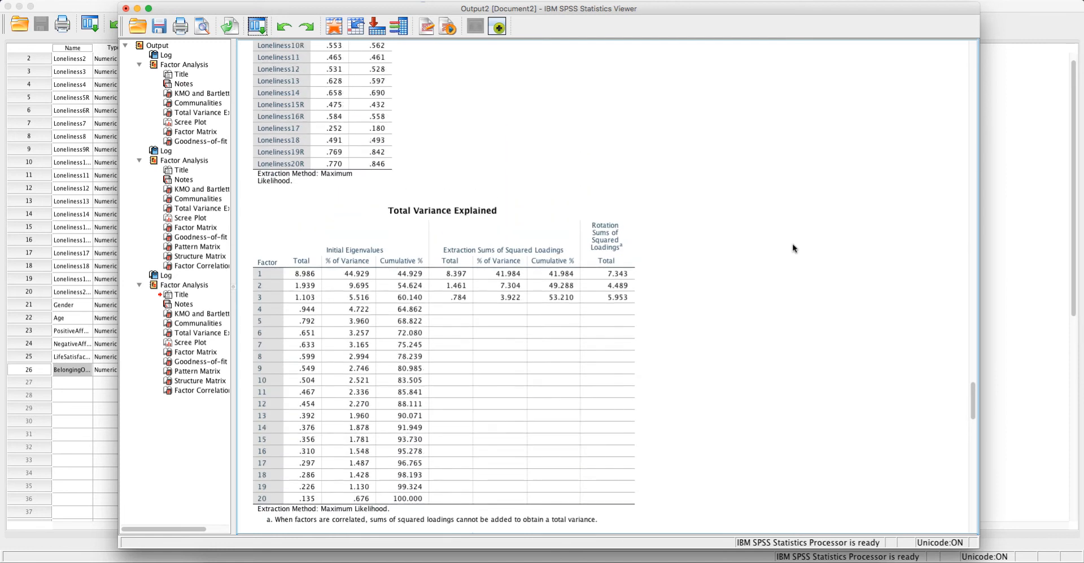
{"action": "left_click", "coordinate": [373, 159]}
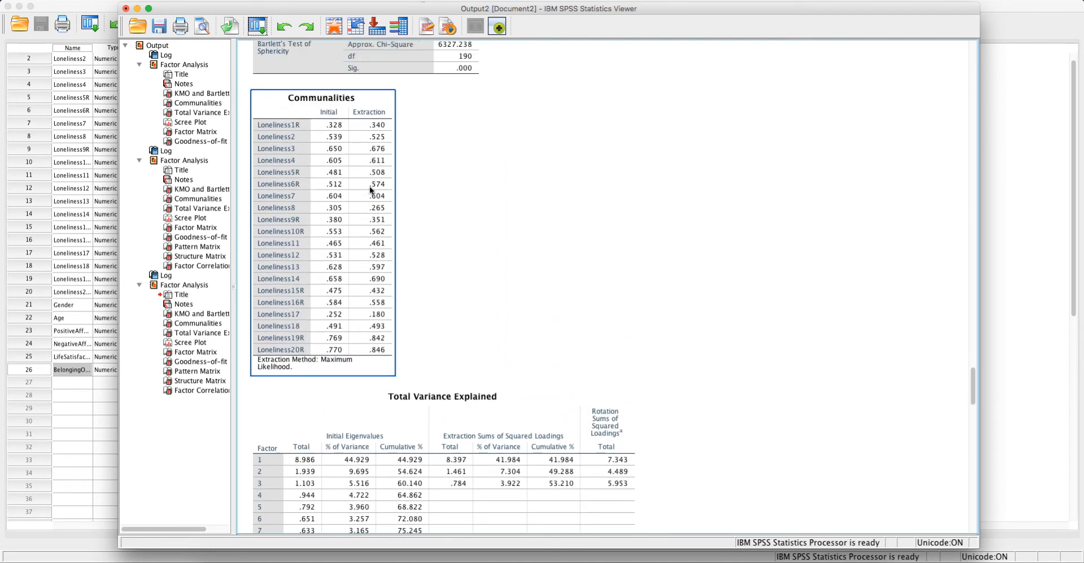
{"action": "left_click", "coordinate": [594, 158]}
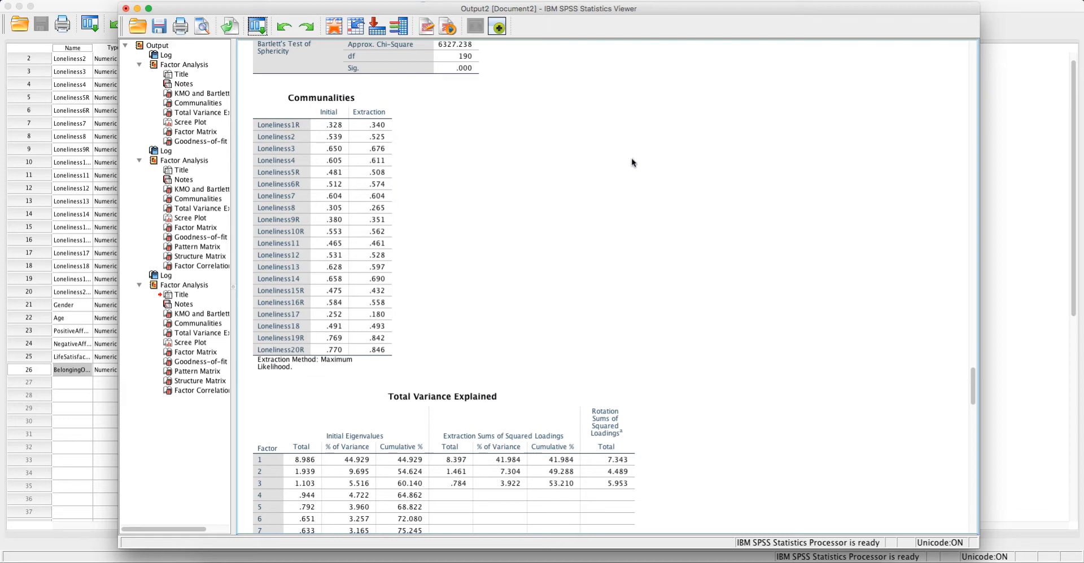
{"action": "scroll", "coordinate": [631, 161], "scroll_direction": "up", "scroll_amount": 3}
Recheck the item loadings on the three factors in the suppressed Pattern Matrix of the latest analysis.
{"action": "scroll", "coordinate": [631, 158], "scroll_direction": "down", "scroll_amount": 20}
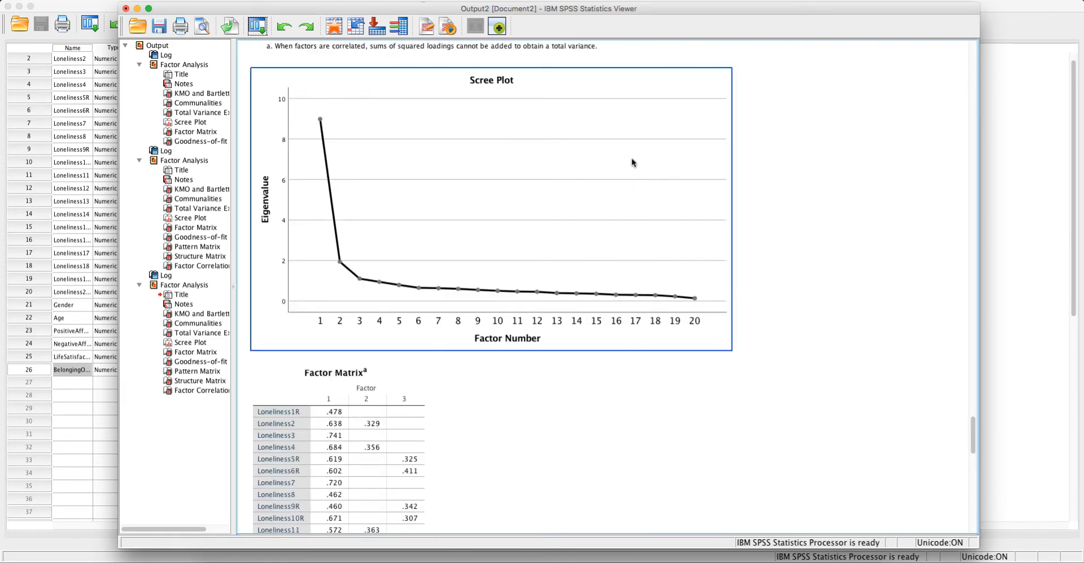
{"action": "scroll", "coordinate": [631, 156], "scroll_direction": "down", "scroll_amount": 9}
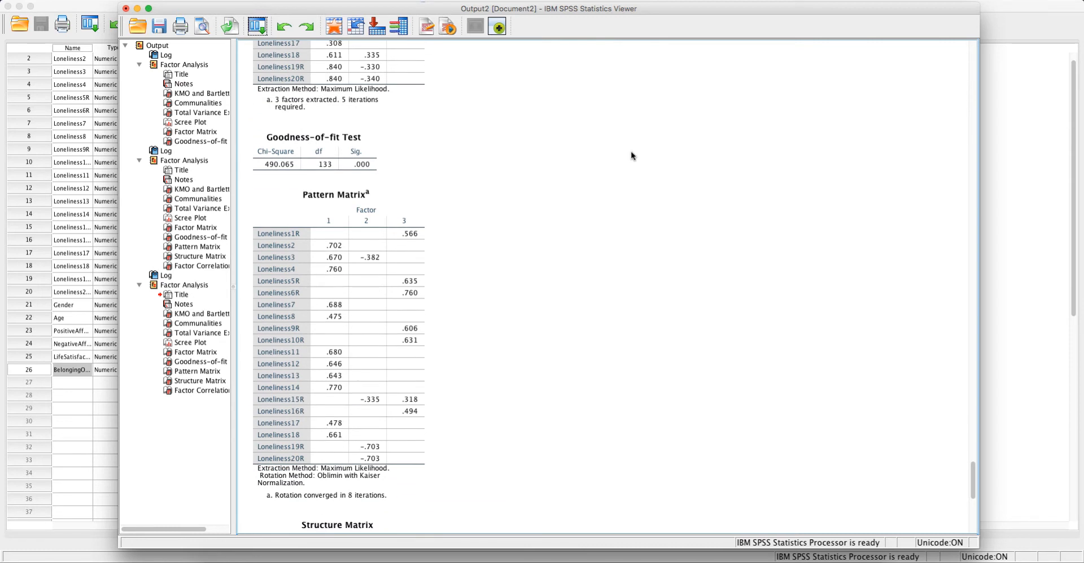
{"action": "left_click", "coordinate": [358, 382]}
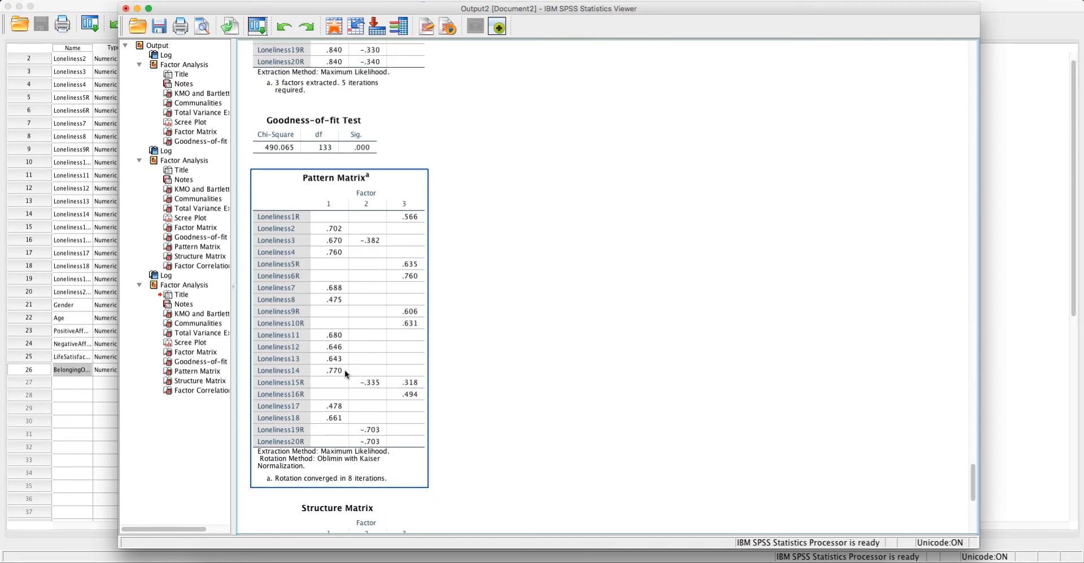
{"action": "left_click", "coordinate": [671, 258]}
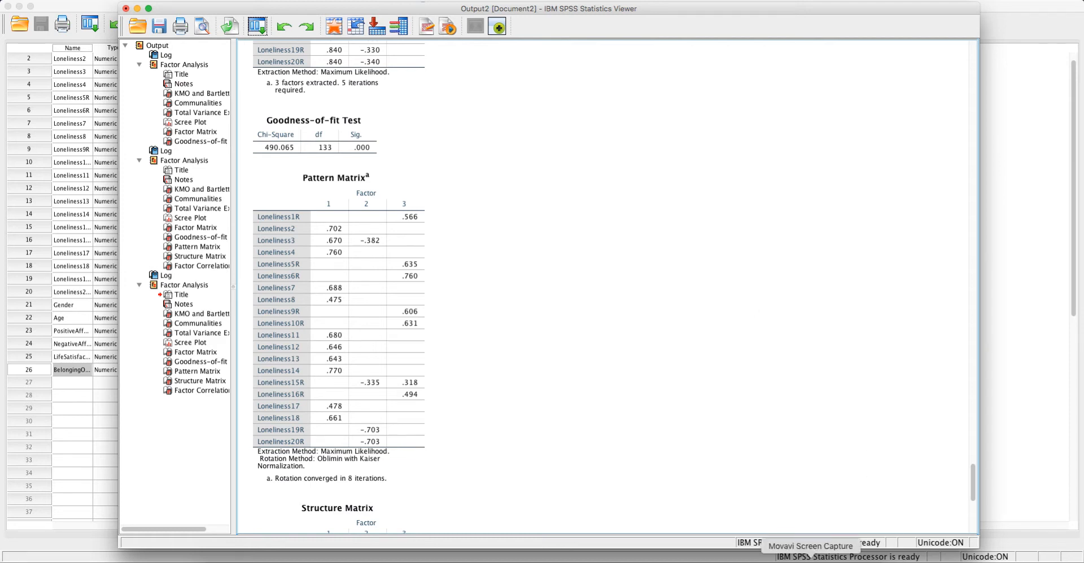
{"action": "left_click", "coordinate": [270, 273]}
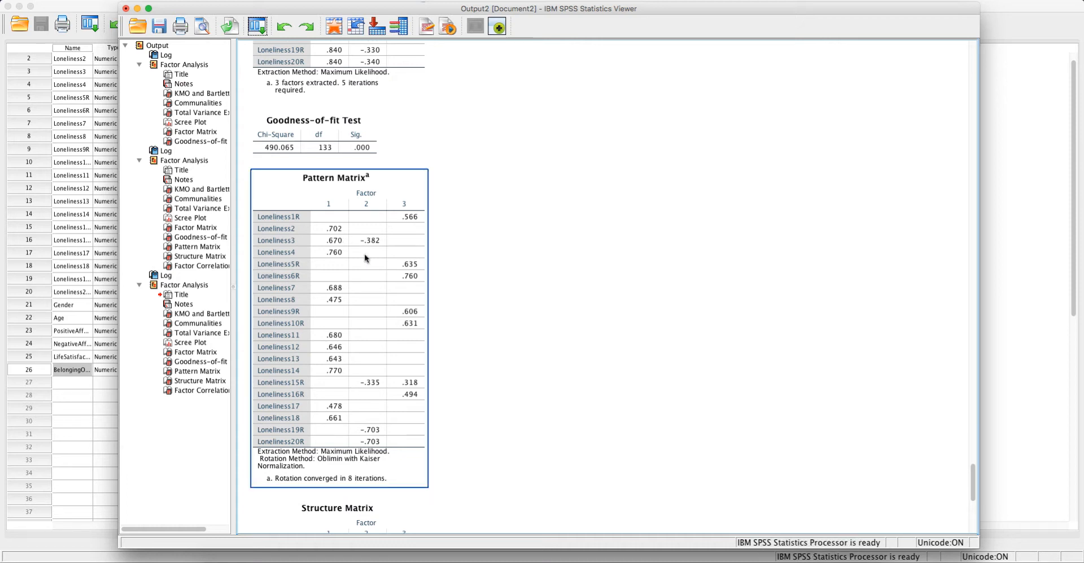
{"action": "left_click", "coordinate": [540, 380]}
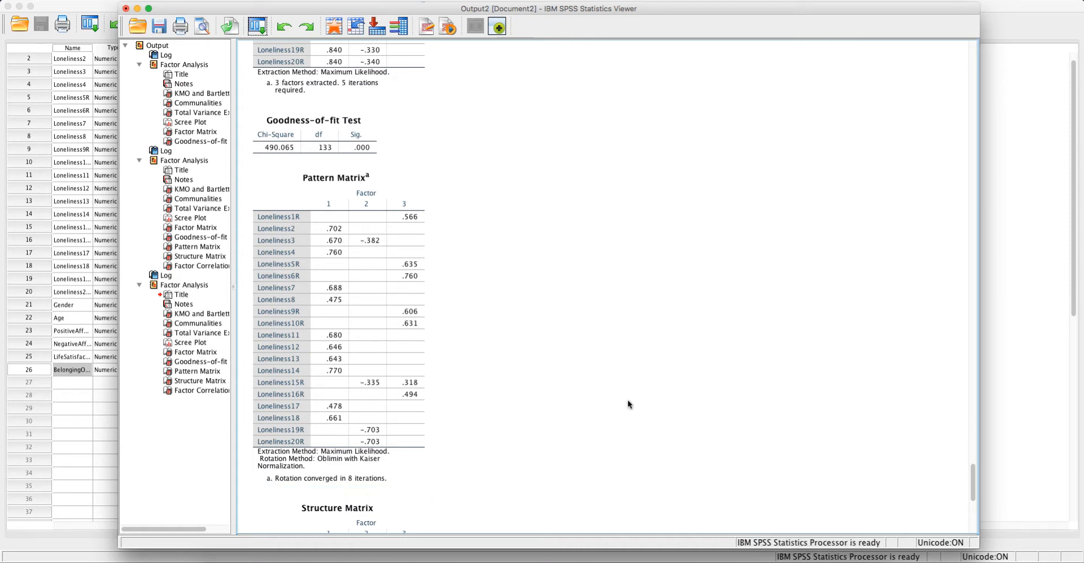
{"action": "left_click", "coordinate": [812, 561]}
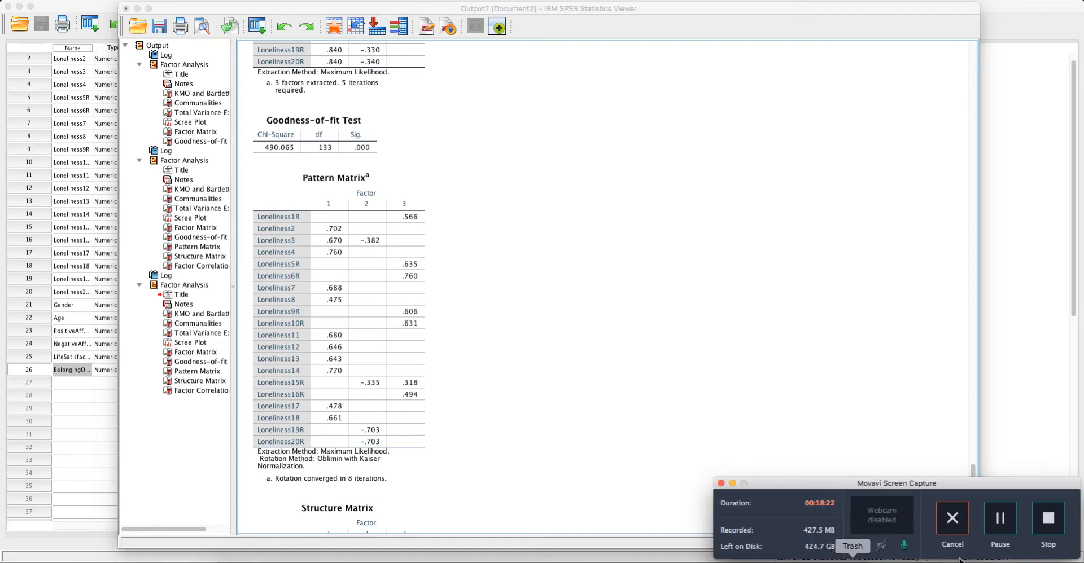
{"action": "left_click", "coordinate": [844, 405]}
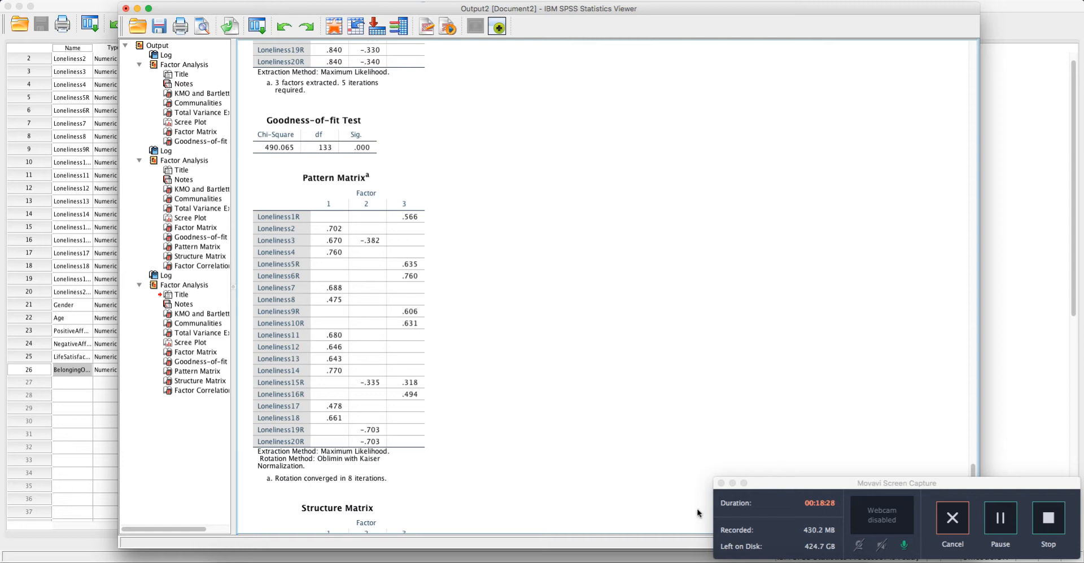
{"action": "left_click", "coordinate": [713, 490]}
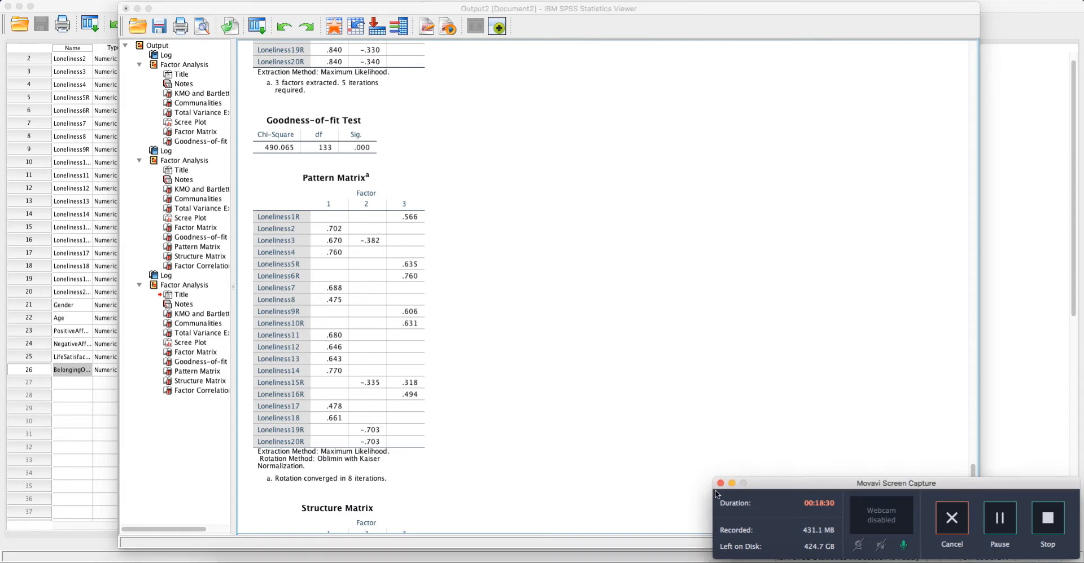
{"action": "left_click_drag", "start_coordinate": [861, 485], "coordinate": [1040, 475]}
Remove the cross-loading item Loneliness15R from the factor analysis variables and rerun the analysis with the other settings kept.
{"action": "left_click", "coordinate": [414, 439]}
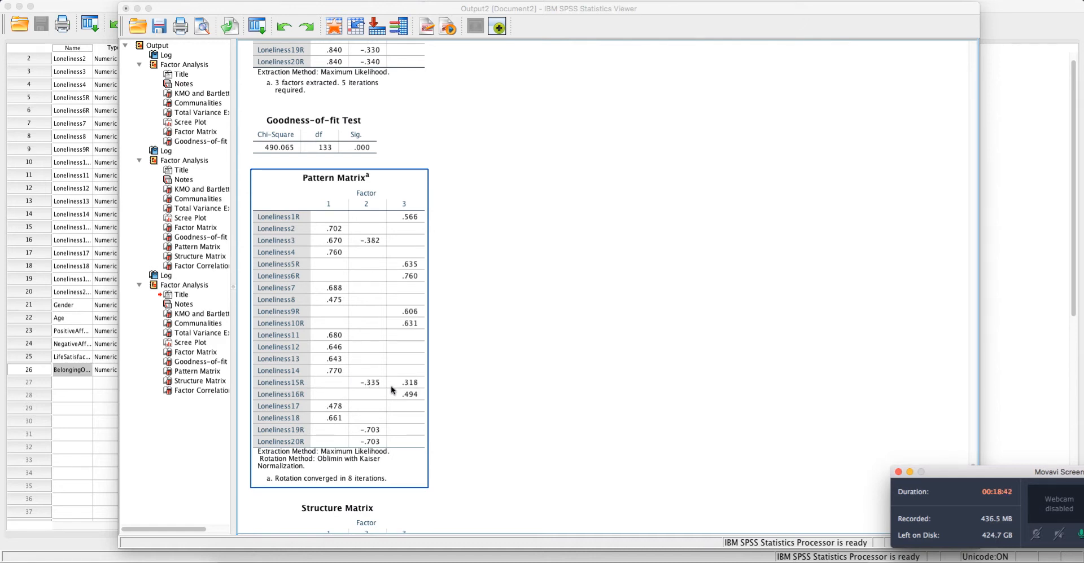
{"action": "left_click", "coordinate": [431, 391]}
{"action": "left_click", "coordinate": [279, 100]}
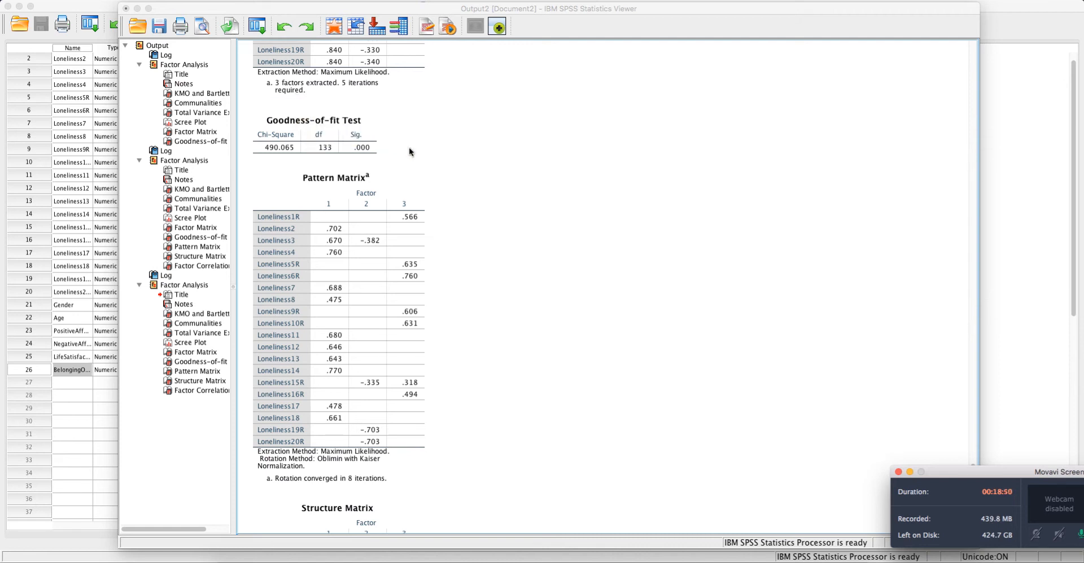
{"action": "left_click", "coordinate": [257, 26]}
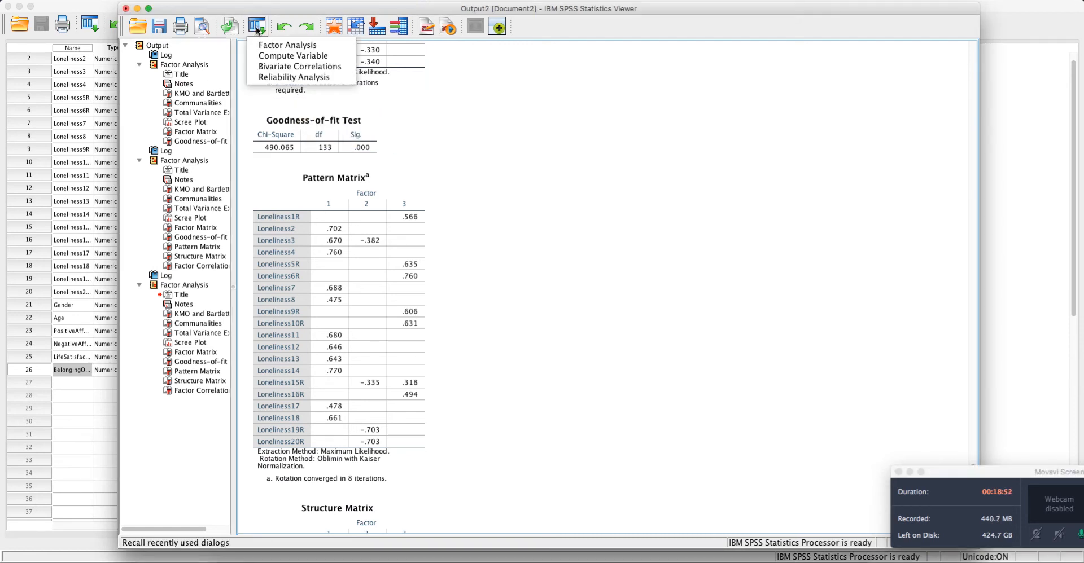
{"action": "left_click", "coordinate": [276, 45]}
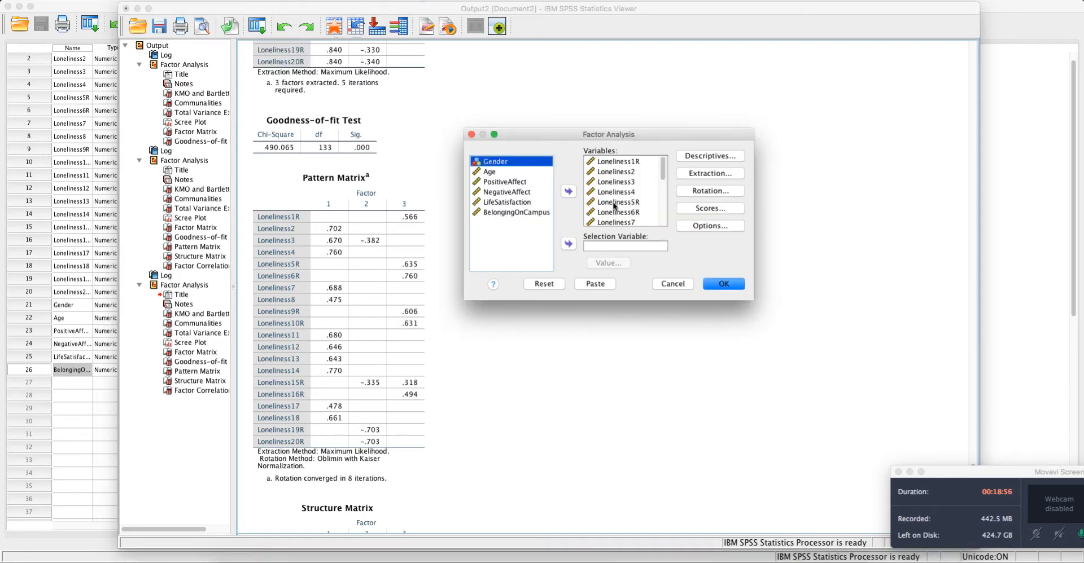
{"action": "scroll", "coordinate": [641, 210], "scroll_direction": "down", "scroll_amount": 3}
{"action": "scroll", "coordinate": [642, 211], "scroll_direction": "down", "scroll_amount": 3}
{"action": "left_click", "coordinate": [625, 193]}
{"action": "double_click", "coordinate": [626, 194]}
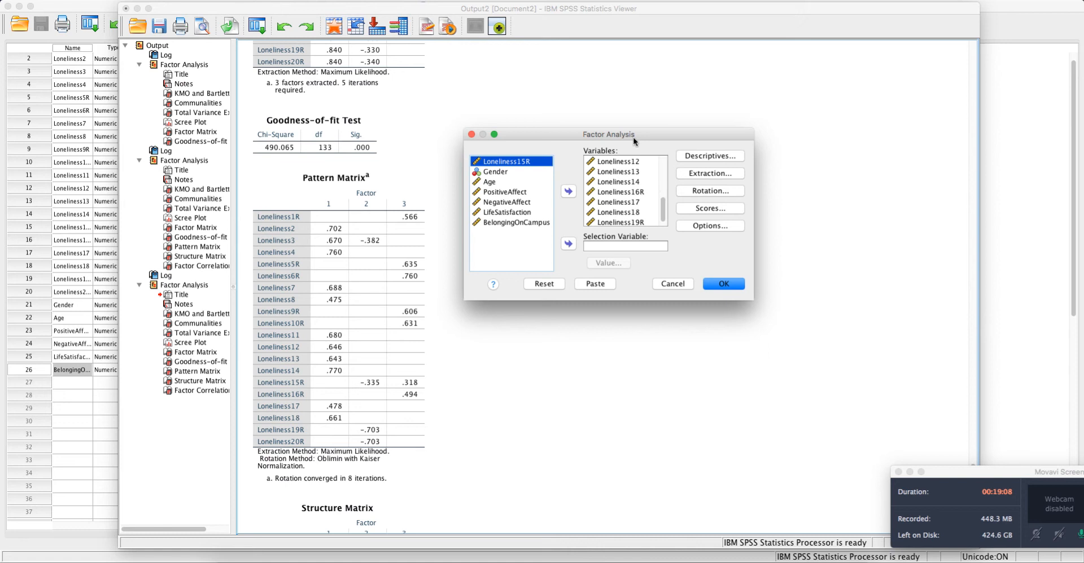
{"action": "left_click", "coordinate": [716, 284]}
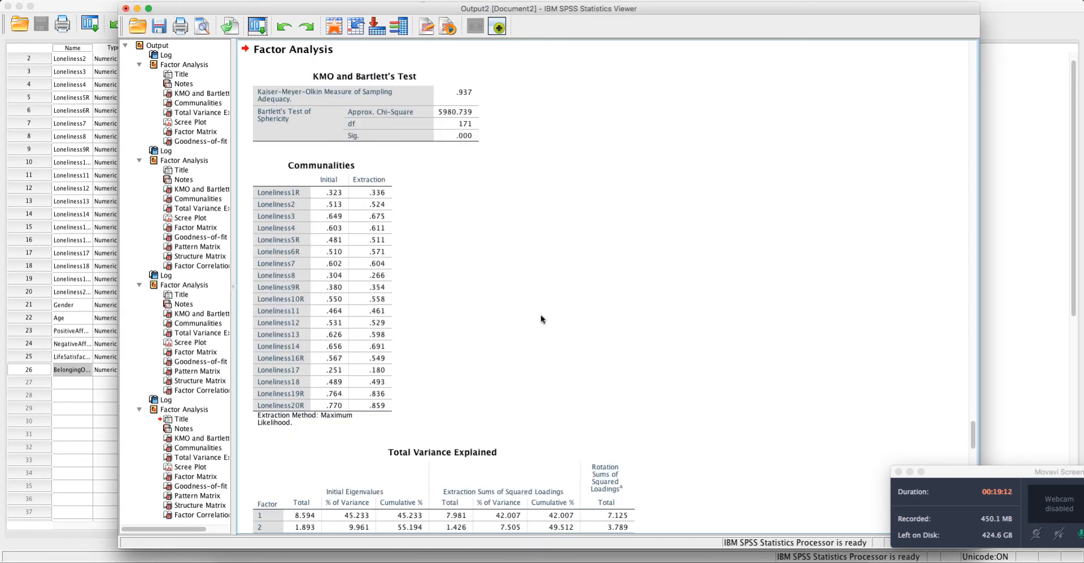
Review the KMO and Bartlett's Test, Communalities, Total Variance Explained and Scree Plot of the analysis without Loneliness15R.
{"action": "left_click", "coordinate": [468, 100]}
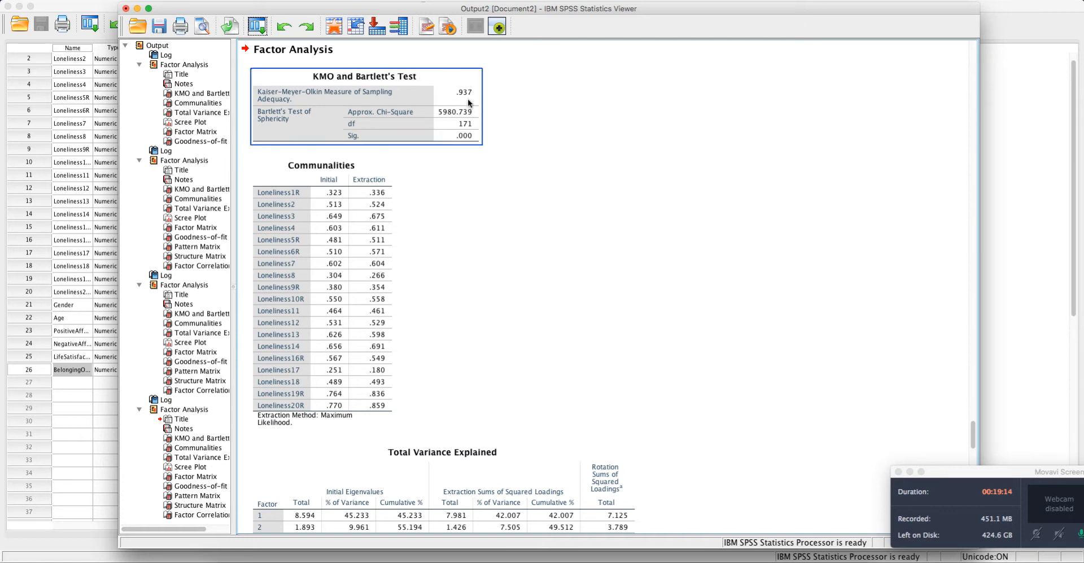
{"action": "left_click", "coordinate": [382, 180]}
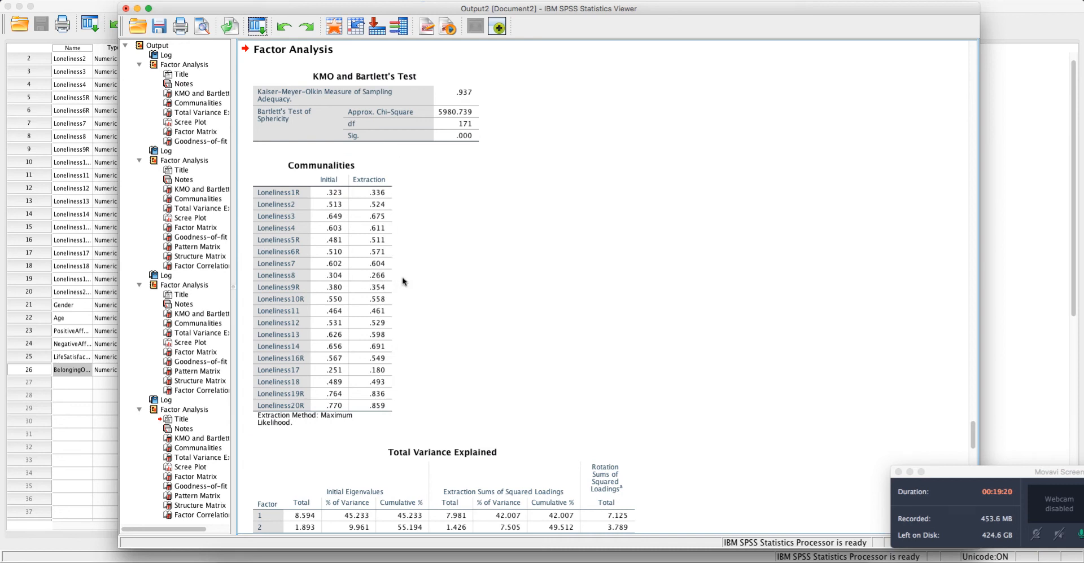
{"action": "left_click", "coordinate": [650, 364]}
{"action": "scroll", "coordinate": [650, 364], "scroll_direction": "down", "scroll_amount": 4}
{"action": "scroll", "coordinate": [651, 370], "scroll_direction": "down", "scroll_amount": 5}
{"action": "left_click", "coordinate": [350, 260]}
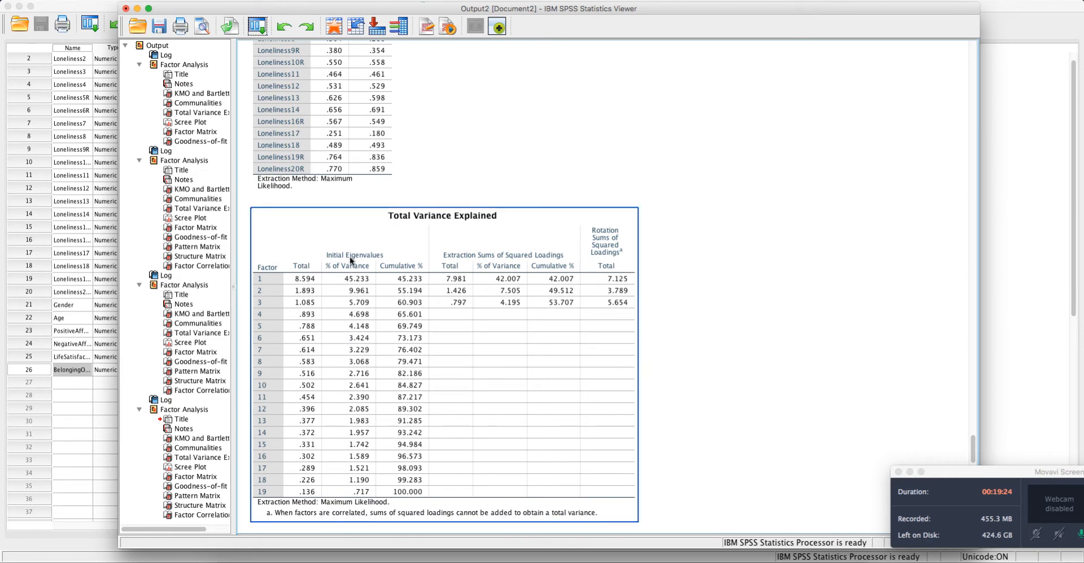
{"action": "left_click", "coordinate": [730, 288]}
{"action": "scroll", "coordinate": [733, 286], "scroll_direction": "down", "scroll_amount": 15}
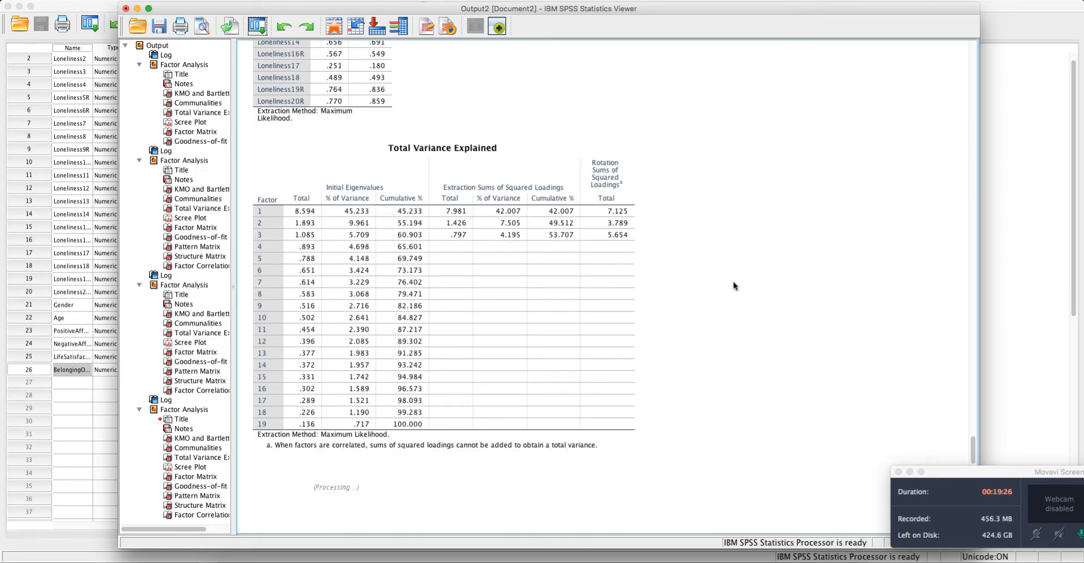
{"action": "scroll", "coordinate": [733, 286], "scroll_direction": "up", "scroll_amount": 12}
{"action": "left_click", "coordinate": [482, 373]}
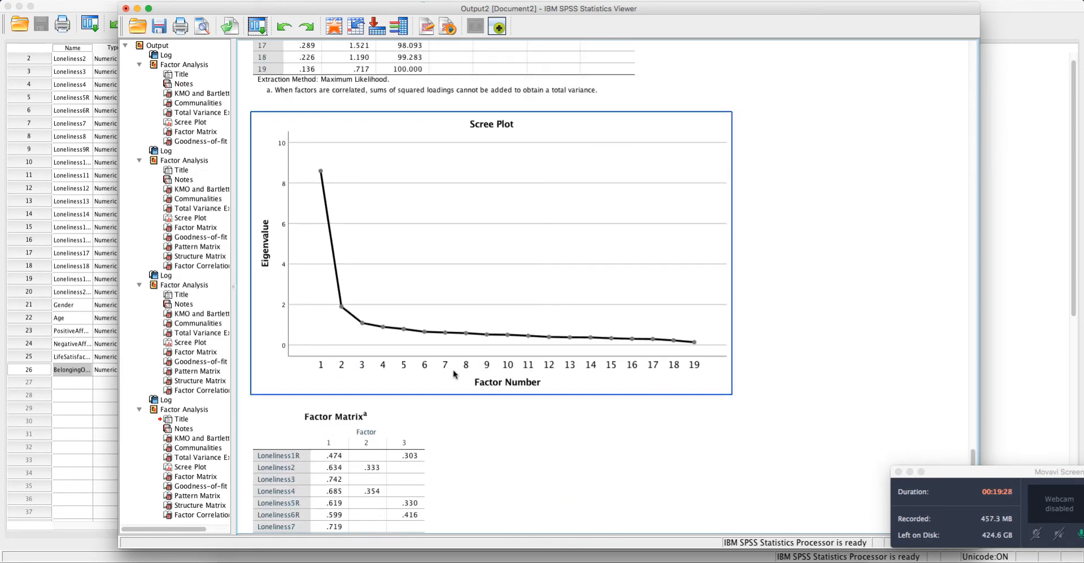
{"action": "left_click", "coordinate": [771, 312]}
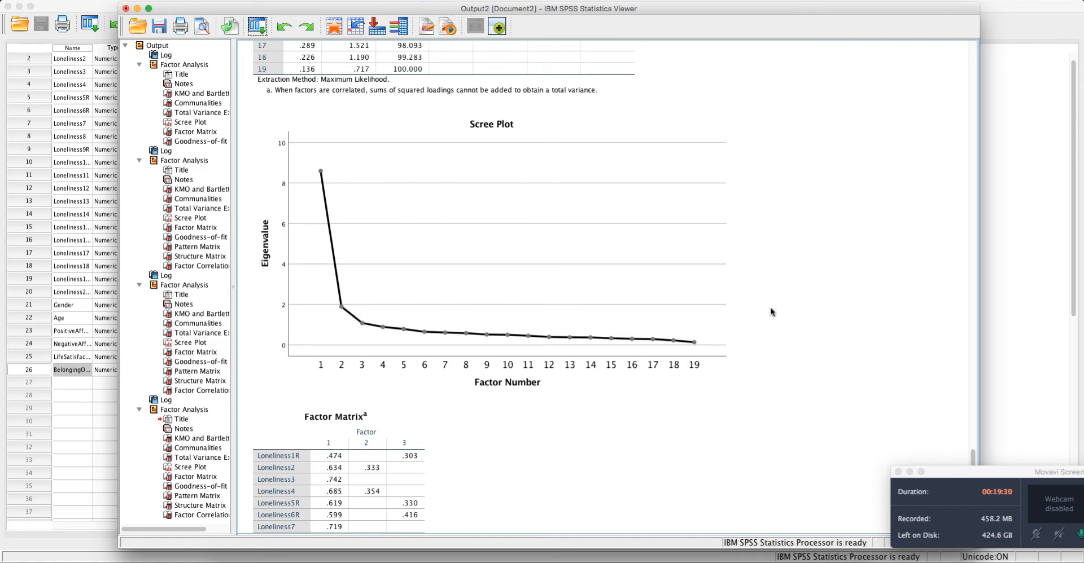
Examine the Oblimin-rotated Pattern Matrix without Loneliness15R for items that cross-load on several factors.
{"action": "scroll", "coordinate": [771, 311], "scroll_direction": "down", "scroll_amount": 13}
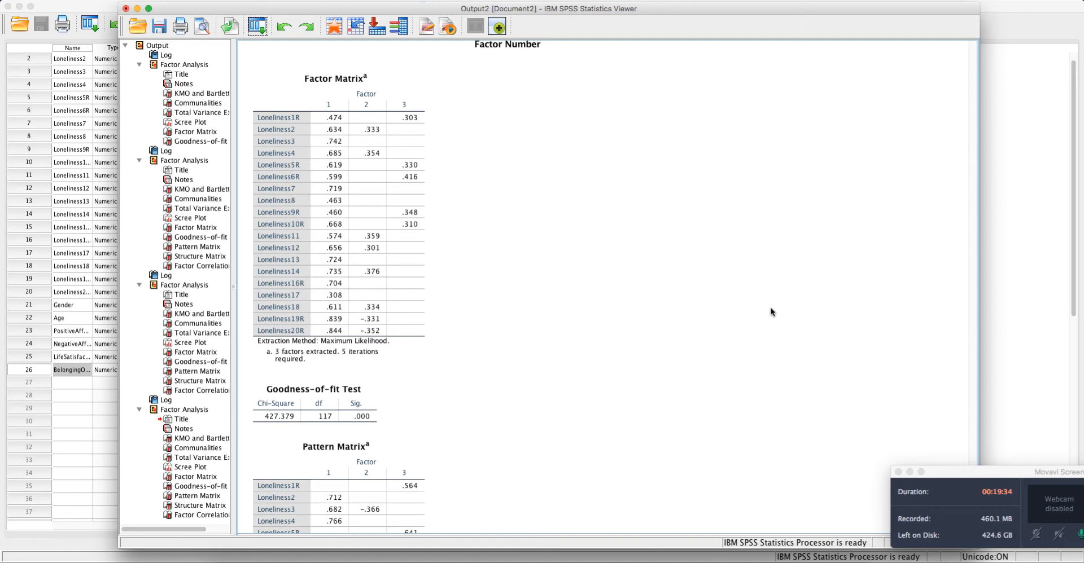
{"action": "scroll", "coordinate": [771, 308], "scroll_direction": "down", "scroll_amount": 10}
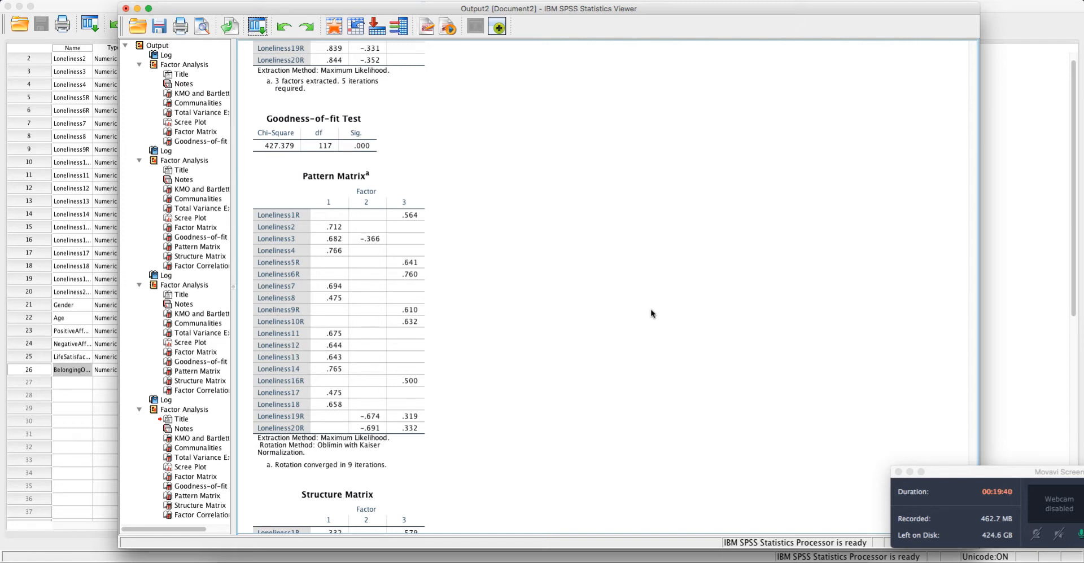
{"action": "left_click", "coordinate": [402, 428]}
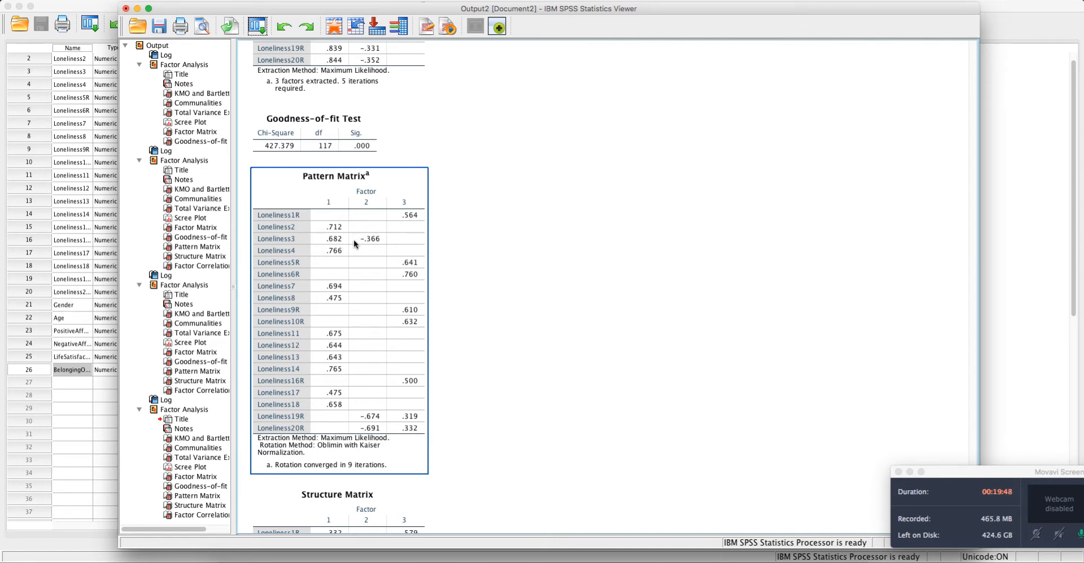
{"action": "left_click", "coordinate": [582, 289]}
{"action": "scroll", "coordinate": [582, 289], "scroll_direction": "up", "scroll_amount": 3}
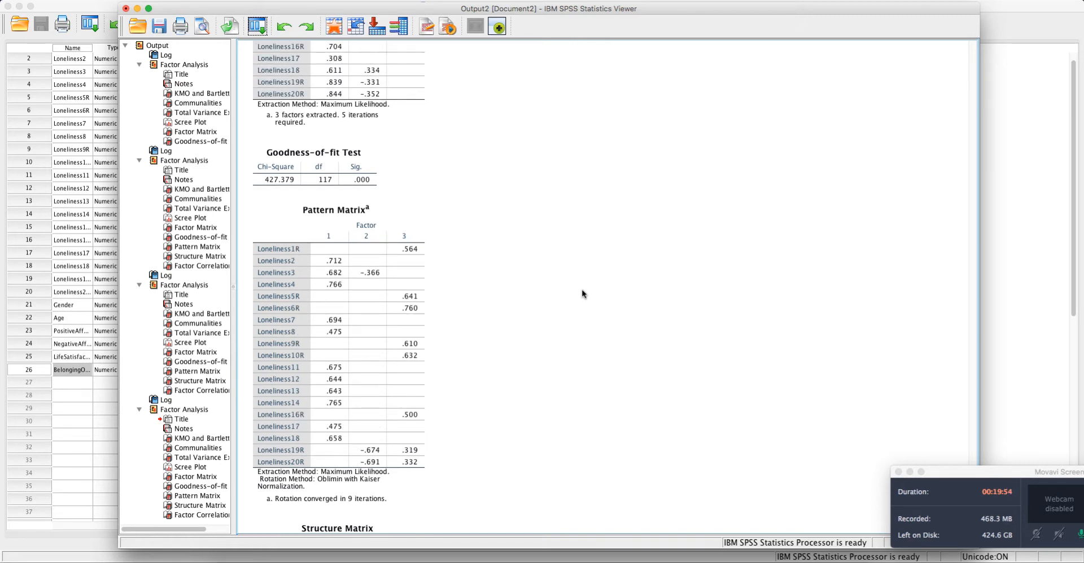
Switch the factor analysis rotation method to Promax and rerun the analysis without Loneliness15R.
{"action": "left_click", "coordinate": [257, 26]}
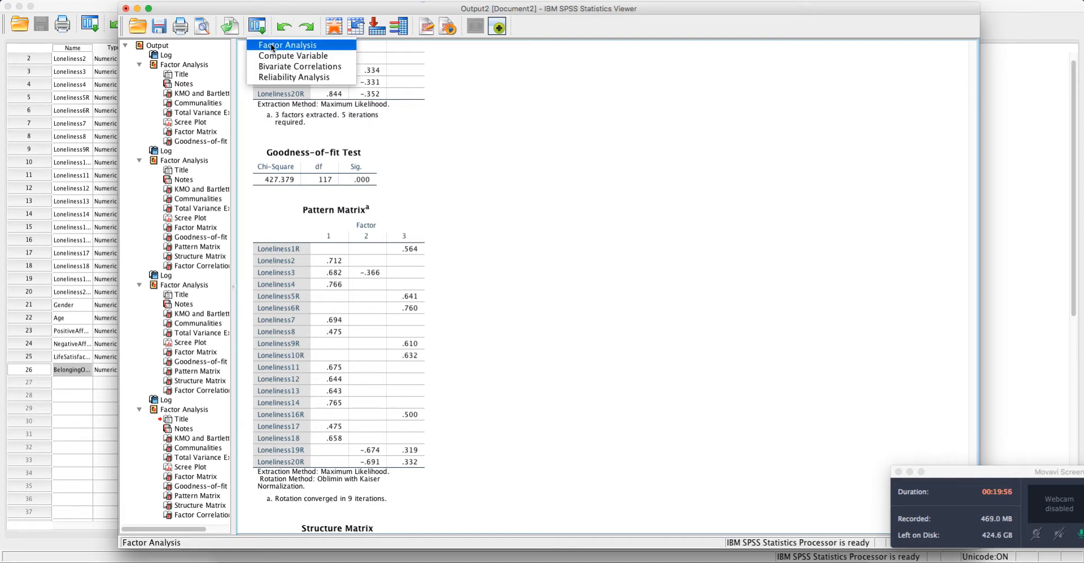
{"action": "left_click", "coordinate": [273, 45]}
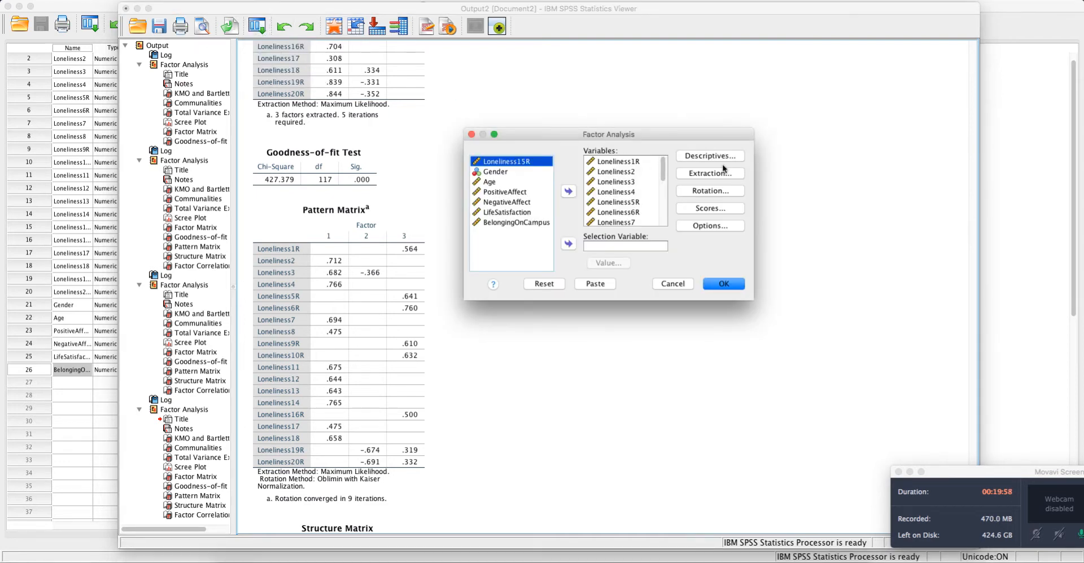
{"action": "left_click", "coordinate": [698, 192]}
{"action": "left_click", "coordinate": [608, 192]}
{"action": "left_click", "coordinate": [686, 288]}
{"action": "left_click", "coordinate": [714, 286]}
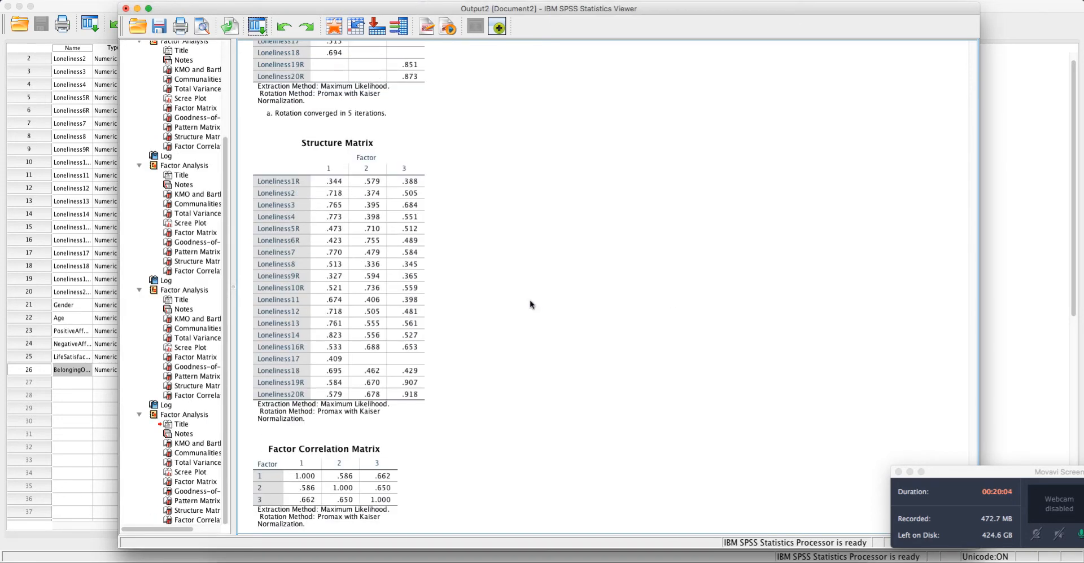
Look over the Structure Matrix and the Factor Correlation Matrix of the Promax solution.
{"action": "scroll", "coordinate": [526, 293], "scroll_direction": "down", "scroll_amount": 2}
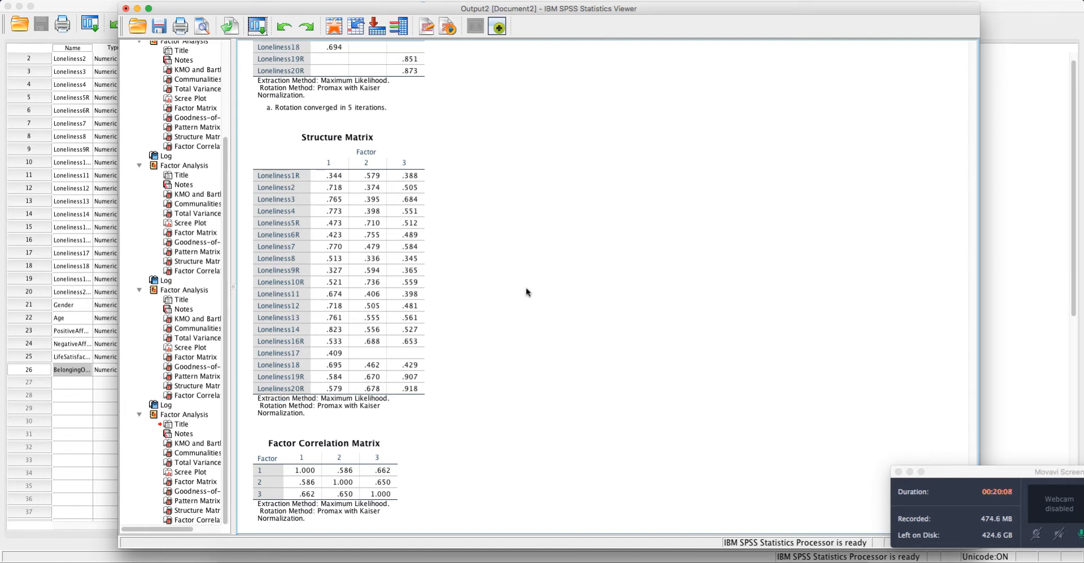
{"action": "scroll", "coordinate": [526, 291], "scroll_direction": "down", "scroll_amount": 3}
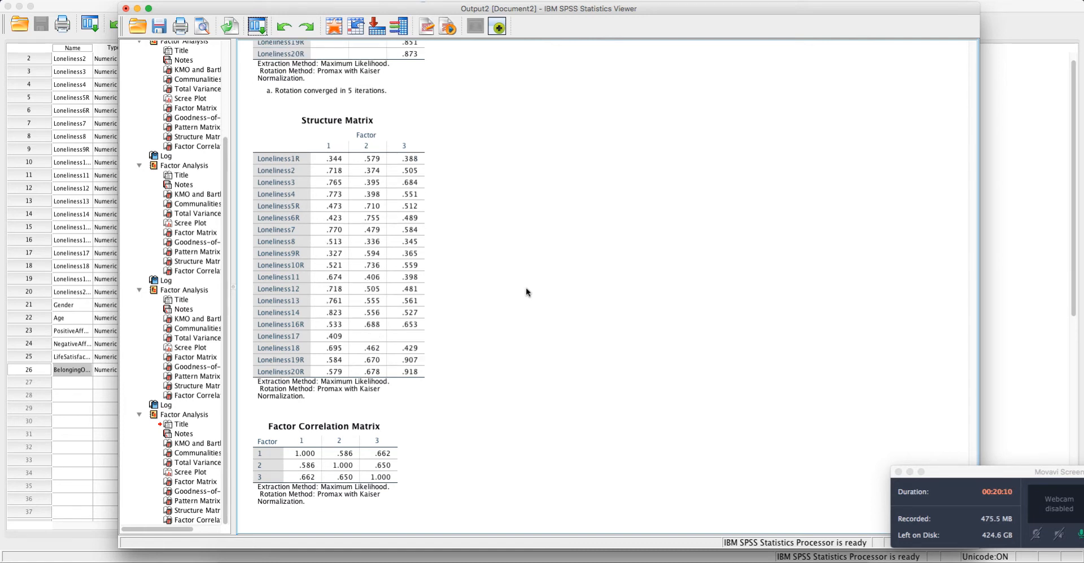
{"action": "scroll", "coordinate": [526, 292], "scroll_direction": "up", "scroll_amount": 3}
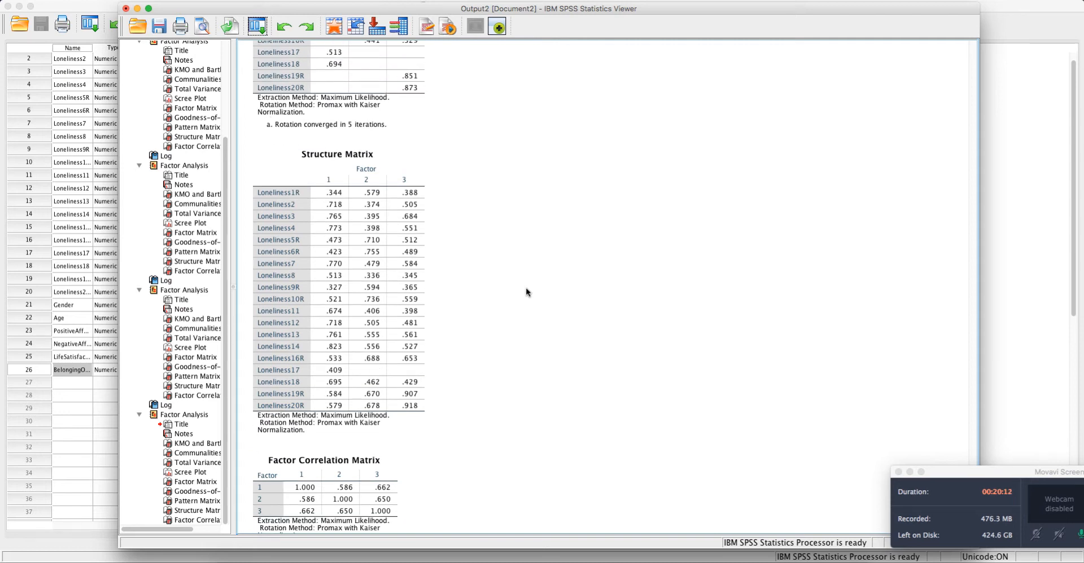
{"action": "scroll", "coordinate": [526, 291], "scroll_direction": "up", "scroll_amount": 10}
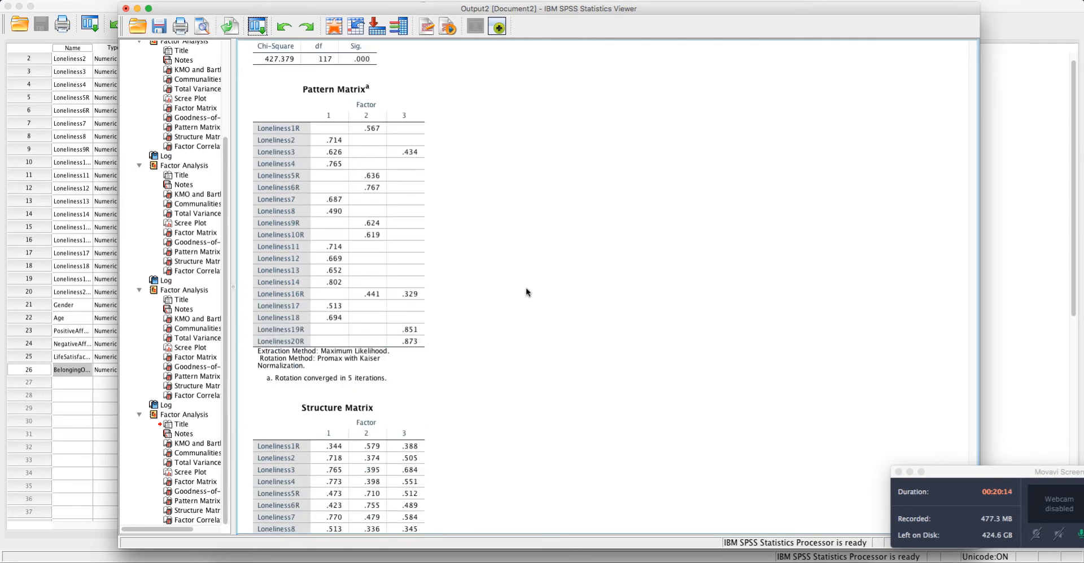
Review the KMO and Bartlett's Test, the Communalities and the Total Variance Explained of the Promax analysis.
{"action": "scroll", "coordinate": [526, 292], "scroll_direction": "up", "scroll_amount": 10}
{"action": "scroll", "coordinate": [526, 289], "scroll_direction": "up", "scroll_amount": 3}
{"action": "scroll", "coordinate": [526, 289], "scroll_direction": "up", "scroll_amount": 10}
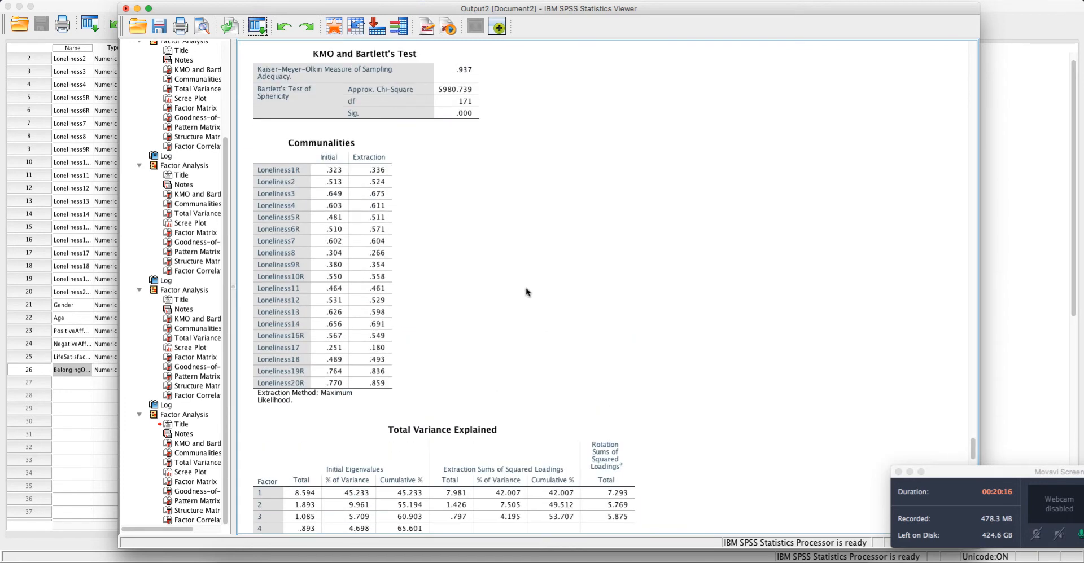
{"action": "scroll", "coordinate": [526, 293], "scroll_direction": "down", "scroll_amount": 2}
{"action": "scroll", "coordinate": [499, 186], "scroll_direction": "up", "scroll_amount": 2}
{"action": "left_click", "coordinate": [476, 209]}
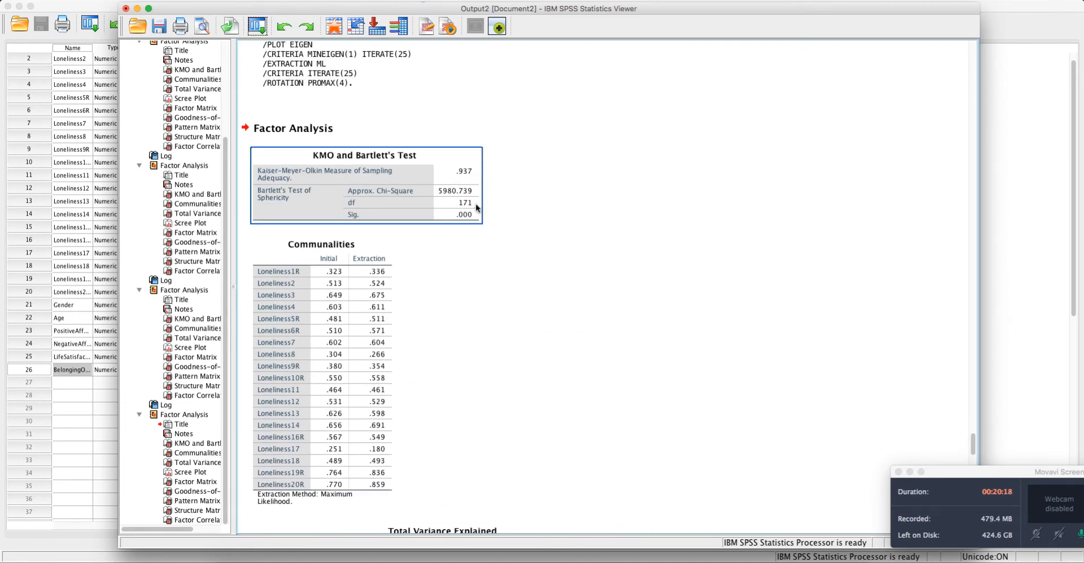
{"action": "scroll", "coordinate": [475, 207], "scroll_direction": "down", "scroll_amount": 9}
{"action": "scroll", "coordinate": [475, 208], "scroll_direction": "down", "scroll_amount": 3}
{"action": "left_click", "coordinate": [357, 122]}
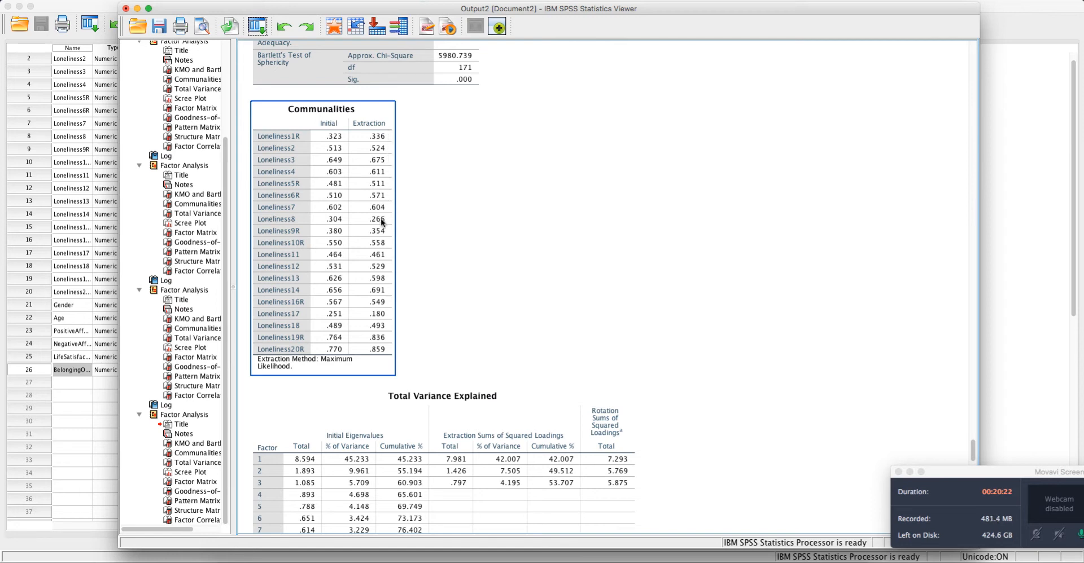
{"action": "left_click", "coordinate": [407, 313]}
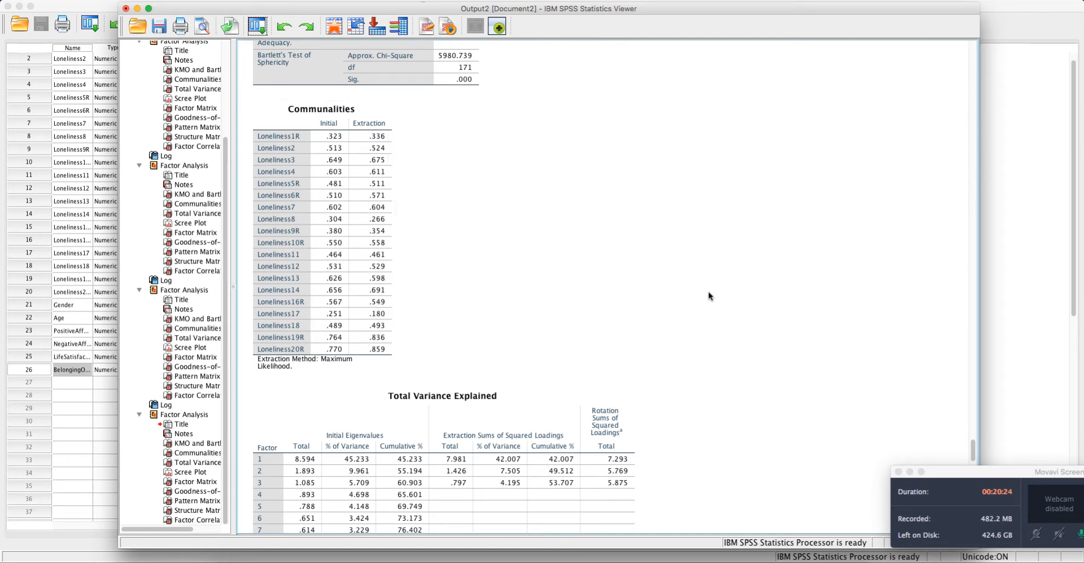
{"action": "scroll", "coordinate": [708, 291], "scroll_direction": "down", "scroll_amount": 5}
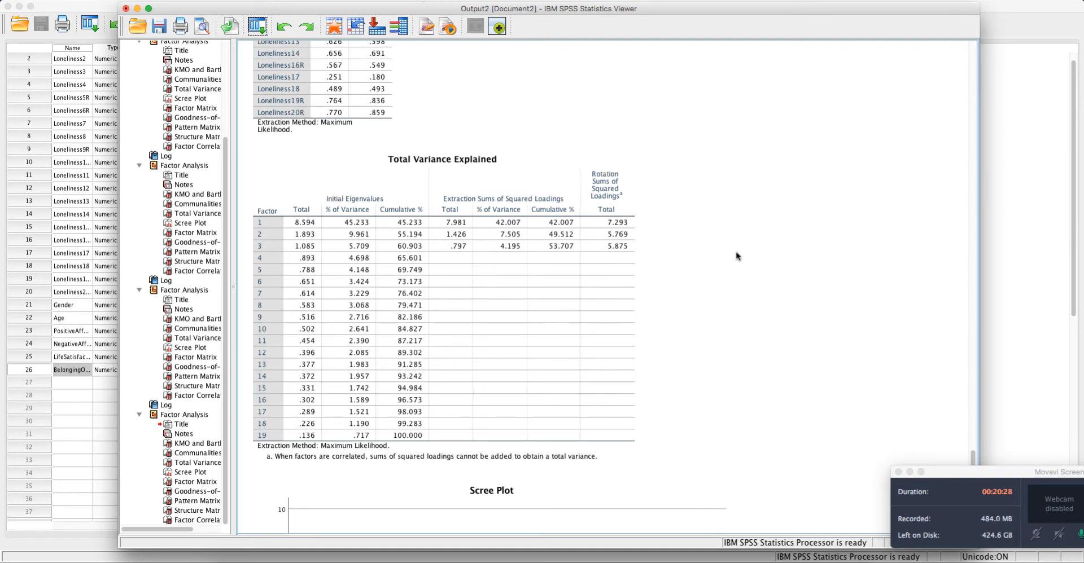
Examine the item loadings and cross-loadings in the Promax-rotated Pattern Matrix, and return to the Communalities.
{"action": "scroll", "coordinate": [736, 256], "scroll_direction": "down", "scroll_amount": 10}
{"action": "scroll", "coordinate": [736, 251], "scroll_direction": "down", "scroll_amount": 13}
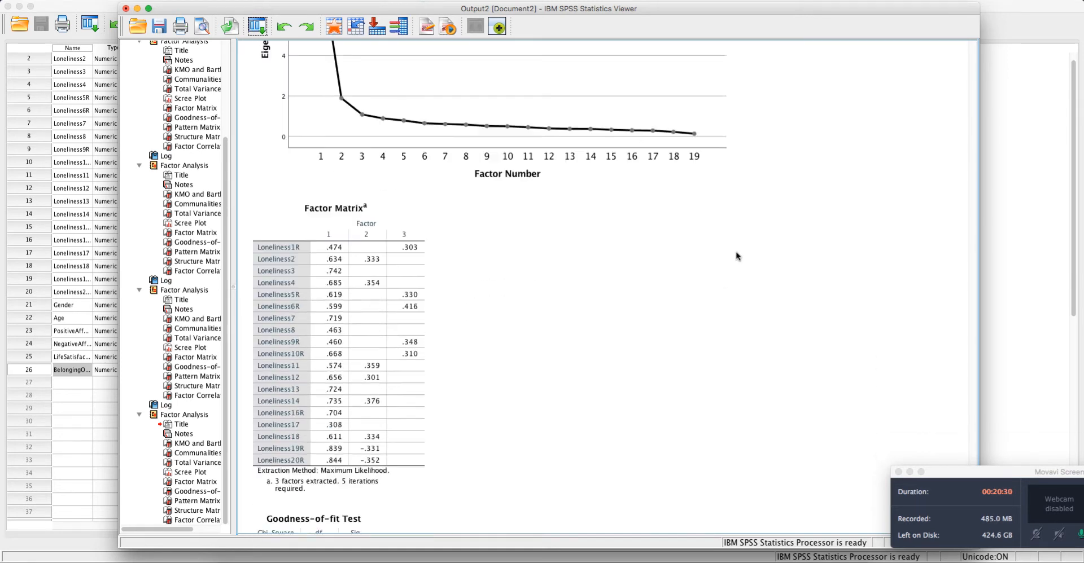
{"action": "scroll", "coordinate": [737, 245], "scroll_direction": "down", "scroll_amount": 8}
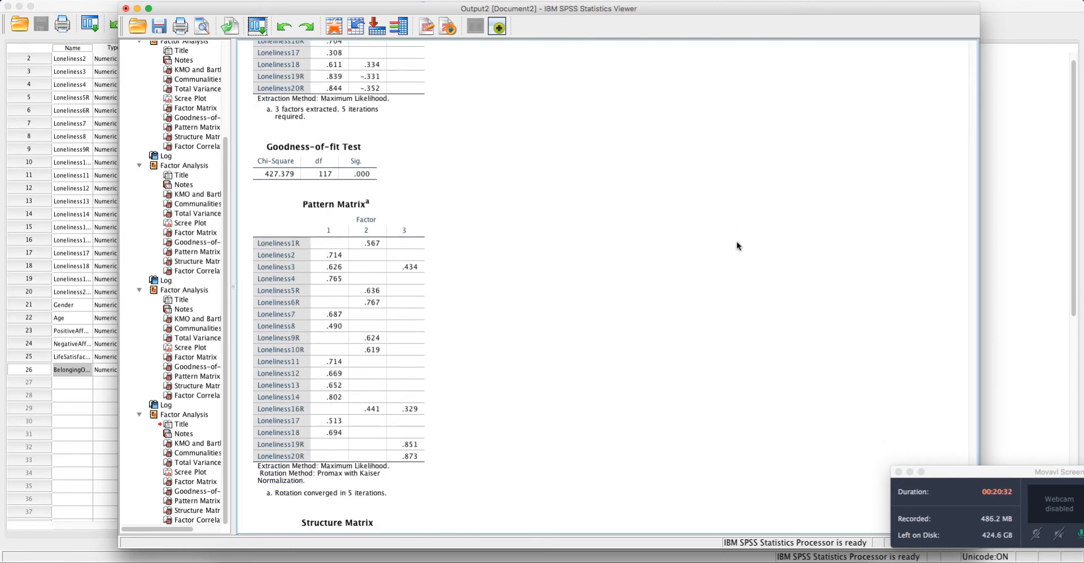
{"action": "scroll", "coordinate": [736, 245], "scroll_direction": "up", "scroll_amount": 1}
{"action": "left_click", "coordinate": [405, 462]}
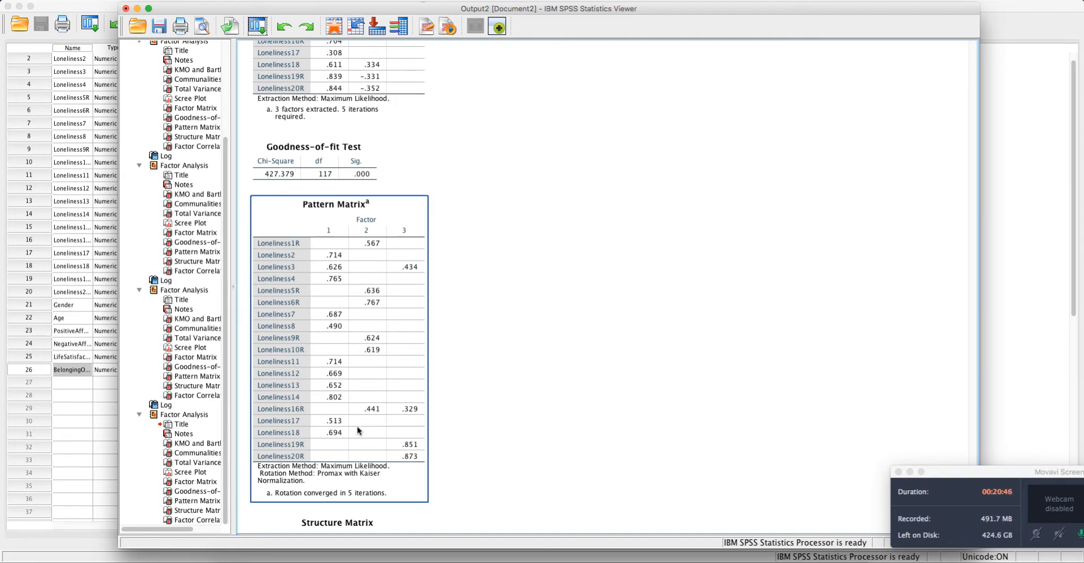
{"action": "scroll", "coordinate": [522, 391], "scroll_direction": "up", "scroll_amount": 20}
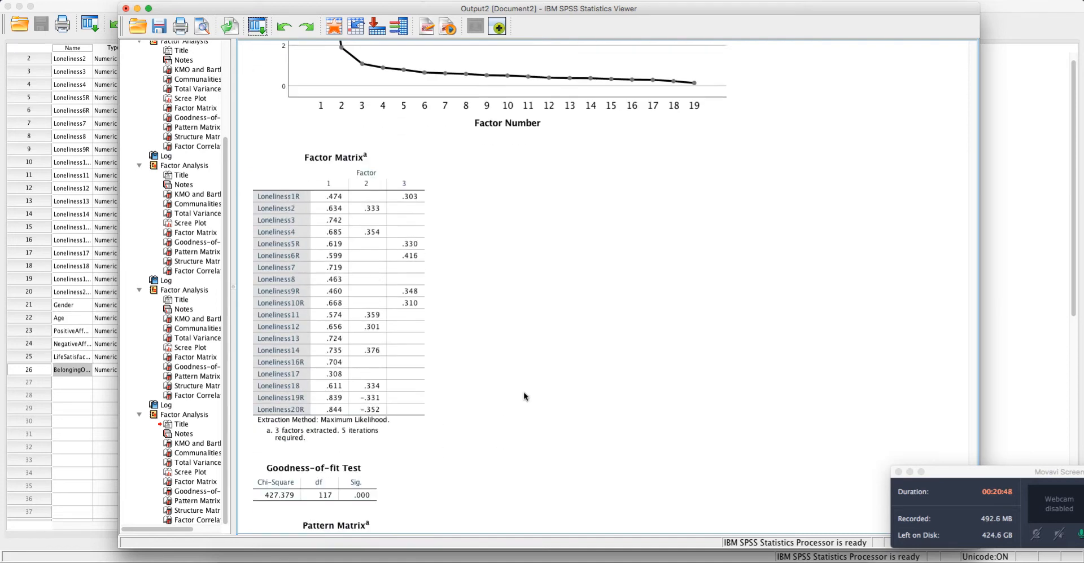
{"action": "scroll", "coordinate": [522, 392], "scroll_direction": "up", "scroll_amount": 6}
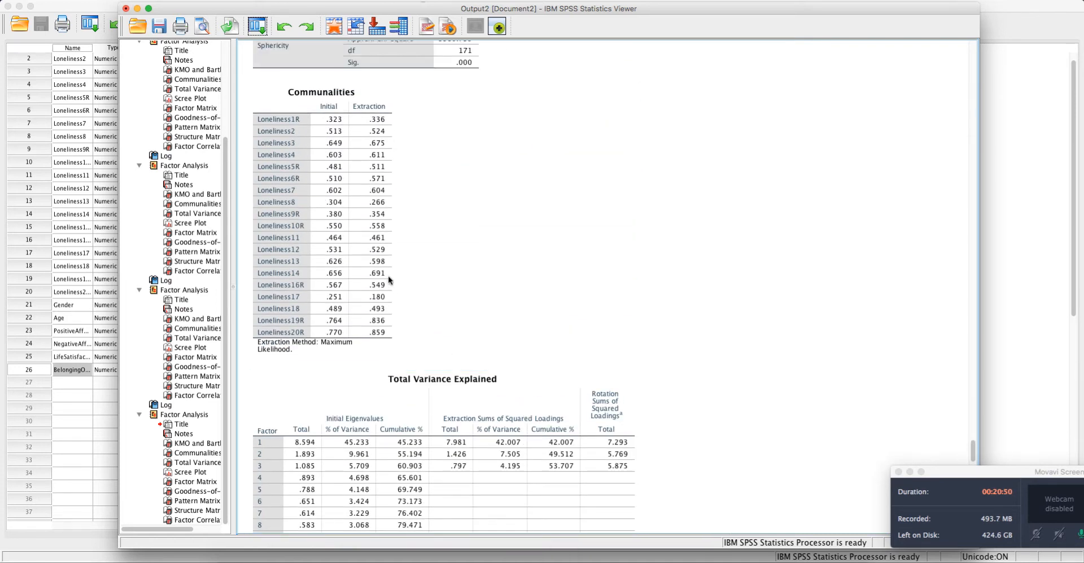
Review the Communalities of the three-factor Promax solution and the item cross-loadings in its Pattern Matrix.
{"action": "left_click", "coordinate": [337, 283]}
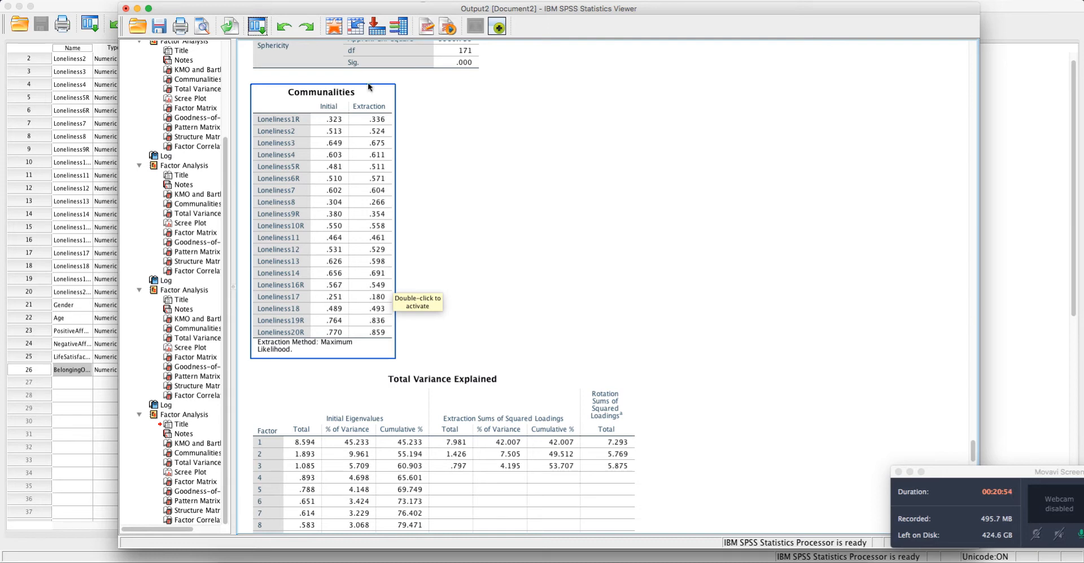
{"action": "scroll", "coordinate": [648, 255], "scroll_direction": "down", "scroll_amount": 12}
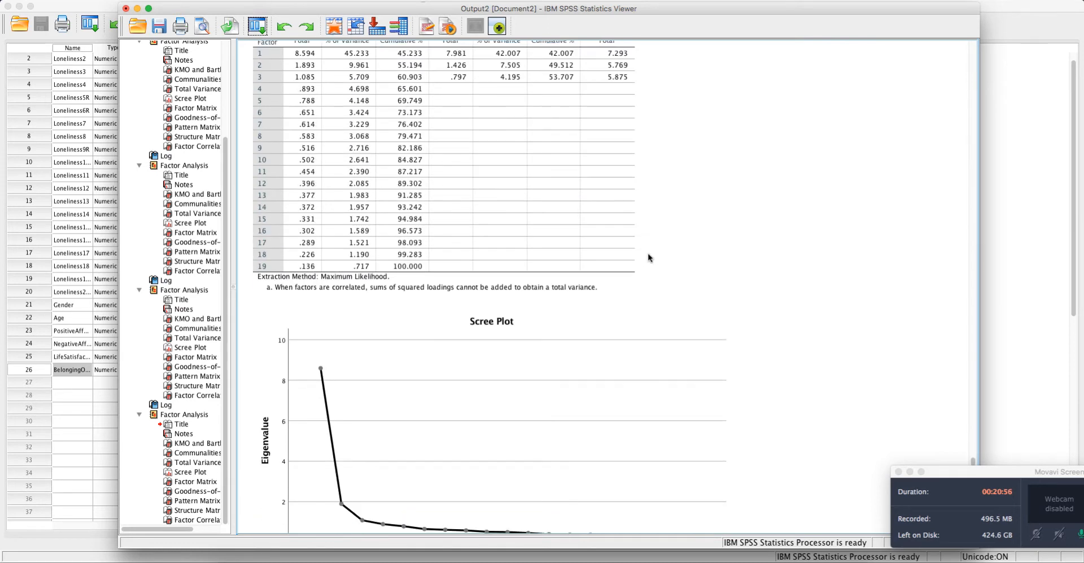
{"action": "scroll", "coordinate": [648, 256], "scroll_direction": "up", "scroll_amount": 2}
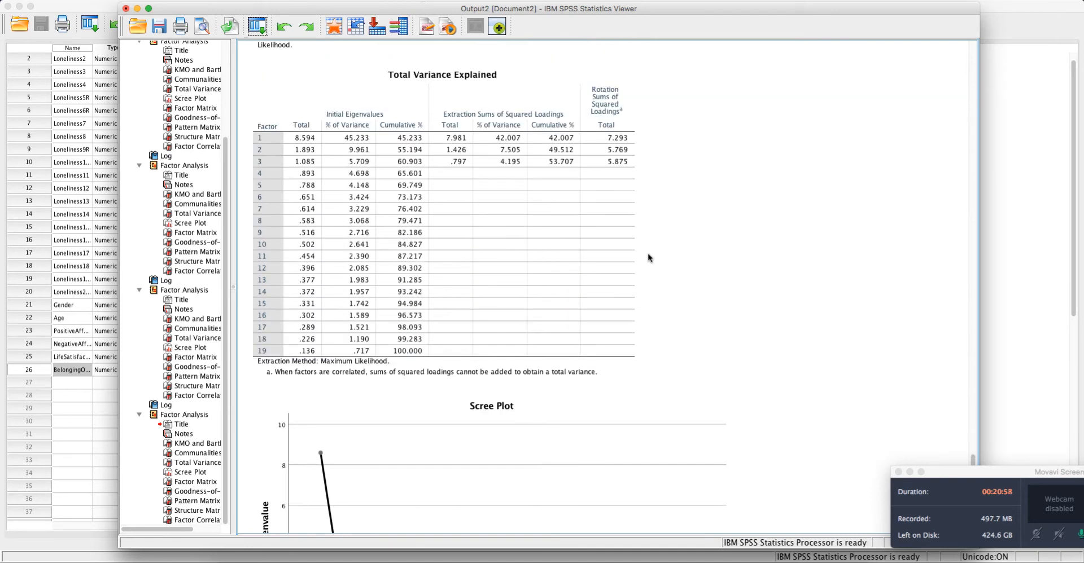
{"action": "scroll", "coordinate": [648, 258], "scroll_direction": "down", "scroll_amount": 3}
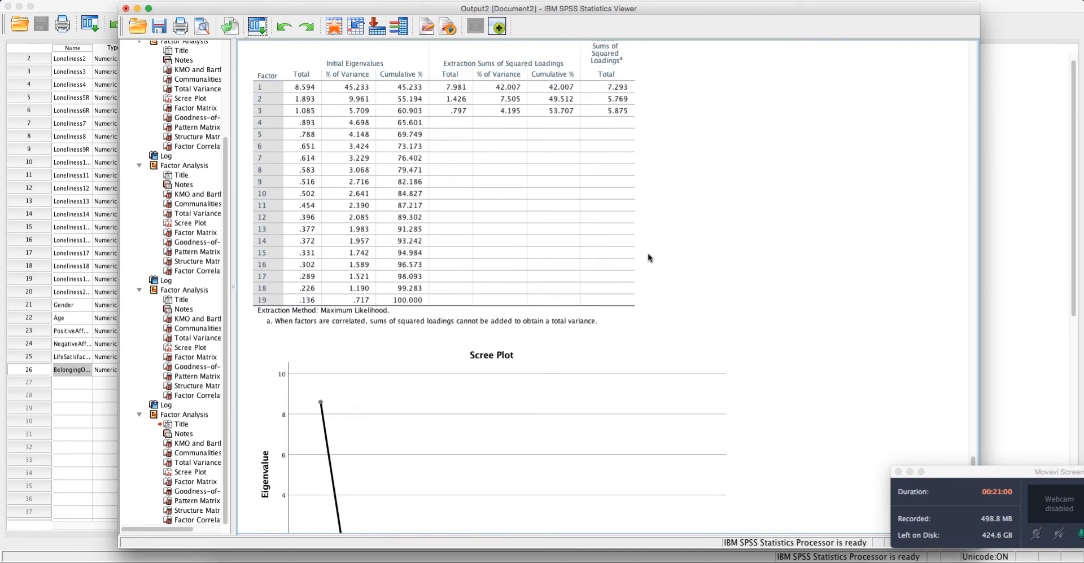
{"action": "scroll", "coordinate": [648, 257], "scroll_direction": "down", "scroll_amount": 20}
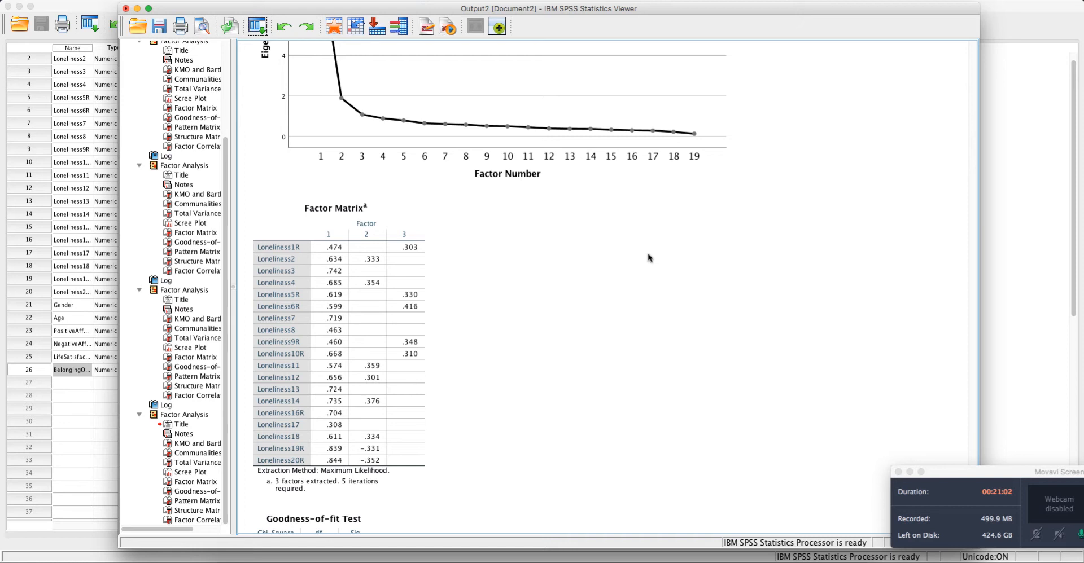
{"action": "scroll", "coordinate": [648, 258], "scroll_direction": "down", "scroll_amount": 18}
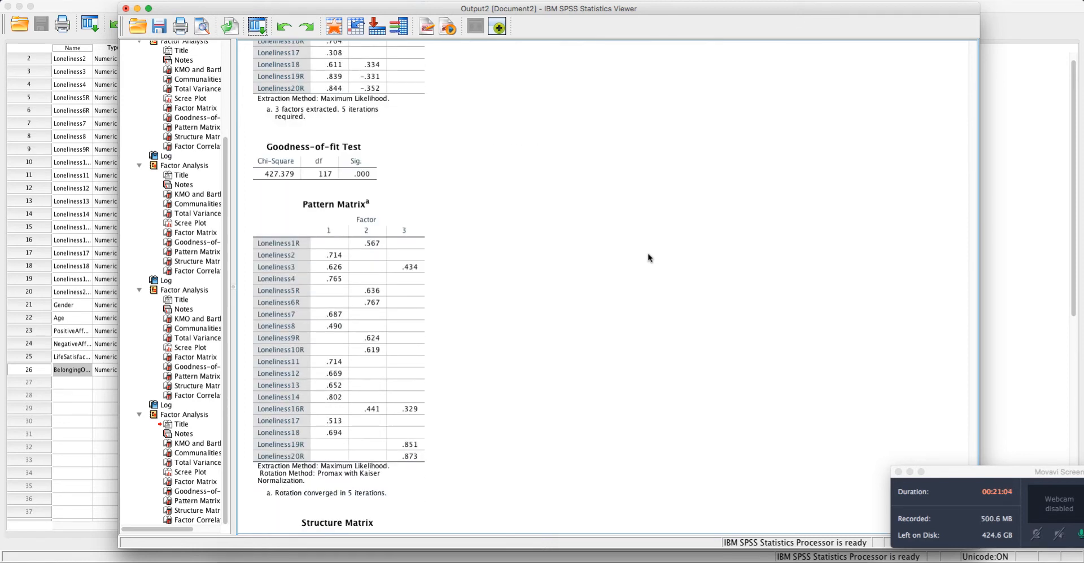
{"action": "scroll", "coordinate": [648, 256], "scroll_direction": "down", "scroll_amount": 3}
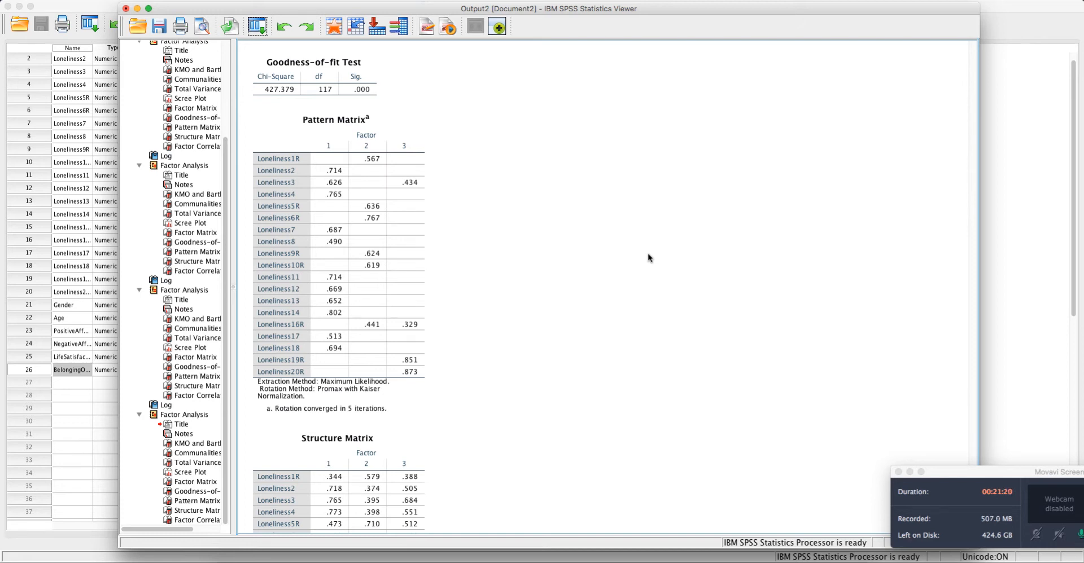
{"action": "left_click", "coordinate": [405, 356]}
Examine the Scree Plot and the initial eigenvalues under Total Variance Explained to judge how many factors to retain.
{"action": "scroll", "coordinate": [521, 375], "scroll_direction": "up", "scroll_amount": 10}
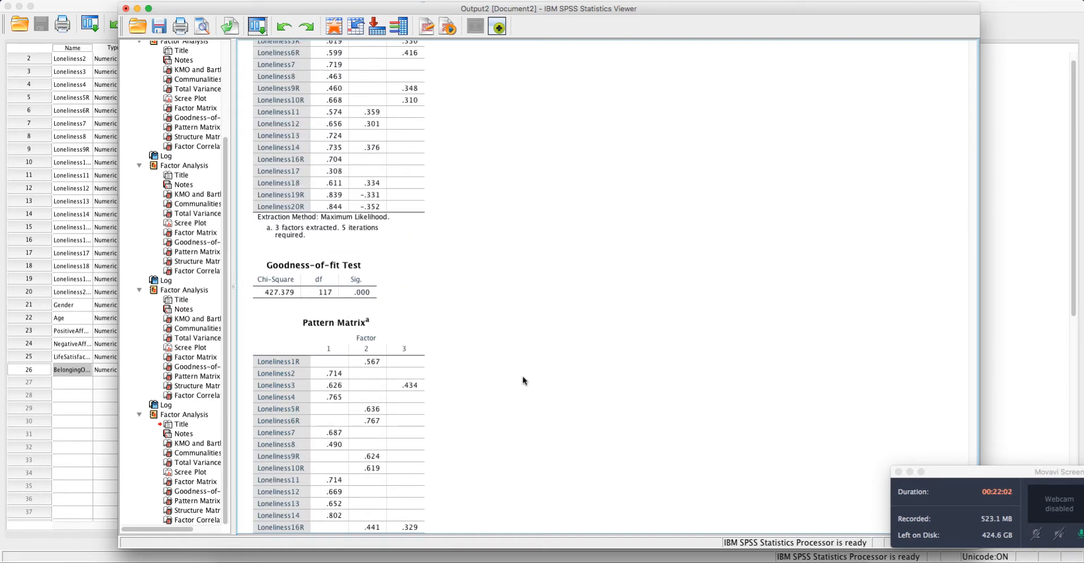
{"action": "scroll", "coordinate": [523, 377], "scroll_direction": "up", "scroll_amount": 5}
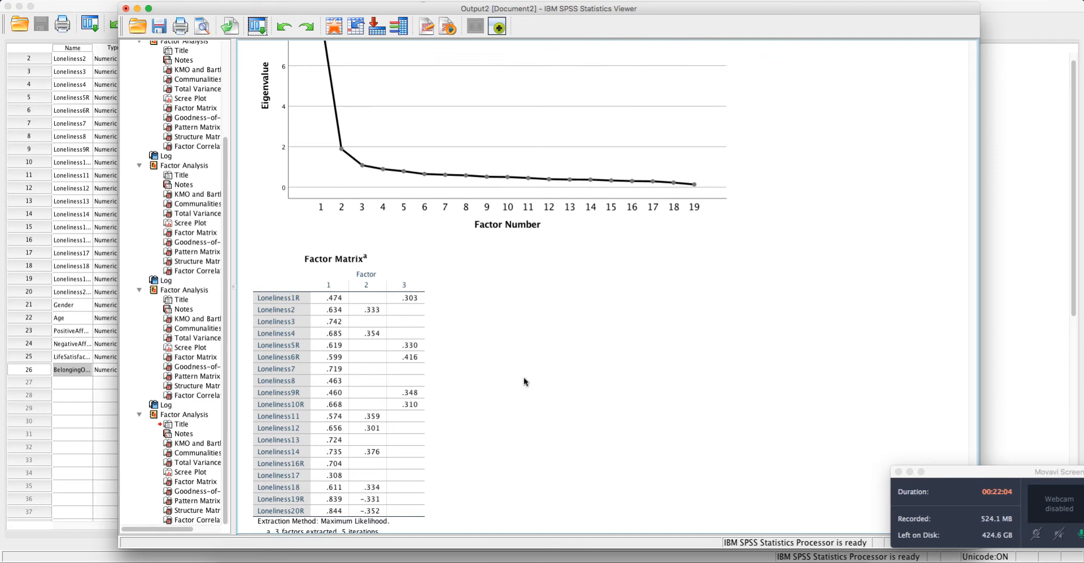
{"action": "left_click", "coordinate": [372, 251]}
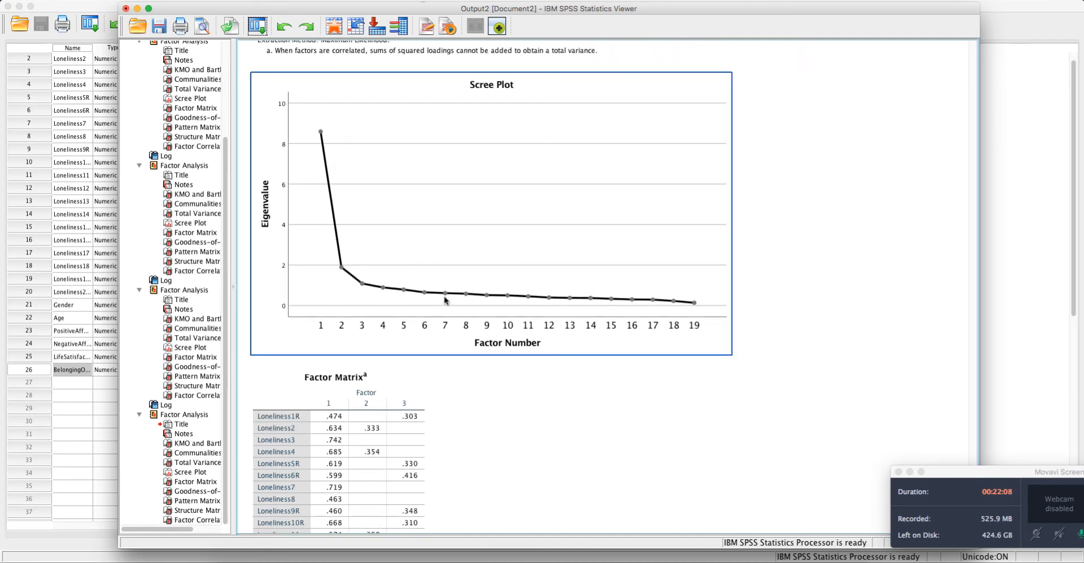
{"action": "scroll", "coordinate": [443, 299], "scroll_direction": "up", "scroll_amount": 10}
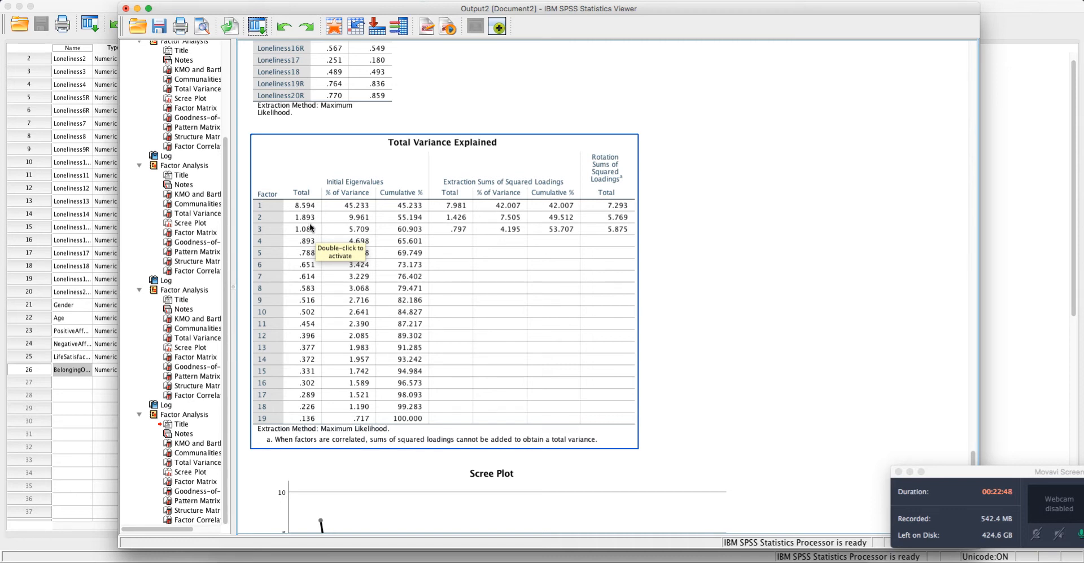
{"action": "left_click", "coordinate": [336, 110]}
Set the factor extraction to a fixed number of 2 factors and rerun the maximum likelihood factor analysis.
{"action": "left_click", "coordinate": [259, 32]}
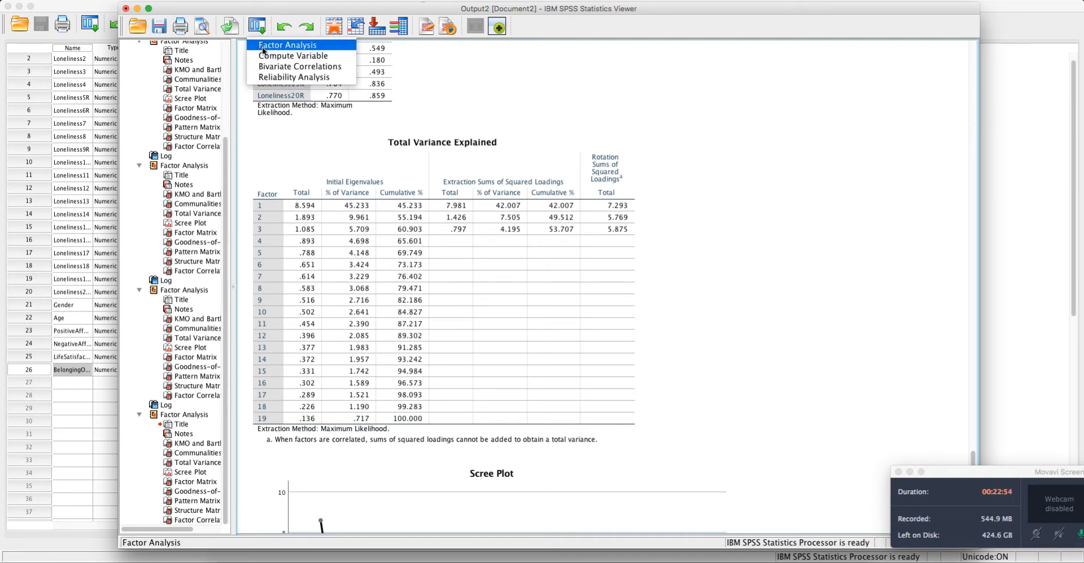
{"action": "left_click", "coordinate": [262, 46]}
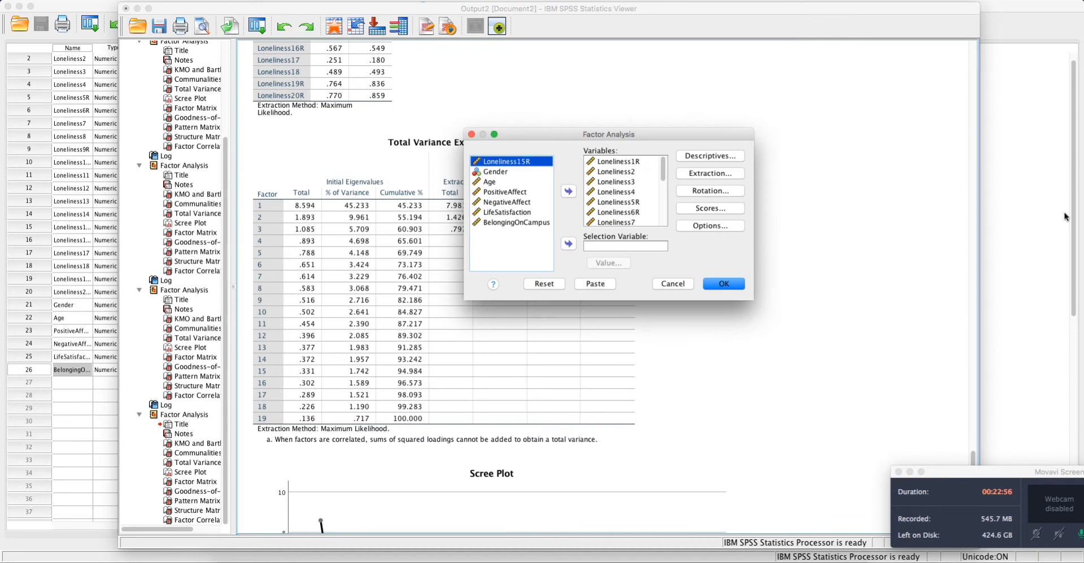
{"action": "left_click", "coordinate": [727, 176]}
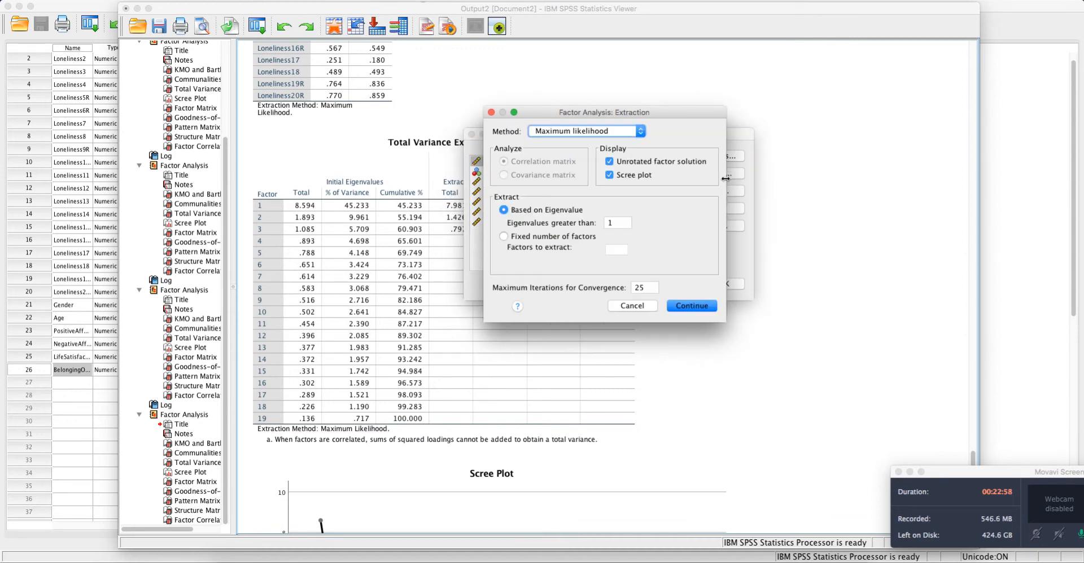
{"action": "left_click", "coordinate": [504, 238]}
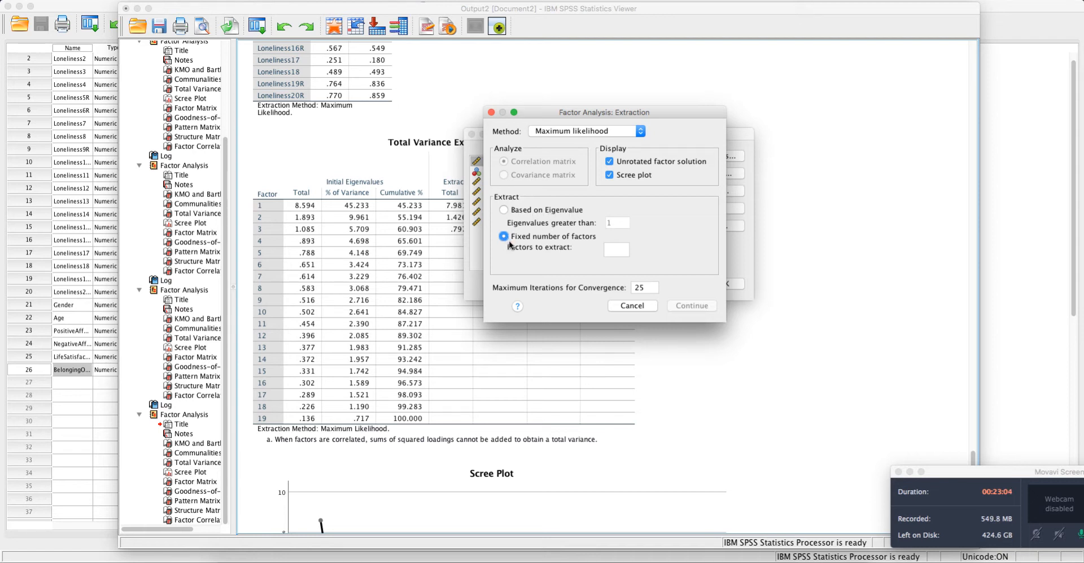
{"action": "left_click", "coordinate": [615, 250]}
{"action": "type", "text": "2"}
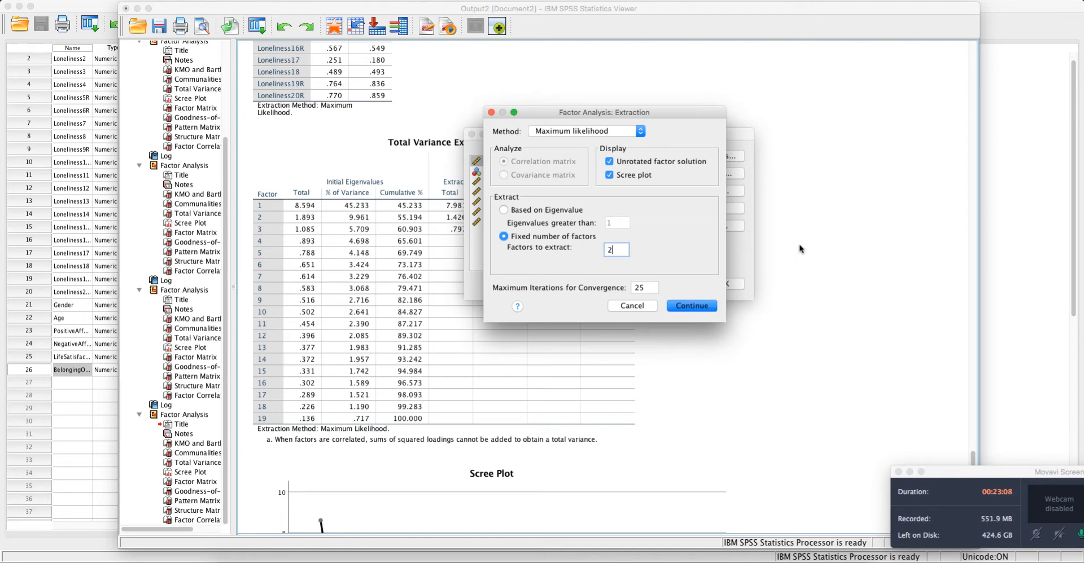
{"action": "left_click", "coordinate": [702, 305]}
{"action": "left_click", "coordinate": [724, 283]}
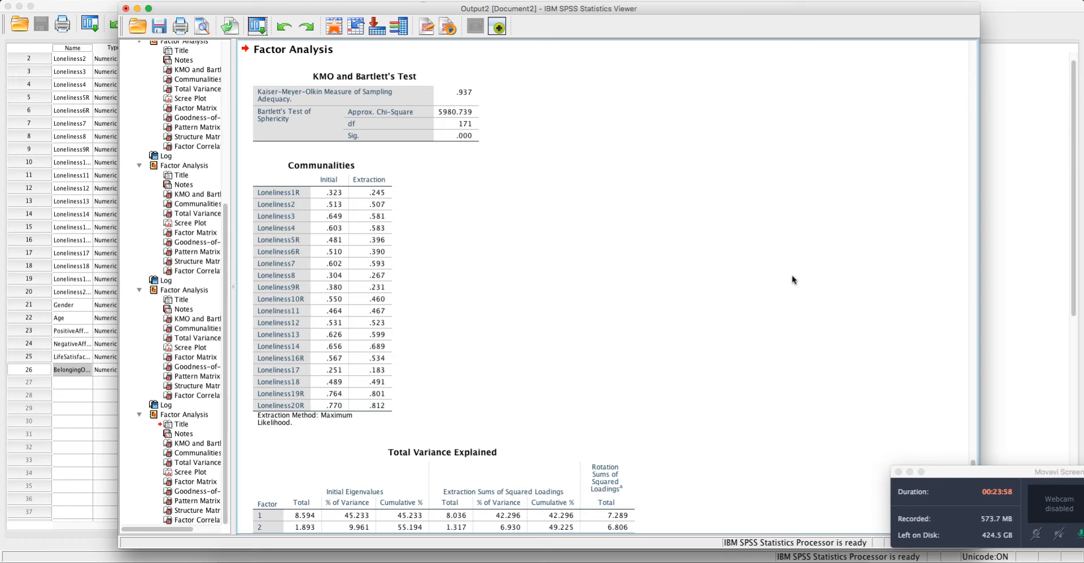
Review the KMO and Bartlett's Test and the Communalities of the two-factor solution.
{"action": "scroll", "coordinate": [785, 280], "scroll_direction": "up", "scroll_amount": 2}
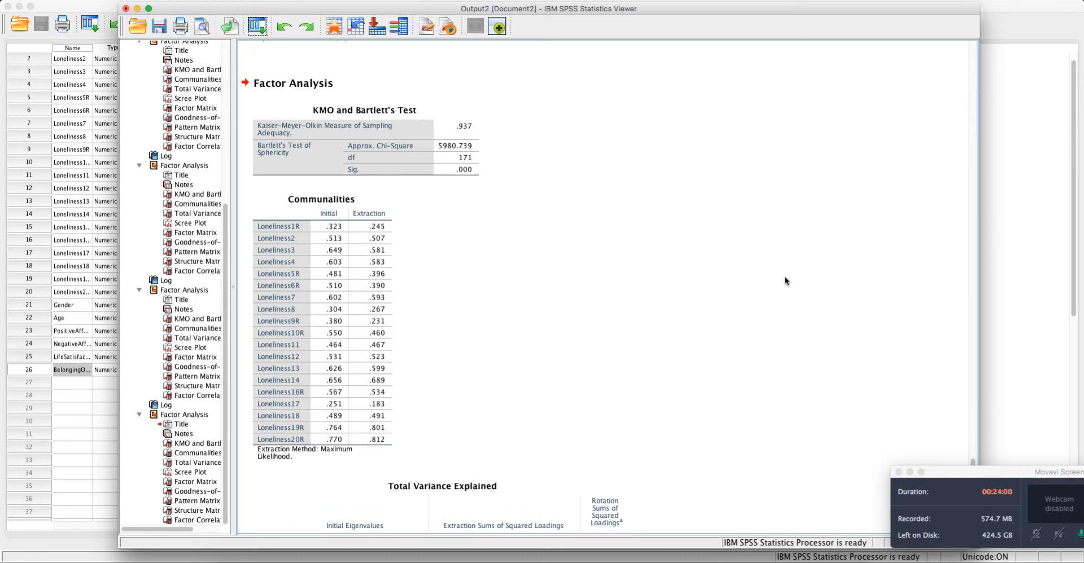
{"action": "left_click", "coordinate": [387, 120]}
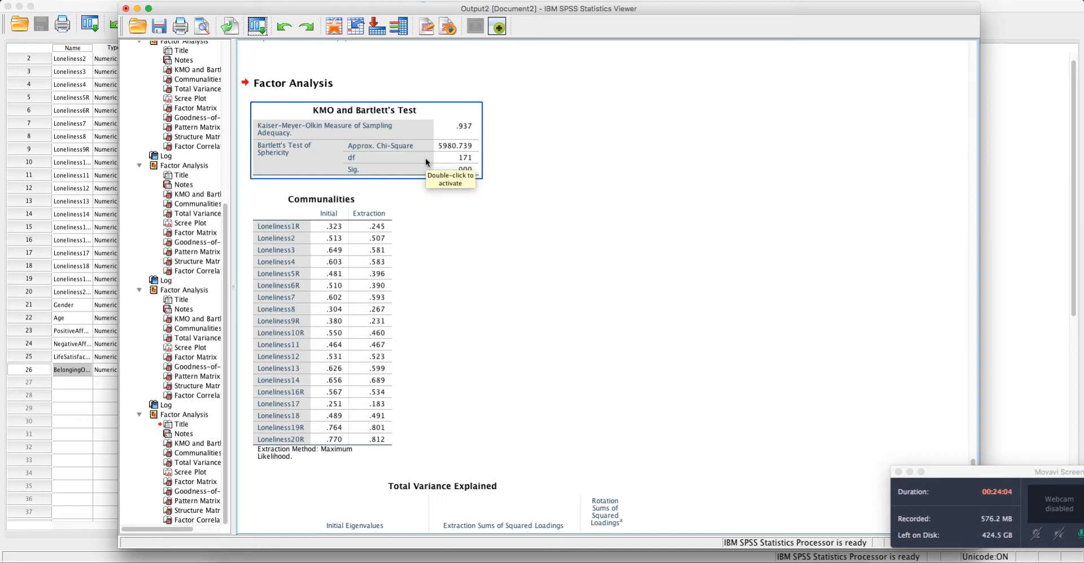
{"action": "left_click", "coordinate": [397, 211]}
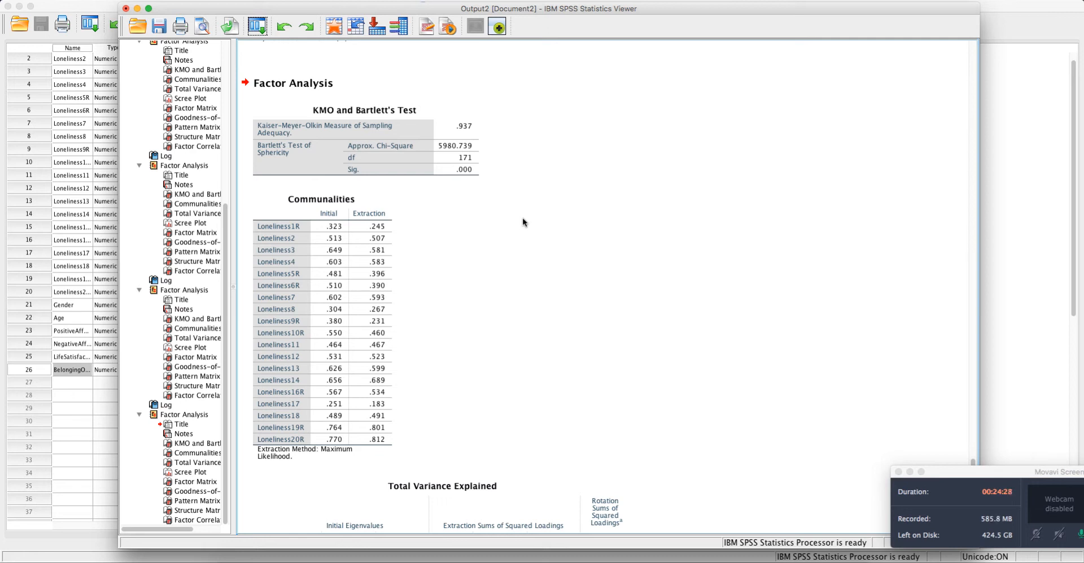
{"action": "left_click", "coordinate": [462, 122]}
{"action": "left_click", "coordinate": [462, 209]}
{"action": "scroll", "coordinate": [462, 209], "scroll_direction": "down", "scroll_amount": 3}
{"action": "left_click", "coordinate": [384, 162]}
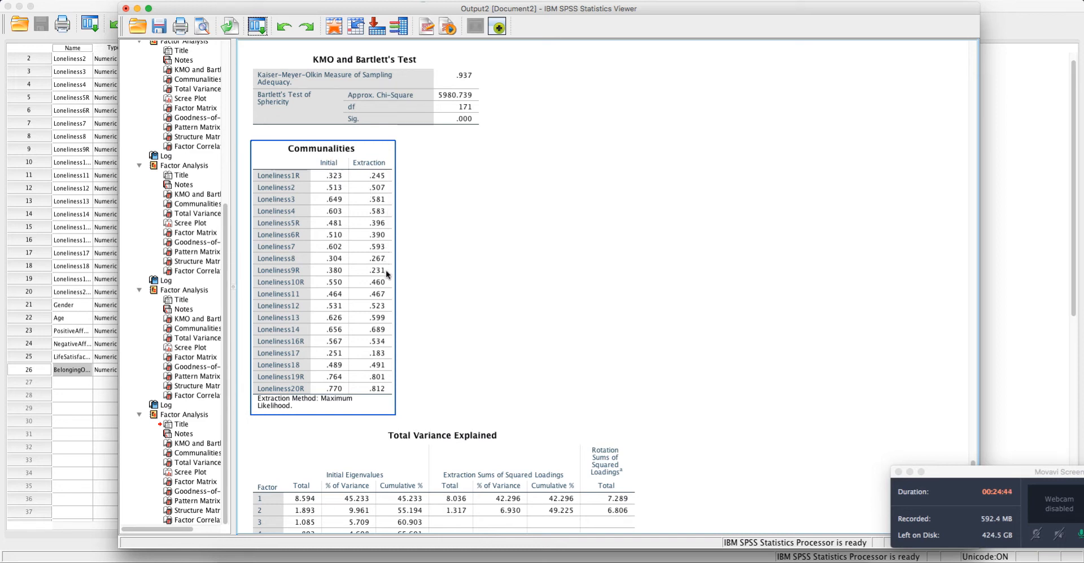
{"action": "left_click", "coordinate": [680, 346]}
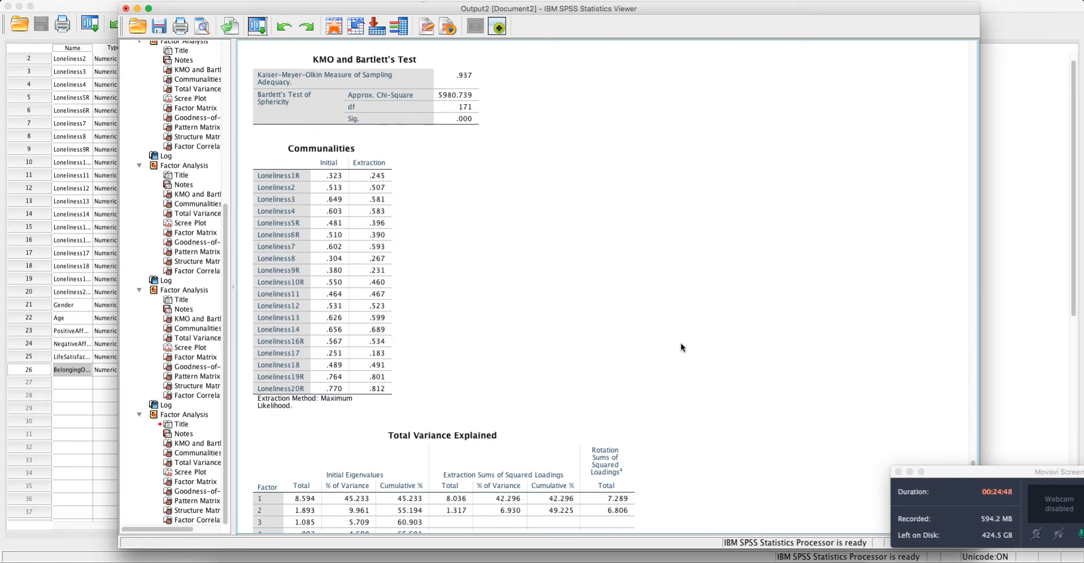
Check the Total Variance Explained and the Scree Plot of the two-factor analysis.
{"action": "scroll", "coordinate": [681, 346], "scroll_direction": "down", "scroll_amount": 6}
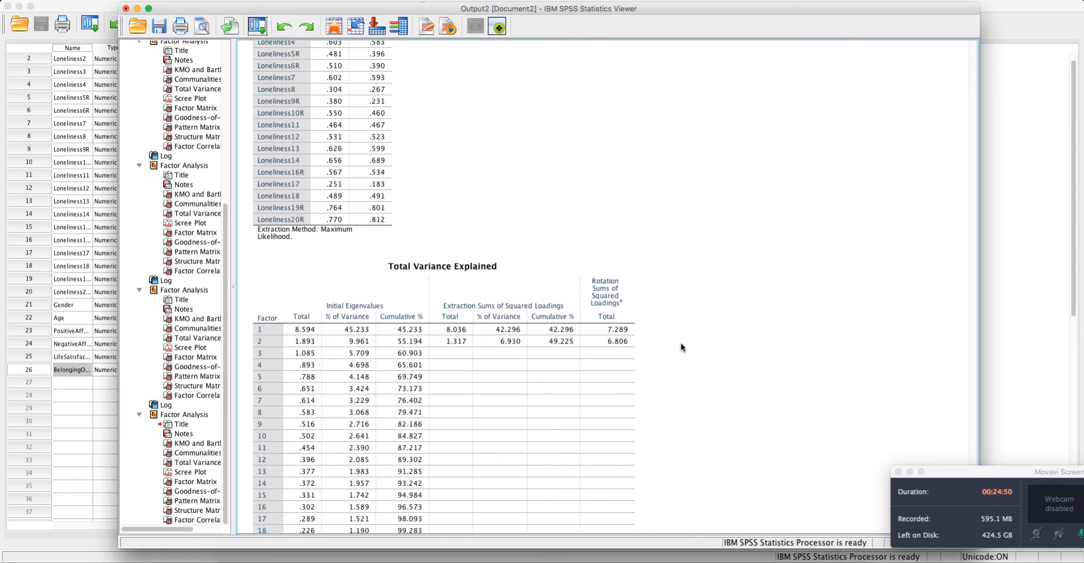
{"action": "scroll", "coordinate": [680, 346], "scroll_direction": "down", "scroll_amount": 5}
{"action": "left_click", "coordinate": [281, 176]}
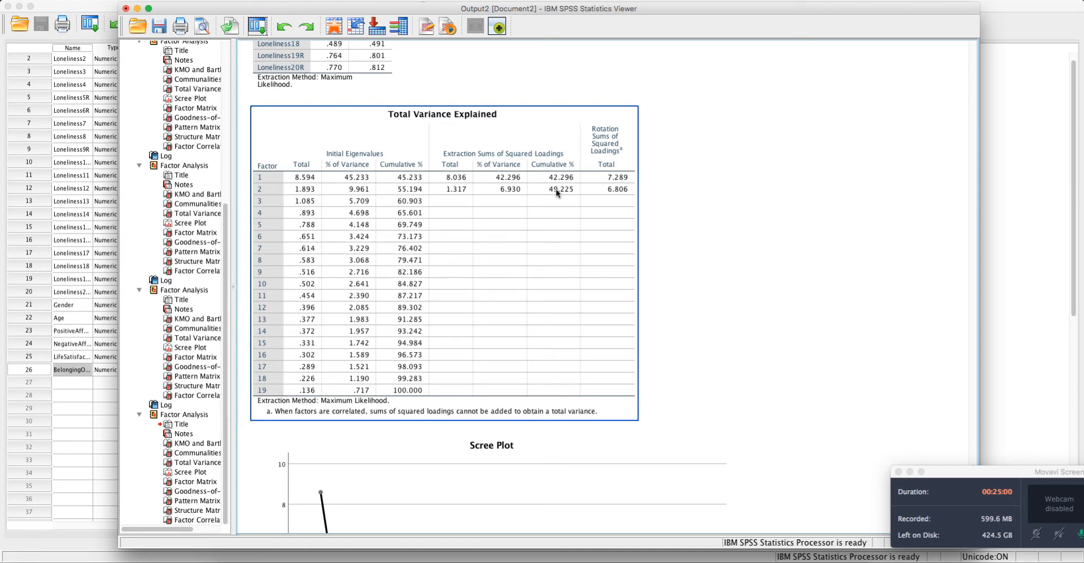
{"action": "scroll", "coordinate": [746, 191], "scroll_direction": "down", "scroll_amount": 10}
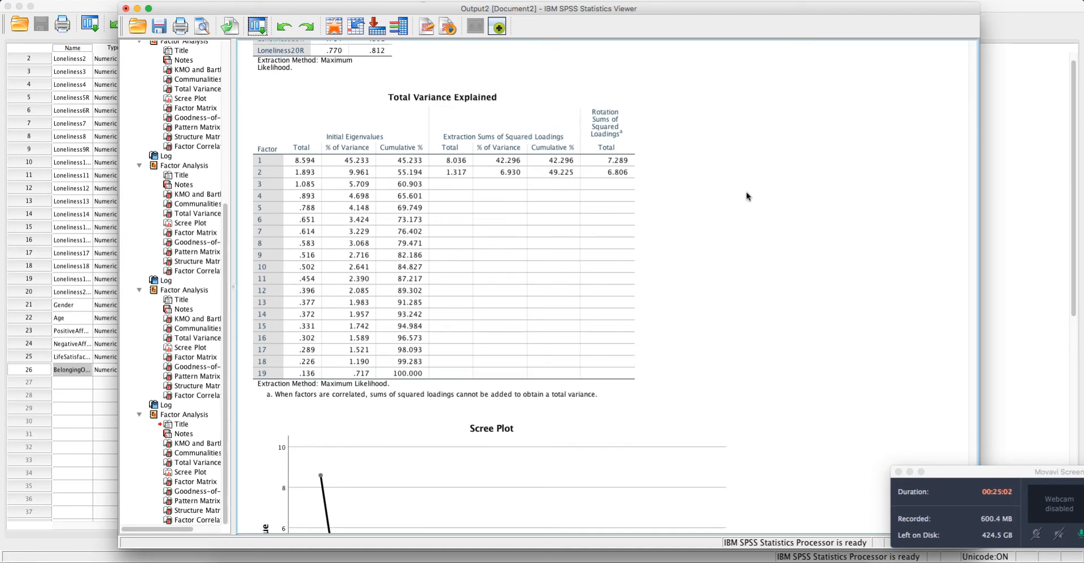
{"action": "scroll", "coordinate": [851, 302], "scroll_direction": "down", "scroll_amount": 8}
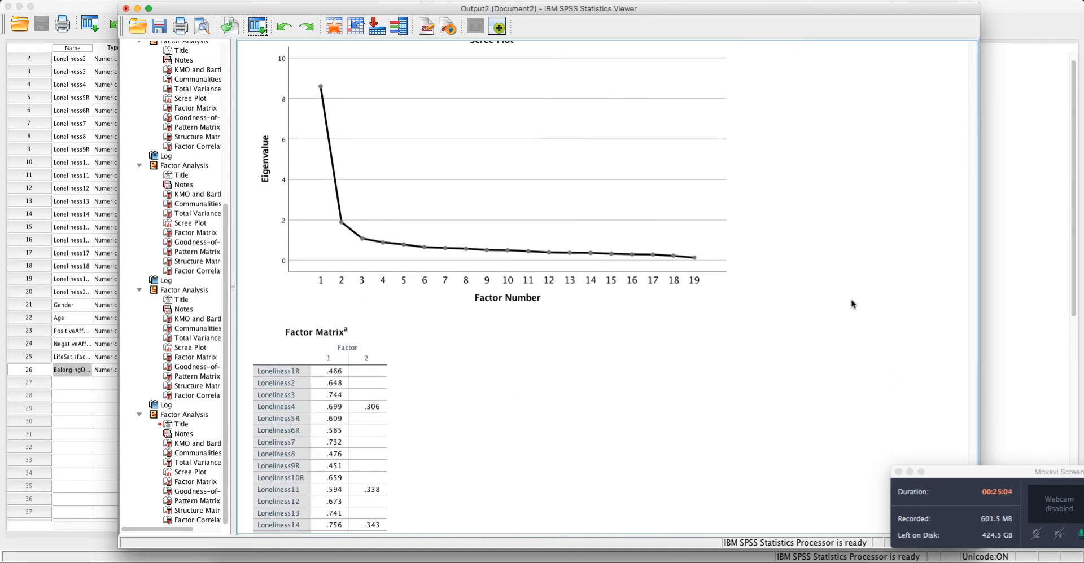
Examine the item loadings on both factors in the two-factor Pattern Matrix.
{"action": "scroll", "coordinate": [851, 304], "scroll_direction": "down", "scroll_amount": 10}
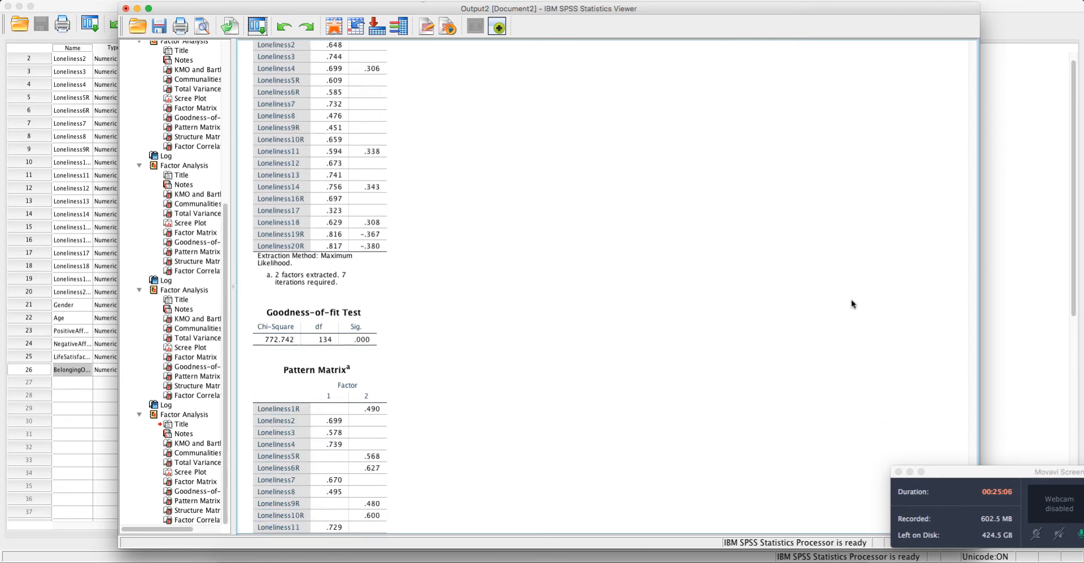
{"action": "scroll", "coordinate": [851, 304], "scroll_direction": "down", "scroll_amount": 3}
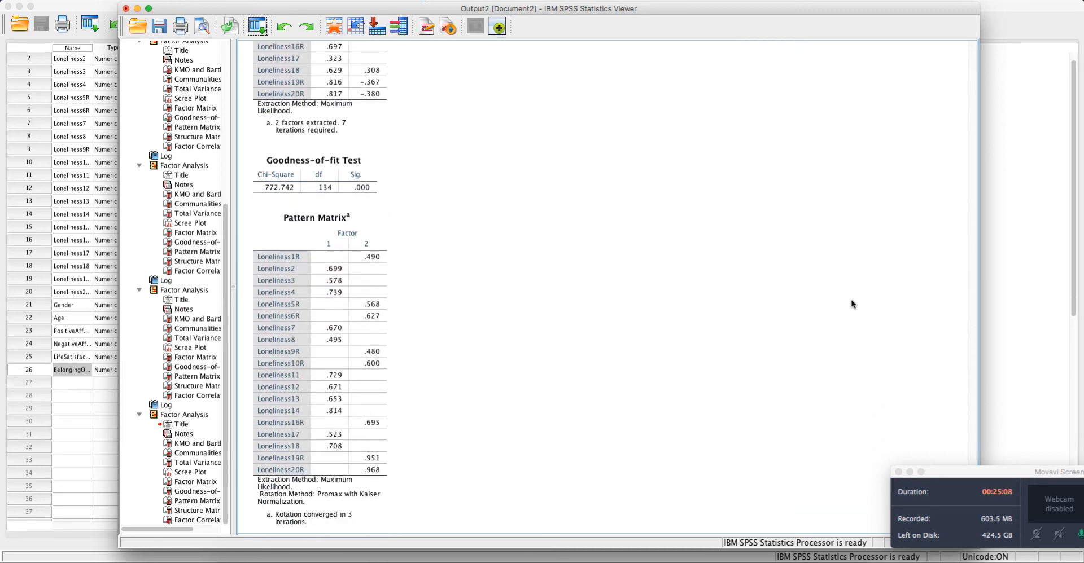
{"action": "left_click", "coordinate": [359, 226]}
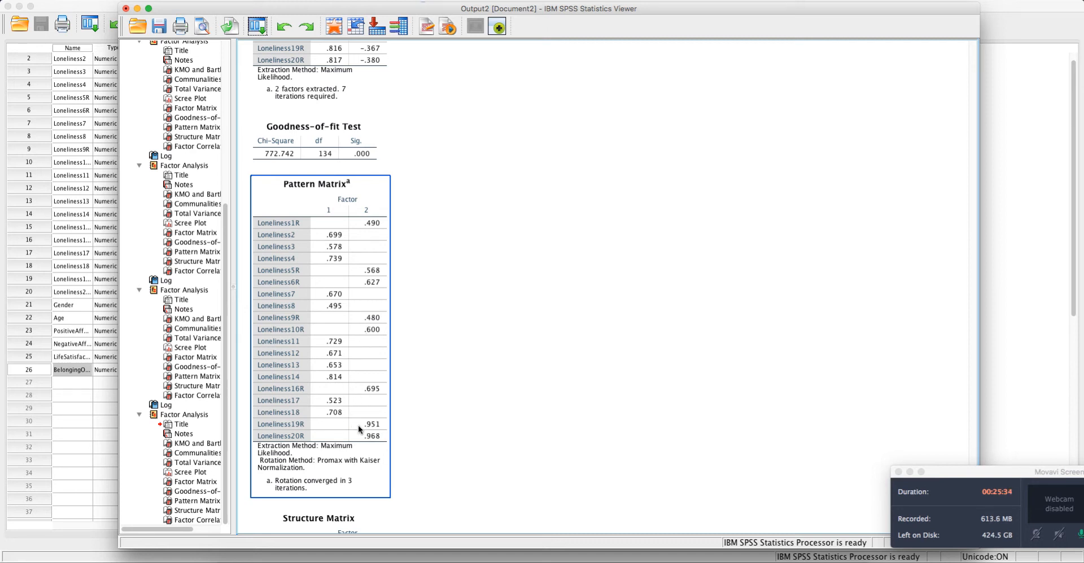
{"action": "scroll", "coordinate": [379, 391], "scroll_direction": "down", "scroll_amount": 2}
{"action": "scroll", "coordinate": [378, 390], "scroll_direction": "up", "scroll_amount": 3}
{"action": "left_click", "coordinate": [534, 296]}
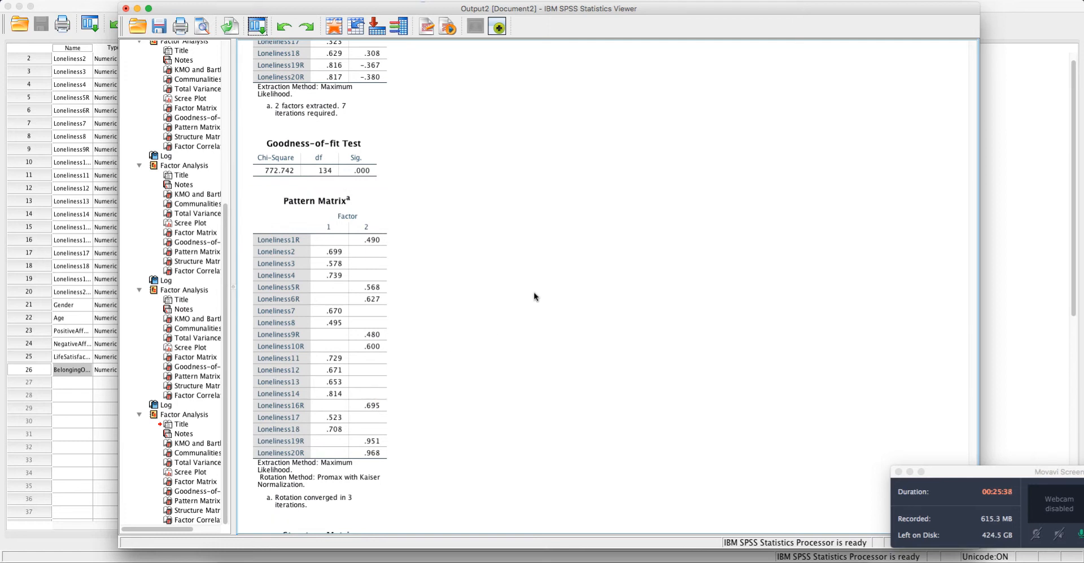
Return to the Communalities of the two-factor solution and inspect the items' extraction values.
{"action": "scroll", "coordinate": [521, 291], "scroll_direction": "up", "scroll_amount": 10}
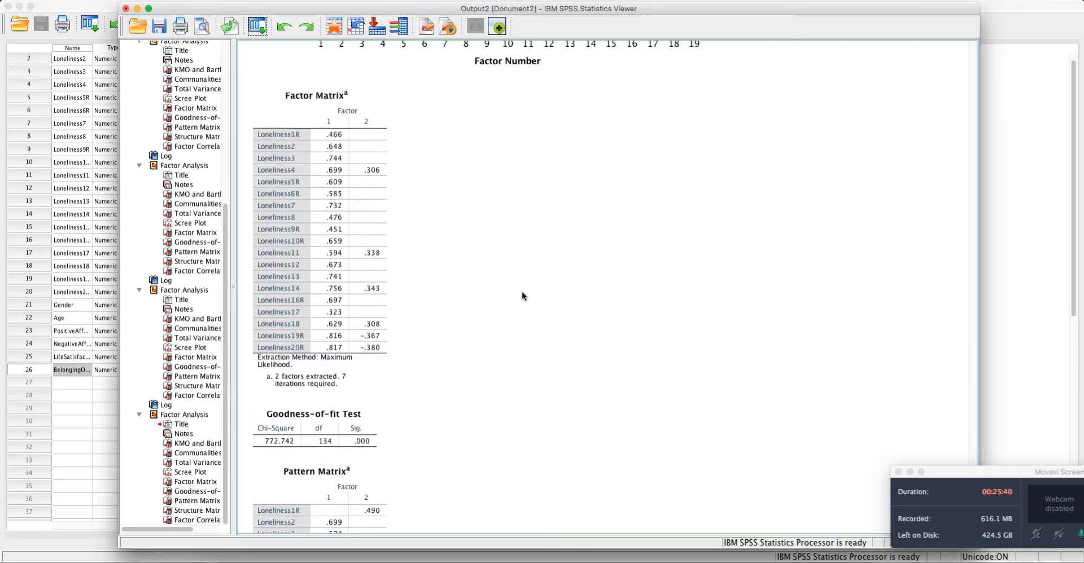
{"action": "left_click", "coordinate": [522, 292]}
{"action": "scroll", "coordinate": [522, 291], "scroll_direction": "up", "scroll_amount": 5}
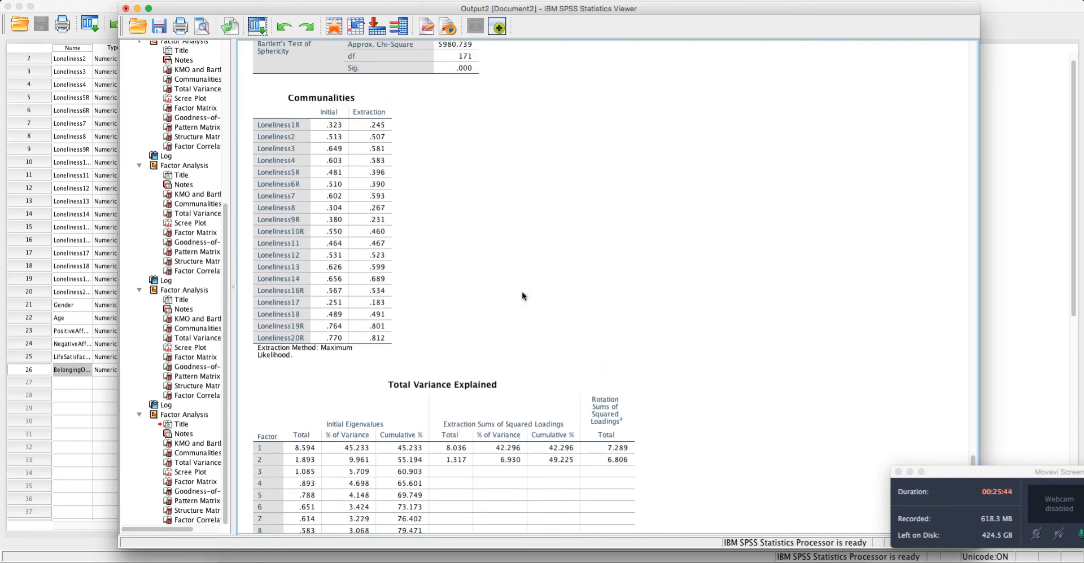
{"action": "left_click", "coordinate": [395, 129]}
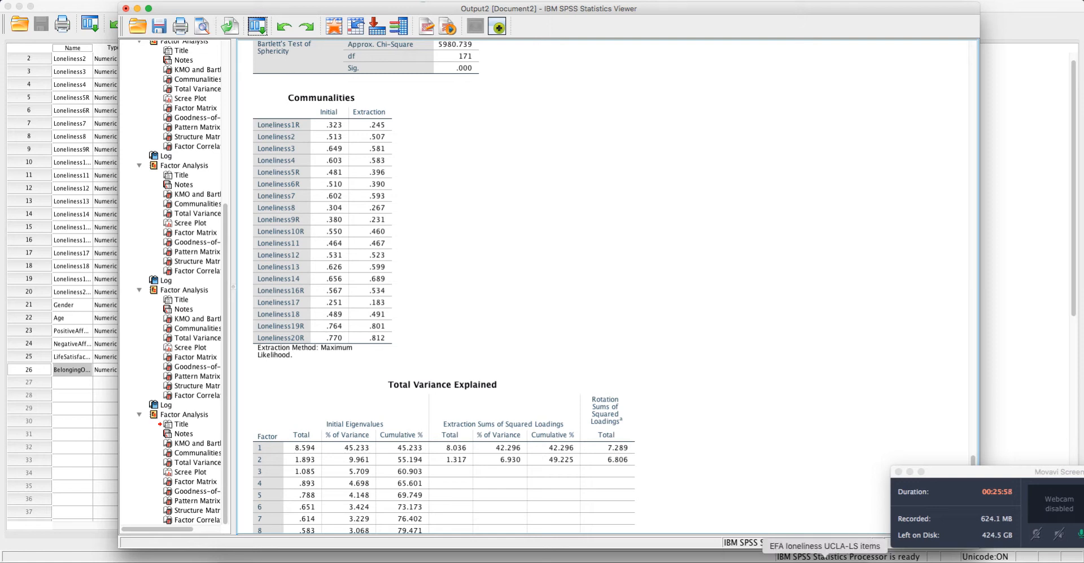
Switch to the Word document with the UCLA-LS items and highlight the text of item 17, "How often do you feel shy?".
{"action": "left_click", "coordinate": [825, 556]}
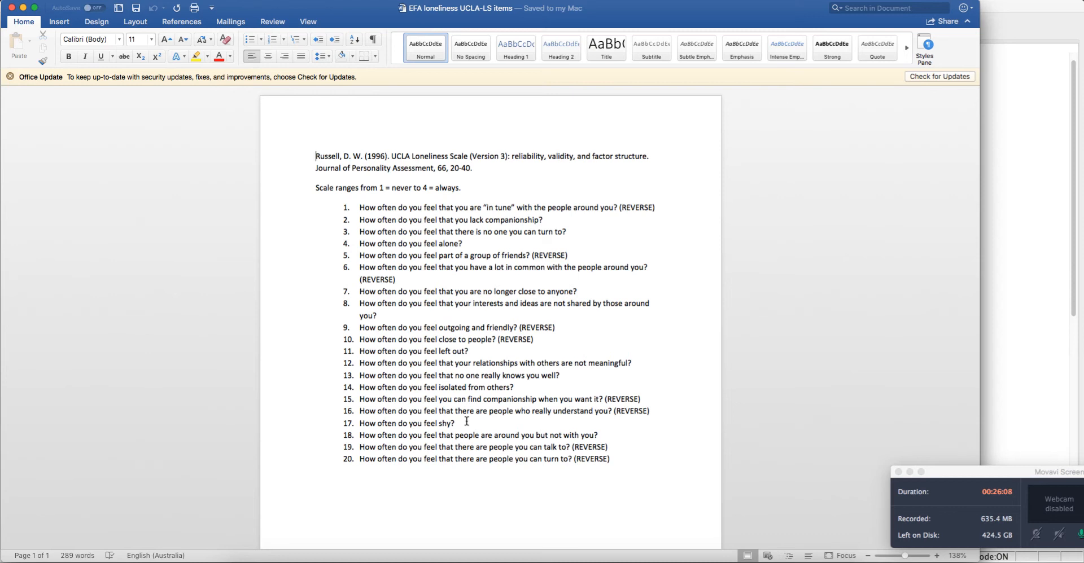
{"action": "left_click_drag", "start_coordinate": [459, 423], "coordinate": [365, 422]}
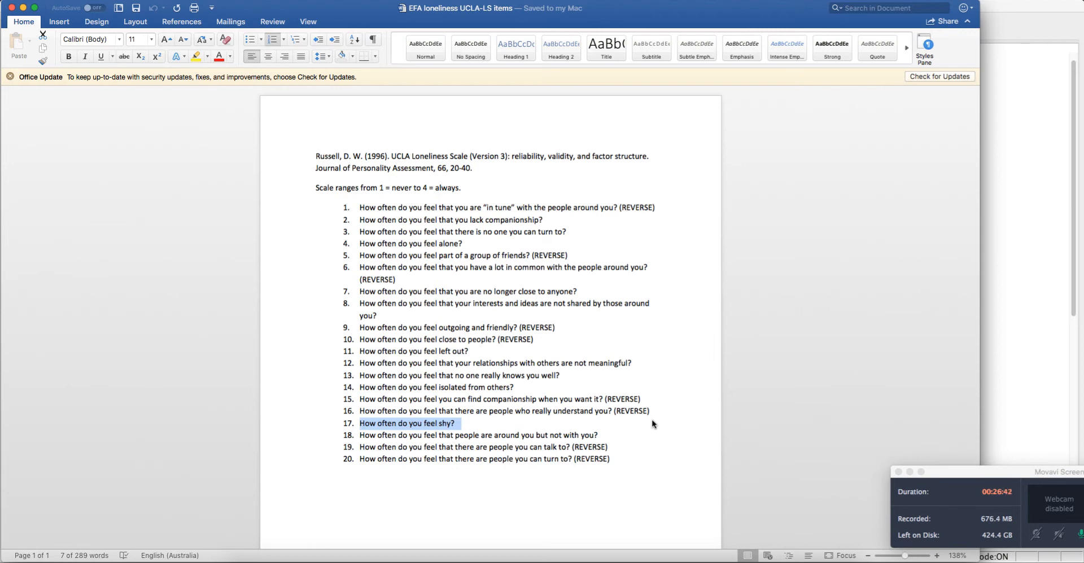
Switch back to the SPSS output and rerun the factor analysis with Loneliness17 removed from the variables.
{"action": "left_click", "coordinate": [458, 428]}
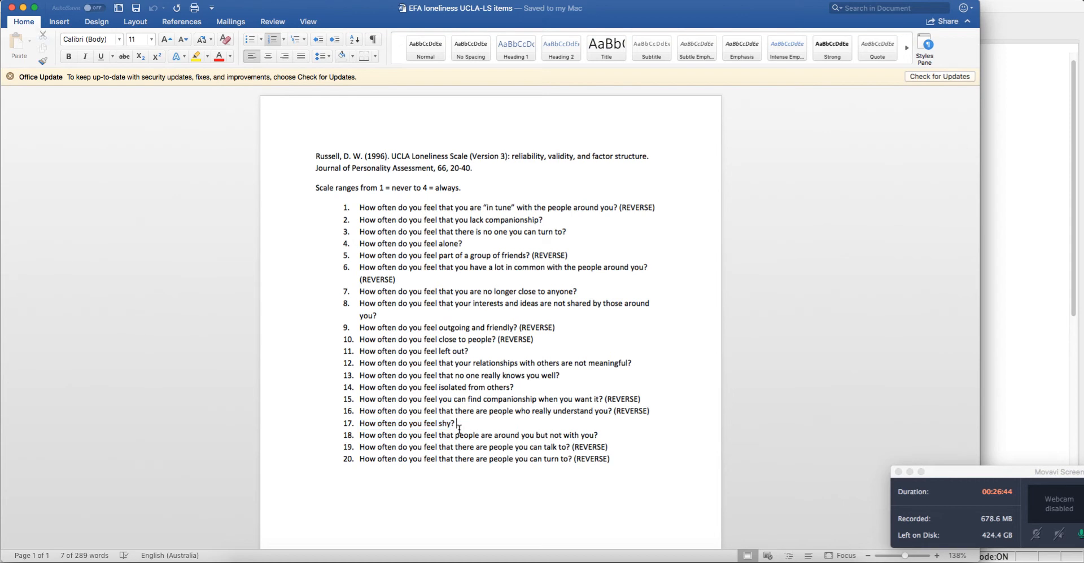
{"action": "left_click", "coordinate": [24, 8]}
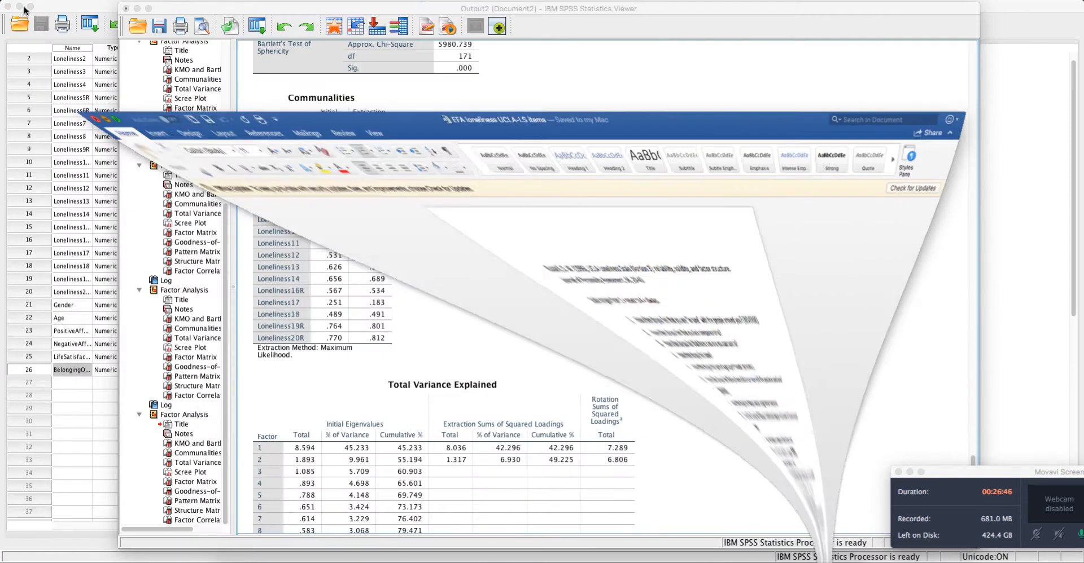
{"action": "left_click", "coordinate": [286, 318]}
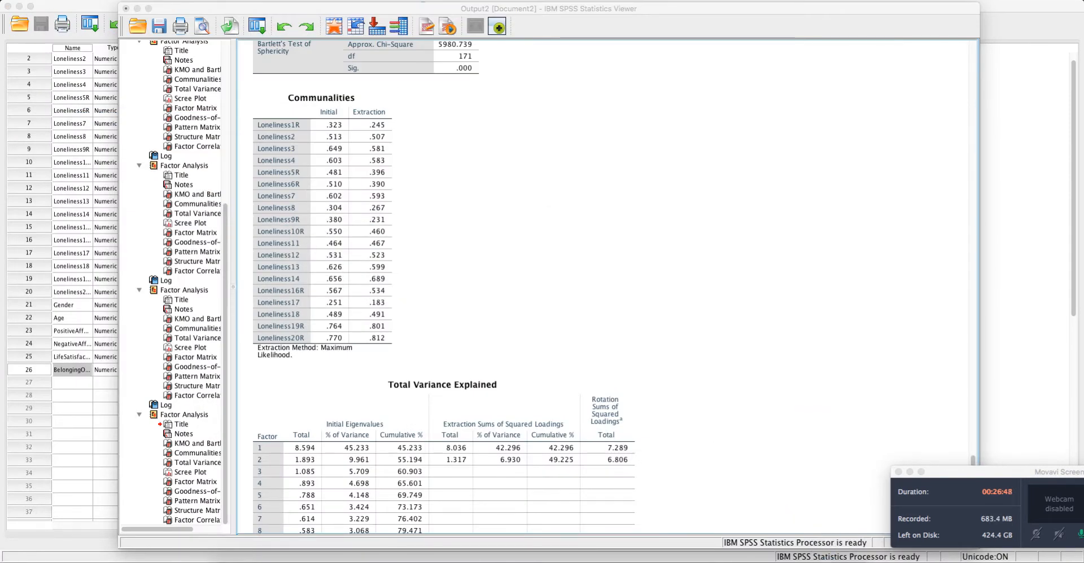
{"action": "left_click", "coordinate": [257, 26]}
{"action": "left_click", "coordinate": [260, 45]}
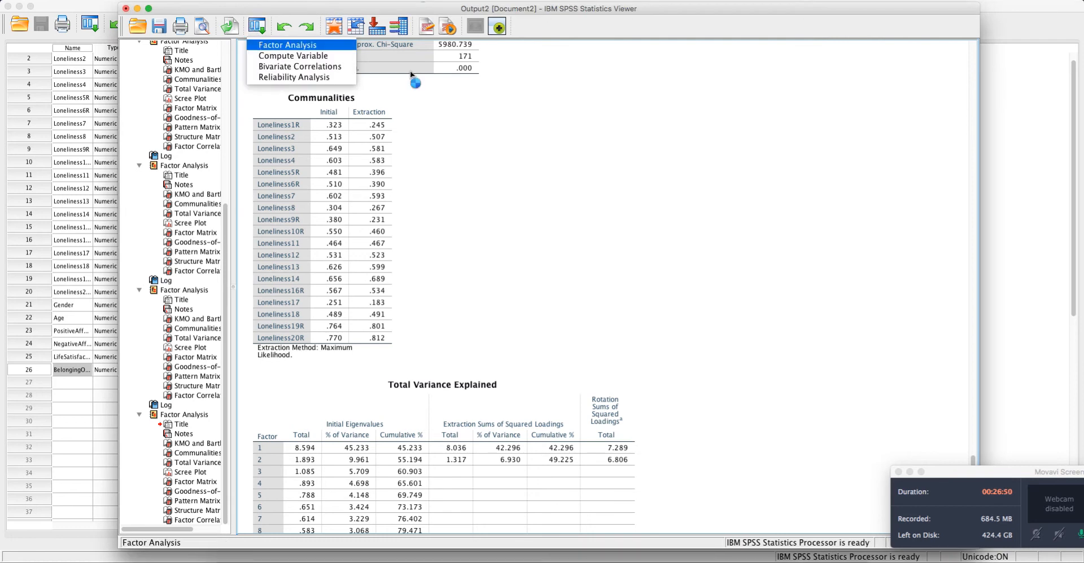
{"action": "scroll", "coordinate": [633, 211], "scroll_direction": "down", "scroll_amount": 6}
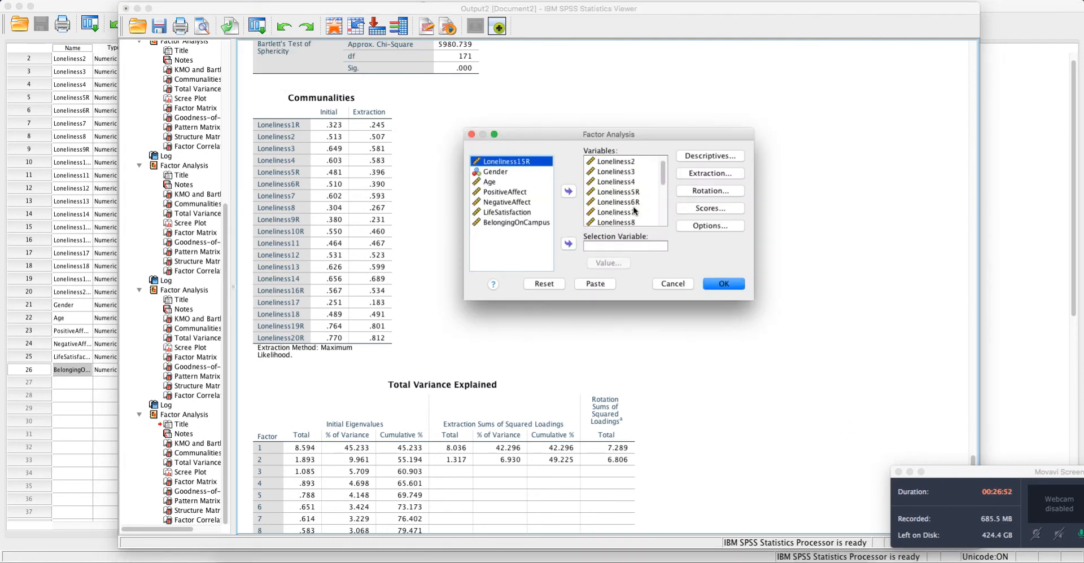
{"action": "scroll", "coordinate": [626, 204], "scroll_direction": "down", "scroll_amount": 1}
{"action": "left_click", "coordinate": [608, 192]}
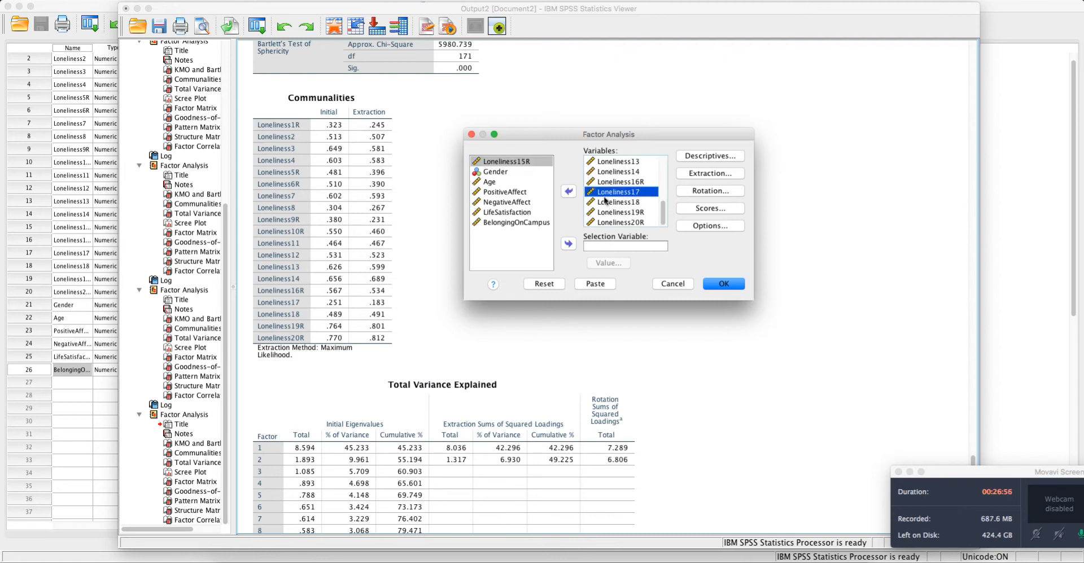
{"action": "left_click", "coordinate": [567, 192]}
{"action": "left_click", "coordinate": [712, 283]}
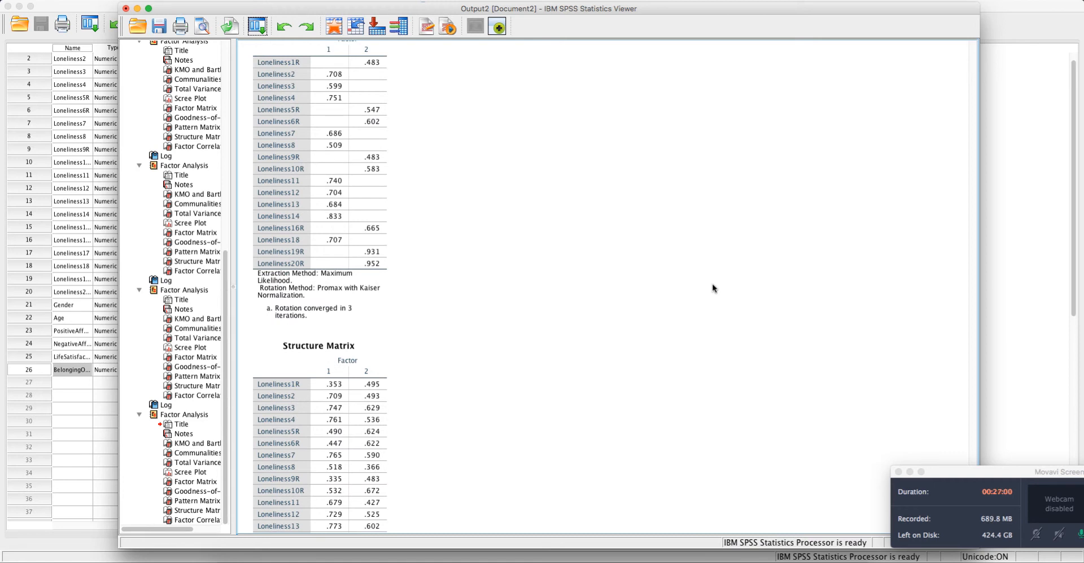
Inspect the items' extraction values in the Communalities table of the analysis without Loneliness17.
{"action": "scroll", "coordinate": [712, 283], "scroll_direction": "down", "scroll_amount": 5}
{"action": "scroll", "coordinate": [712, 284], "scroll_direction": "up", "scroll_amount": 20}
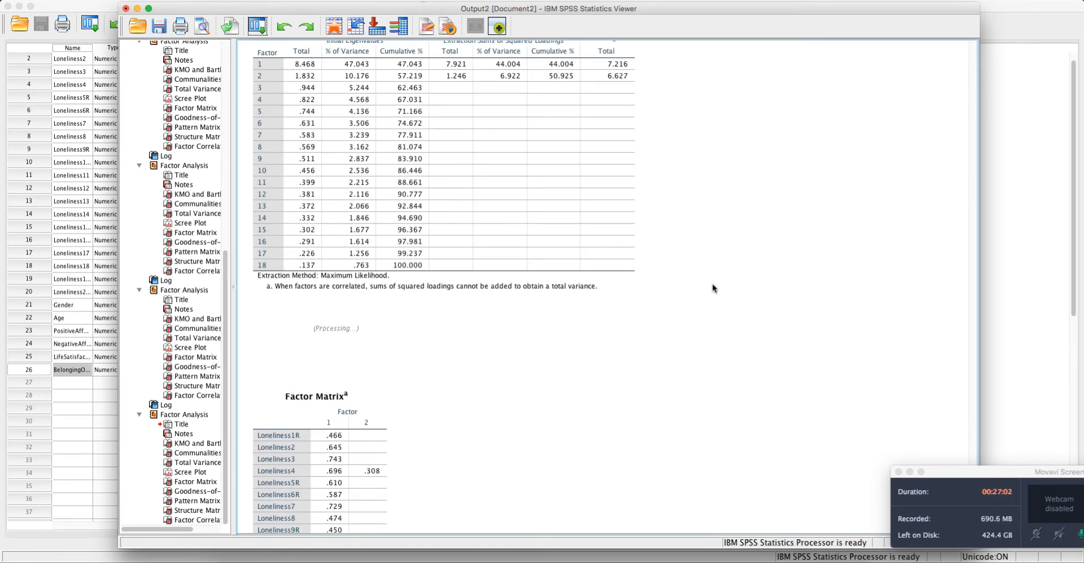
{"action": "scroll", "coordinate": [712, 283], "scroll_direction": "up", "scroll_amount": 2}
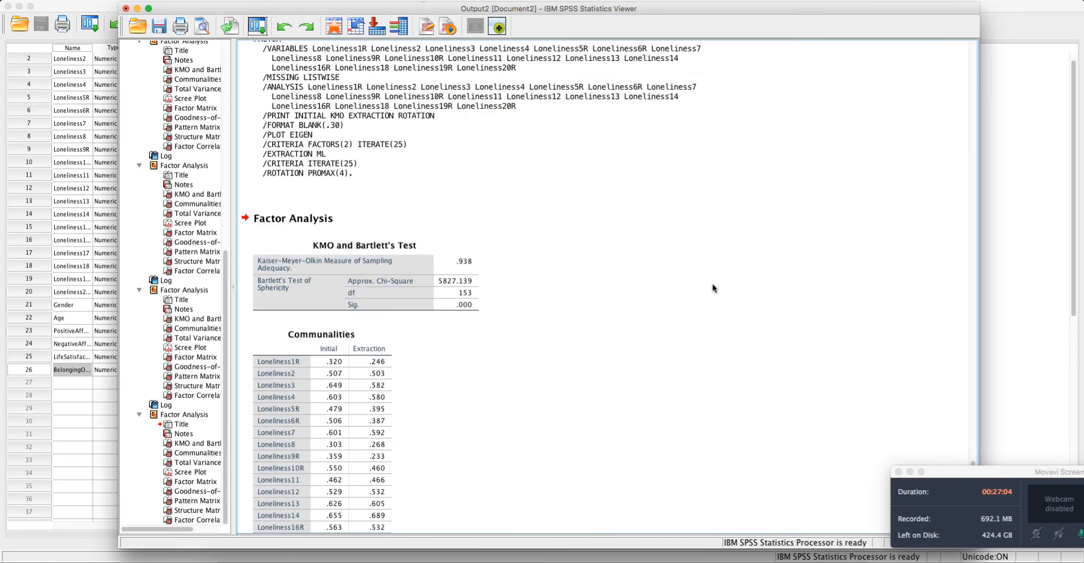
{"action": "scroll", "coordinate": [712, 283], "scroll_direction": "down", "scroll_amount": 6}
{"action": "scroll", "coordinate": [713, 283], "scroll_direction": "up", "scroll_amount": 1}
{"action": "scroll", "coordinate": [712, 289], "scroll_direction": "down", "scroll_amount": 3}
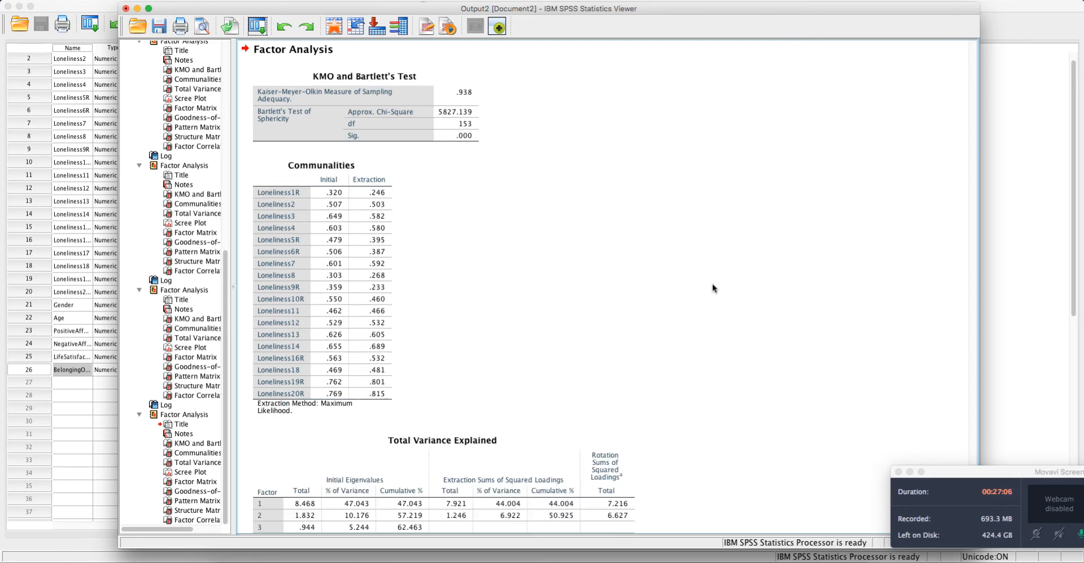
{"action": "left_click", "coordinate": [350, 192]}
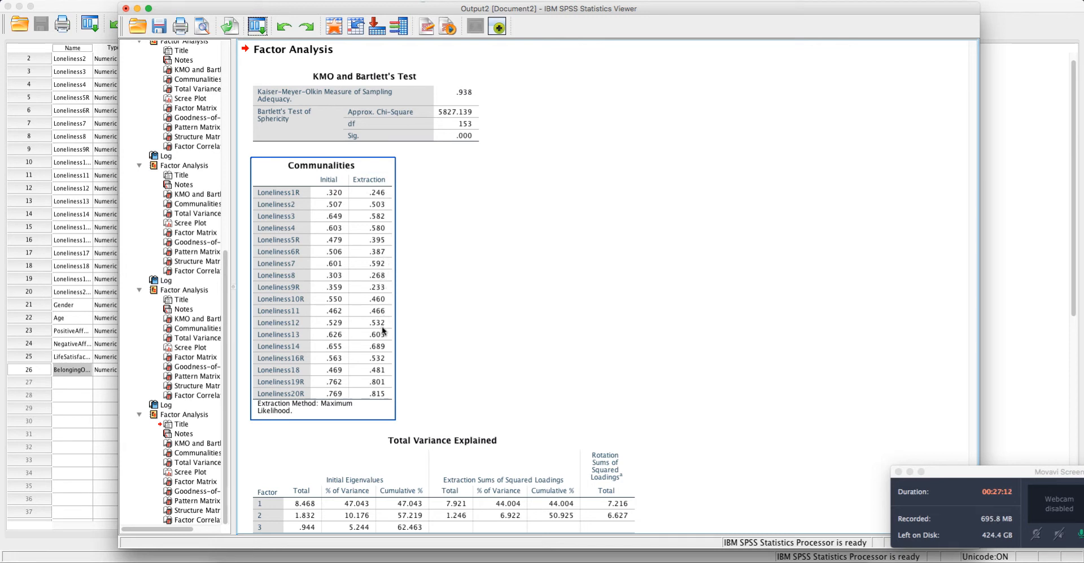
Check the eigenvalues and explained variance in Total Variance Explained and the Scree Plot of the analysis without Loneliness17.
{"action": "left_click", "coordinate": [716, 339]}
{"action": "scroll", "coordinate": [716, 339], "scroll_direction": "down", "scroll_amount": 5}
{"action": "scroll", "coordinate": [716, 343], "scroll_direction": "down", "scroll_amount": 7}
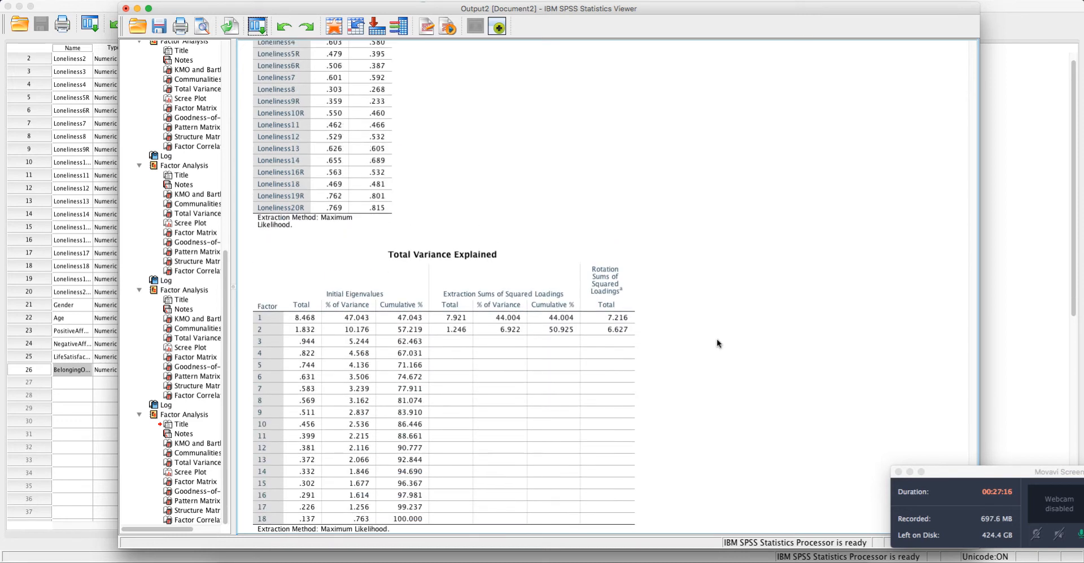
{"action": "left_click", "coordinate": [305, 215]}
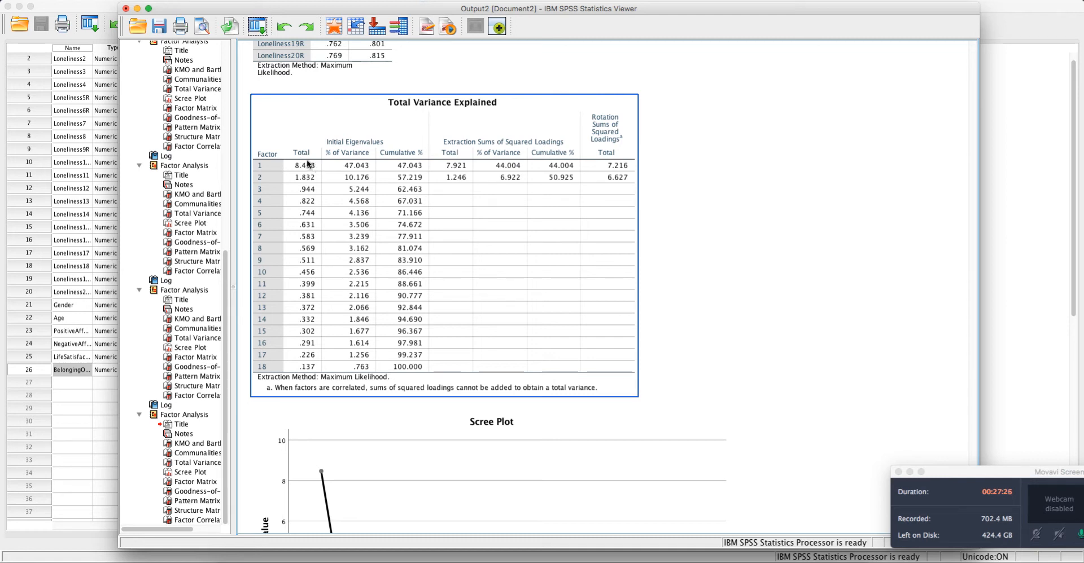
{"action": "left_click", "coordinate": [765, 211]}
{"action": "scroll", "coordinate": [765, 211], "scroll_direction": "down", "scroll_amount": 10}
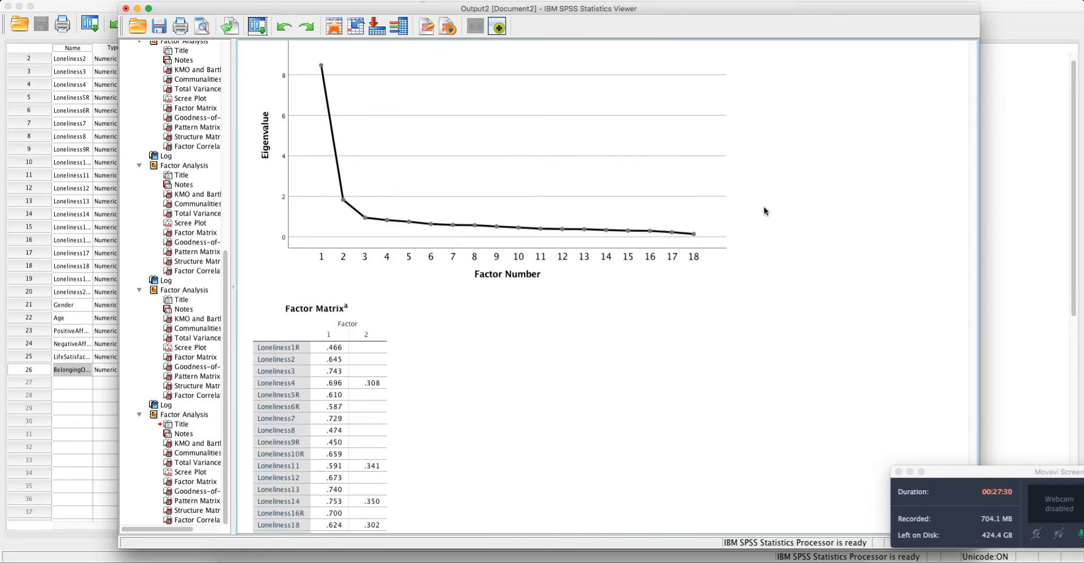
Examine the item loadings on both factors in the Pattern Matrix of the analysis without Loneliness17.
{"action": "scroll", "coordinate": [765, 212], "scroll_direction": "down", "scroll_amount": 6}
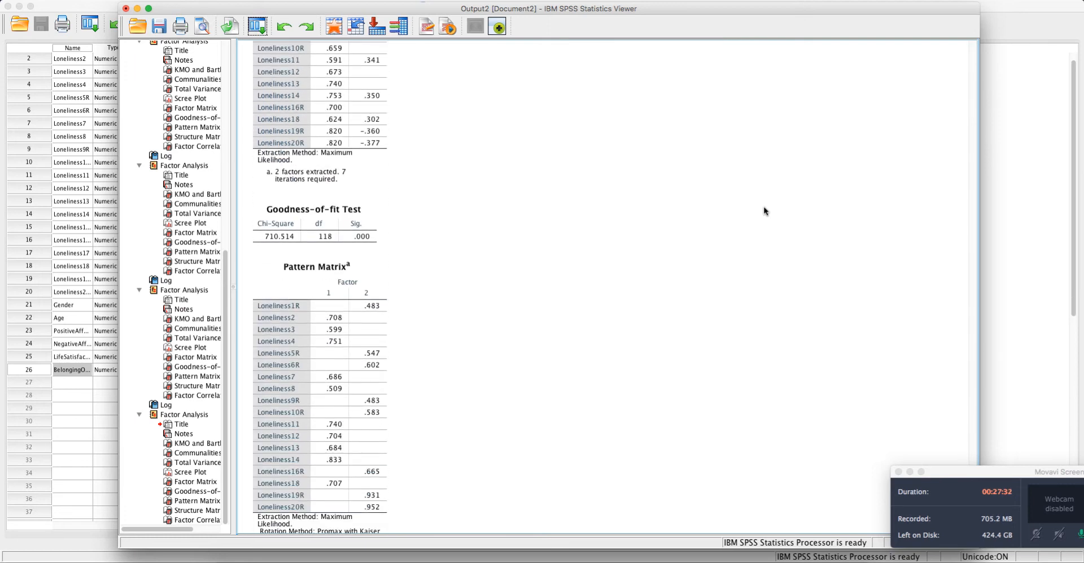
{"action": "scroll", "coordinate": [765, 212], "scroll_direction": "down", "scroll_amount": 1}
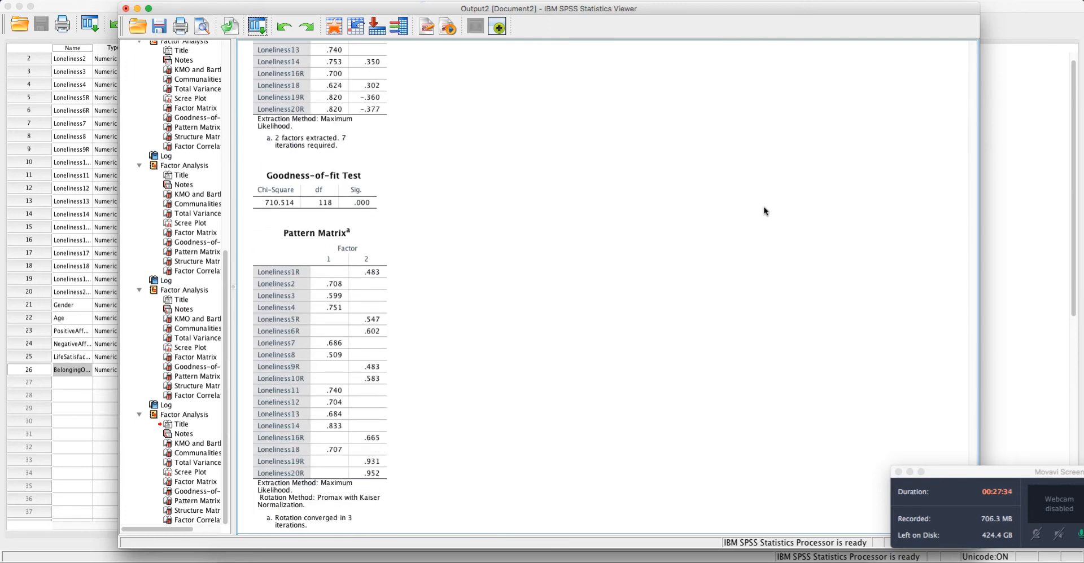
{"action": "left_click", "coordinate": [363, 291]}
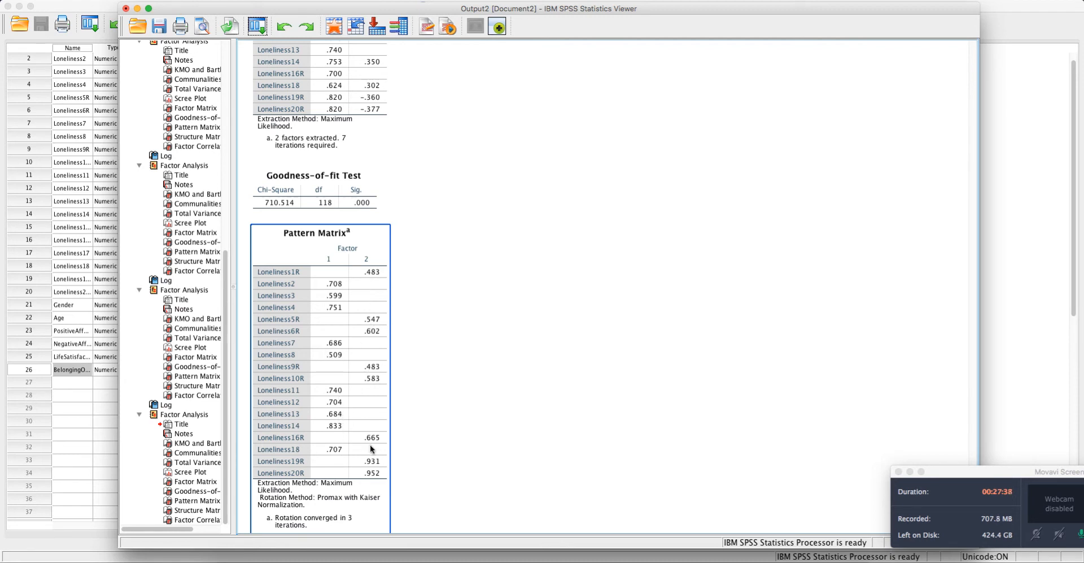
{"action": "left_click", "coordinate": [504, 452]}
Return to the Communalities of the analysis without Loneliness17 and look for items with low extraction values.
{"action": "scroll", "coordinate": [506, 457], "scroll_direction": "down", "scroll_amount": 8}
{"action": "scroll", "coordinate": [506, 458], "scroll_direction": "up", "scroll_amount": 7}
{"action": "scroll", "coordinate": [506, 460], "scroll_direction": "up", "scroll_amount": 10}
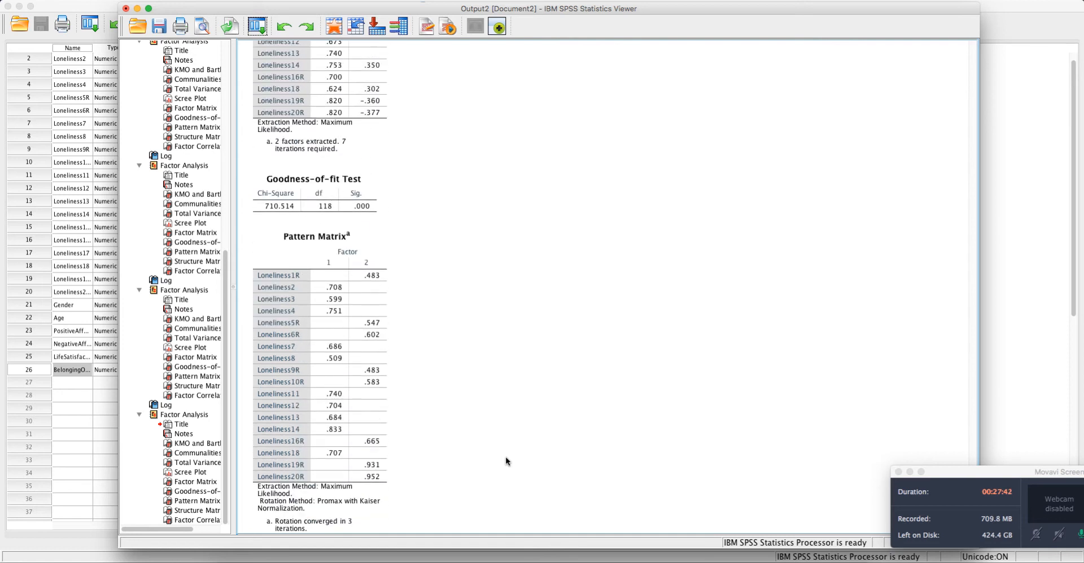
{"action": "scroll", "coordinate": [506, 459], "scroll_direction": "up", "scroll_amount": 15}
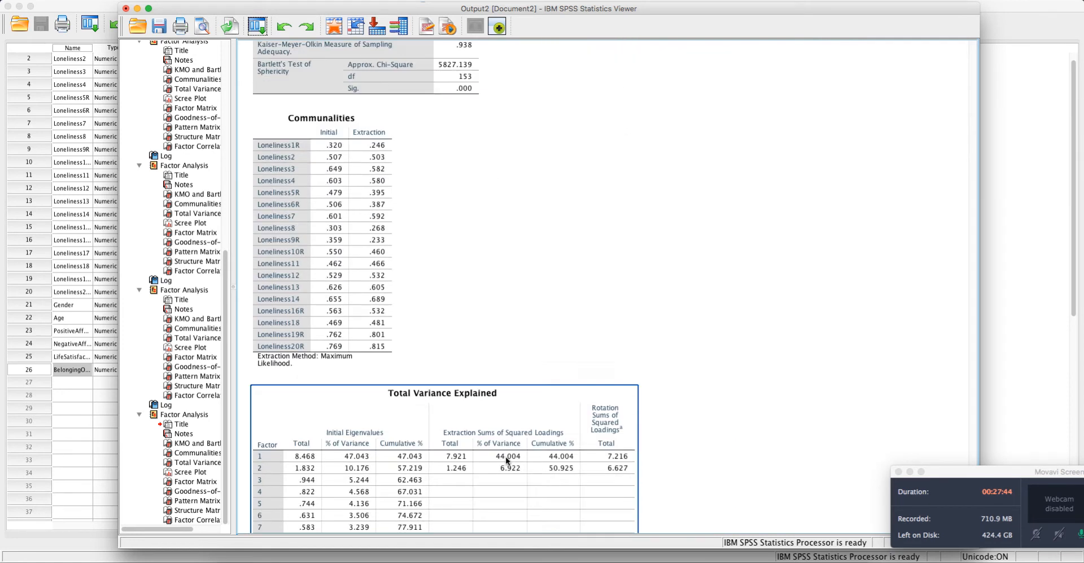
{"action": "scroll", "coordinate": [506, 458], "scroll_direction": "down", "scroll_amount": 5}
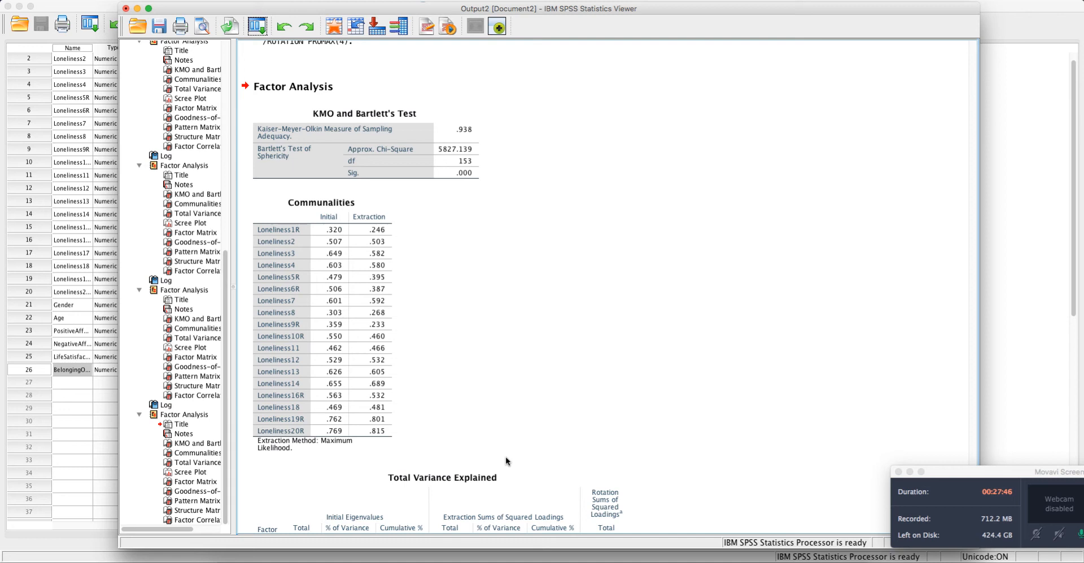
{"action": "scroll", "coordinate": [506, 456], "scroll_direction": "up", "scroll_amount": 1}
{"action": "left_click", "coordinate": [360, 262]}
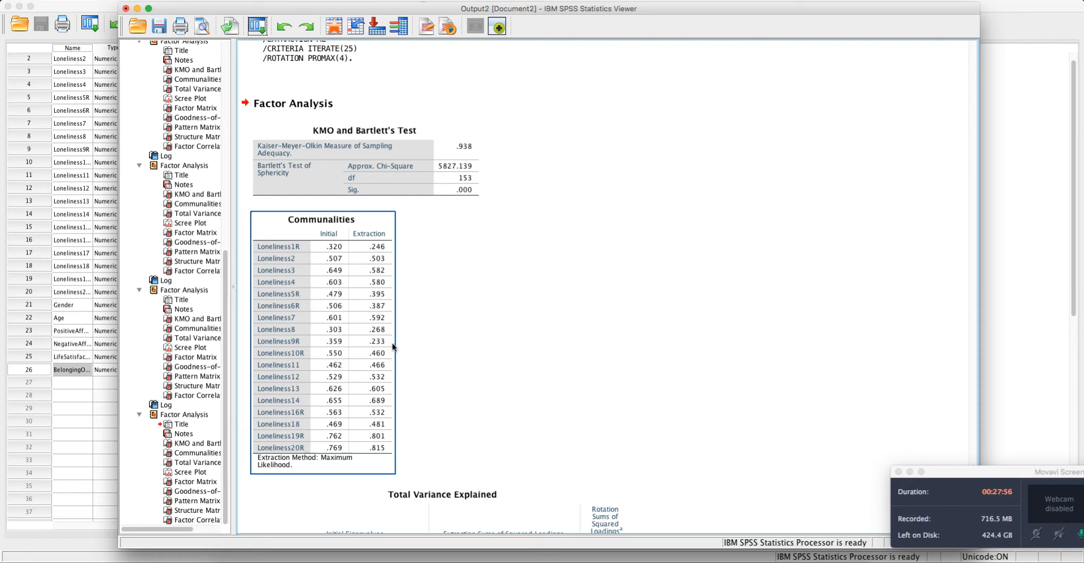
Switch to the Word document with the UCLA-LS items and highlight item 9, "How often do you feel outgoing and friendly?", to review its wording.
{"action": "left_click", "coordinate": [826, 560]}
{"action": "left_click", "coordinate": [359, 329]}
{"action": "left_click_drag", "start_coordinate": [396, 328], "coordinate": [519, 329]}
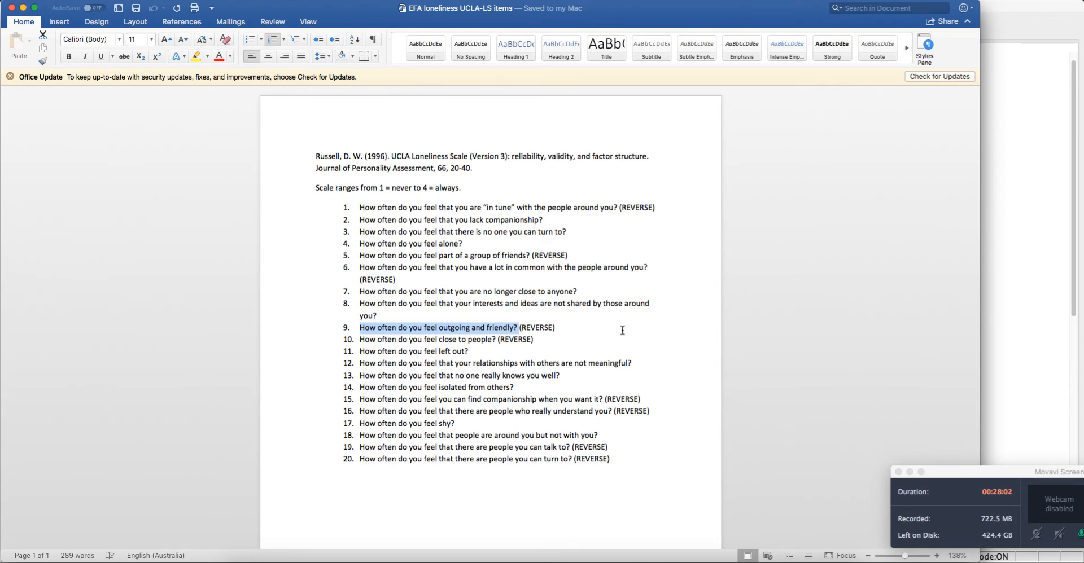
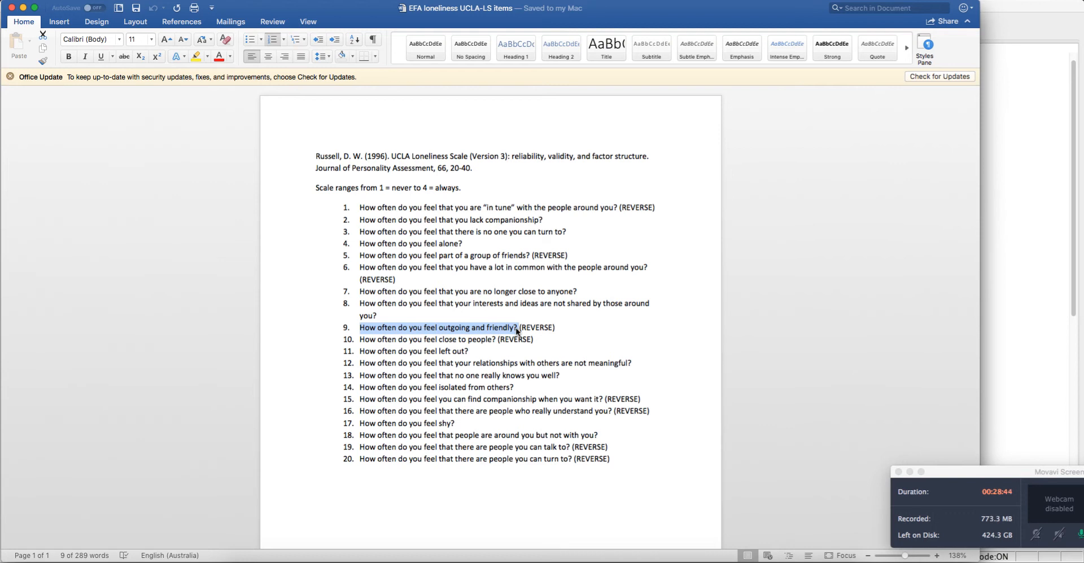
{"action": "left_click", "coordinate": [499, 329]}
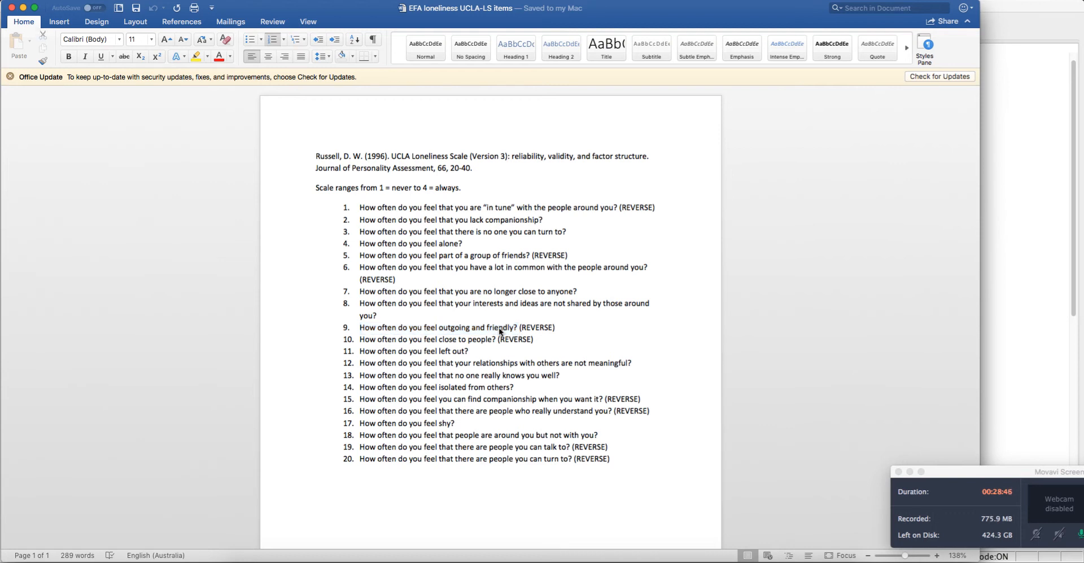
Return to the SPSS output and rerun the factor analysis with Loneliness9R also removed from the variables.
{"action": "left_click", "coordinate": [23, 8]}
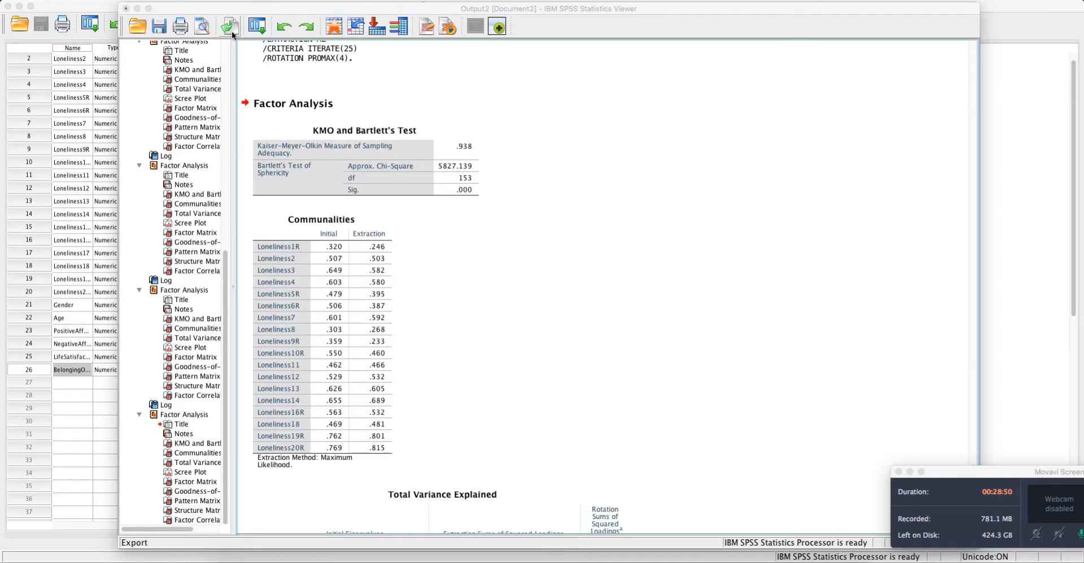
{"action": "left_click", "coordinate": [257, 26]}
{"action": "left_click", "coordinate": [266, 44]}
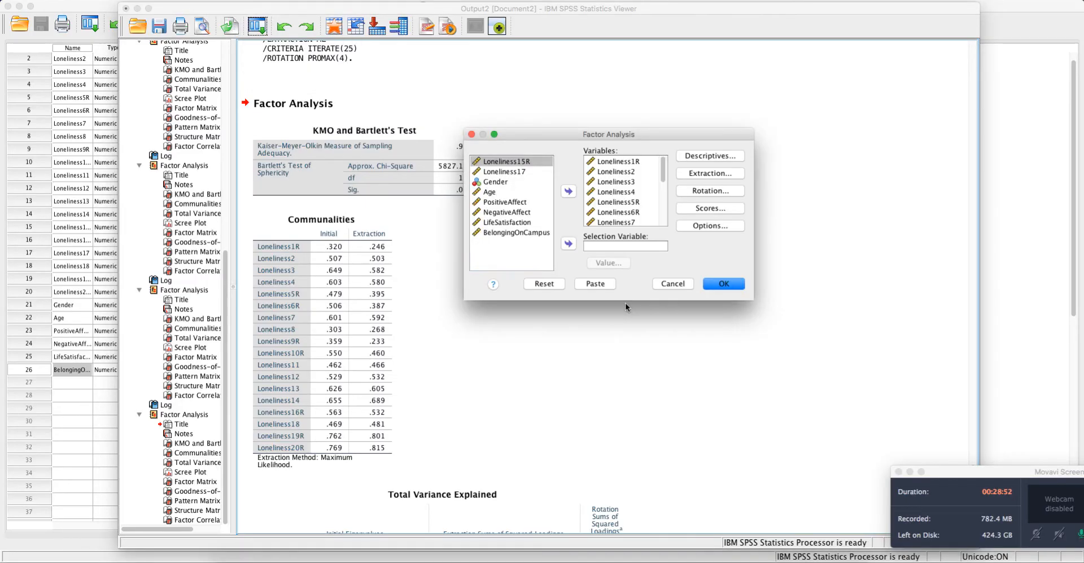
{"action": "scroll", "coordinate": [618, 209], "scroll_direction": "down", "scroll_amount": 2}
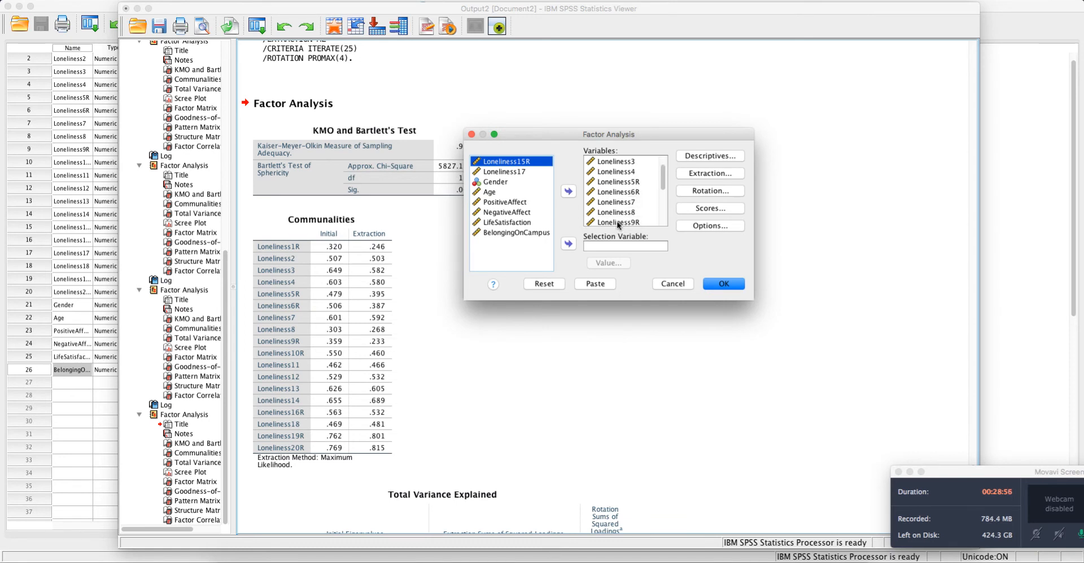
{"action": "left_click", "coordinate": [618, 222]}
{"action": "left_click", "coordinate": [569, 192]}
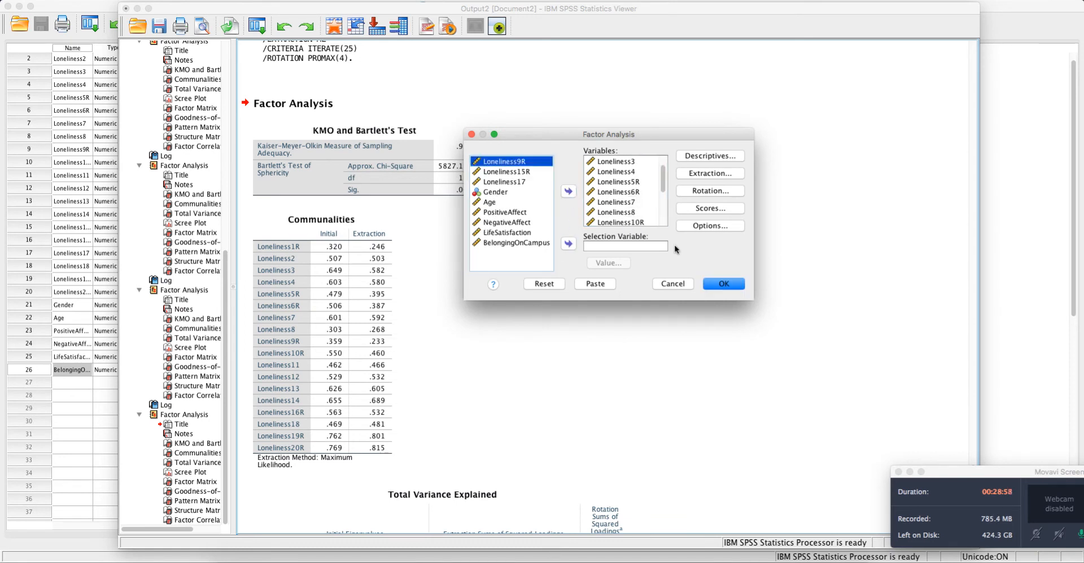
{"action": "left_click", "coordinate": [725, 281]}
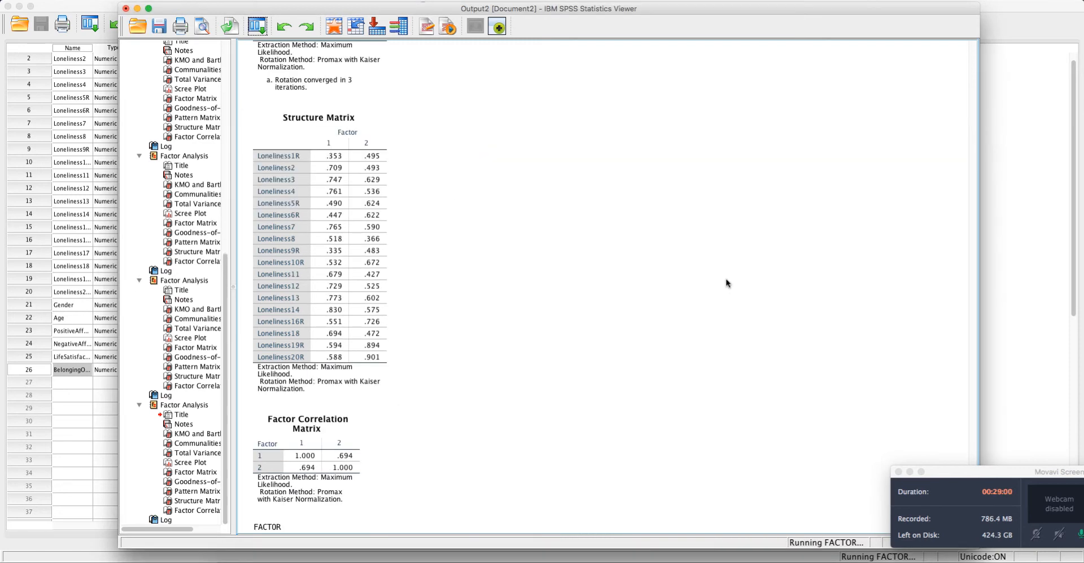
Check the Communalities and Total Variance Explained of the analysis without Loneliness9R and Loneliness17.
{"action": "left_click", "coordinate": [471, 141]}
{"action": "left_click", "coordinate": [381, 191]}
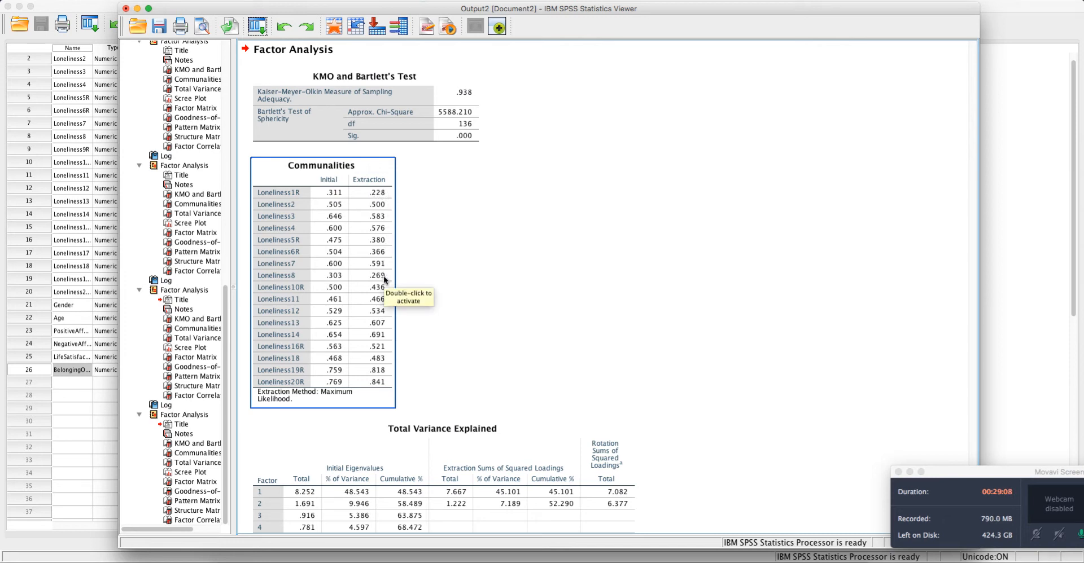
{"action": "scroll", "coordinate": [633, 274], "scroll_direction": "down", "scroll_amount": 10}
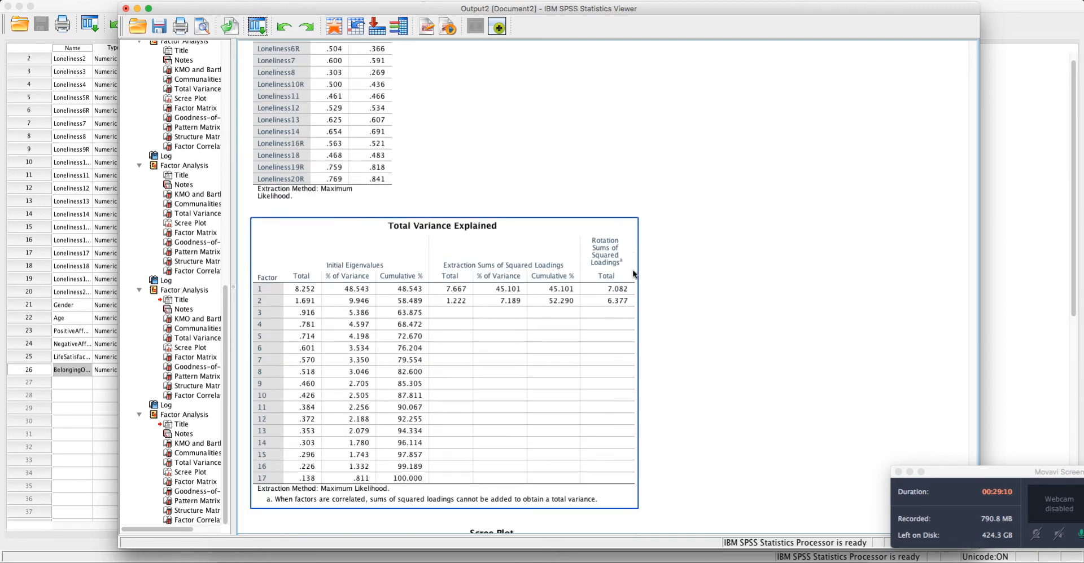
{"action": "scroll", "coordinate": [717, 280], "scroll_direction": "down", "scroll_amount": 3}
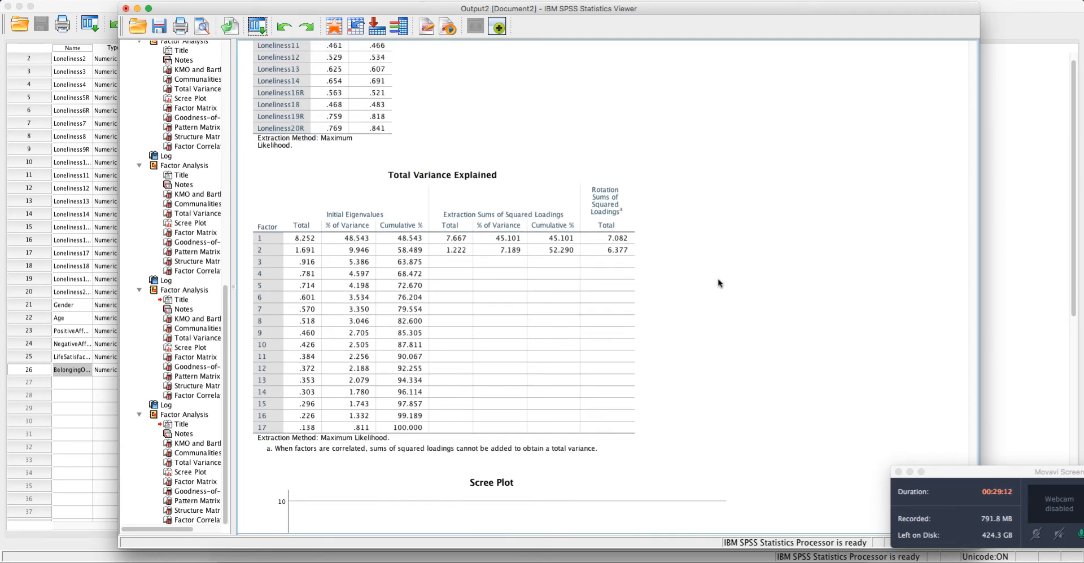
Review the Scree Plot and the Pattern Matrix loadings of the analysis without Loneliness9R and Loneliness17.
{"action": "scroll", "coordinate": [716, 278], "scroll_direction": "down", "scroll_amount": 20}
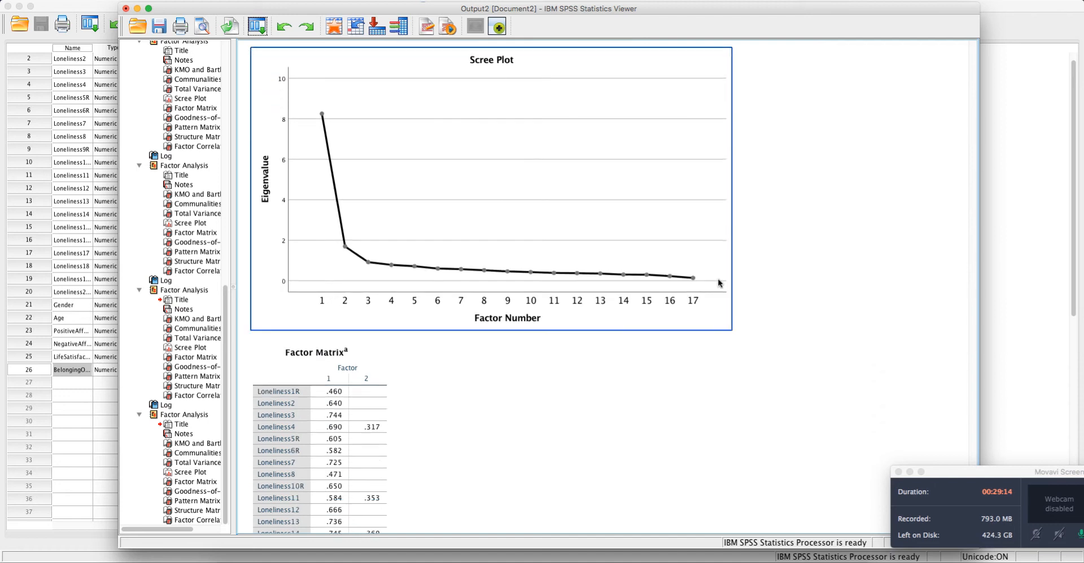
{"action": "scroll", "coordinate": [718, 280], "scroll_direction": "down", "scroll_amount": 20}
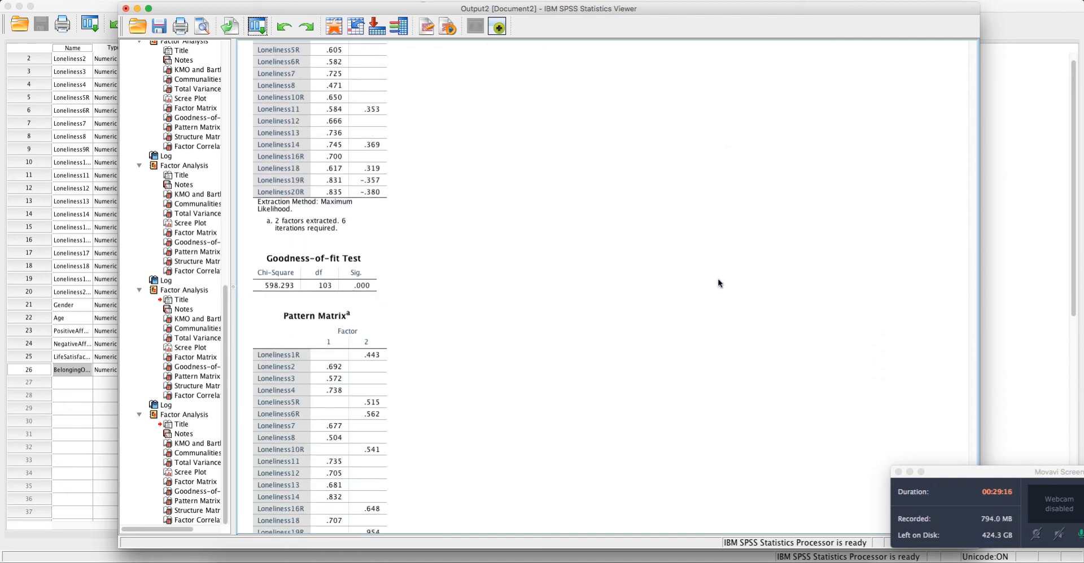
{"action": "scroll", "coordinate": [718, 279], "scroll_direction": "down", "scroll_amount": 1}
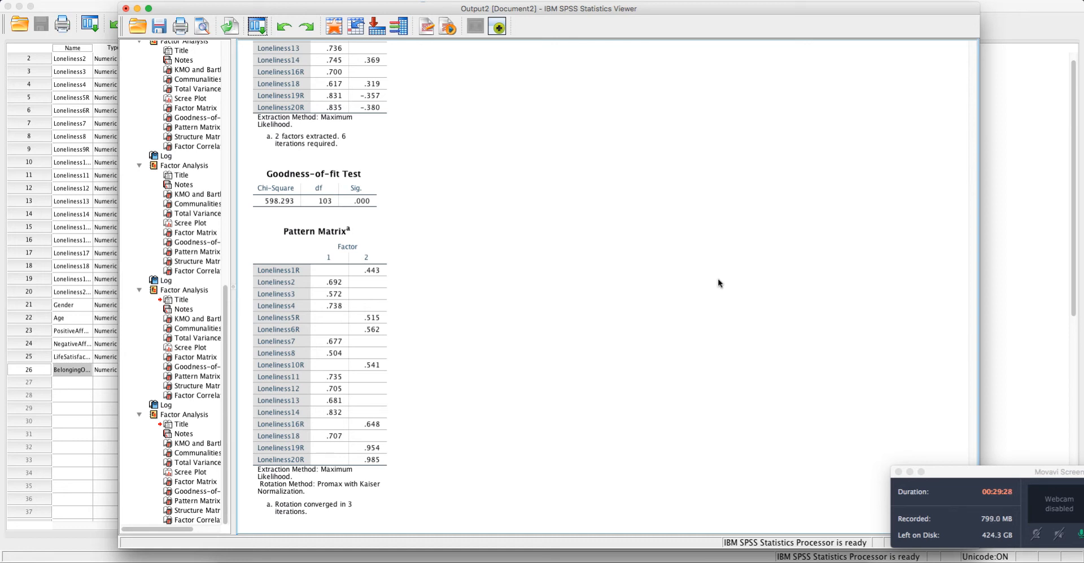
Examine the latest Pattern Matrix again, and check the extraction communality of Loneliness1R in the Communalities table.
{"action": "scroll", "coordinate": [718, 280], "scroll_direction": "down", "scroll_amount": 3}
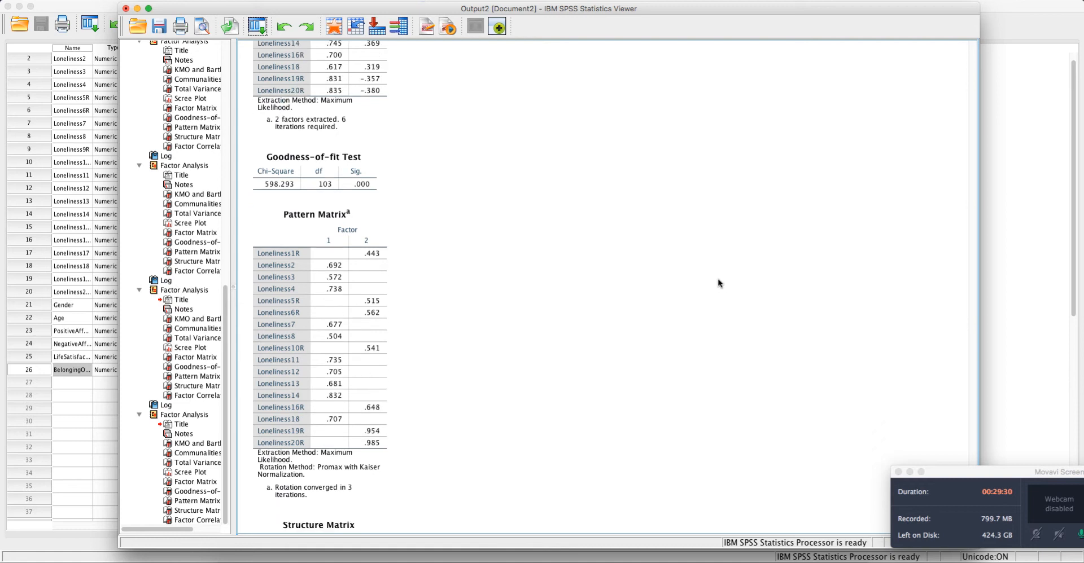
{"action": "scroll", "coordinate": [718, 283], "scroll_direction": "down", "scroll_amount": 5}
{"action": "left_click", "coordinate": [323, 395]}
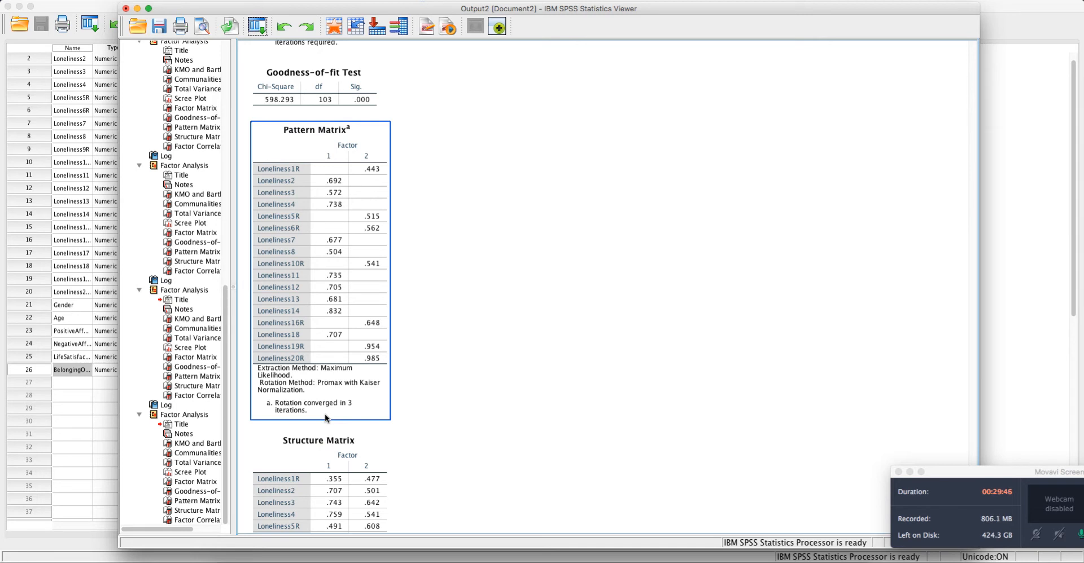
{"action": "scroll", "coordinate": [324, 414], "scroll_direction": "up", "scroll_amount": 20}
{"action": "scroll", "coordinate": [655, 215], "scroll_direction": "up", "scroll_amount": 20}
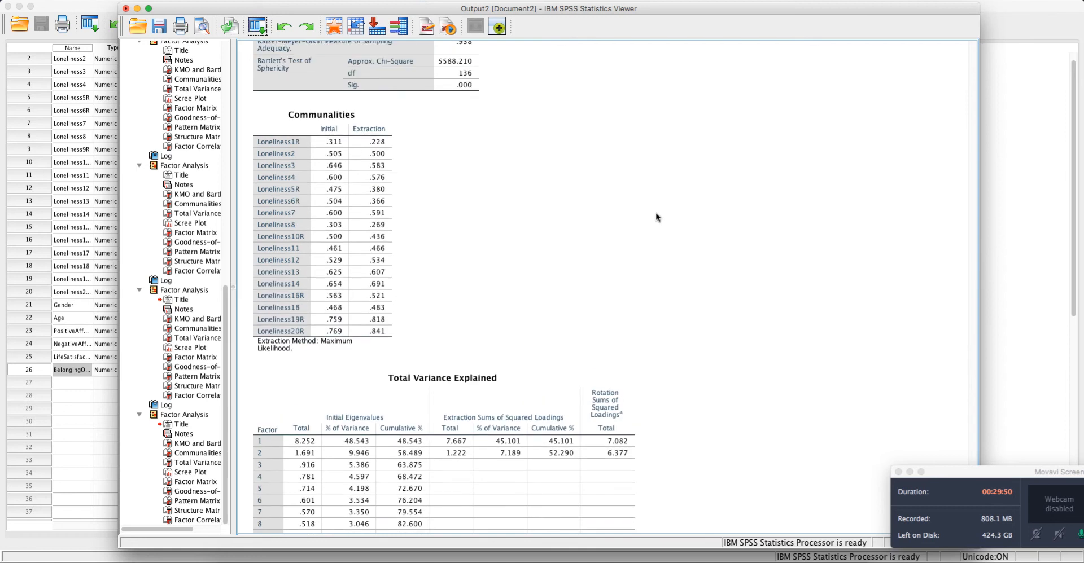
{"action": "scroll", "coordinate": [655, 218], "scroll_direction": "up", "scroll_amount": 3}
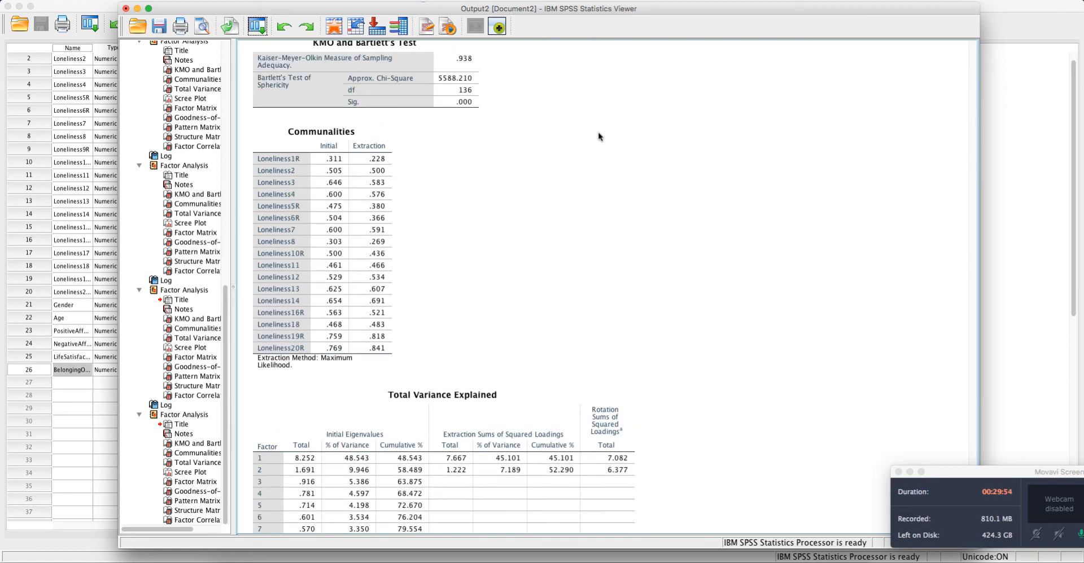
{"action": "left_click", "coordinate": [381, 161]}
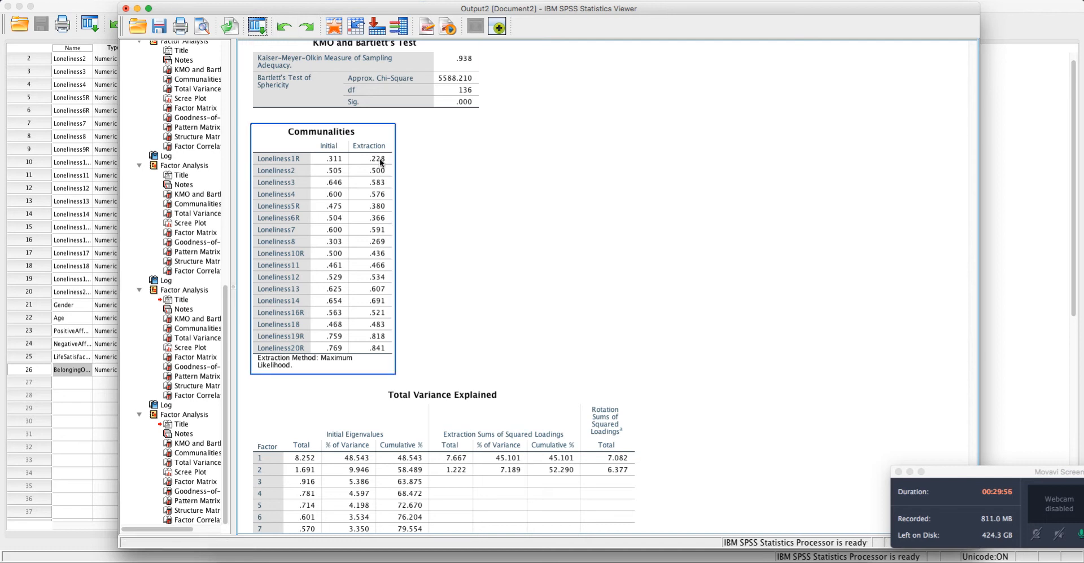
{"action": "left_click", "coordinate": [510, 218]}
Switch to the Word document with the UCLA-LS items and highlight item 1 and its phrase "in tune" to review the wording.
{"action": "left_click", "coordinate": [824, 562]}
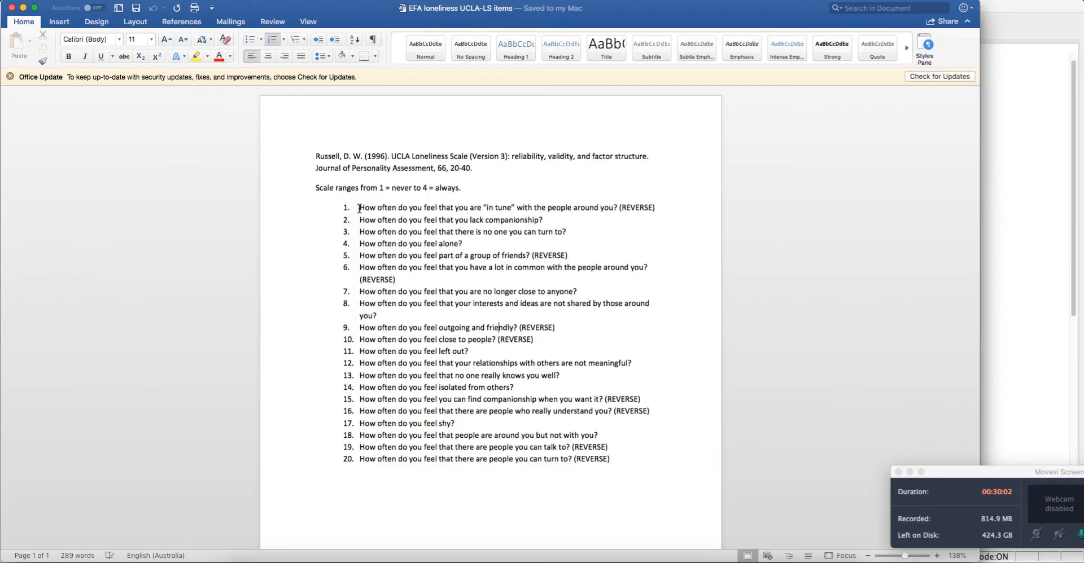
{"action": "left_click_drag", "start_coordinate": [359, 208], "coordinate": [617, 210]}
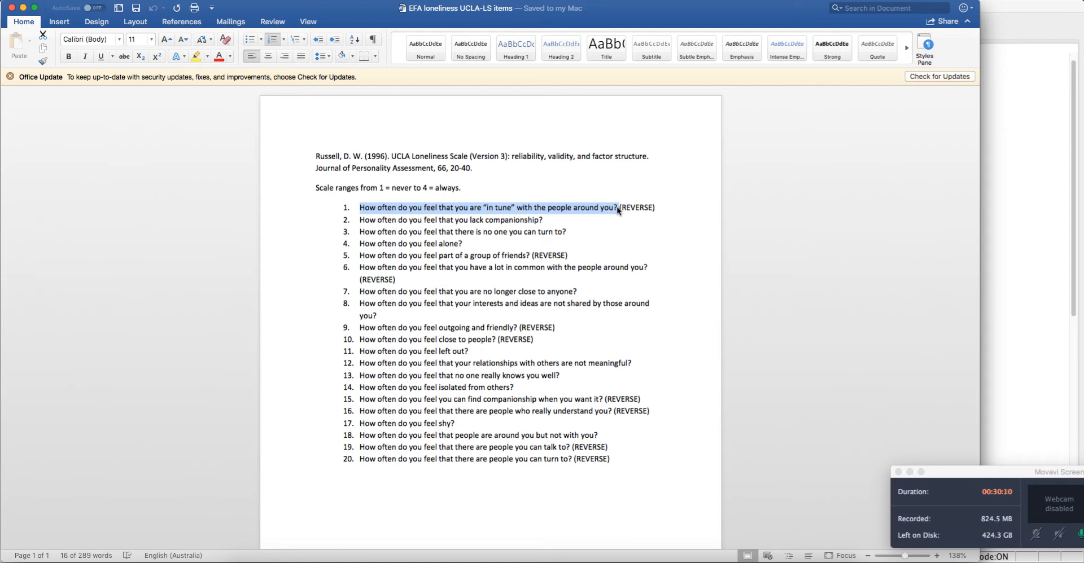
{"action": "left_click", "coordinate": [481, 208]}
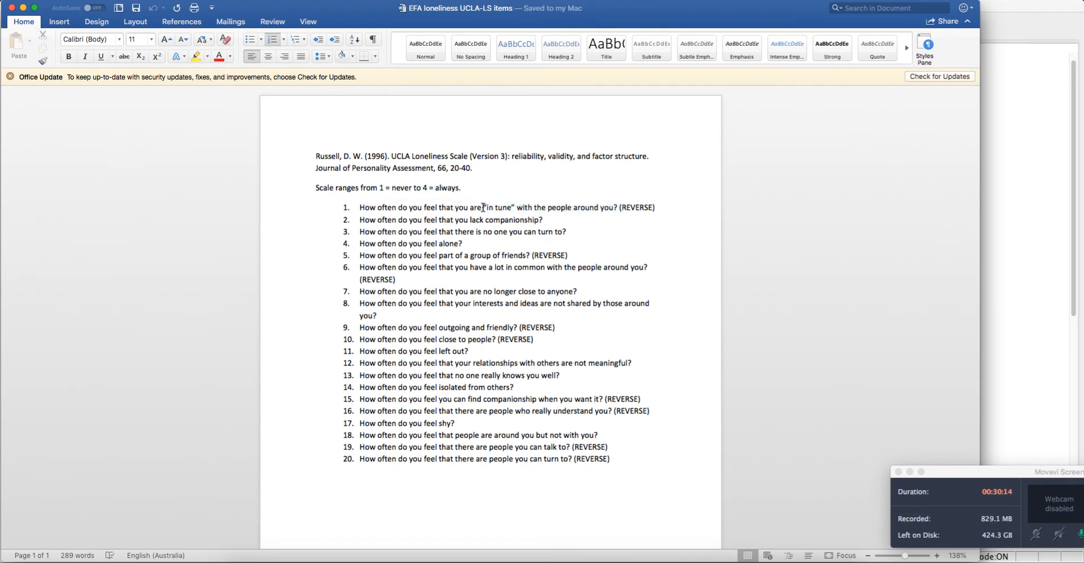
{"action": "left_click_drag", "start_coordinate": [482, 208], "coordinate": [515, 207]}
{"action": "left_click", "coordinate": [512, 207]}
{"action": "left_click_drag", "start_coordinate": [360, 208], "coordinate": [597, 211]}
{"action": "left_click_drag", "start_coordinate": [614, 210], "coordinate": [617, 209]}
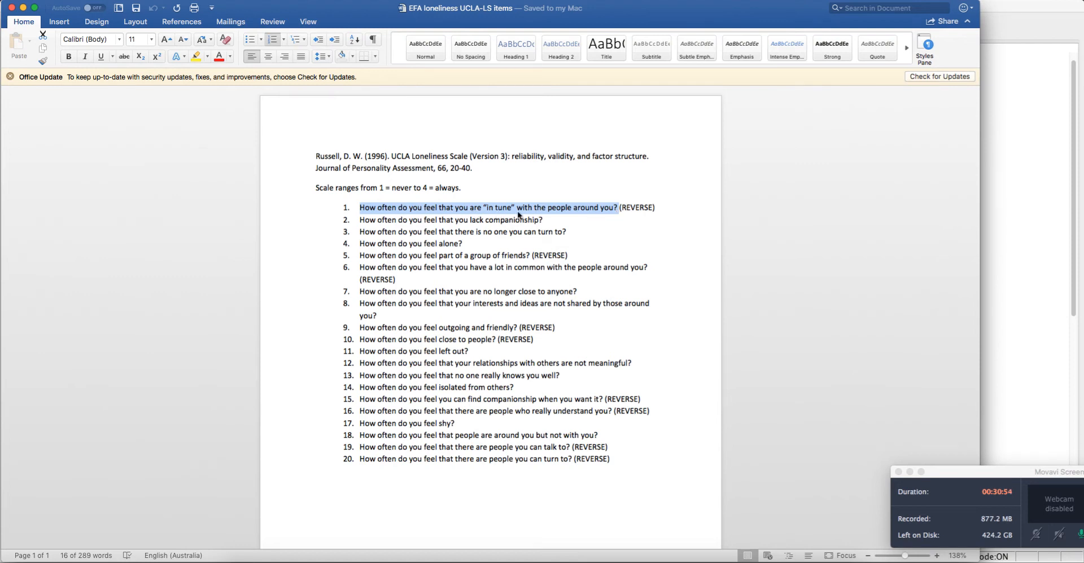
{"action": "left_click", "coordinate": [483, 208]}
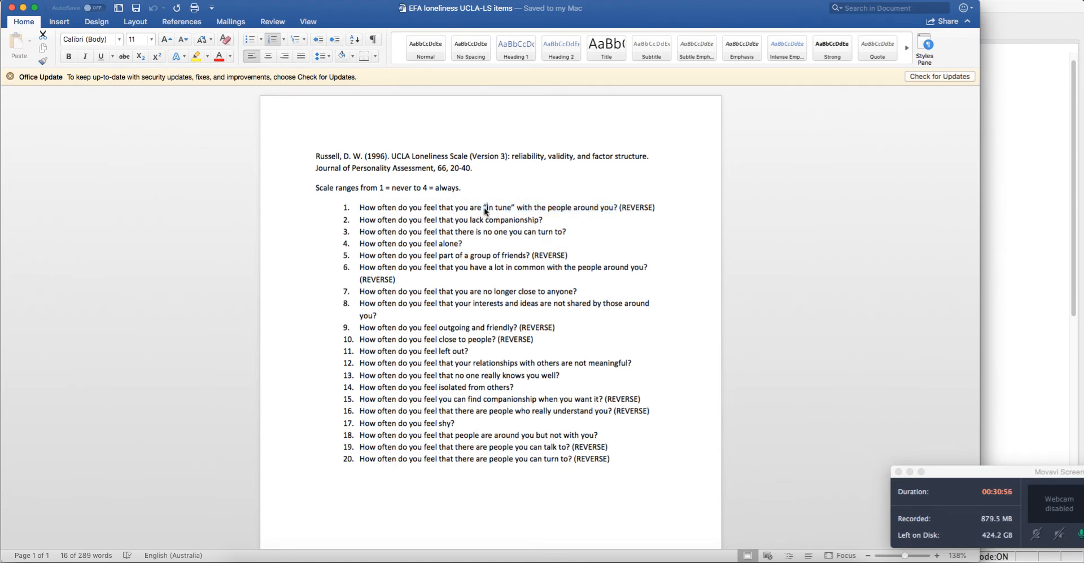
{"action": "left_click_drag", "start_coordinate": [483, 207], "coordinate": [515, 207]}
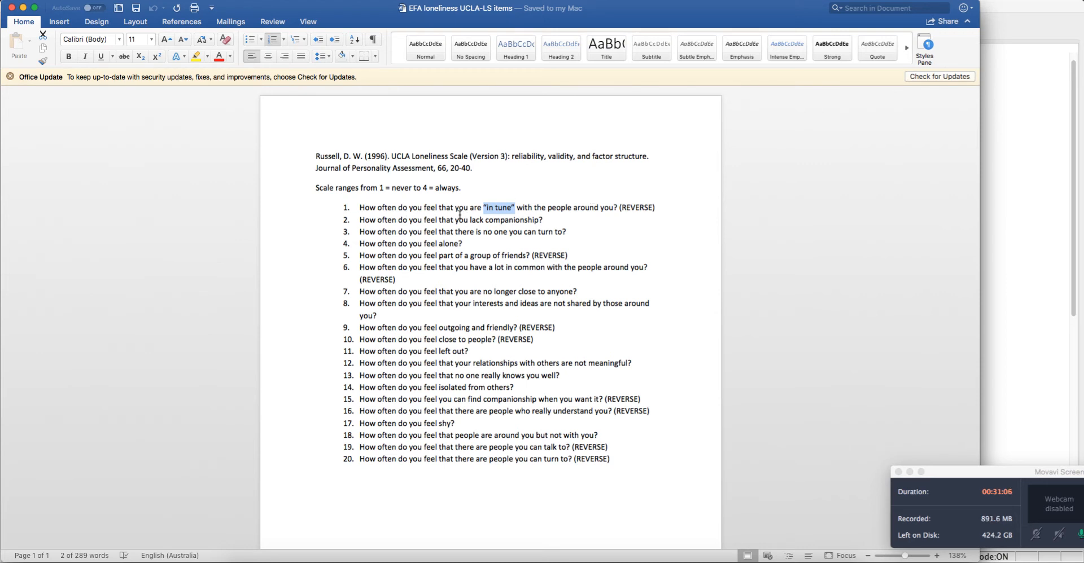
Return to the SPSS output and rerun the factor analysis with Loneliness1R also removed from the variables.
{"action": "left_click", "coordinate": [1006, 196]}
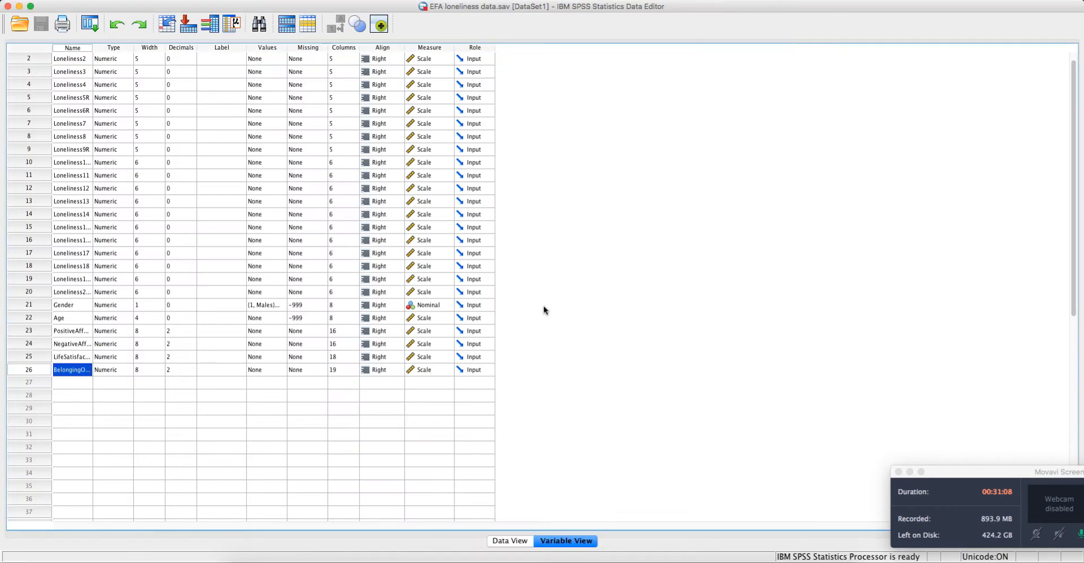
{"action": "key", "text": "ctrl+Up"}
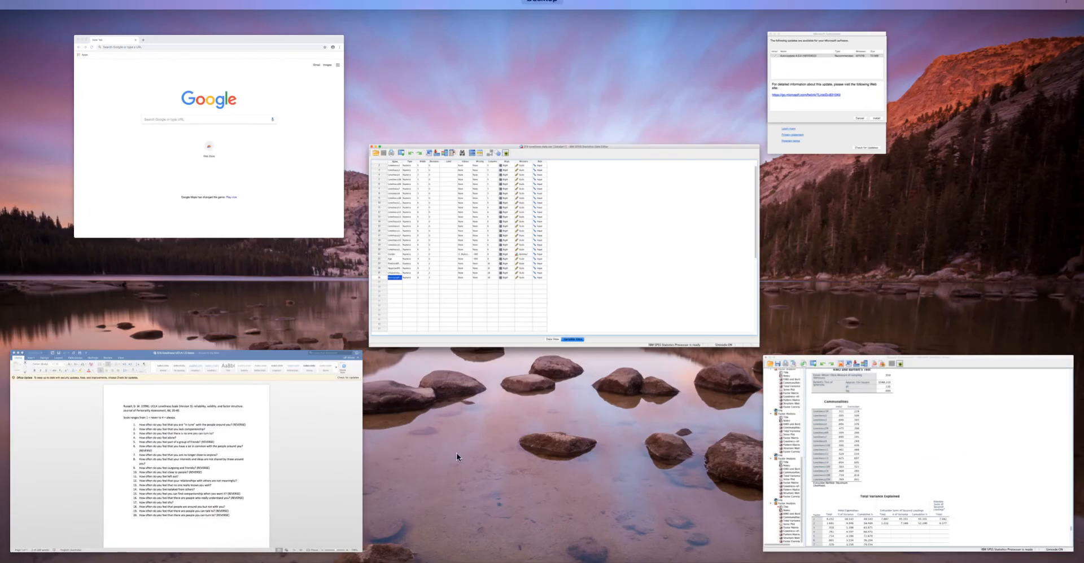
{"action": "left_click", "coordinate": [934, 451]}
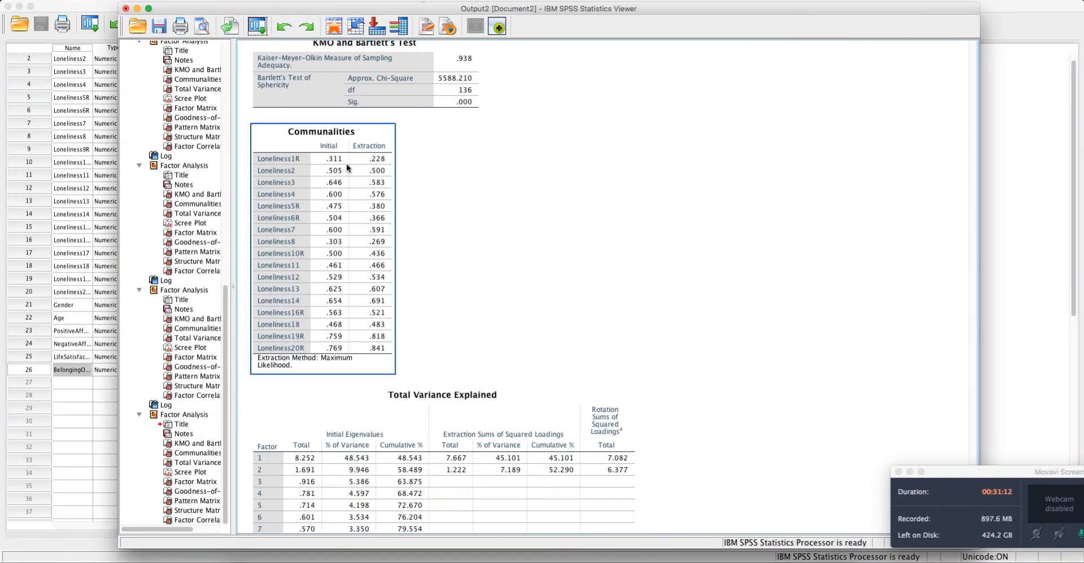
{"action": "left_click", "coordinate": [262, 27]}
{"action": "left_click", "coordinate": [282, 42]}
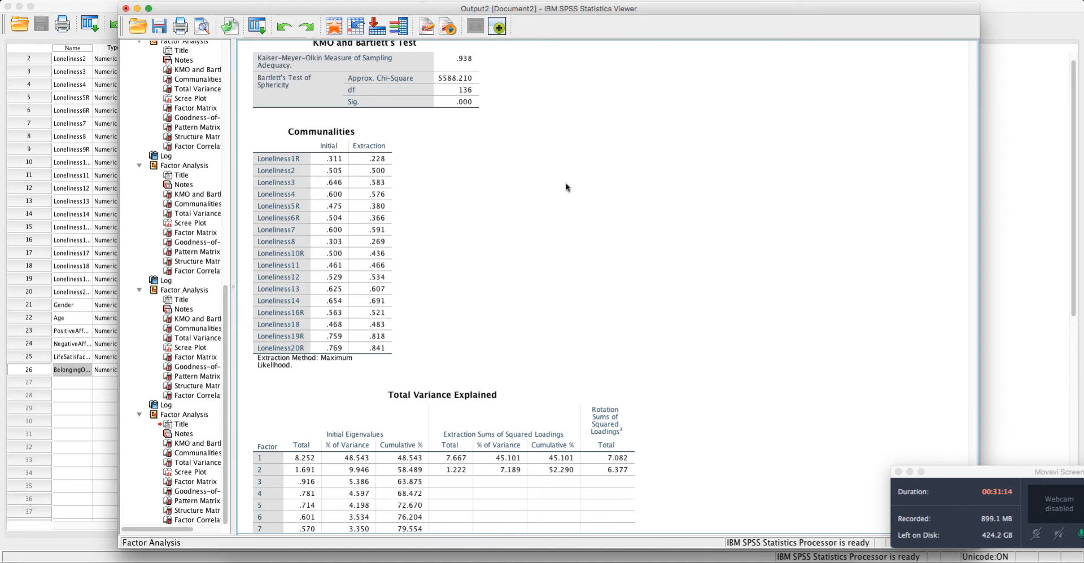
{"action": "left_click", "coordinate": [594, 162]}
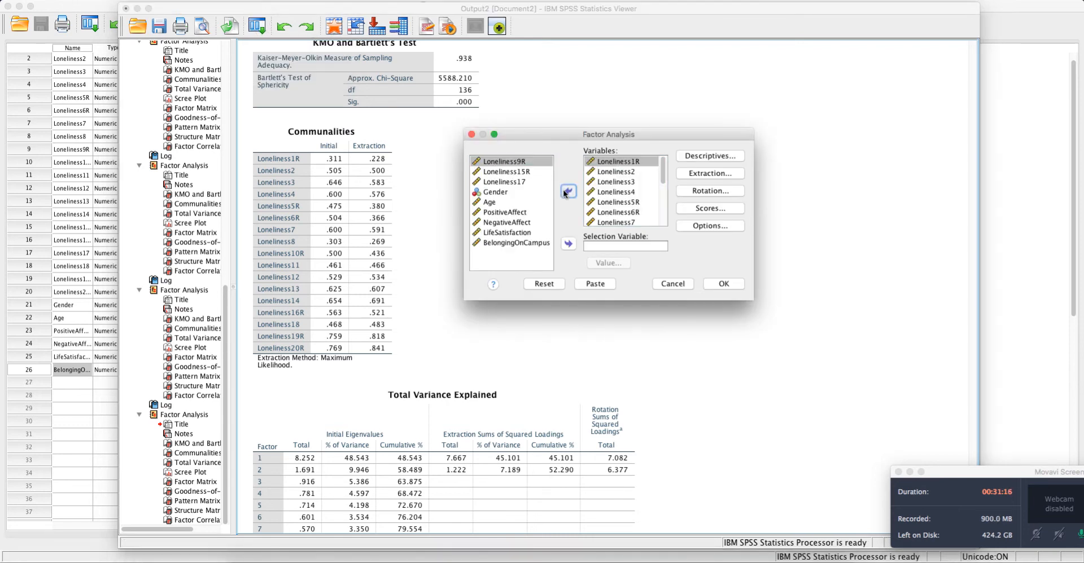
{"action": "left_click", "coordinate": [568, 191]}
{"action": "left_click", "coordinate": [724, 284]}
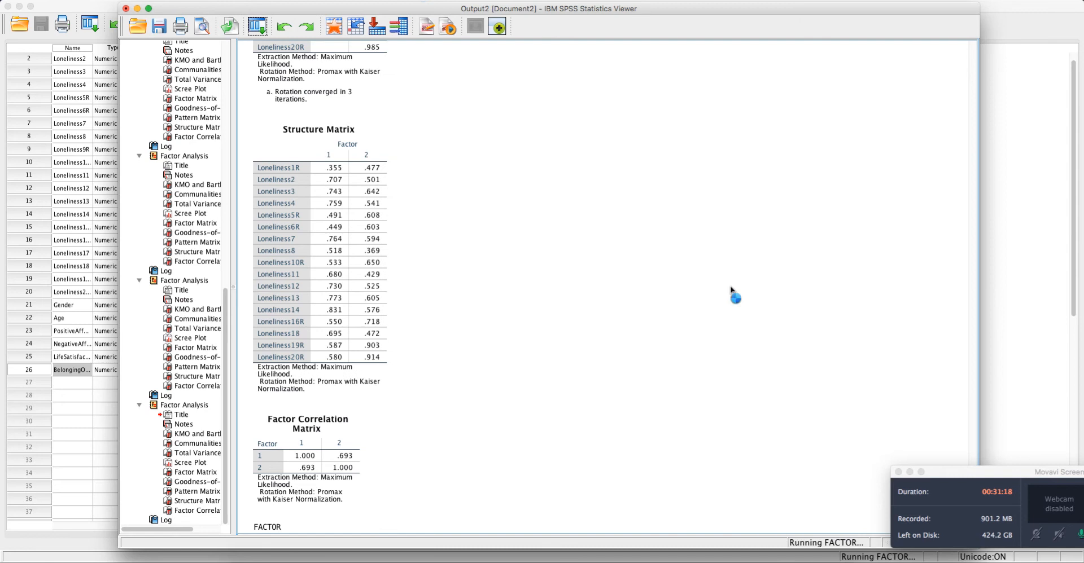
Check the Communalities, Total Variance Explained and Scree Plot of the analysis without Loneliness1R.
{"action": "left_click", "coordinate": [471, 115]}
{"action": "left_click", "coordinate": [350, 205]}
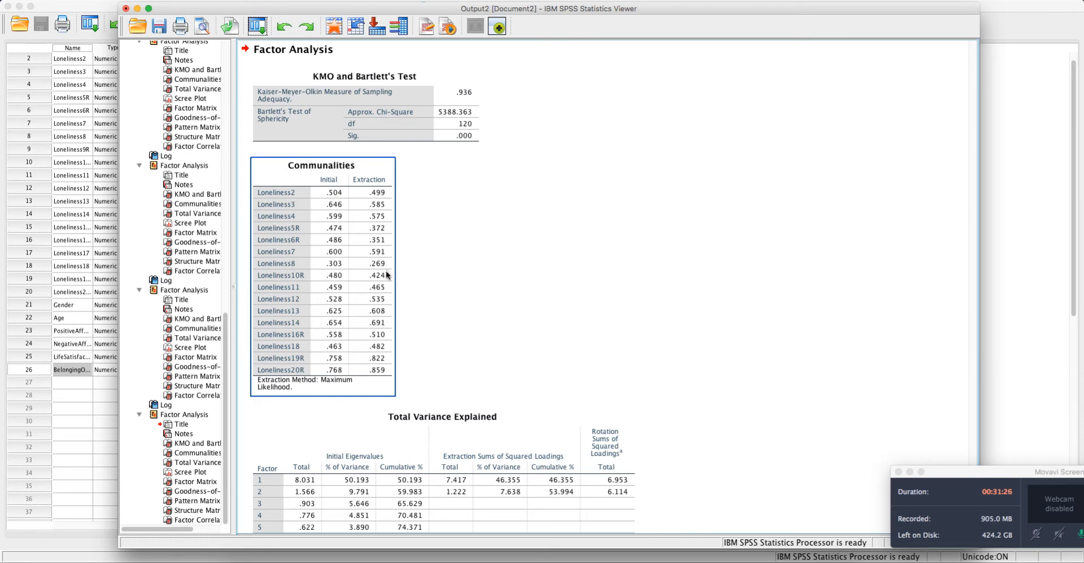
{"action": "scroll", "coordinate": [600, 317], "scroll_direction": "down", "scroll_amount": 5}
{"action": "left_click", "coordinate": [600, 318]}
{"action": "scroll", "coordinate": [600, 319], "scroll_direction": "down", "scroll_amount": 3}
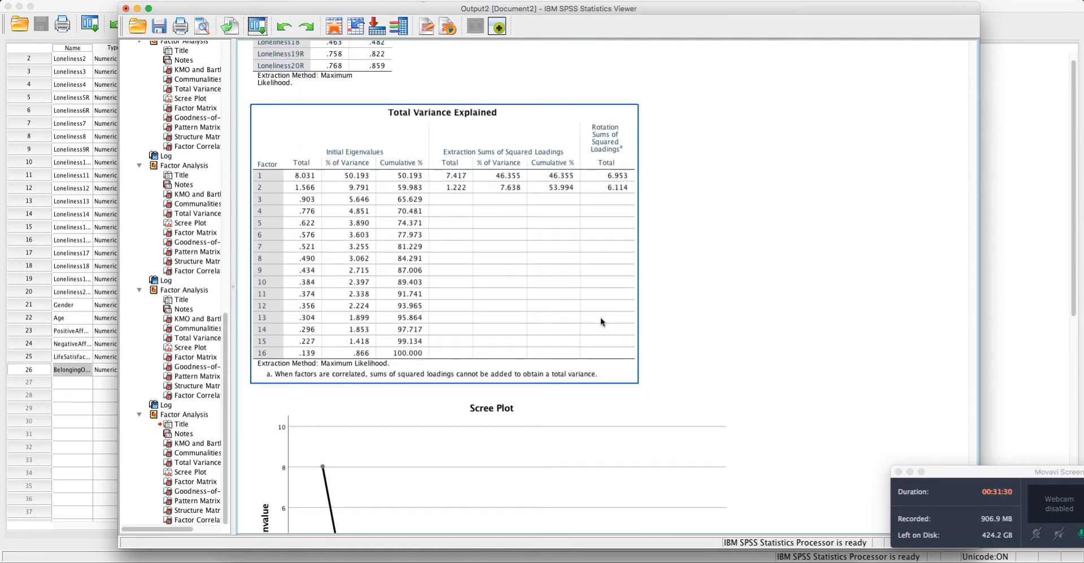
{"action": "scroll", "coordinate": [601, 322], "scroll_direction": "down", "scroll_amount": 6}
{"action": "left_click", "coordinate": [601, 322]}
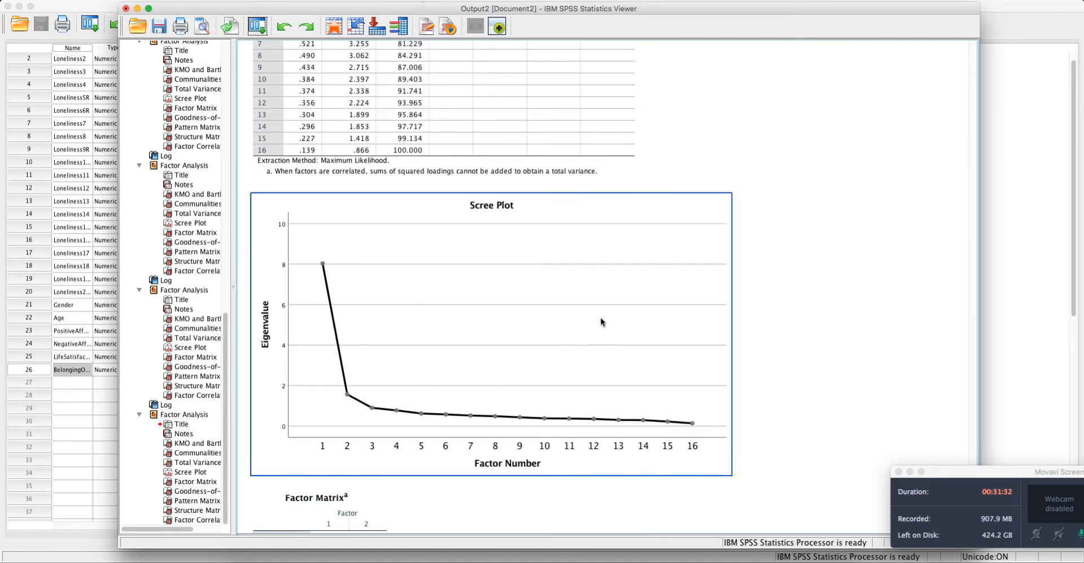
Review the Pattern Matrix loadings and the Goodness-of-fit Test of the analysis without Loneliness1R.
{"action": "scroll", "coordinate": [600, 319], "scroll_direction": "down", "scroll_amount": 18}
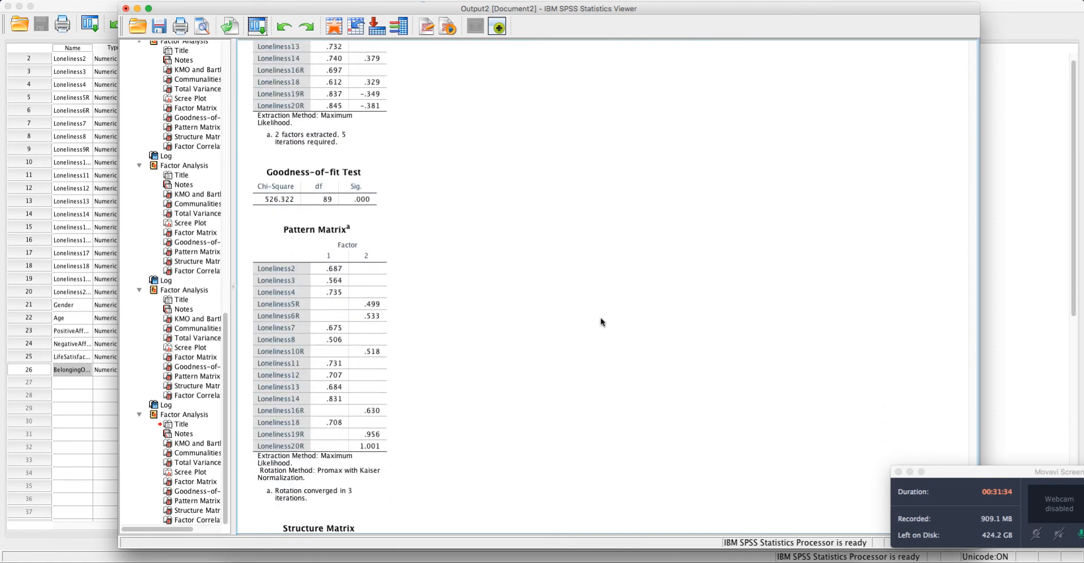
{"action": "left_click", "coordinate": [340, 279]}
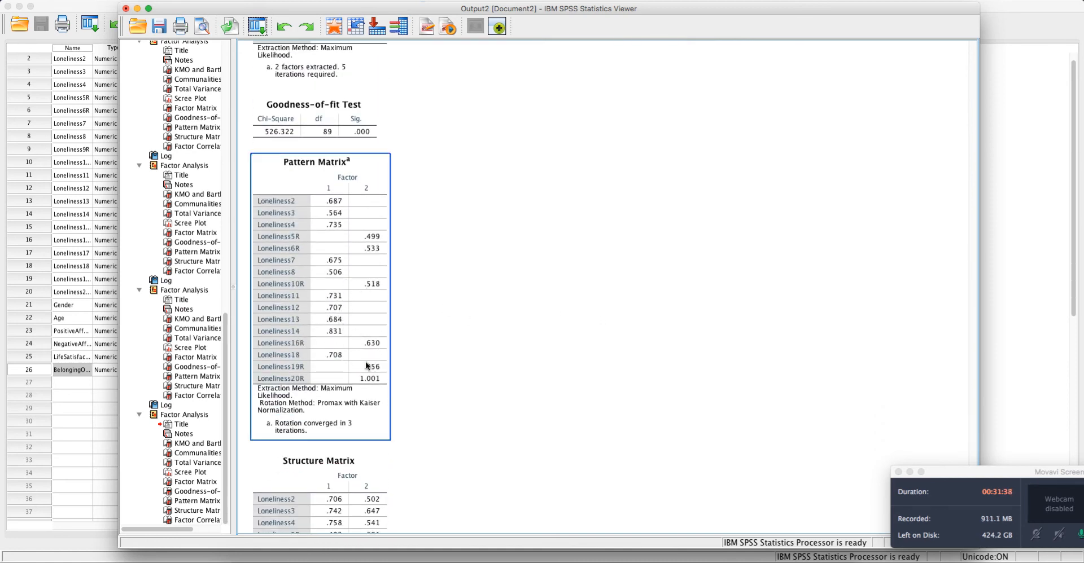
{"action": "left_click", "coordinate": [404, 384]}
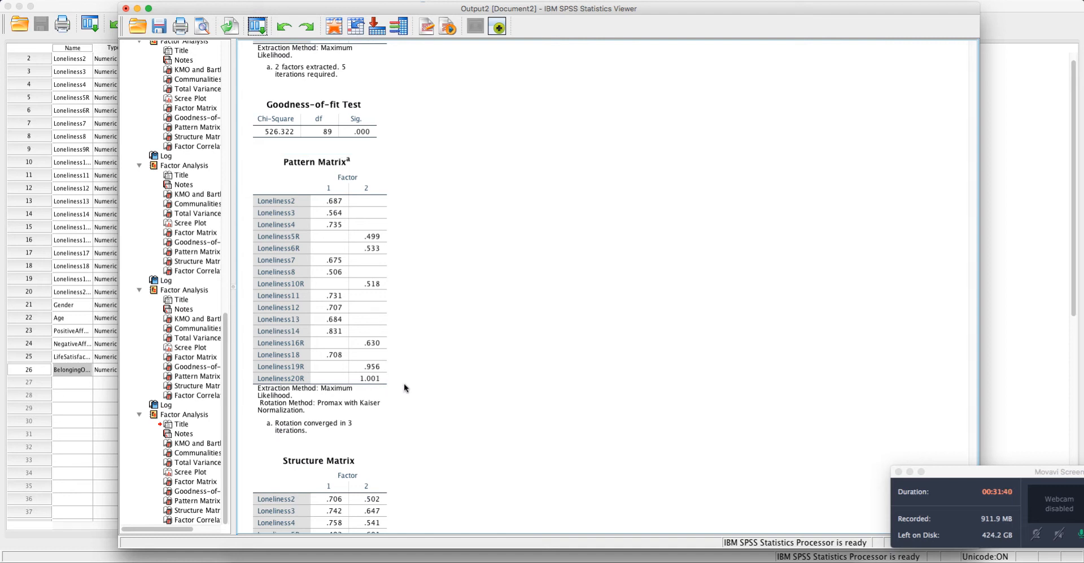
{"action": "scroll", "coordinate": [403, 384], "scroll_direction": "down", "scroll_amount": 1}
{"action": "left_click", "coordinate": [333, 142]}
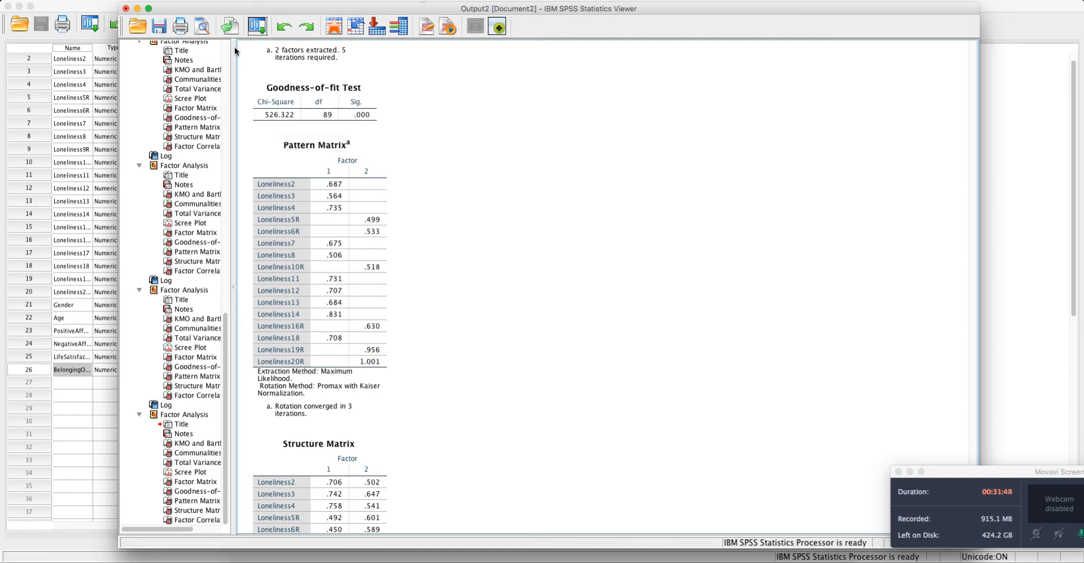
Go back to the Communalities table of the analysis without Loneliness1R and look for items with low extraction values.
{"action": "left_click", "coordinate": [258, 27]}
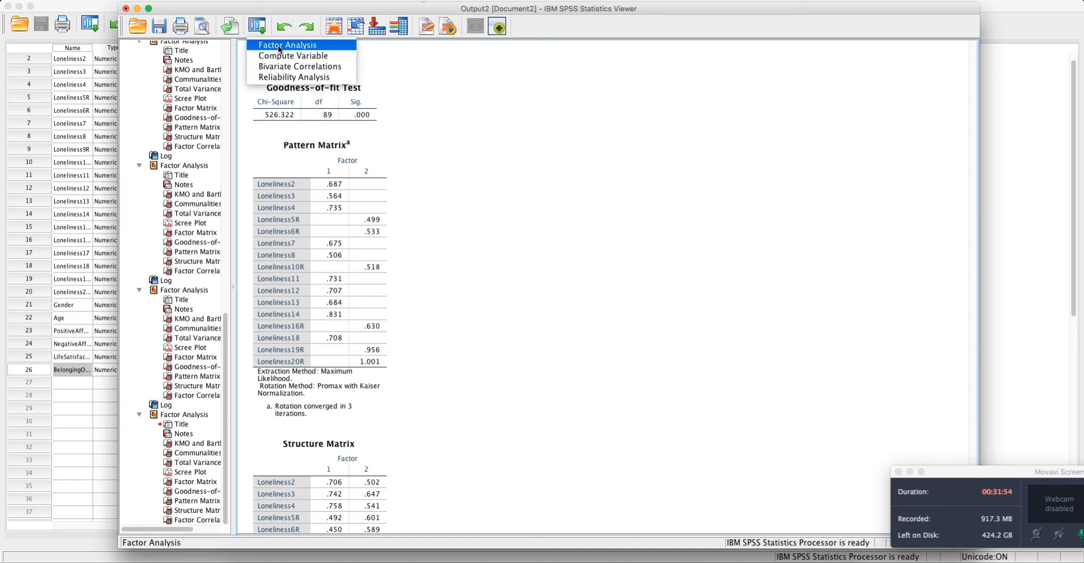
{"action": "left_click", "coordinate": [472, 144]}
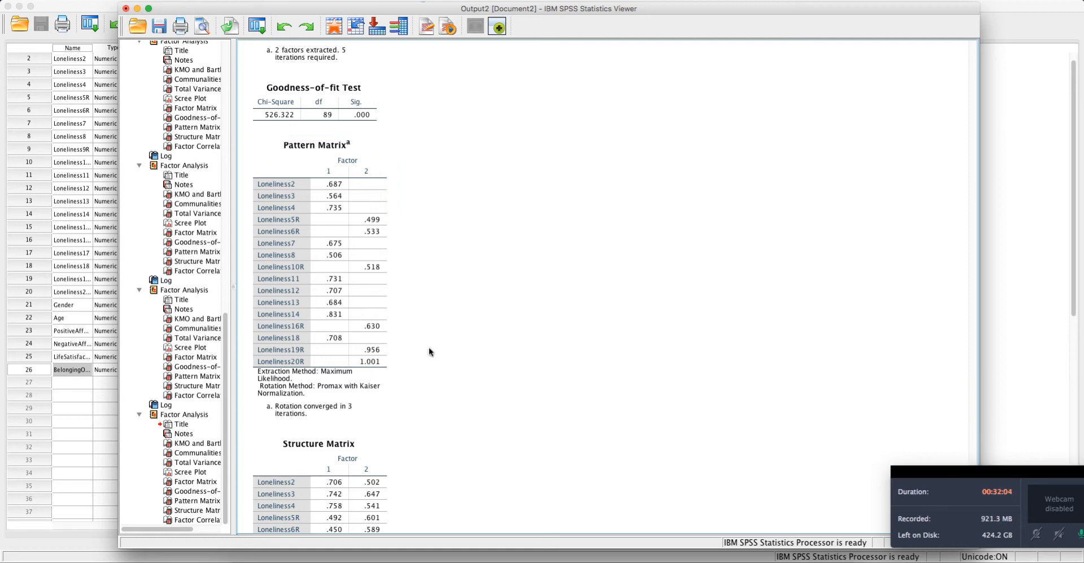
{"action": "scroll", "coordinate": [428, 347], "scroll_direction": "up", "scroll_amount": 15}
{"action": "scroll", "coordinate": [429, 347], "scroll_direction": "up", "scroll_amount": 10}
{"action": "scroll", "coordinate": [428, 347], "scroll_direction": "down", "scroll_amount": 2}
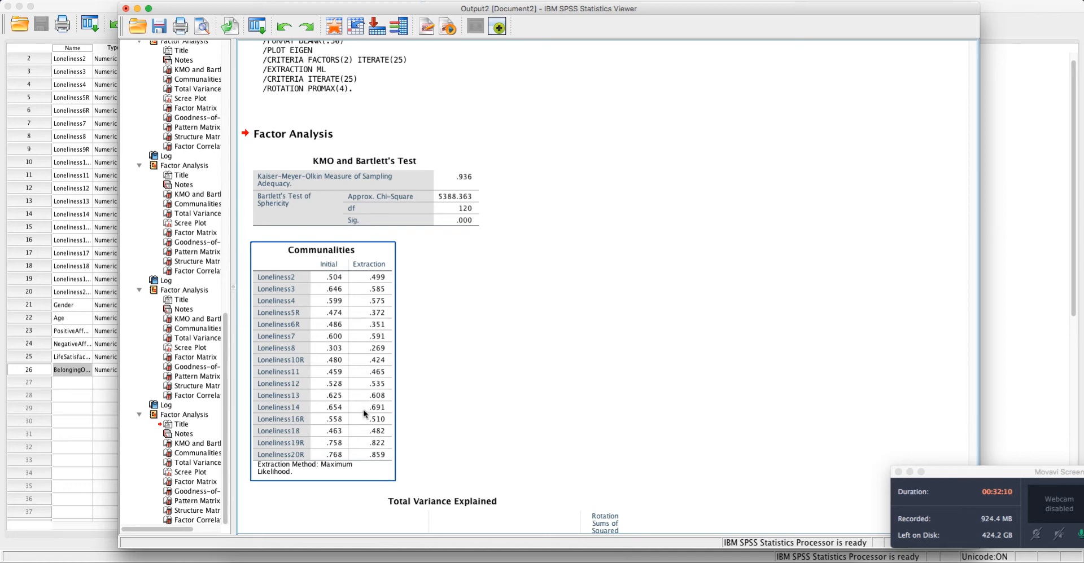
{"action": "left_click", "coordinate": [465, 397]}
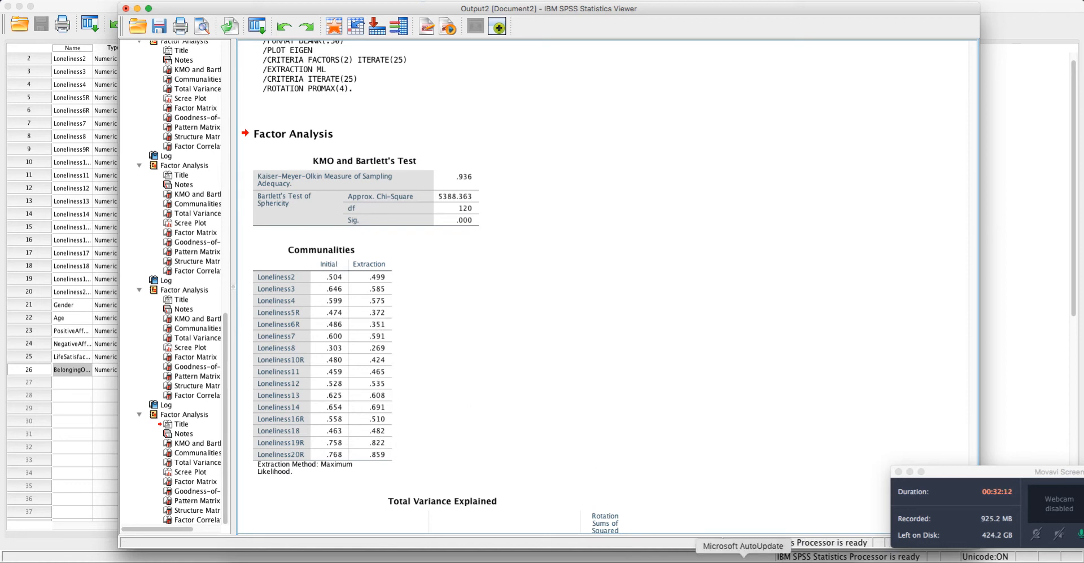
Switch to the Word document with the UCLA-LS items and highlight item 8 and its phrase "interests and ideas" to review the wording.
{"action": "key", "text": "ctrl+Up"}
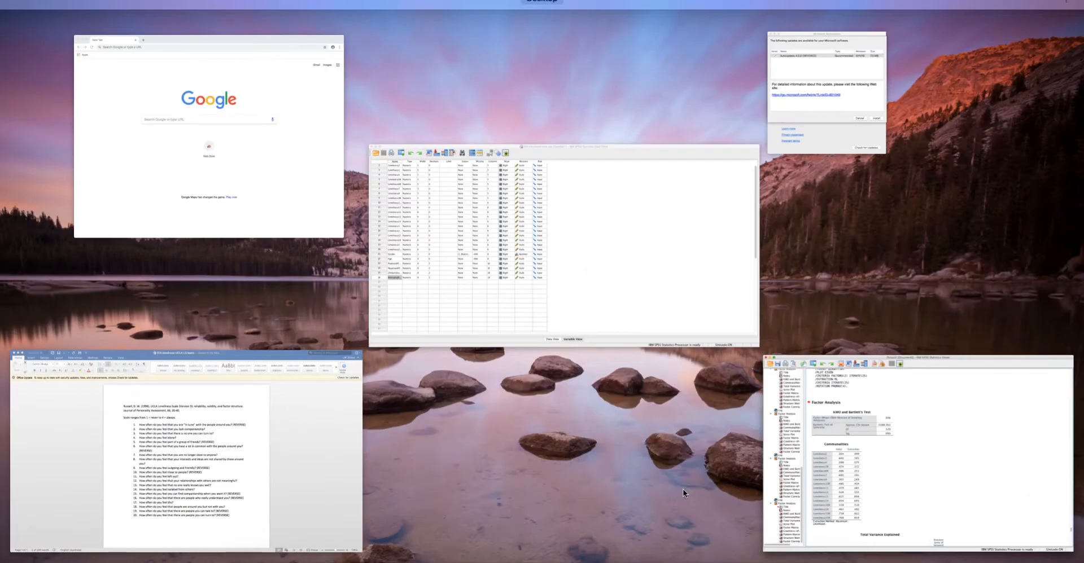
{"action": "left_click", "coordinate": [306, 405]}
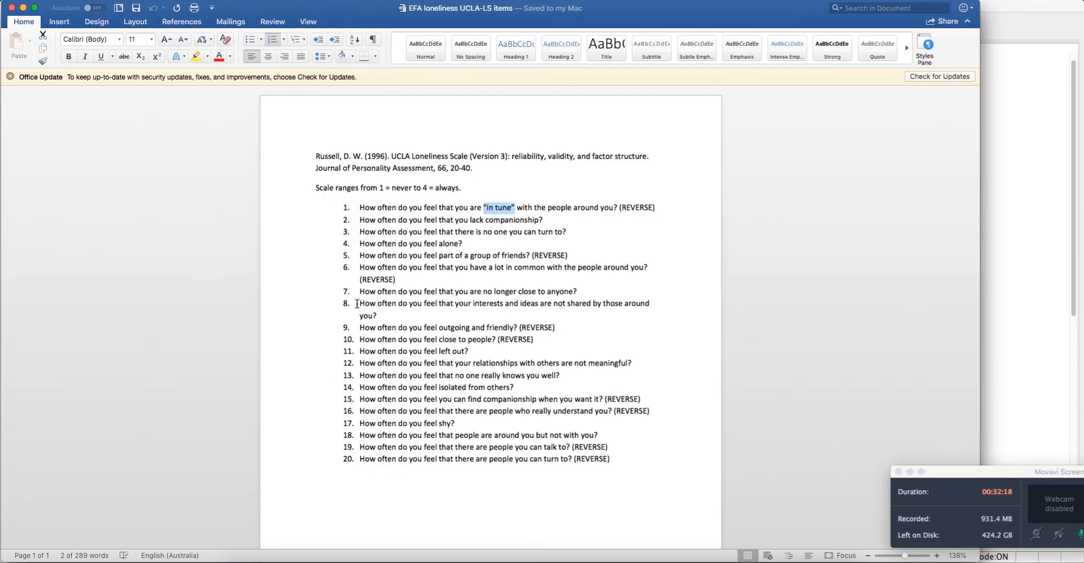
{"action": "left_click_drag", "start_coordinate": [359, 304], "coordinate": [377, 316]}
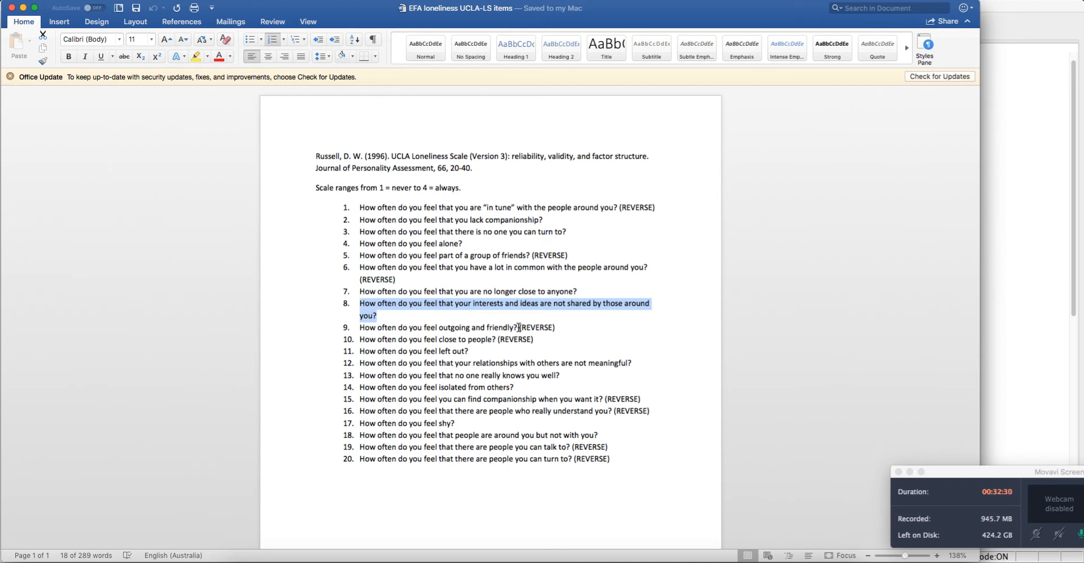
{"action": "left_click_drag", "start_coordinate": [456, 303], "coordinate": [479, 304]}
{"action": "left_click", "coordinate": [539, 304]}
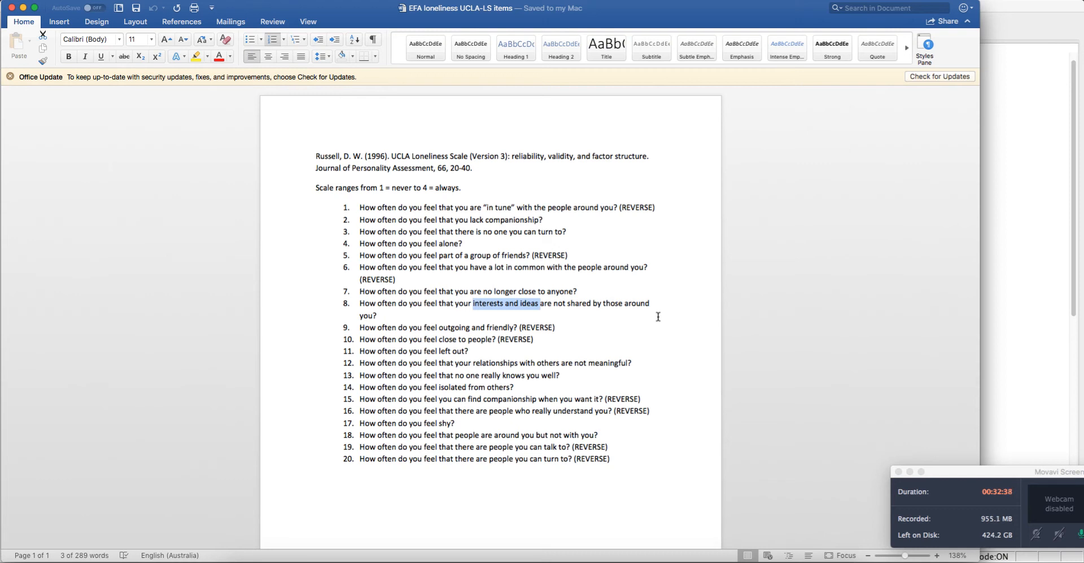
{"action": "left_click", "coordinate": [566, 310]}
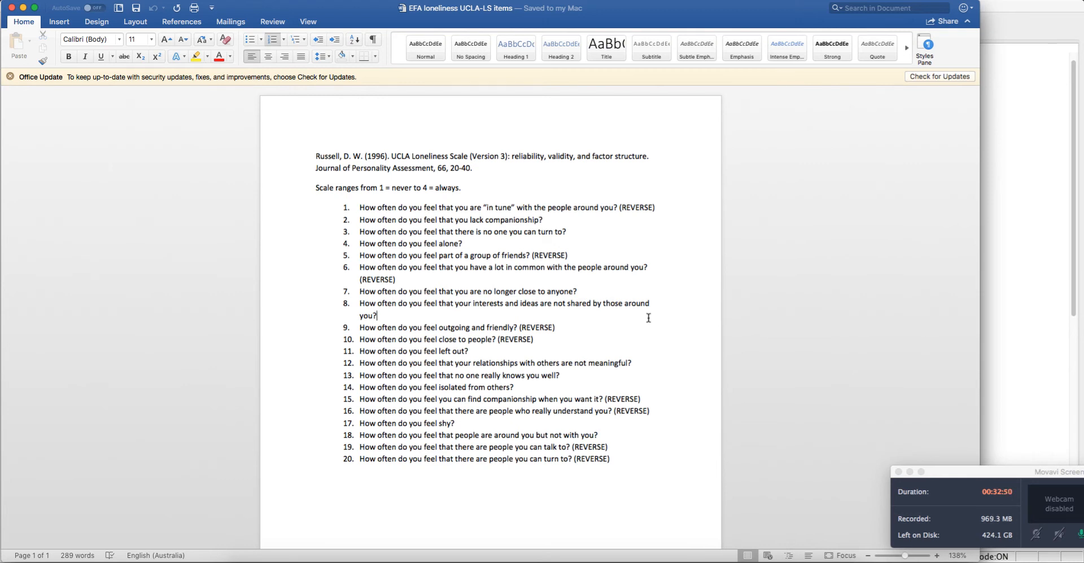
Switch back to the SPSS output viewer and rerun the factor analysis with Loneliness8 removed from the variables.
{"action": "key", "text": "ctrl+Up"}
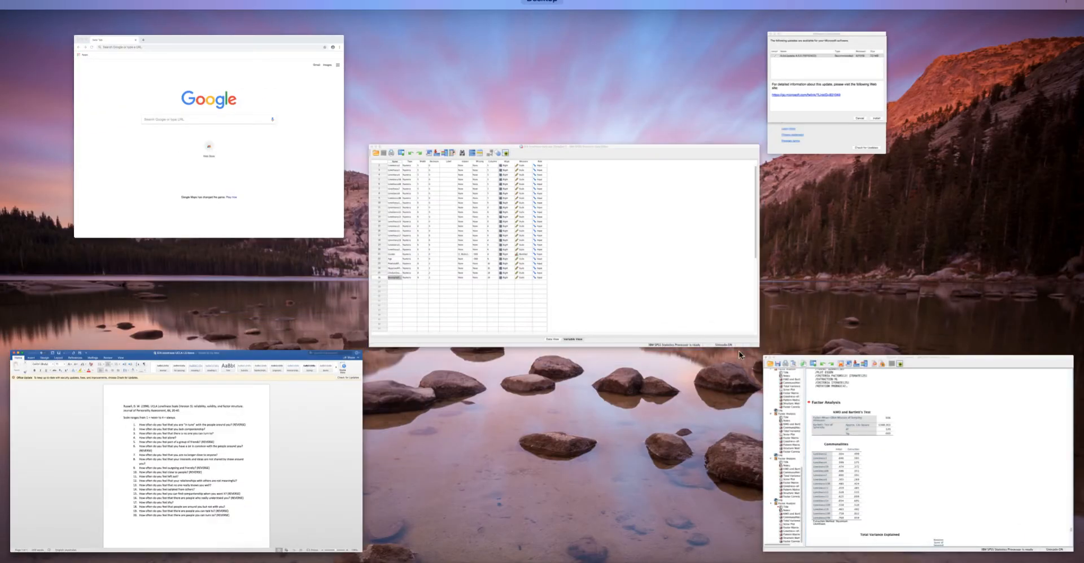
{"action": "left_click", "coordinate": [910, 412]}
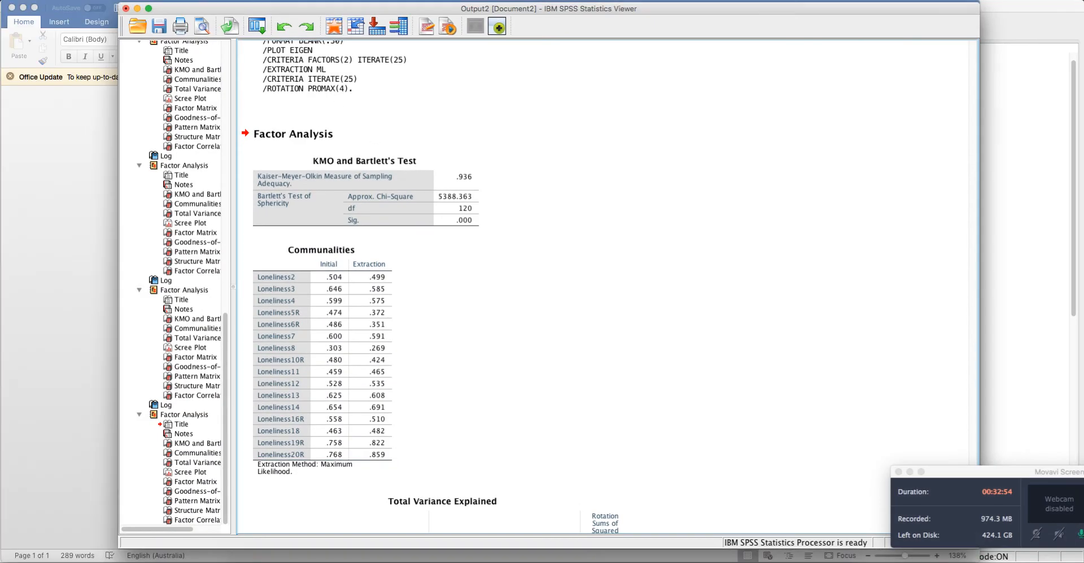
{"action": "left_click", "coordinate": [256, 26]}
{"action": "left_click", "coordinate": [277, 45]}
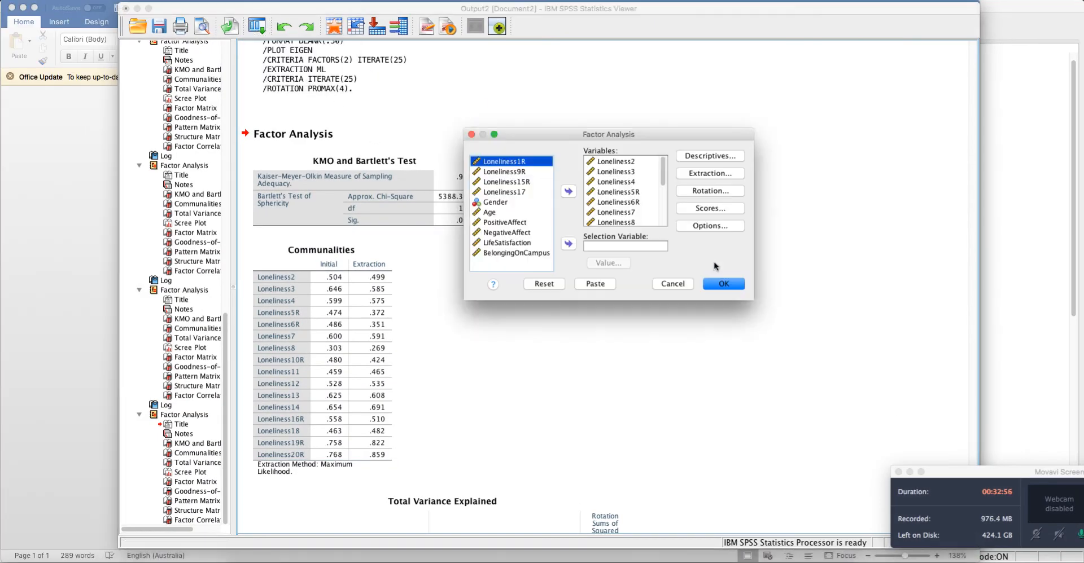
{"action": "left_click", "coordinate": [631, 223]}
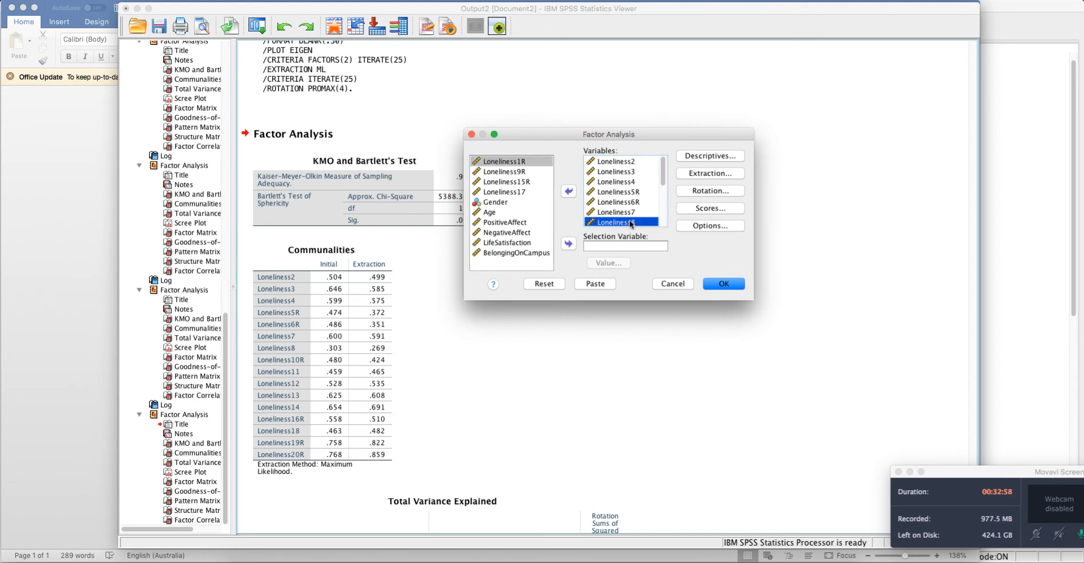
{"action": "left_click", "coordinate": [568, 193]}
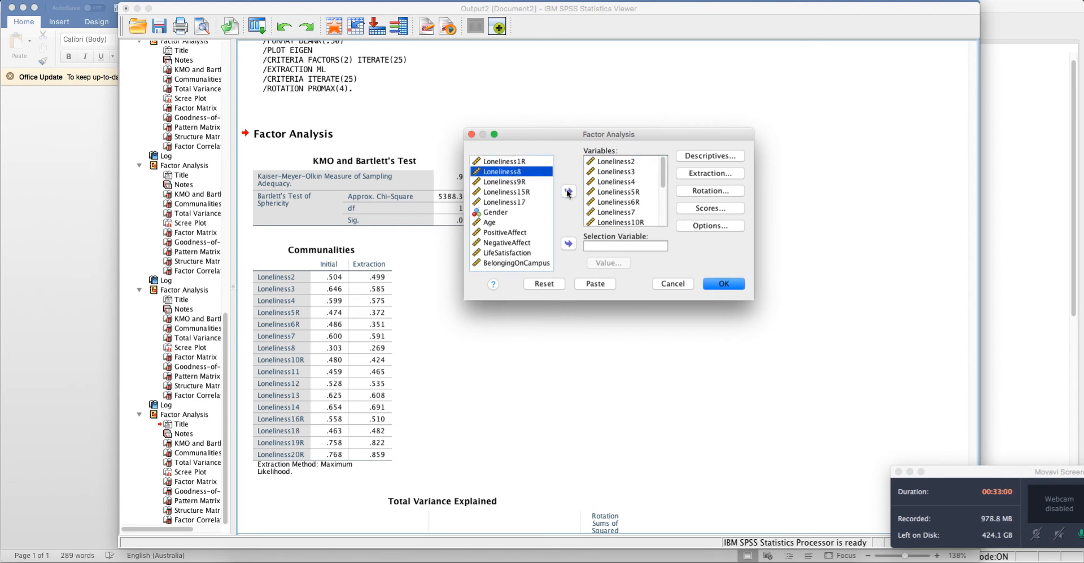
{"action": "left_click", "coordinate": [720, 281]}
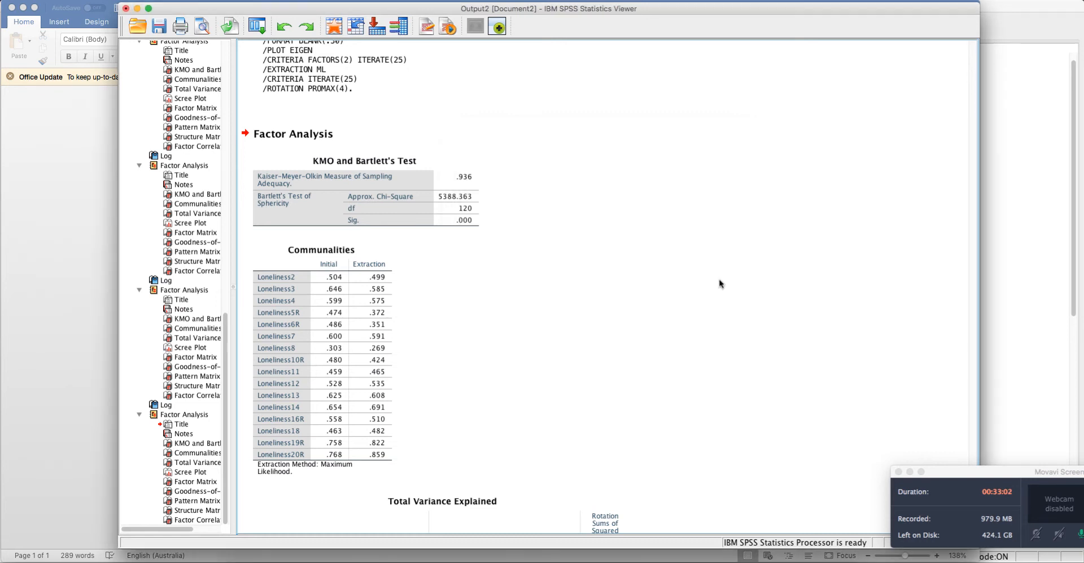
Check the Communalities, Total Variance Explained and Scree Plot of the analysis without Loneliness8.
{"action": "left_click", "coordinate": [476, 93]}
{"action": "left_click", "coordinate": [383, 194]}
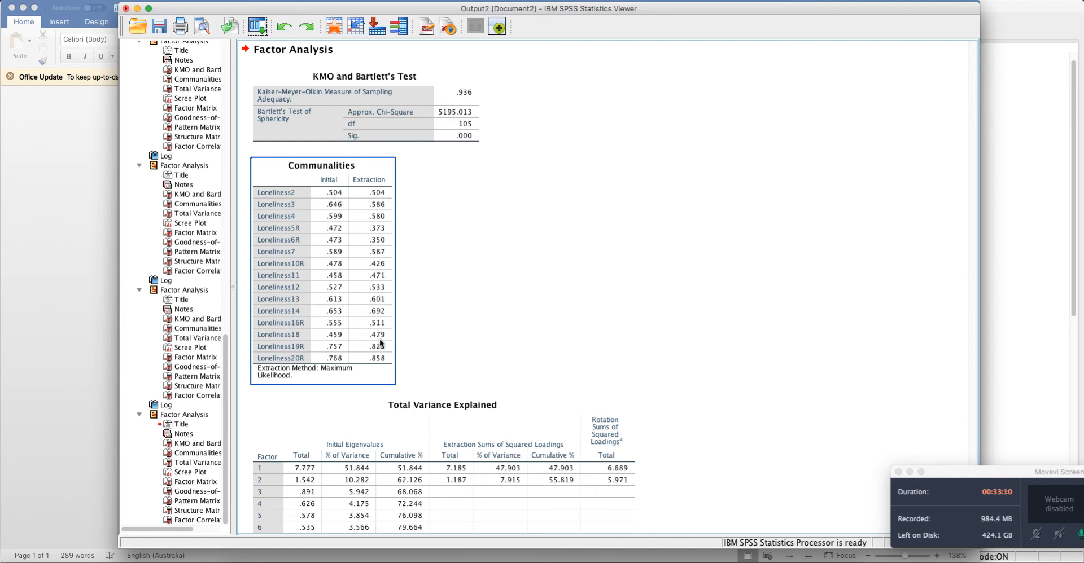
{"action": "left_click", "coordinate": [682, 315]}
{"action": "scroll", "coordinate": [791, 294], "scroll_direction": "down", "scroll_amount": 5}
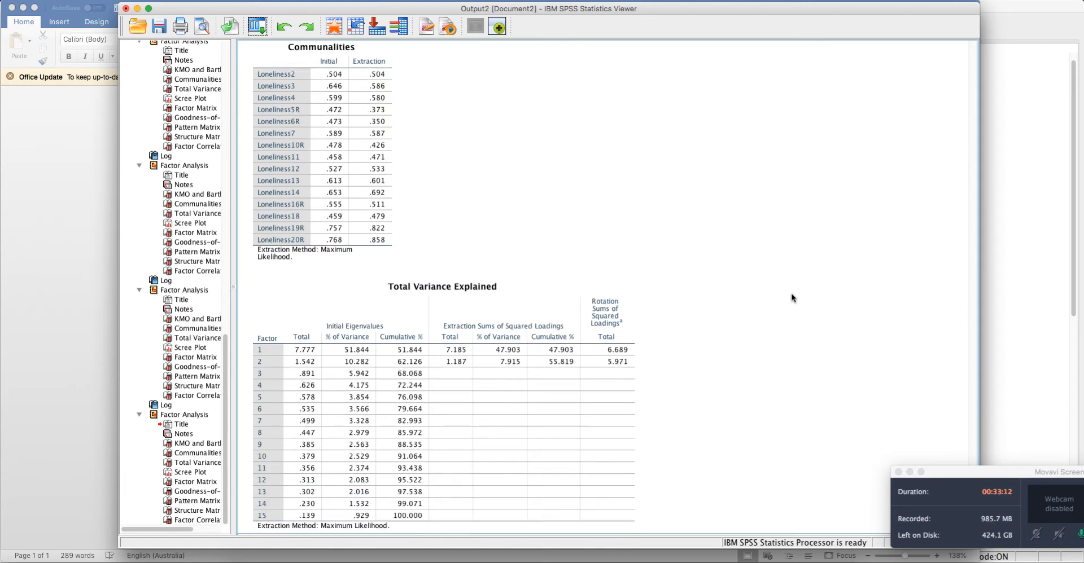
{"action": "left_click", "coordinate": [336, 268]}
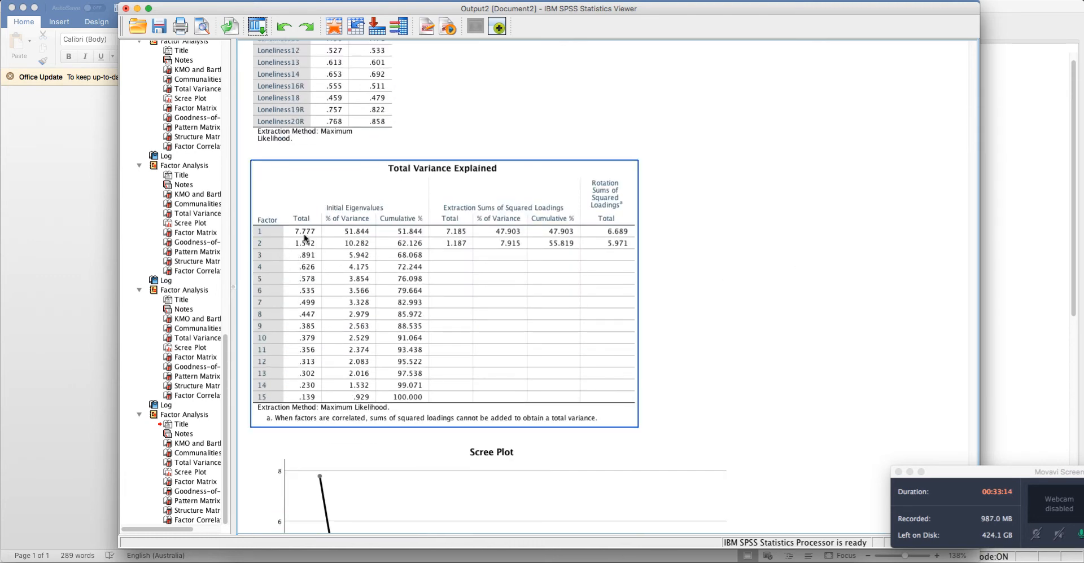
{"action": "scroll", "coordinate": [305, 239], "scroll_direction": "down", "scroll_amount": 2}
{"action": "left_click", "coordinate": [710, 186]}
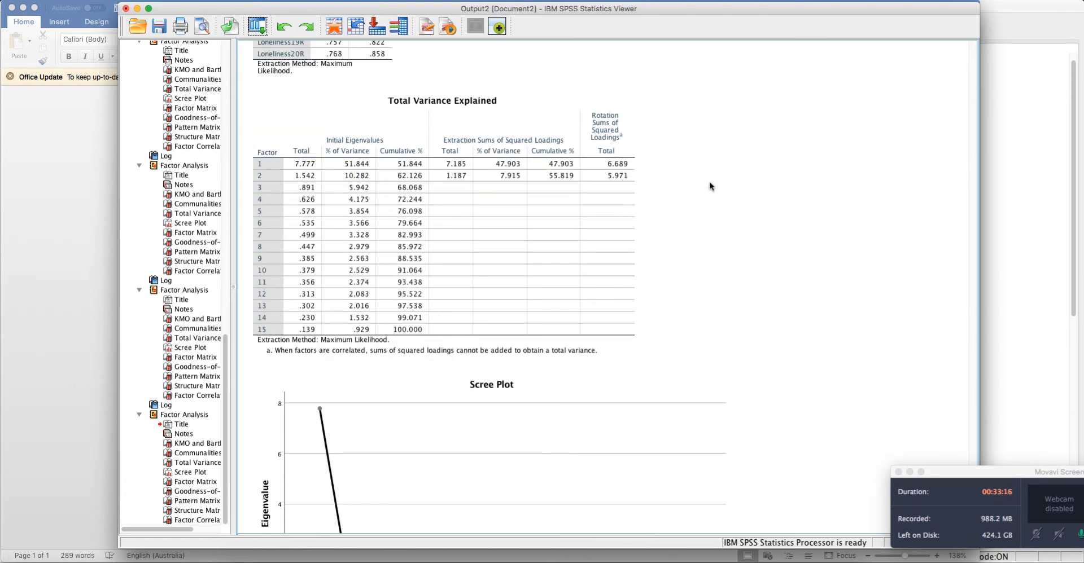
{"action": "scroll", "coordinate": [710, 186], "scroll_direction": "down", "scroll_amount": 4}
{"action": "left_click", "coordinate": [710, 186]}
{"action": "scroll", "coordinate": [710, 186], "scroll_direction": "down", "scroll_amount": 5}
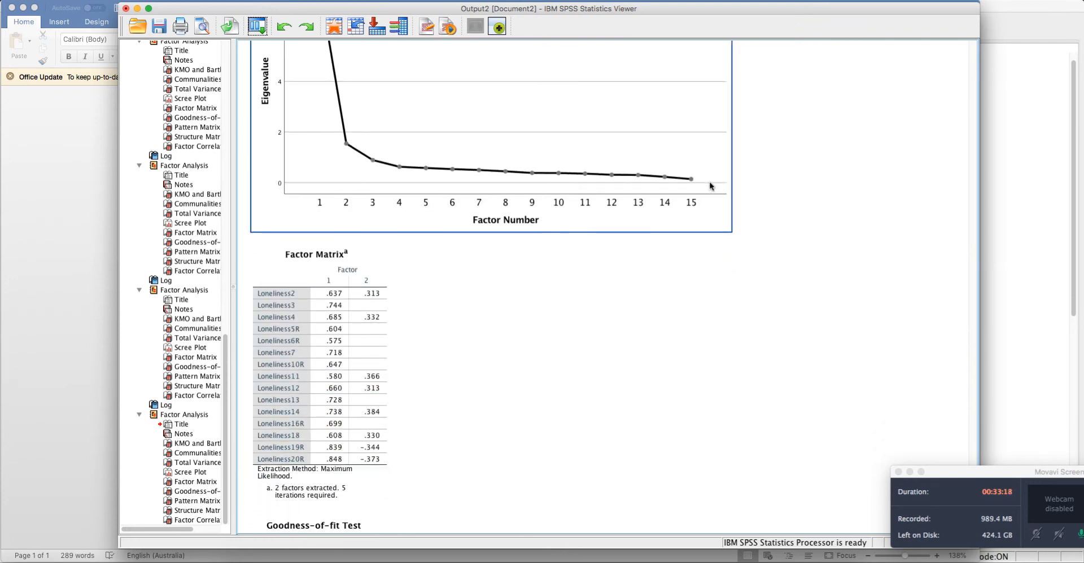
Review the Pattern Matrix of the analysis without Loneliness8 for each item's loading on the two factors.
{"action": "scroll", "coordinate": [710, 187], "scroll_direction": "down", "scroll_amount": 6}
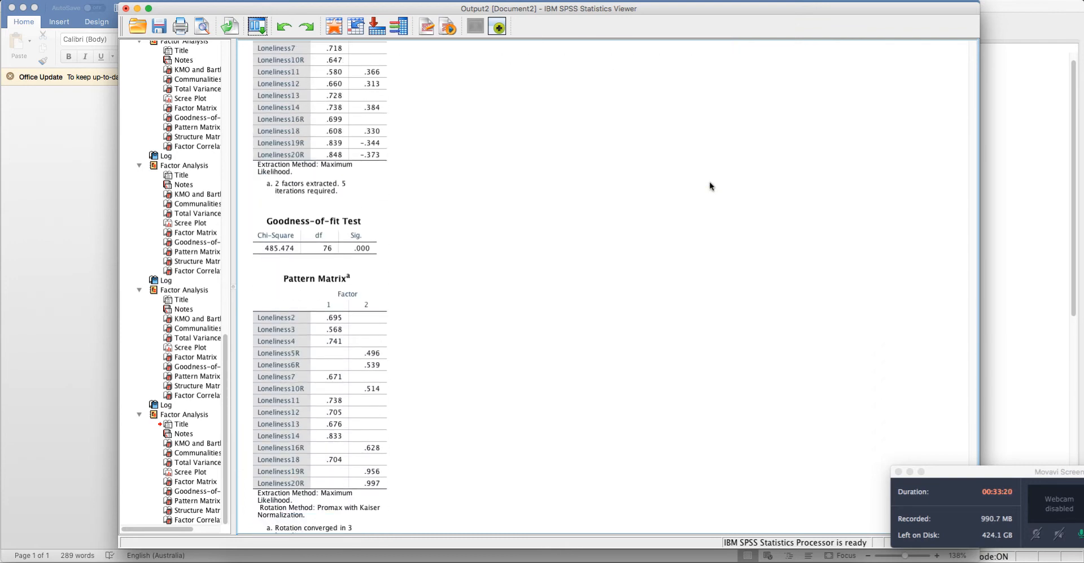
{"action": "scroll", "coordinate": [710, 187], "scroll_direction": "down", "scroll_amount": 1}
{"action": "left_click", "coordinate": [344, 301]}
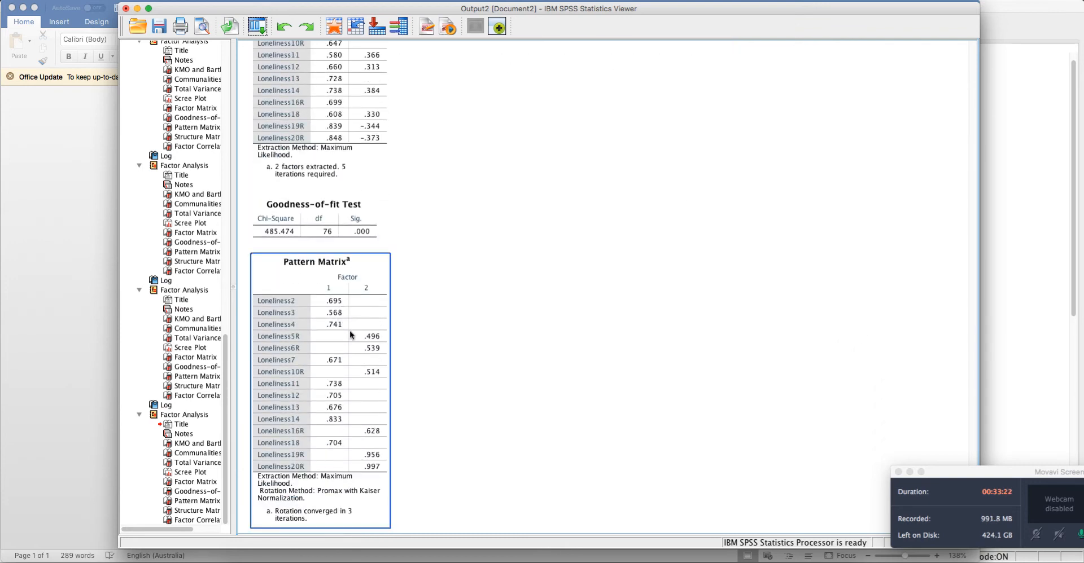
{"action": "left_click", "coordinate": [466, 468]}
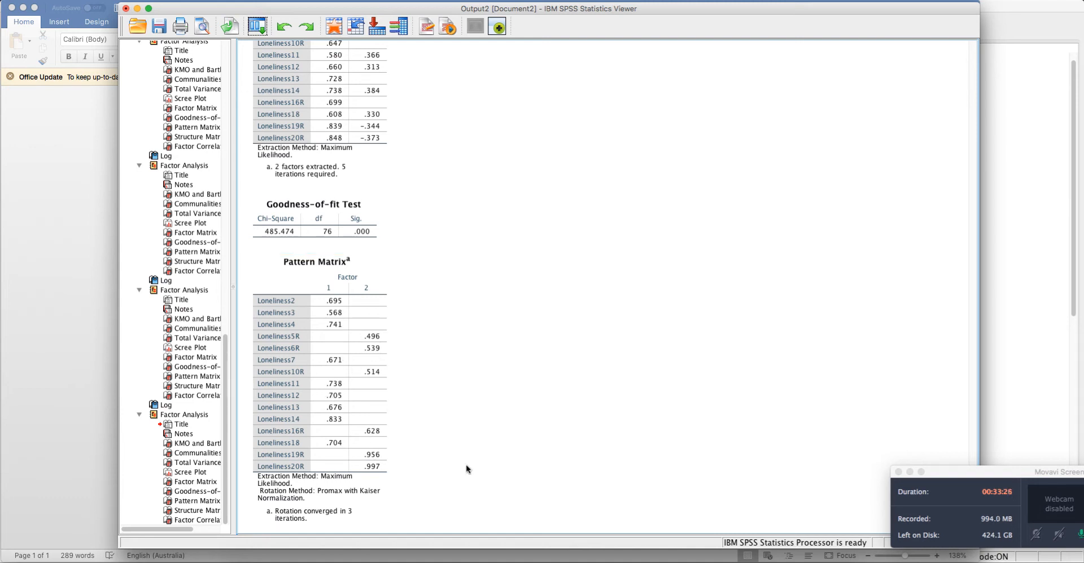
{"action": "left_click", "coordinate": [357, 312]}
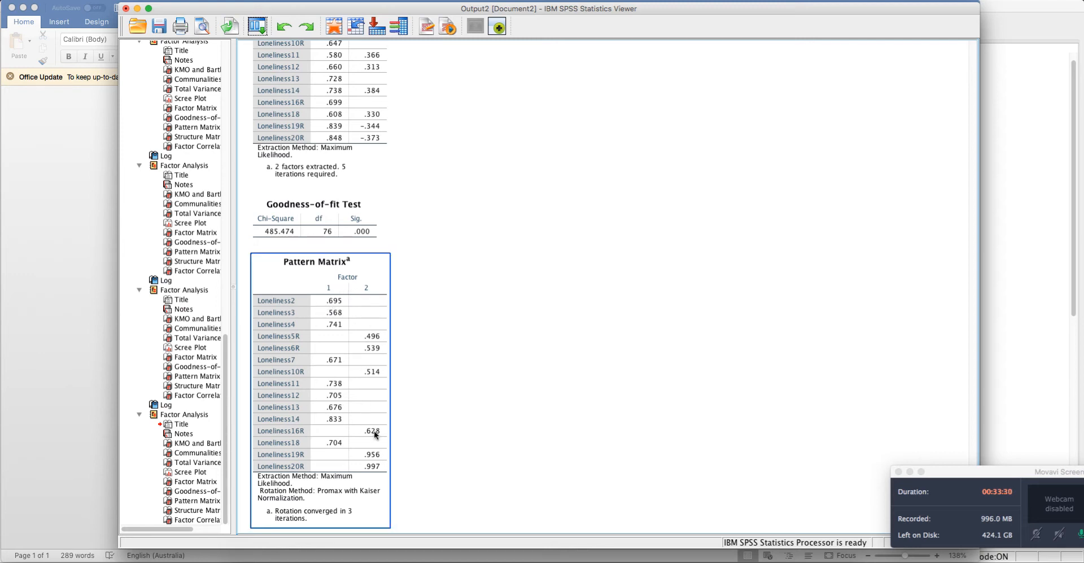
{"action": "left_click", "coordinate": [552, 316]}
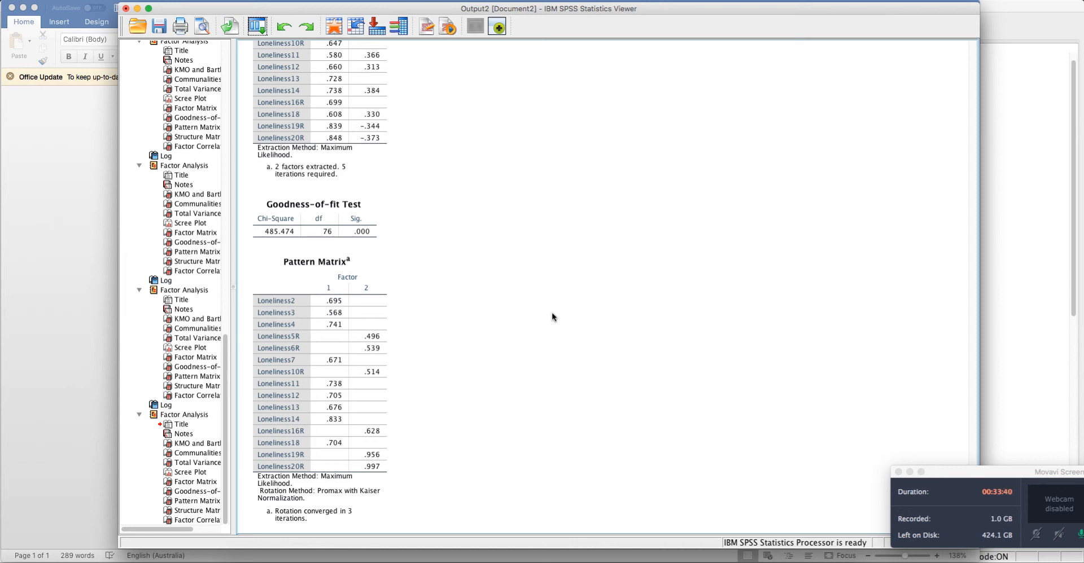
{"action": "left_click", "coordinate": [353, 312]}
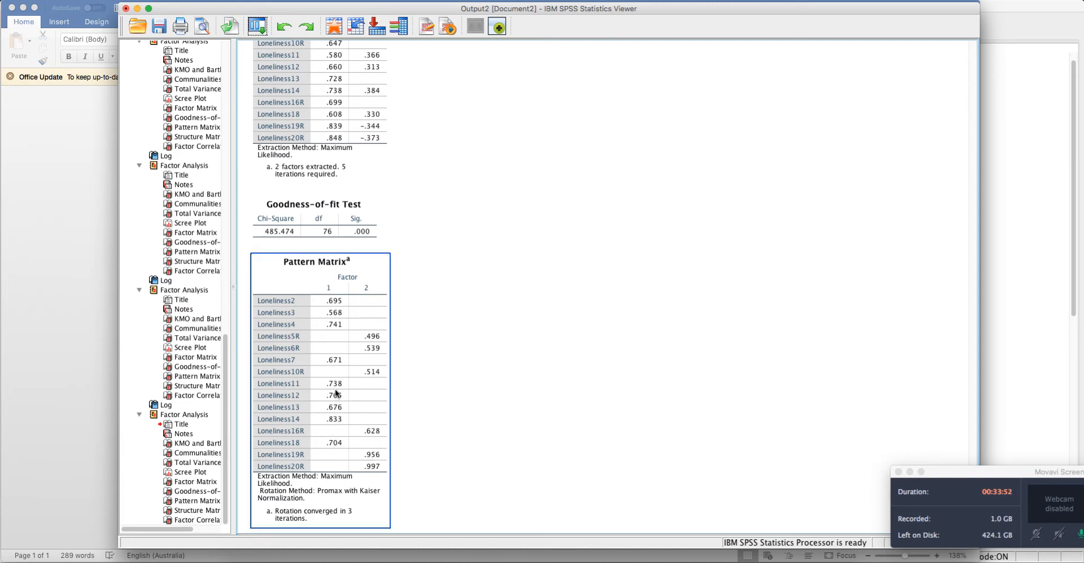
{"action": "left_click", "coordinate": [496, 311]}
{"action": "scroll", "coordinate": [497, 312], "scroll_direction": "down", "scroll_amount": 3}
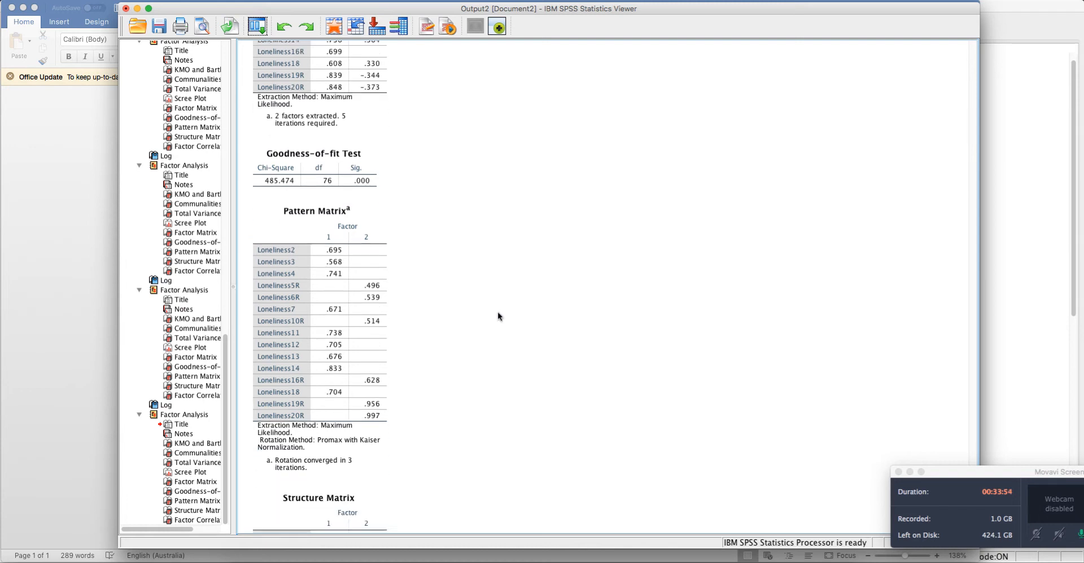
Go back to the KMO and Bartlett's Test and examine the eigenvalues and extraction sums of the first two factors in Total Variance Explained.
{"action": "scroll", "coordinate": [497, 316], "scroll_direction": "up", "scroll_amount": 2}
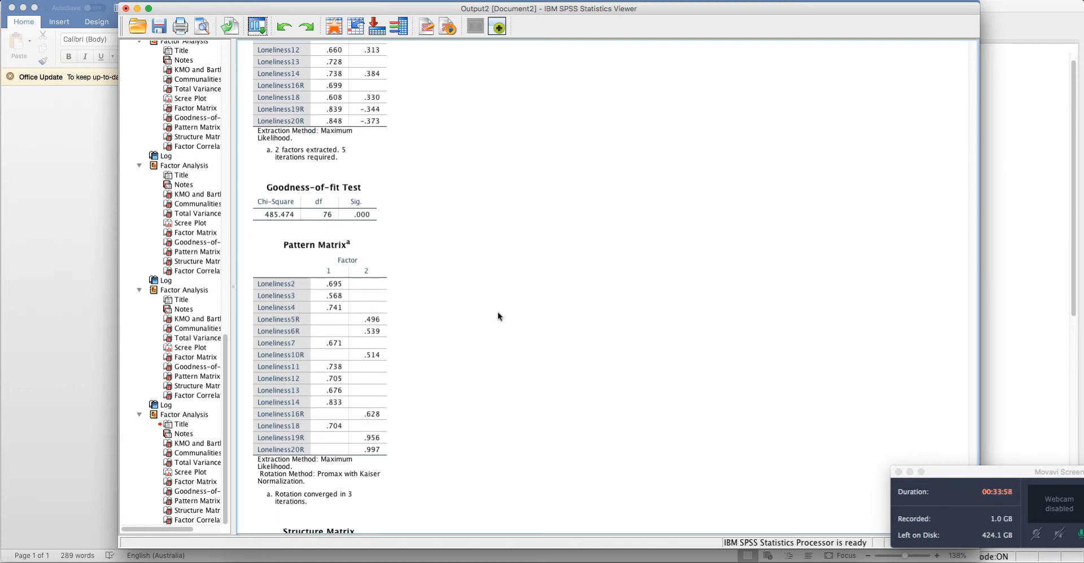
{"action": "scroll", "coordinate": [498, 316], "scroll_direction": "up", "scroll_amount": 10}
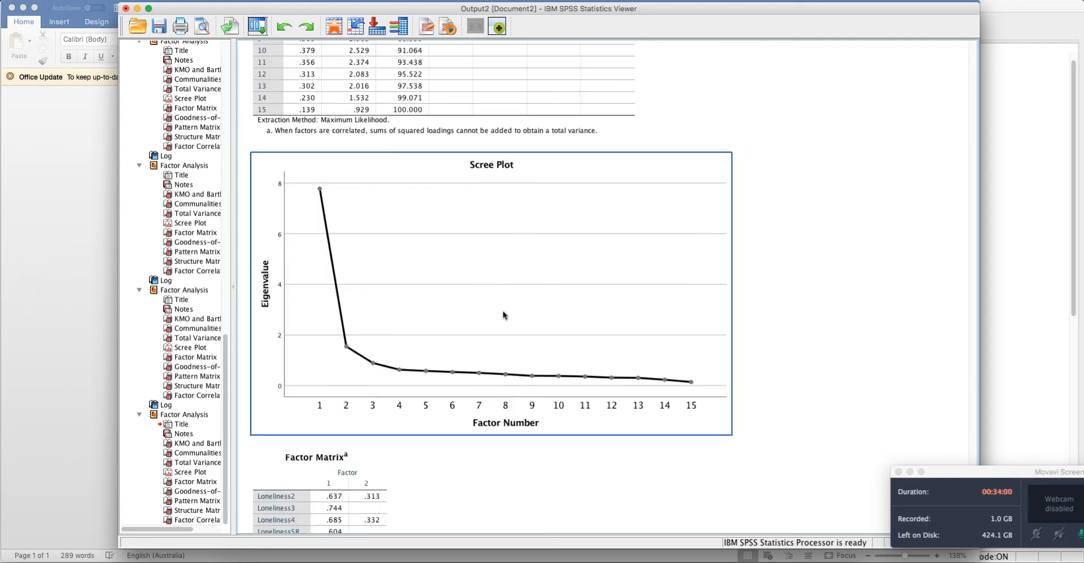
{"action": "scroll", "coordinate": [503, 312], "scroll_direction": "up", "scroll_amount": 10}
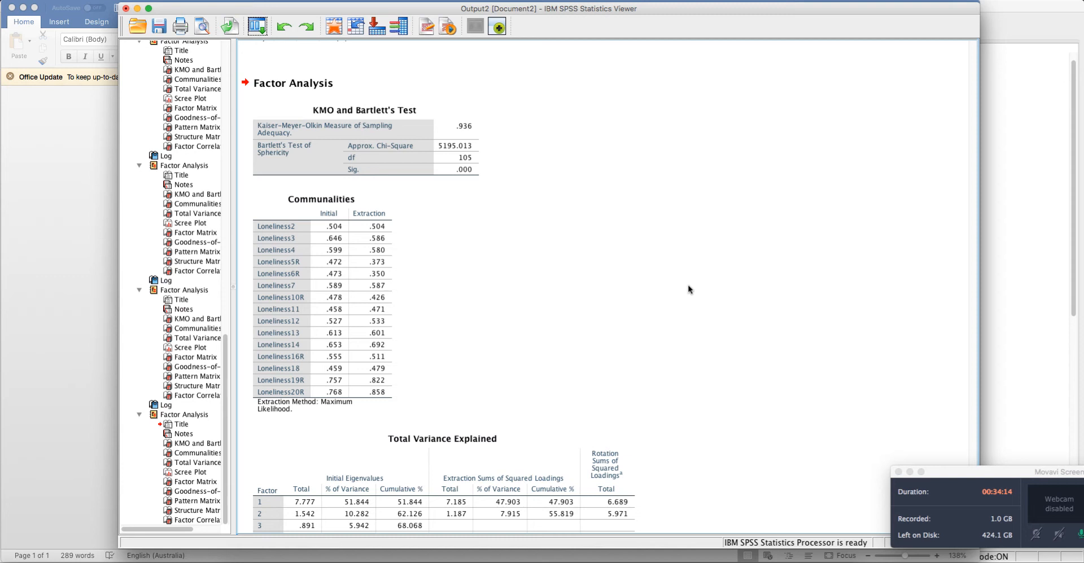
{"action": "scroll", "coordinate": [491, 135], "scroll_direction": "down", "scroll_amount": 10}
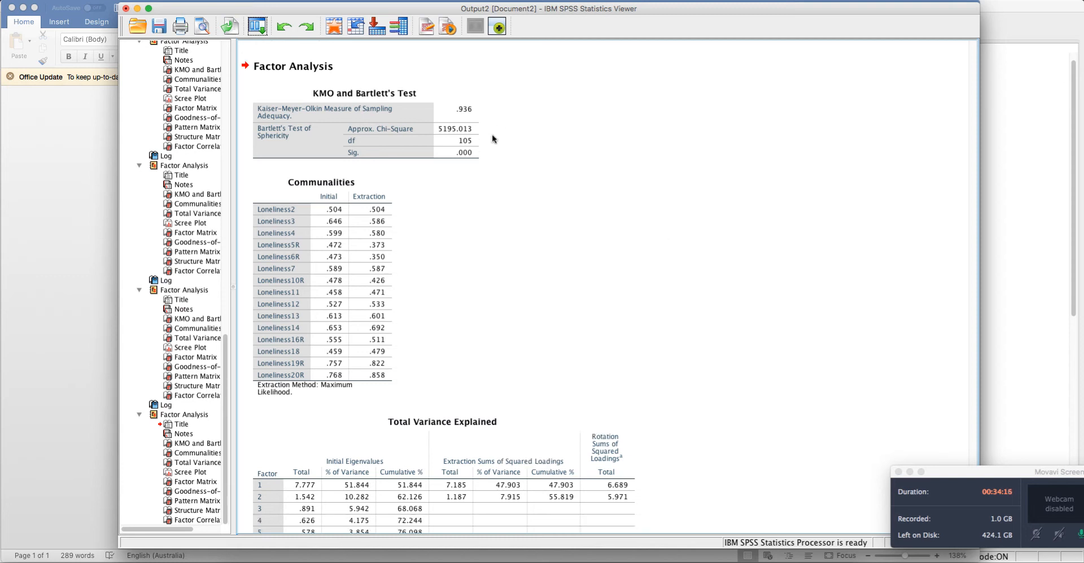
{"action": "scroll", "coordinate": [491, 135], "scroll_direction": "down", "scroll_amount": 1}
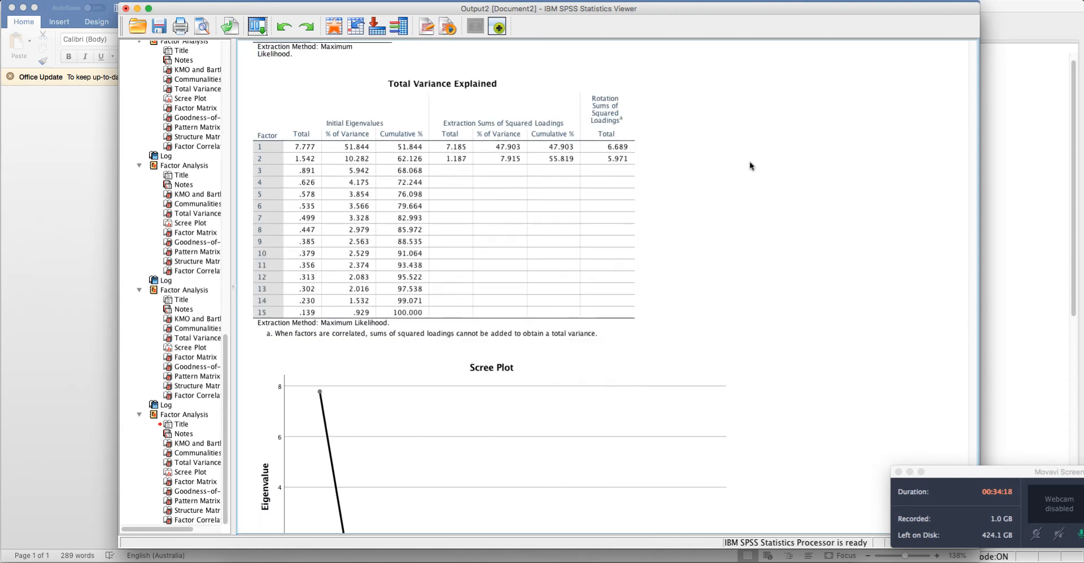
{"action": "left_click", "coordinate": [294, 164]}
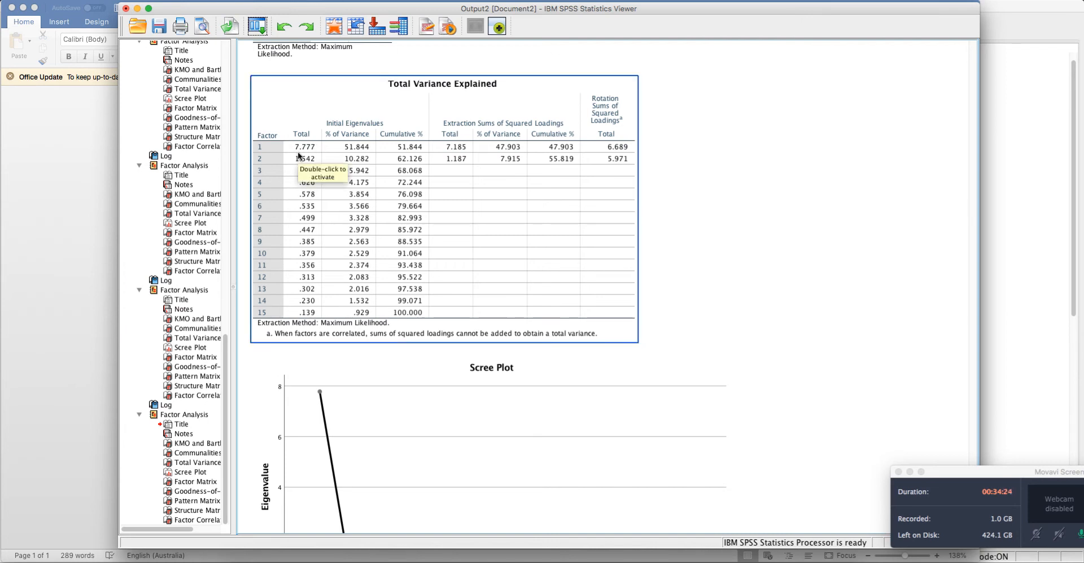
{"action": "left_click", "coordinate": [764, 164]}
{"action": "left_click", "coordinate": [444, 158]}
{"action": "left_click", "coordinate": [722, 255]}
{"action": "left_click", "coordinate": [297, 178]}
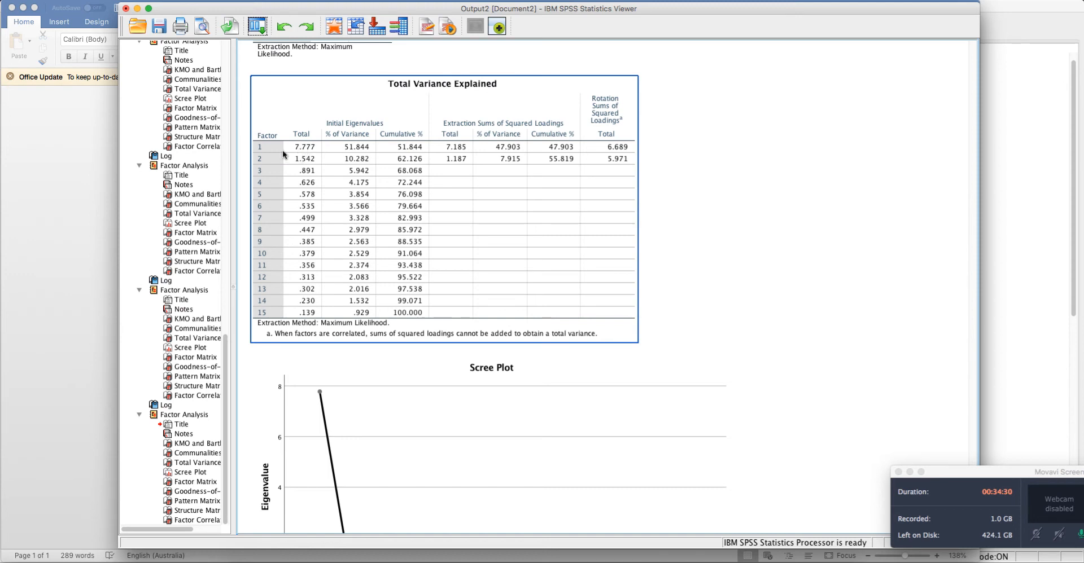
{"action": "left_click", "coordinate": [824, 149]}
Look over the Scree Plot, Factor Matrix and Goodness-of-fit Test, and identify which items belong to each factor in the Pattern Matrix.
{"action": "scroll", "coordinate": [826, 149], "scroll_direction": "down", "scroll_amount": 3}
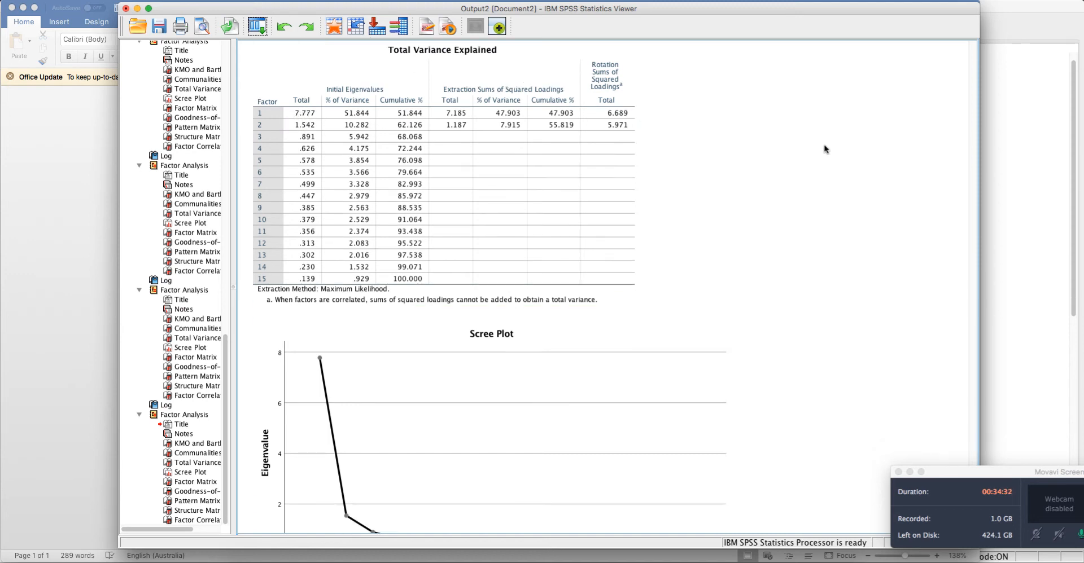
{"action": "scroll", "coordinate": [824, 149], "scroll_direction": "down", "scroll_amount": 6}
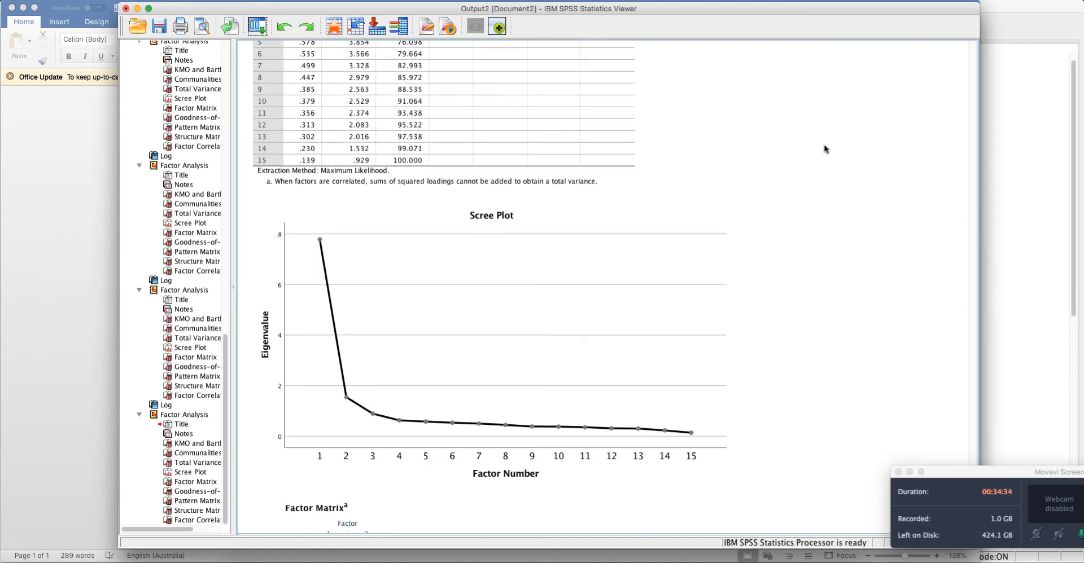
{"action": "scroll", "coordinate": [824, 149], "scroll_direction": "down", "scroll_amount": 20}
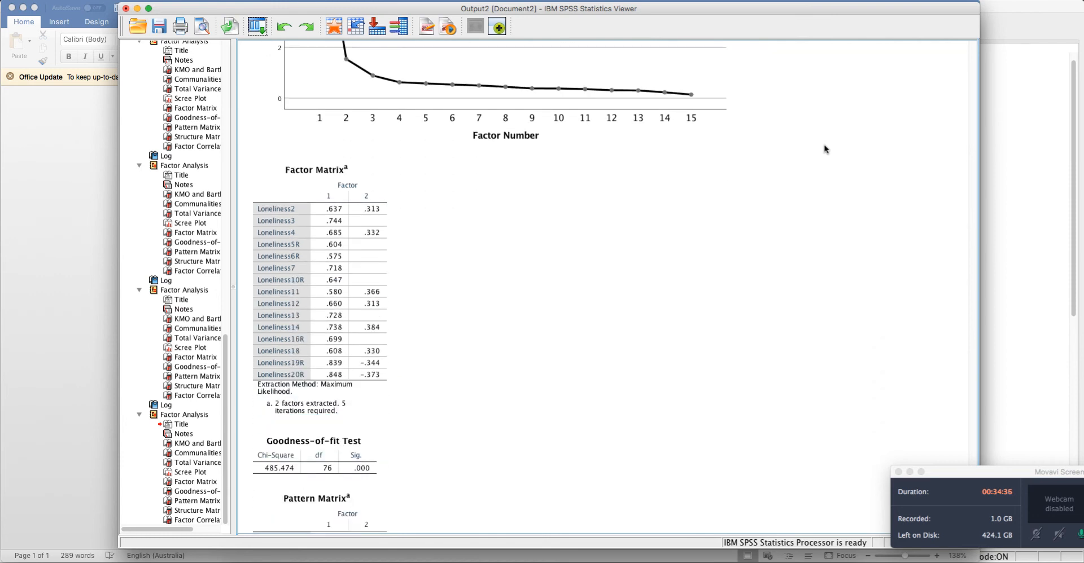
{"action": "scroll", "coordinate": [824, 149], "scroll_direction": "down", "scroll_amount": 1}
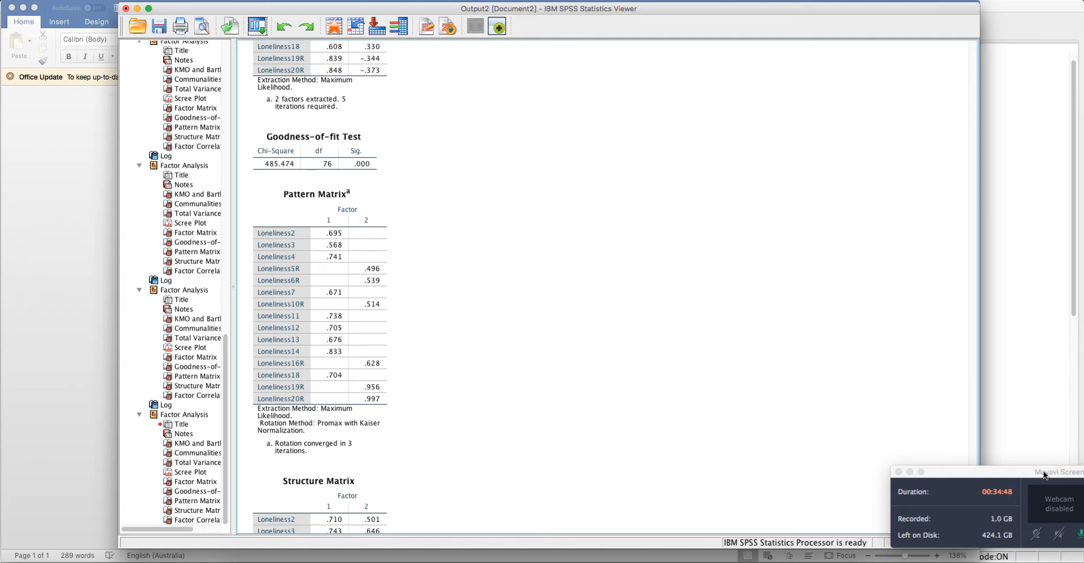
{"action": "left_click_drag", "start_coordinate": [1043, 472], "coordinate": [872, 383]}
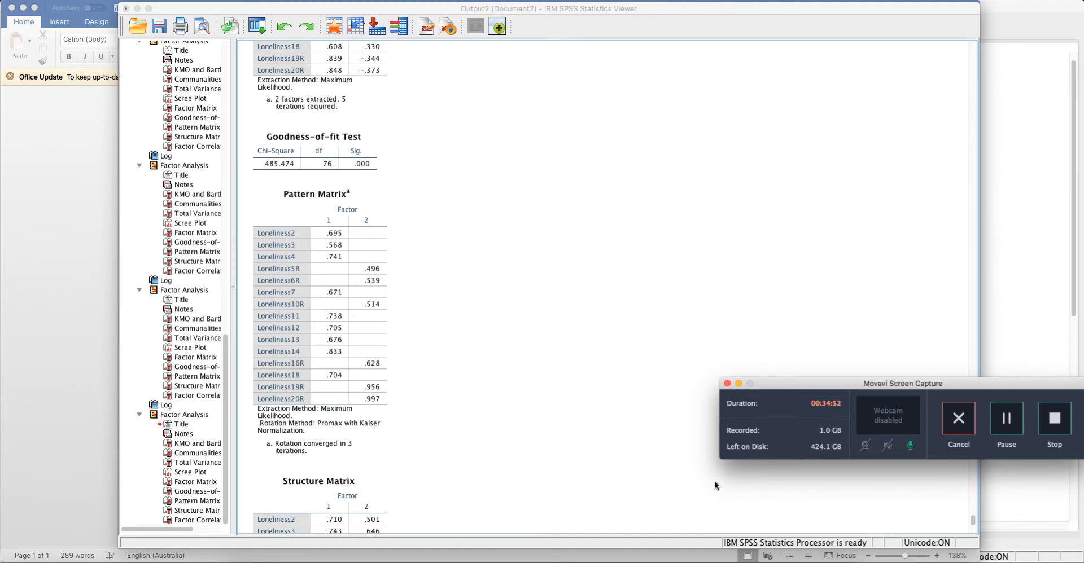
{"action": "left_click", "coordinate": [328, 251]}
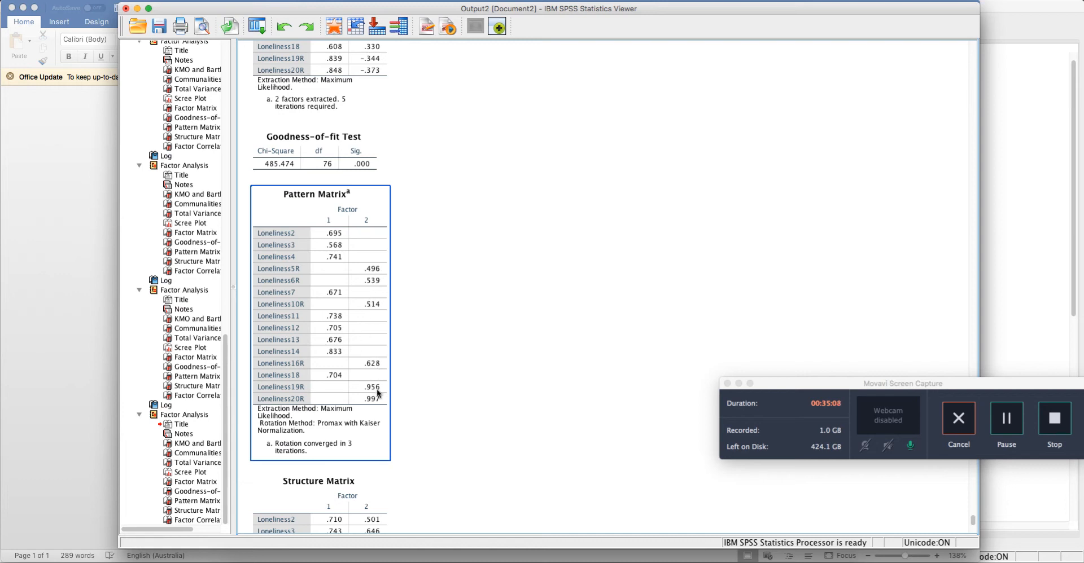
{"action": "left_click", "coordinate": [445, 184]}
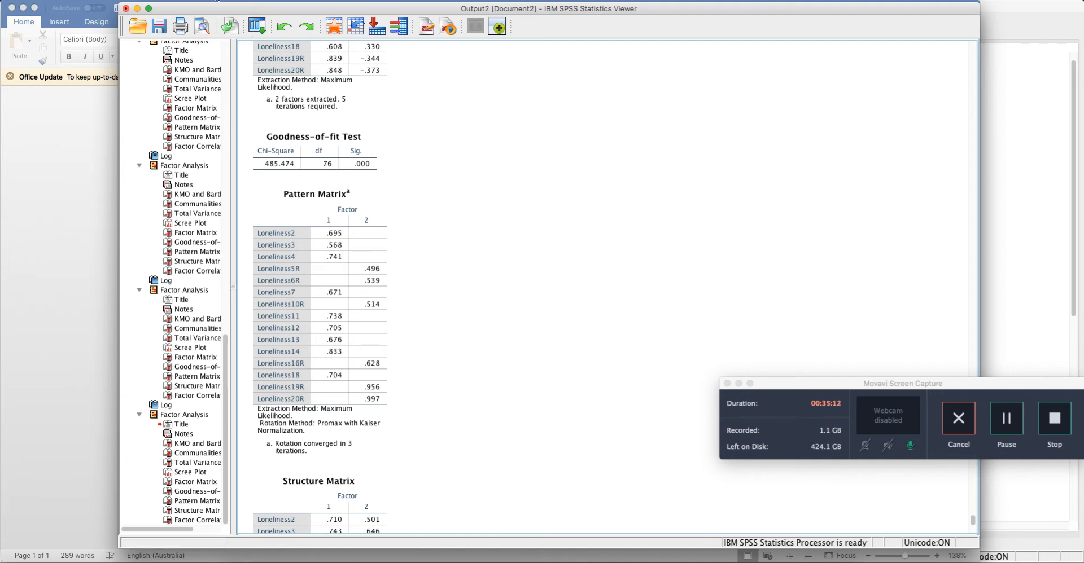
Start computing a new variable with the target name Pos, keeping the Pattern Matrix visible beside the dialog.
{"action": "left_click", "coordinate": [217, 1]}
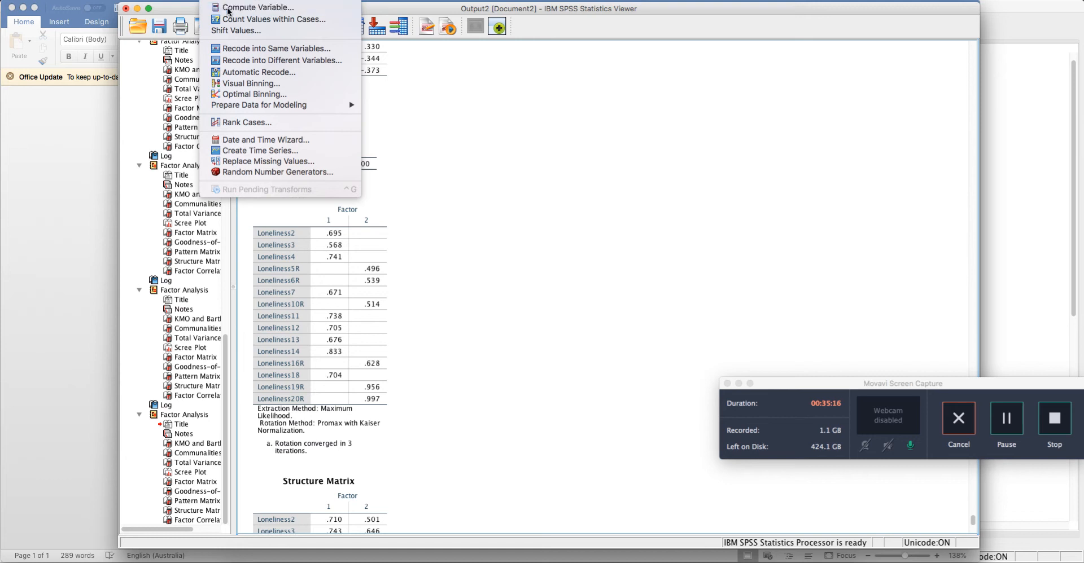
{"action": "left_click", "coordinate": [228, 8]}
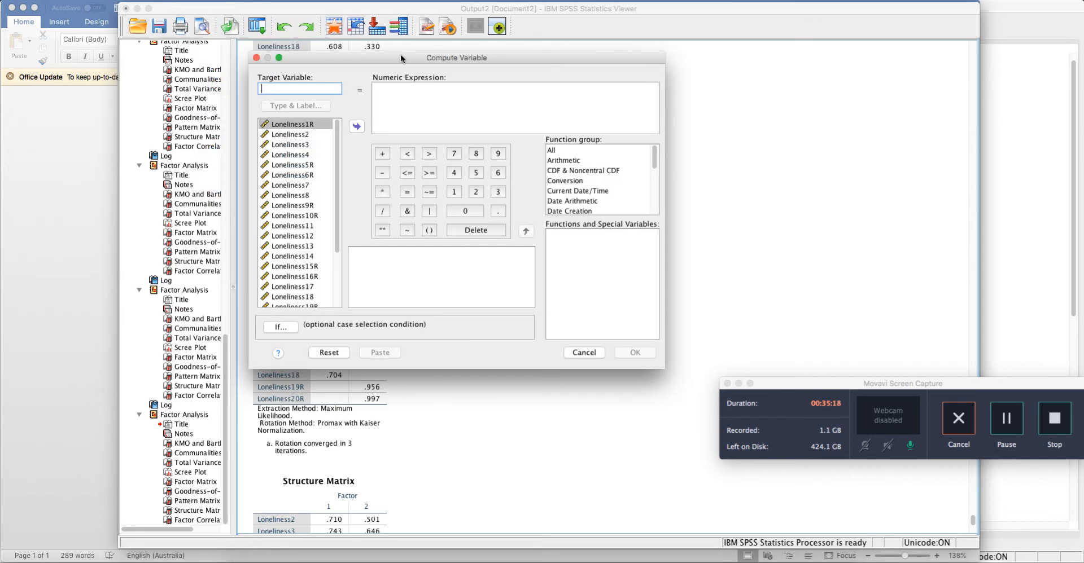
{"action": "left_click_drag", "start_coordinate": [400, 55], "coordinate": [448, 57]}
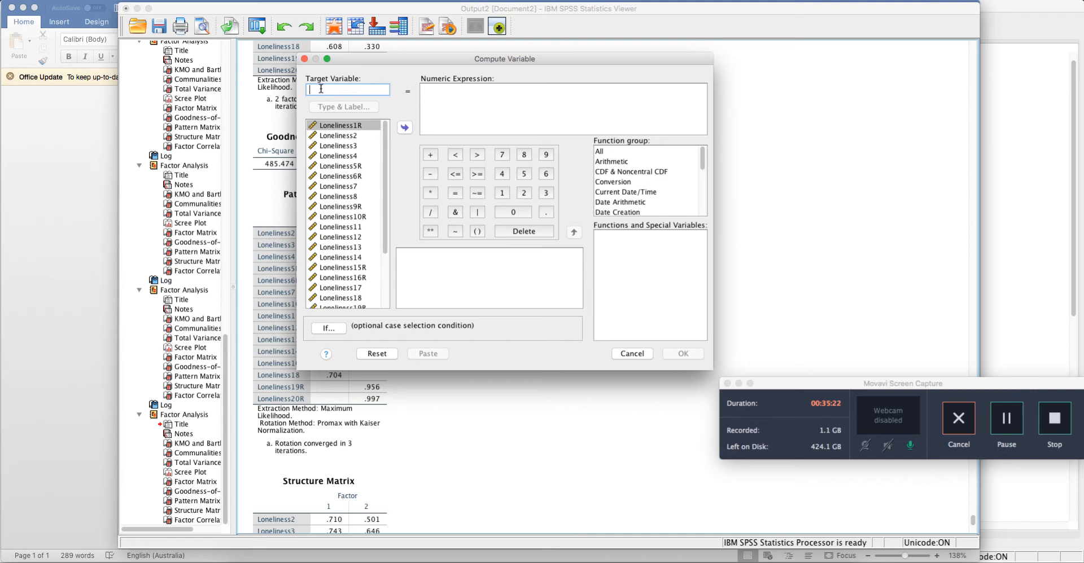
{"action": "left_click_drag", "start_coordinate": [380, 57], "coordinate": [462, 54]}
{"action": "left_click", "coordinate": [306, 255]}
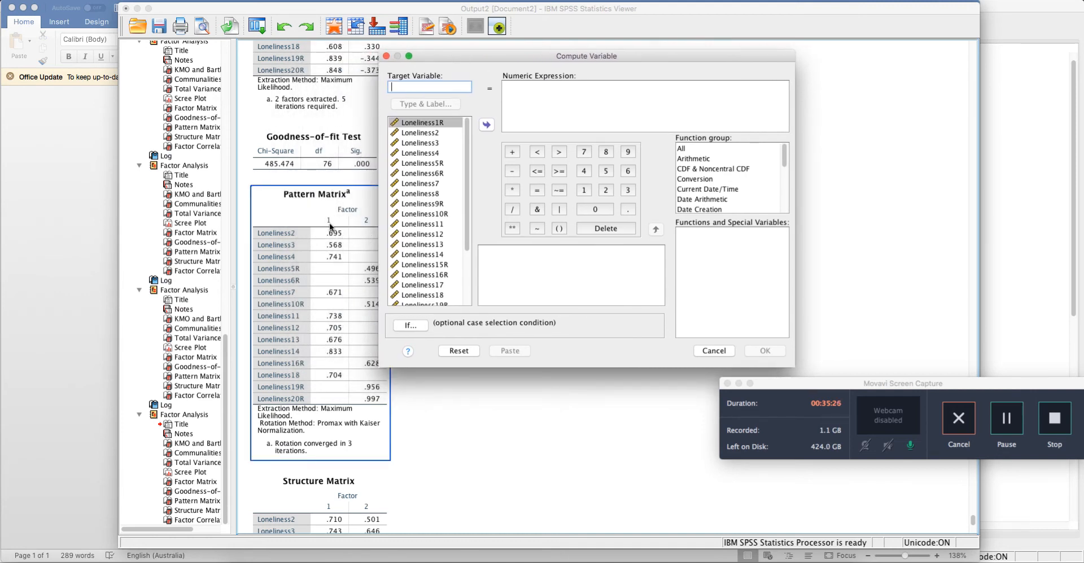
{"action": "left_click", "coordinate": [401, 86]}
{"action": "type", "text": "Pos"}
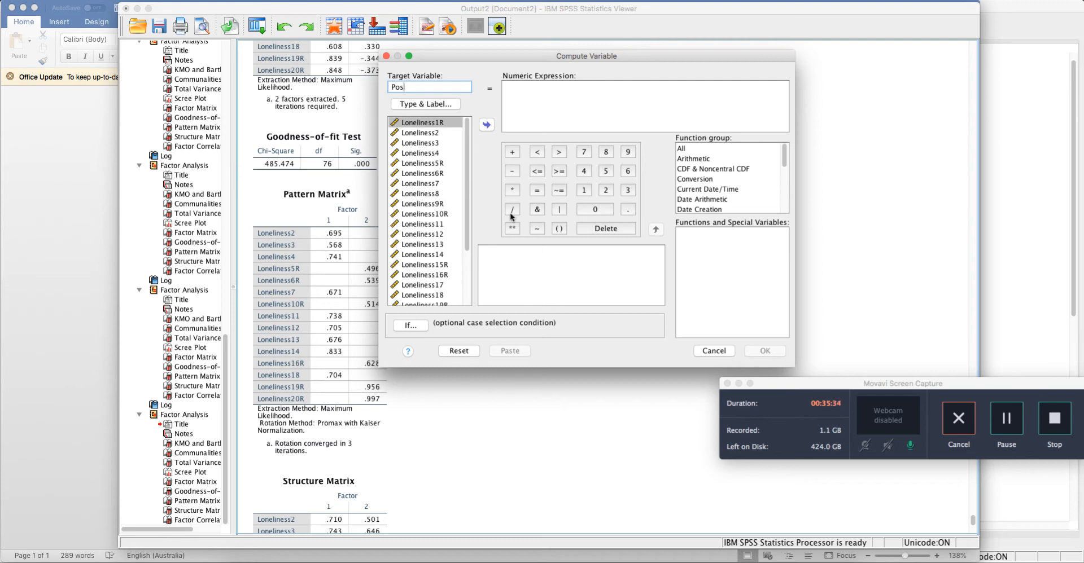
Begin the numeric expression for Pos with Loneliness2 + Loneliness3.
{"action": "left_click", "coordinate": [424, 135]}
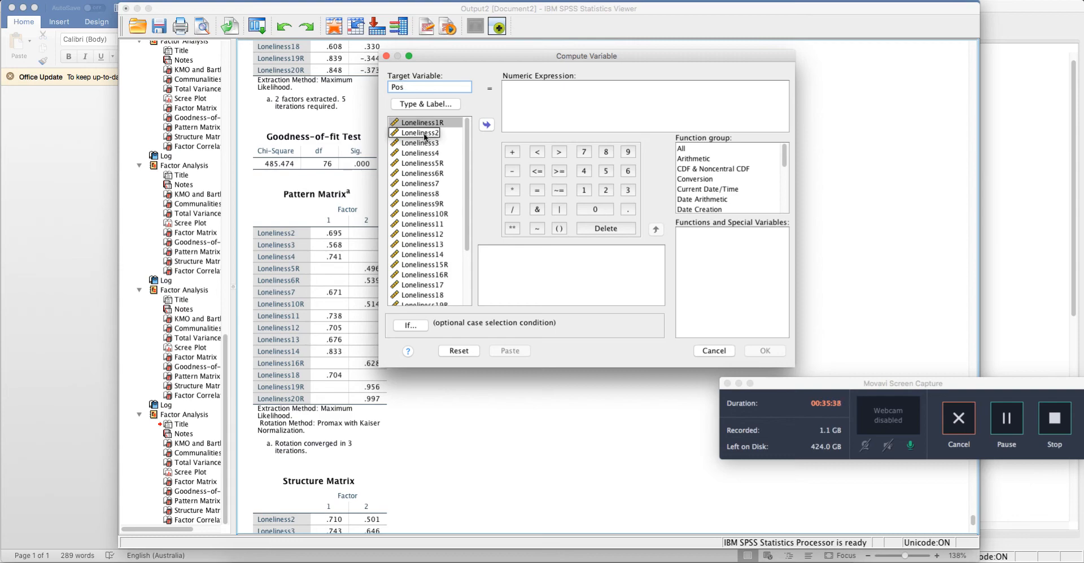
{"action": "double_click", "coordinate": [424, 134]}
{"action": "left_click", "coordinate": [30, 6]}
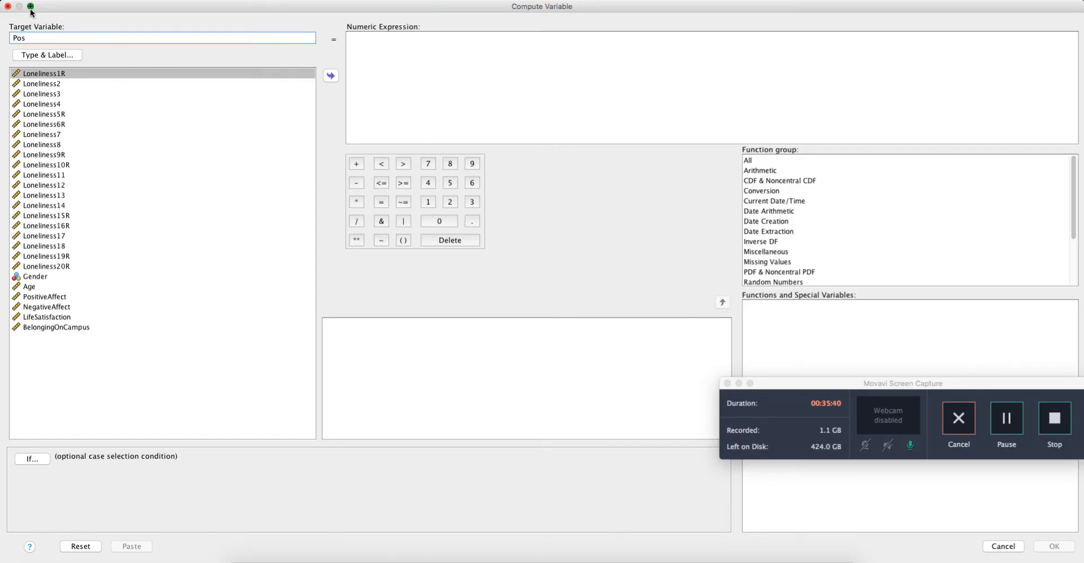
{"action": "left_click", "coordinate": [415, 134]}
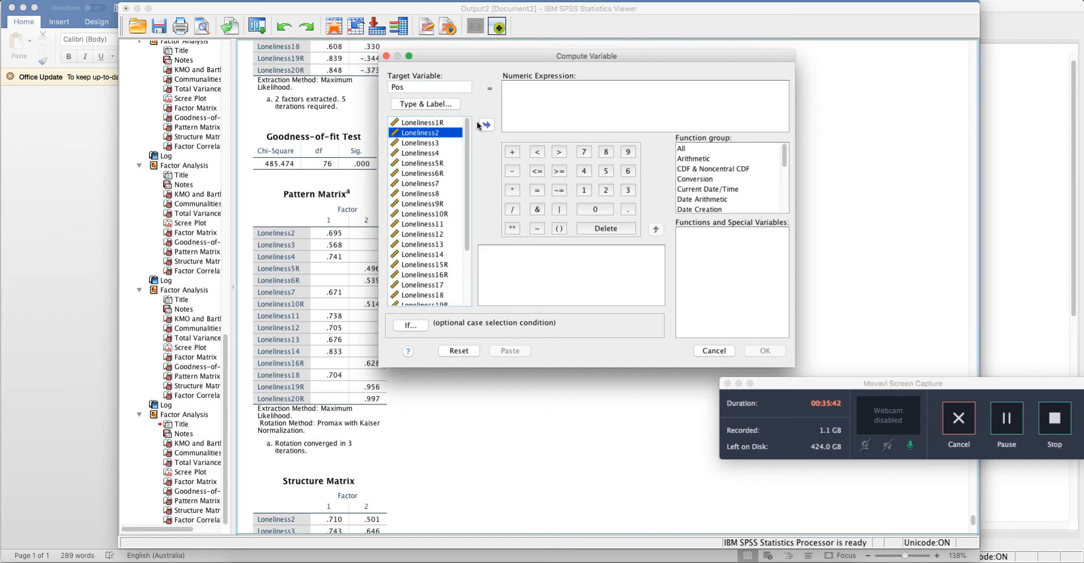
{"action": "left_click", "coordinate": [486, 125]}
{"action": "left_click", "coordinate": [512, 152]}
{"action": "left_click", "coordinate": [431, 142]}
{"action": "left_click", "coordinate": [516, 151]}
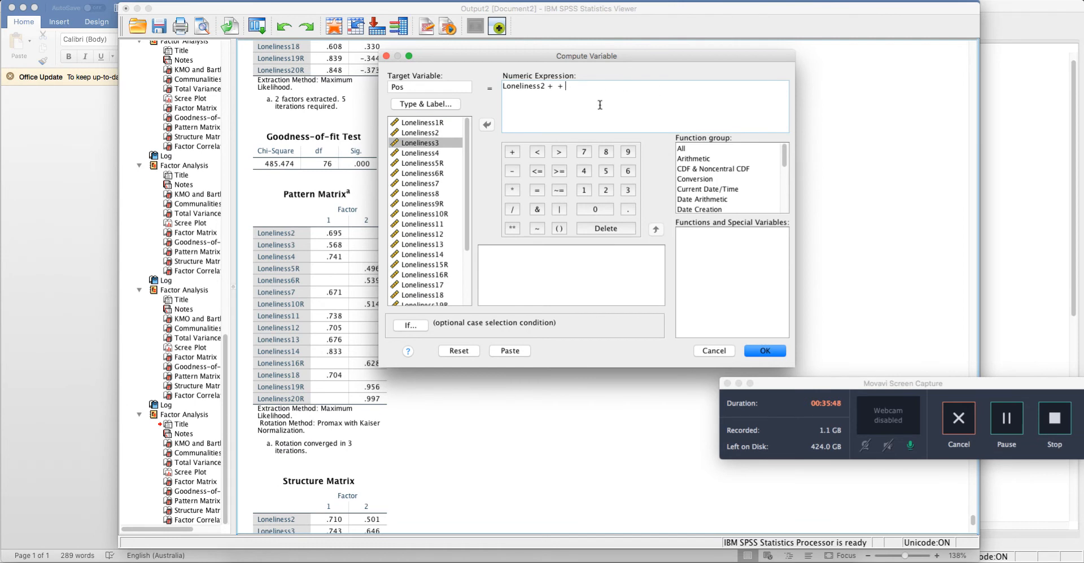
{"action": "key", "text": "BackSpace"}
{"action": "key", "text": "BackSpace"}
{"action": "left_click", "coordinate": [486, 125]}
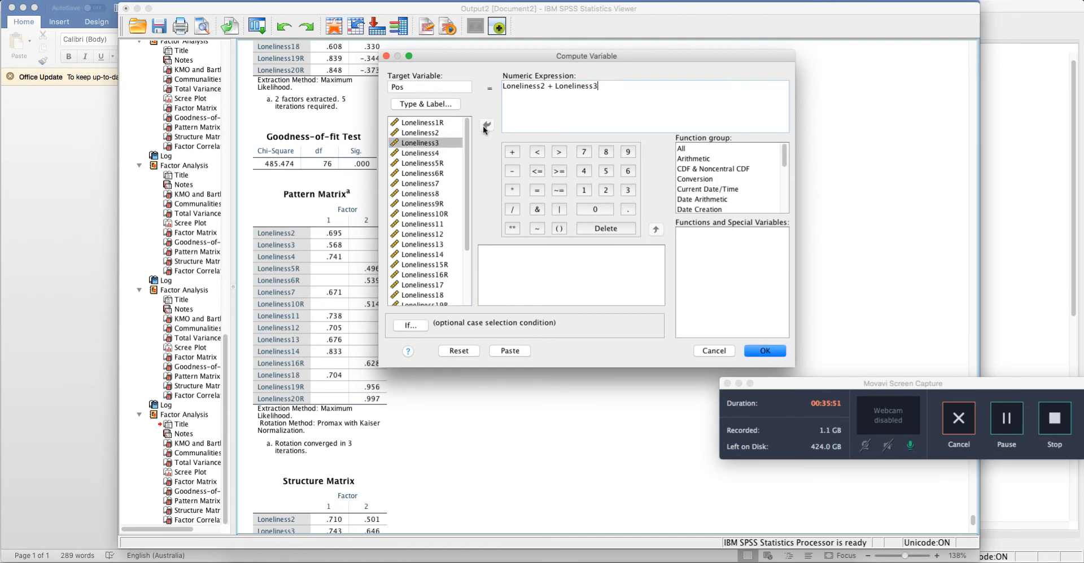
Add Loneliness4 and Loneliness7 to the sum in the numeric expression.
{"action": "left_click", "coordinate": [516, 151]}
{"action": "left_click", "coordinate": [435, 153]}
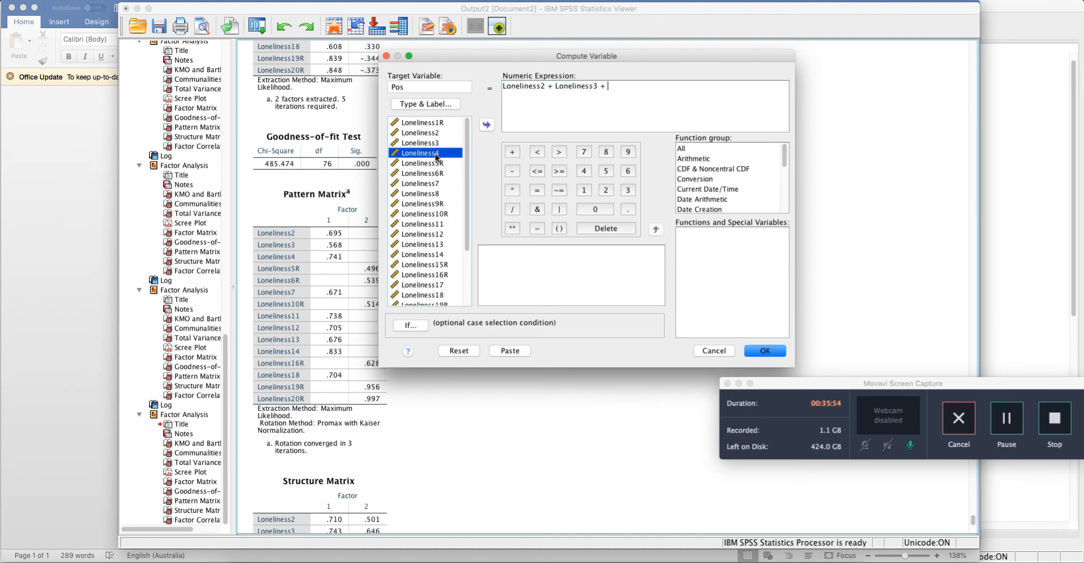
{"action": "left_click", "coordinate": [486, 125]}
{"action": "left_click", "coordinate": [513, 153]}
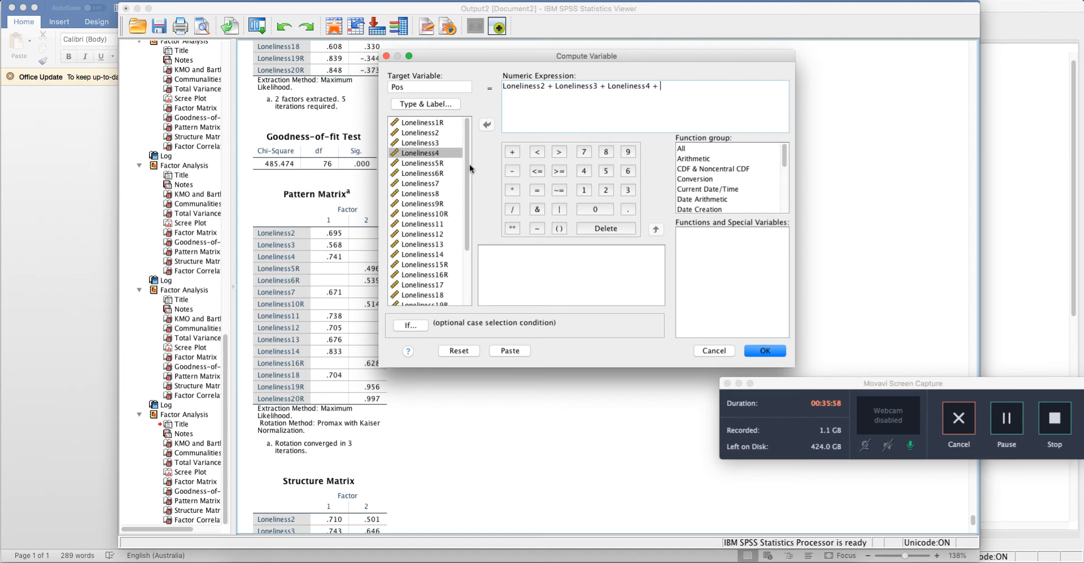
{"action": "left_click", "coordinate": [425, 183]}
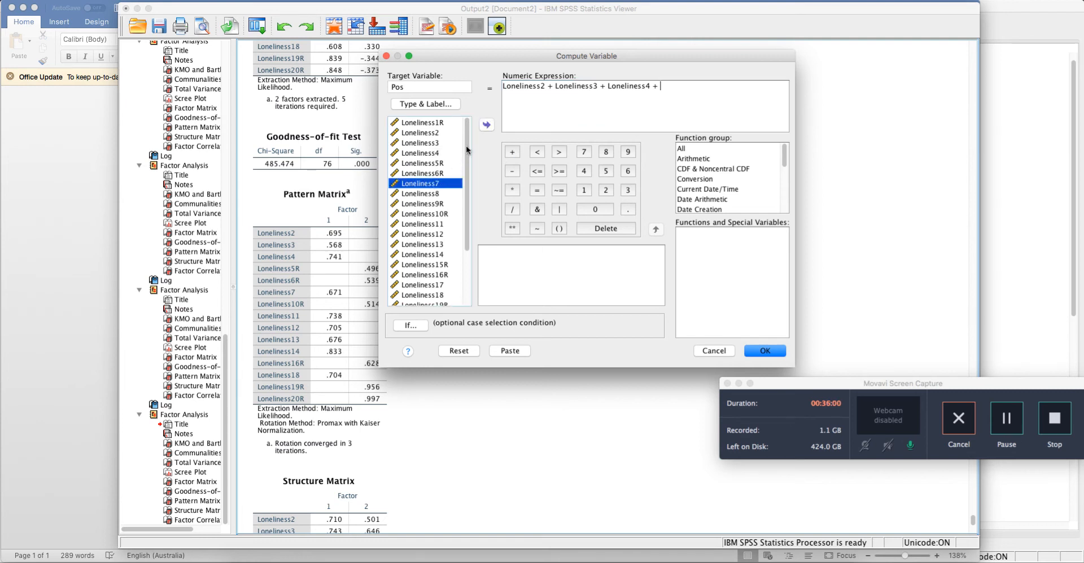
{"action": "left_click", "coordinate": [486, 125]}
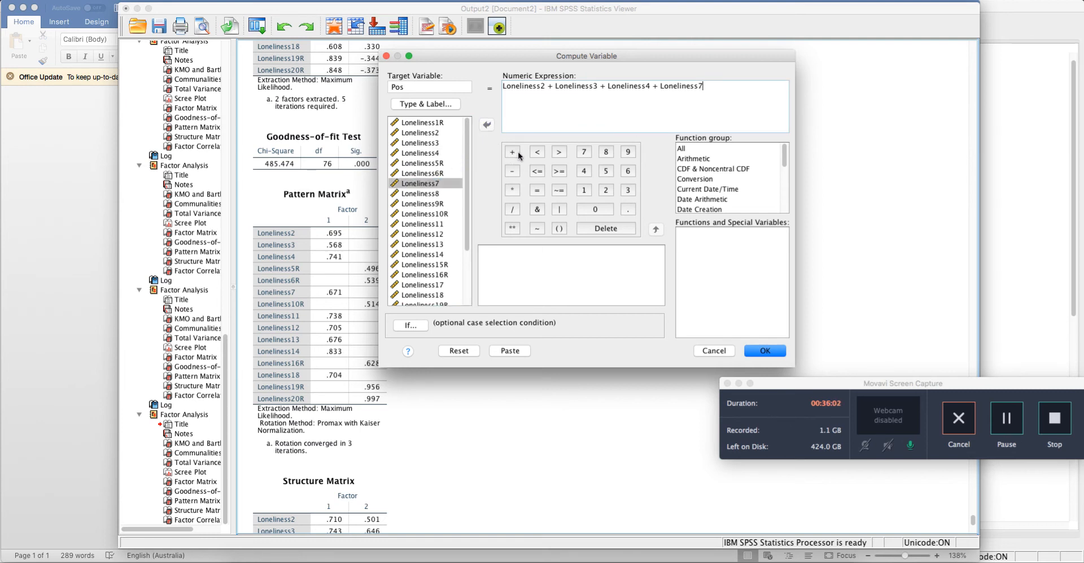
Extend the sum in the numeric expression with Loneliness11 and Loneliness12.
{"action": "left_click", "coordinate": [517, 152]}
{"action": "left_click", "coordinate": [425, 223]}
{"action": "left_click", "coordinate": [486, 125]}
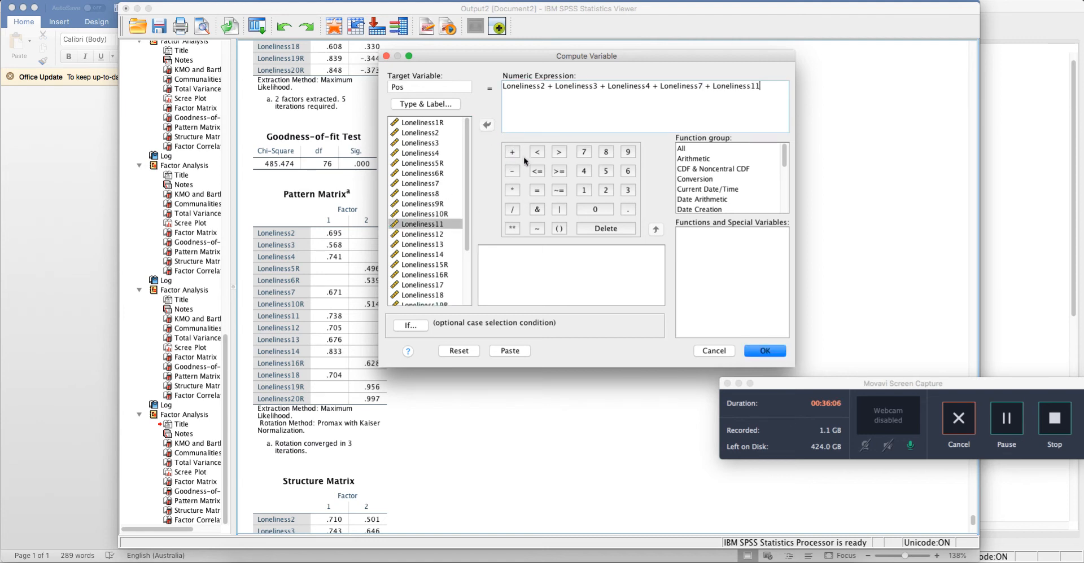
{"action": "left_click", "coordinate": [512, 153]}
{"action": "left_click", "coordinate": [423, 234]}
{"action": "left_click", "coordinate": [486, 125]}
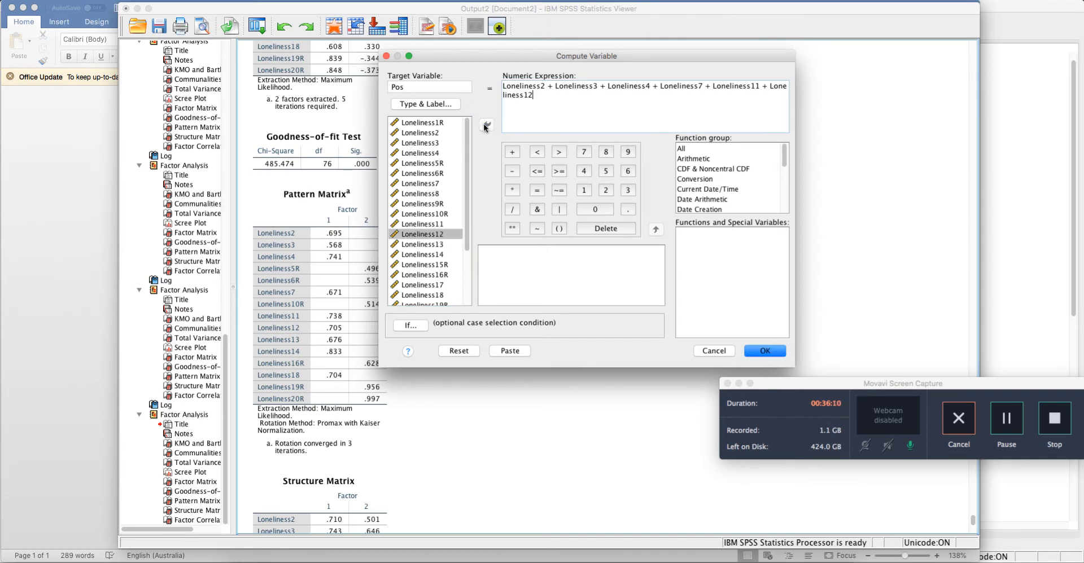
Include Loneliness13 and Loneliness14 as further terms of the Pos sum.
{"action": "left_click", "coordinate": [512, 152]}
{"action": "left_click", "coordinate": [423, 244]}
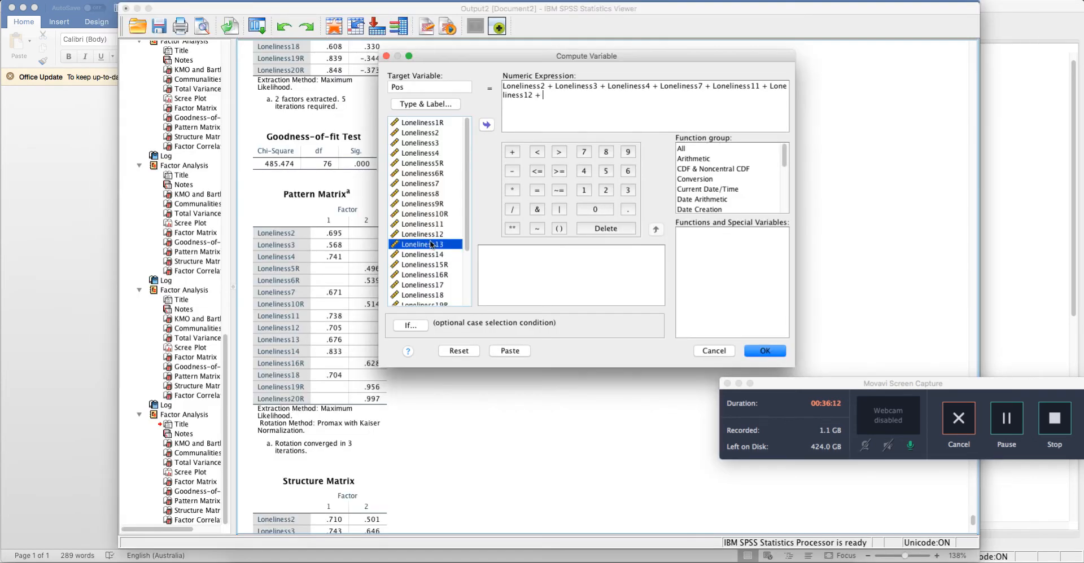
{"action": "left_click", "coordinate": [486, 125]}
{"action": "left_click", "coordinate": [511, 153]}
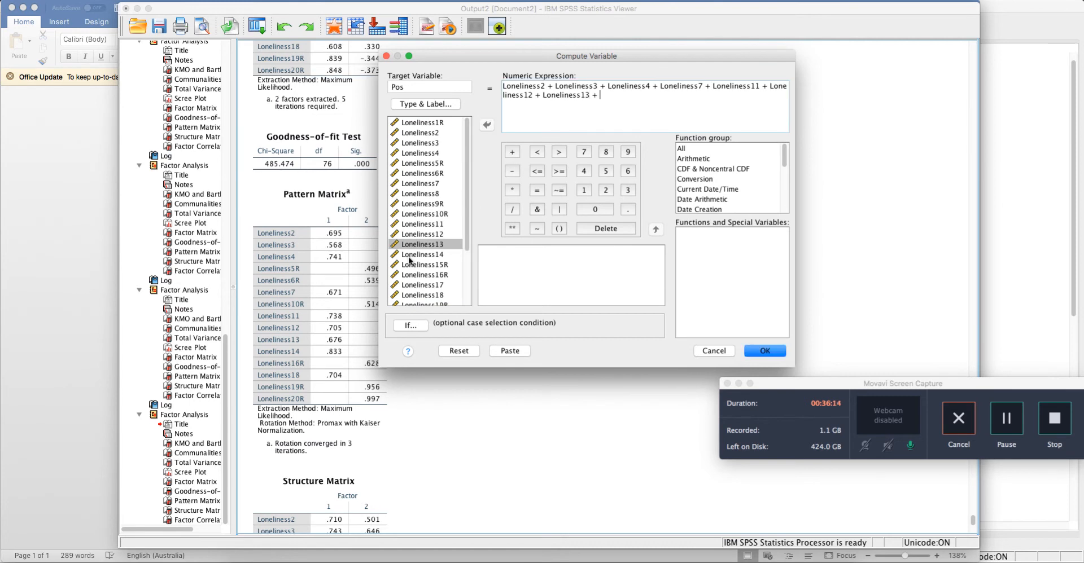
{"action": "left_click", "coordinate": [410, 255]}
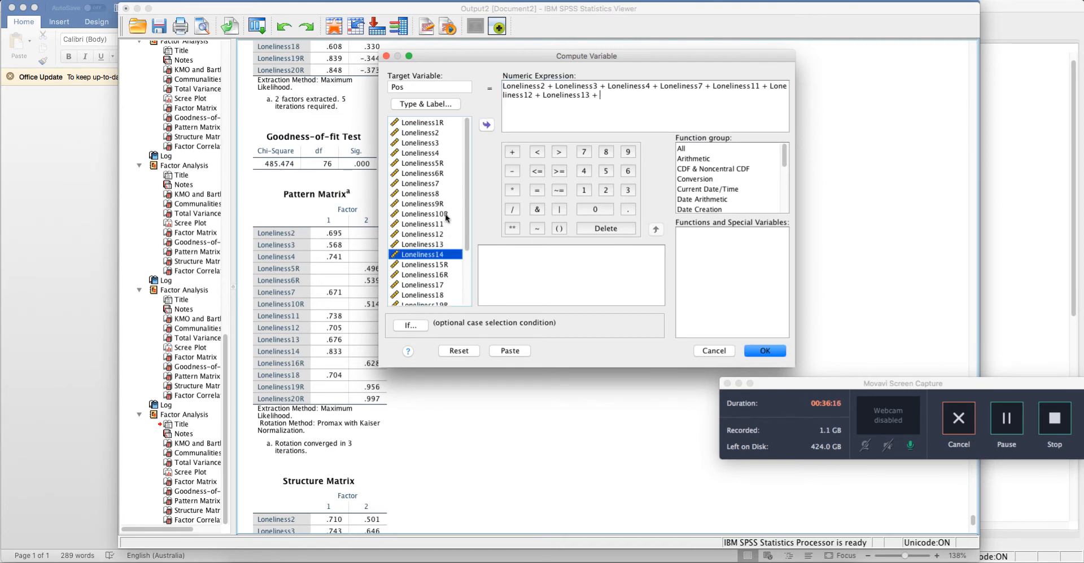
{"action": "left_click", "coordinate": [485, 125]}
Complete the Pos sum with Loneliness18 and run the computation.
{"action": "left_click", "coordinate": [512, 153]}
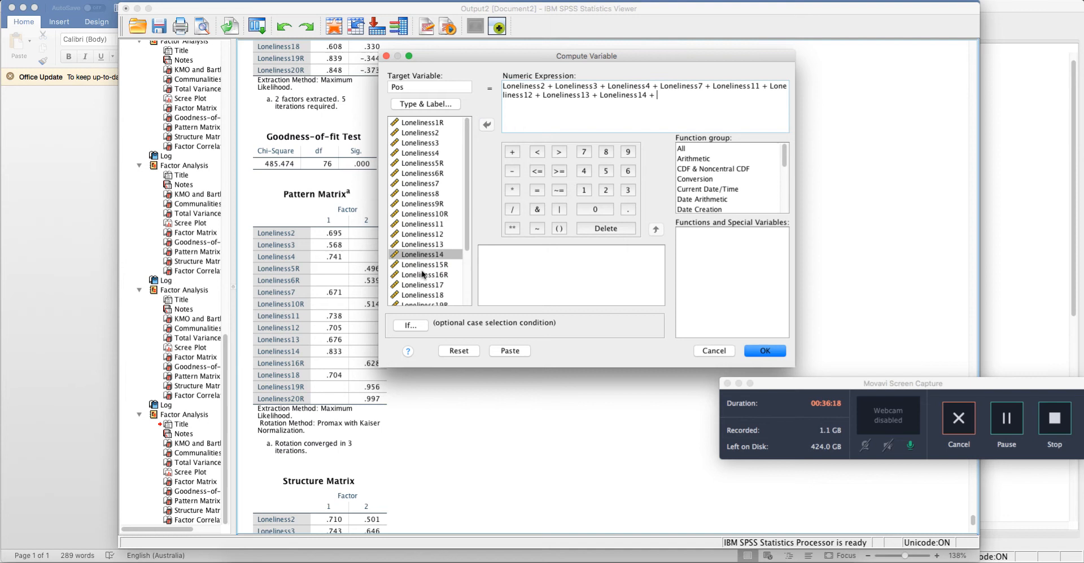
{"action": "left_click", "coordinate": [428, 296]}
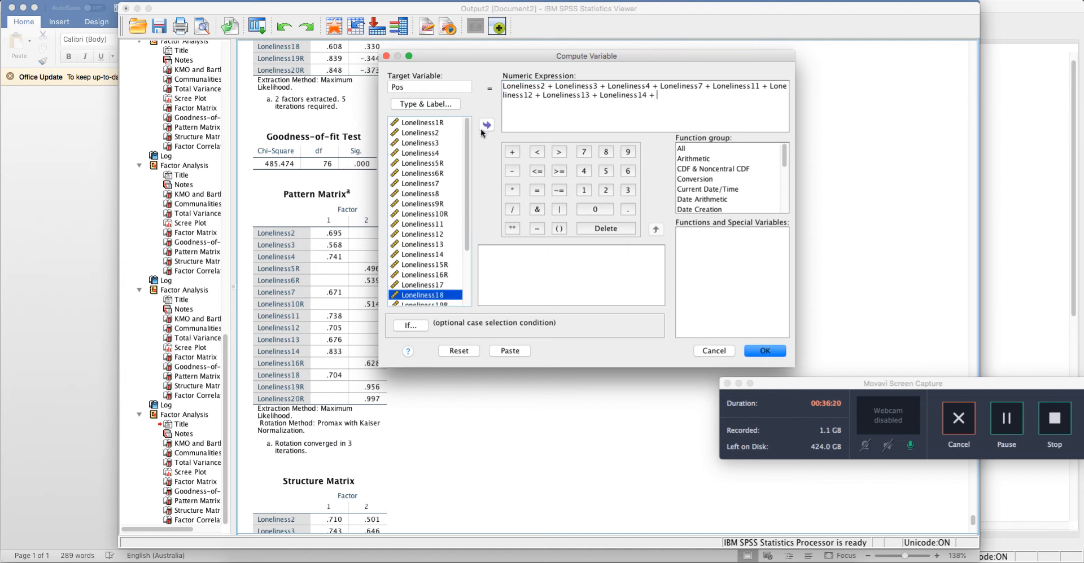
{"action": "left_click", "coordinate": [486, 125]}
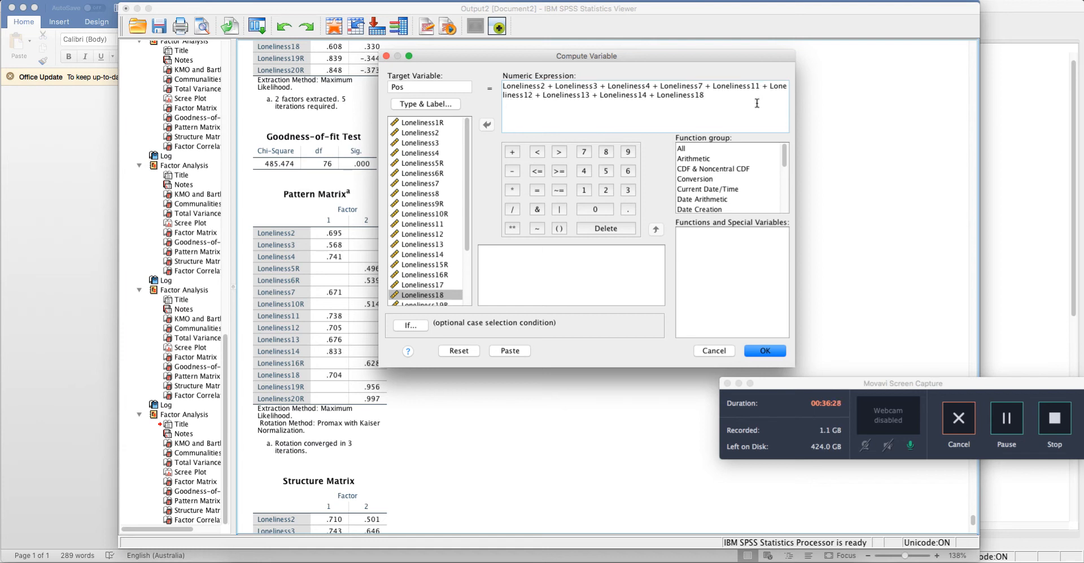
{"action": "left_click", "coordinate": [502, 85]}
{"action": "left_click", "coordinate": [778, 351]}
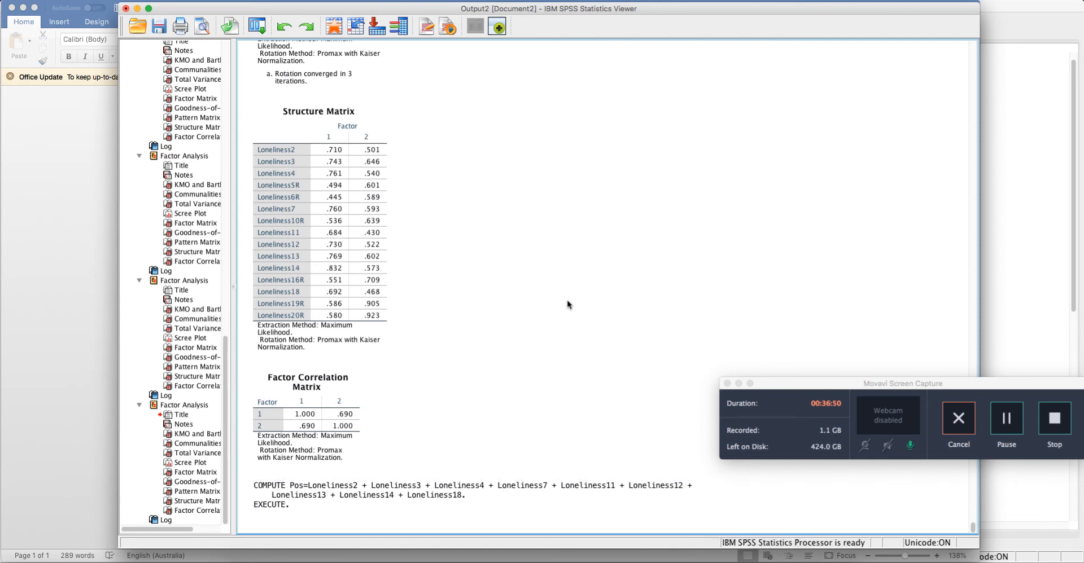
Switch to the Data Editor and locate the new Pos variable in the variable list.
{"action": "key", "text": "ctrl+Up"}
{"action": "left_click", "coordinate": [591, 194]}
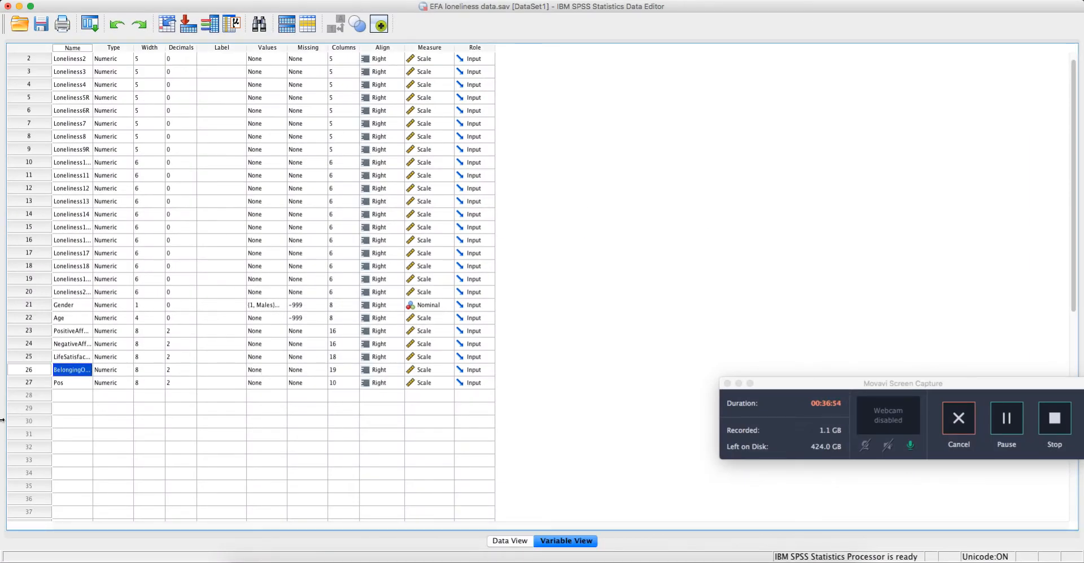
{"action": "left_click", "coordinate": [74, 385]}
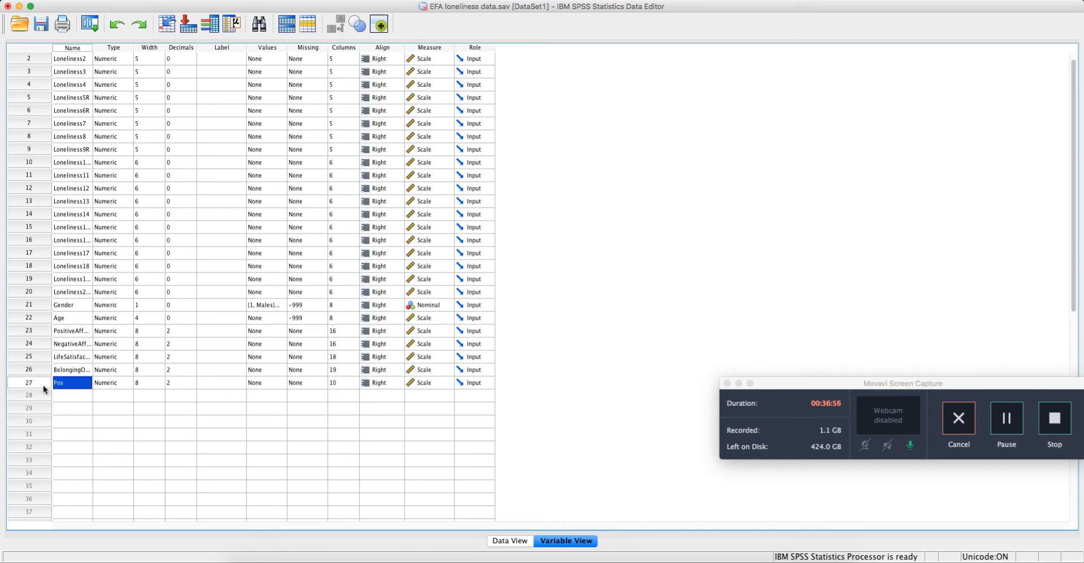
Show the case data and check the Pos total scores of the first five cases.
{"action": "left_click", "coordinate": [512, 541]}
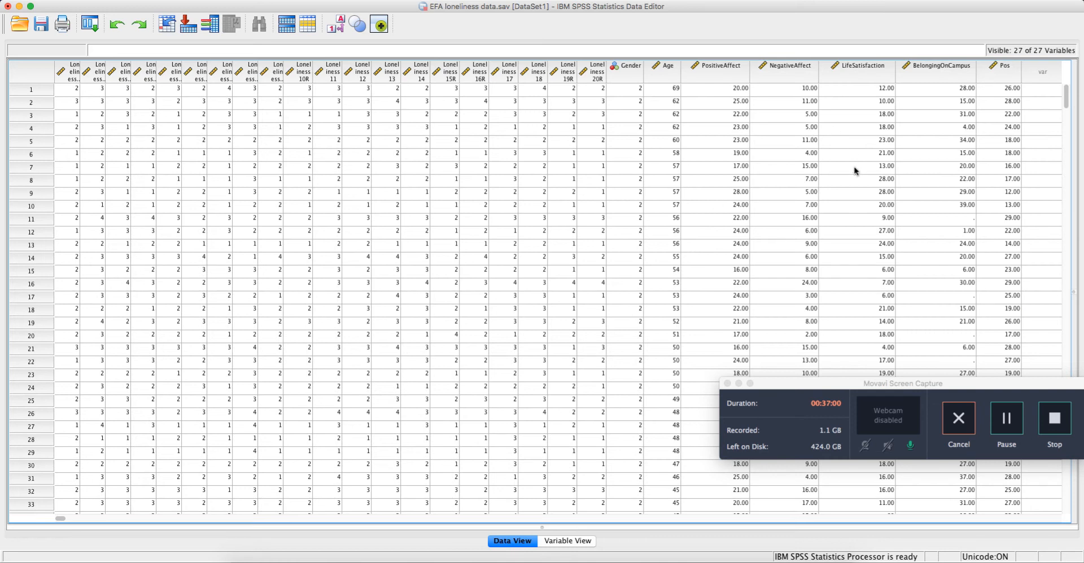
{"action": "scroll", "coordinate": [854, 169], "scroll_direction": "right", "scroll_amount": 2}
{"action": "left_click", "coordinate": [956, 88]}
{"action": "left_click", "coordinate": [957, 102]}
{"action": "left_click", "coordinate": [955, 117]}
{"action": "left_click", "coordinate": [955, 127]}
{"action": "left_click", "coordinate": [957, 145]}
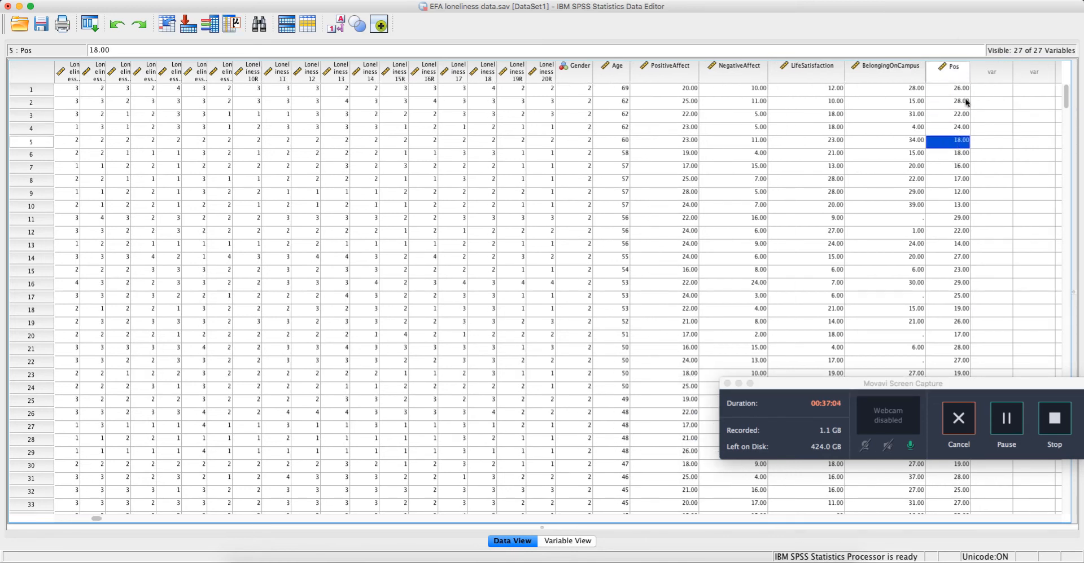
{"action": "left_click", "coordinate": [964, 92]}
{"action": "left_click", "coordinate": [965, 103]}
{"action": "left_click", "coordinate": [954, 116]}
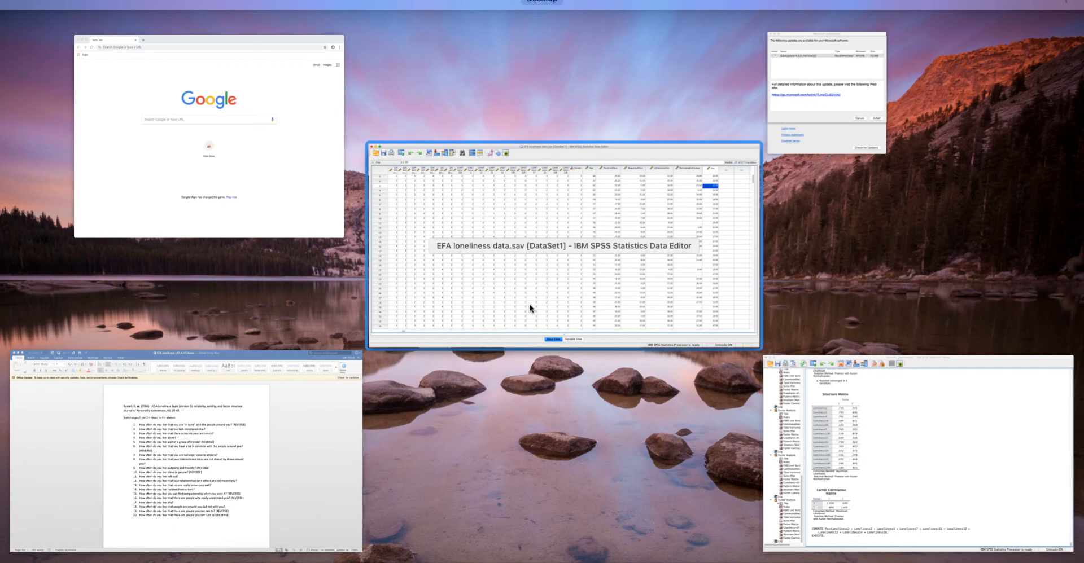
Reopen the Pos computation, enclose the sum of items in parentheses and divide it by 9.
{"action": "left_click", "coordinate": [529, 303]}
{"action": "left_click", "coordinate": [90, 24]}
{"action": "left_click", "coordinate": [102, 44]}
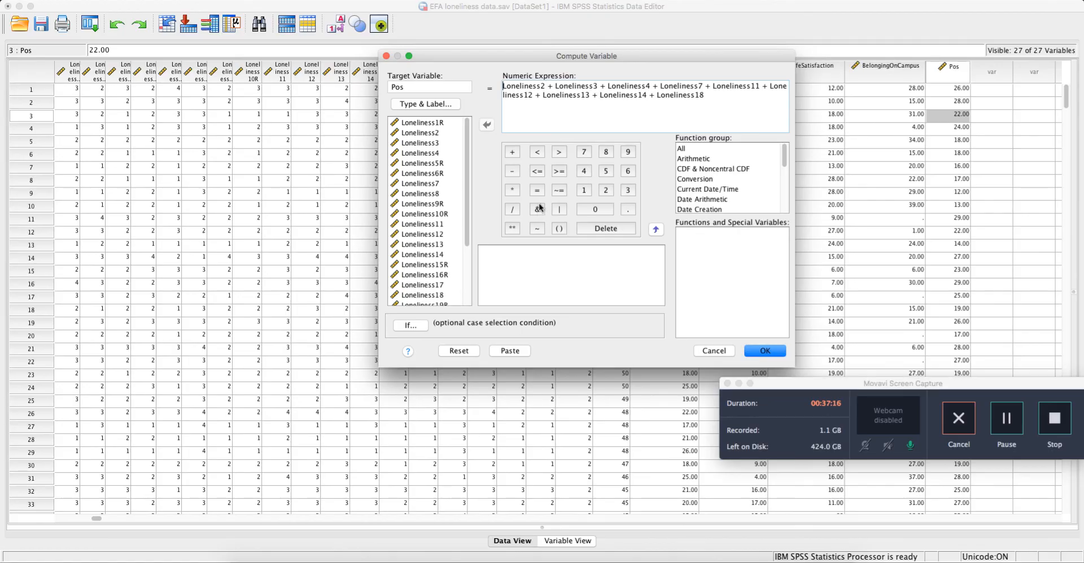
{"action": "type", "text": "("}
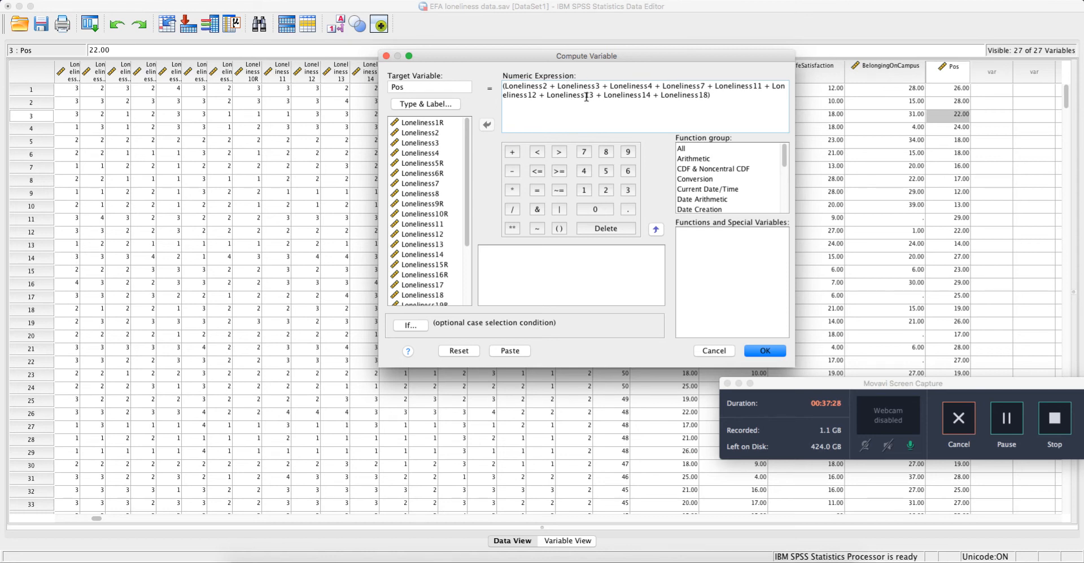
{"action": "left_click", "coordinate": [628, 154]}
{"action": "key", "text": "BackSpace"}
{"action": "left_click", "coordinate": [512, 210]}
{"action": "left_click", "coordinate": [628, 154]}
Rename the target variable Pos_mean and run the computation.
{"action": "left_click", "coordinate": [436, 86]}
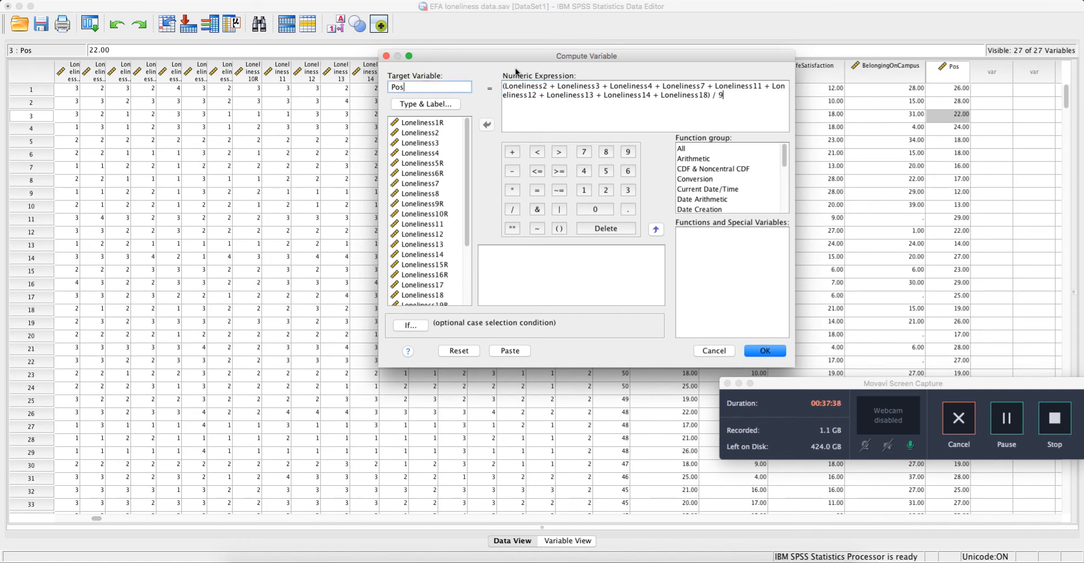
{"action": "type", "text": "_mean"}
{"action": "left_click", "coordinate": [771, 350]}
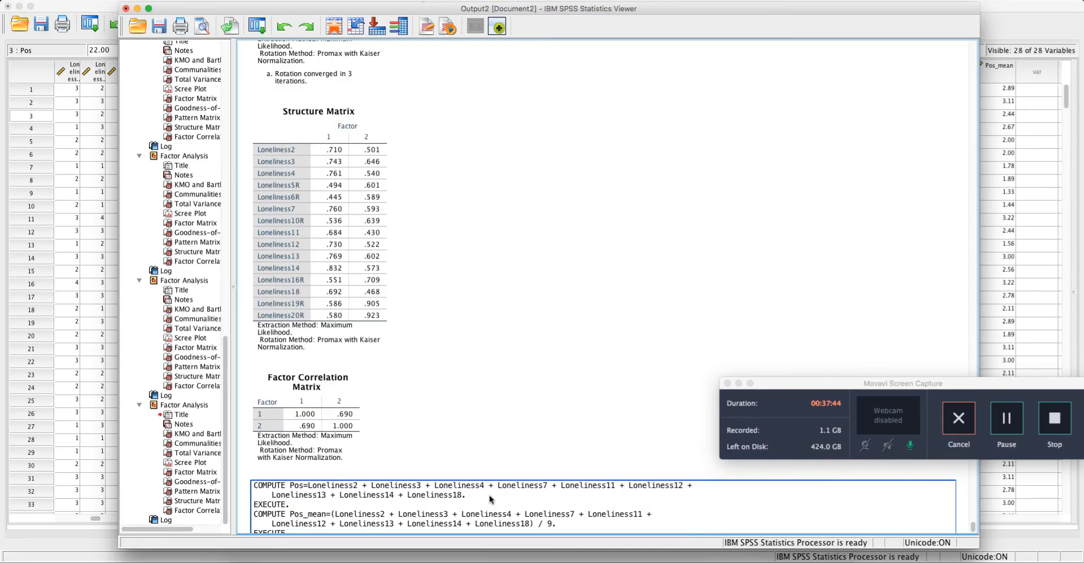
Return to the case data and check the Pos_mean column and its value for the first case.
{"action": "left_click", "coordinate": [1035, 182]}
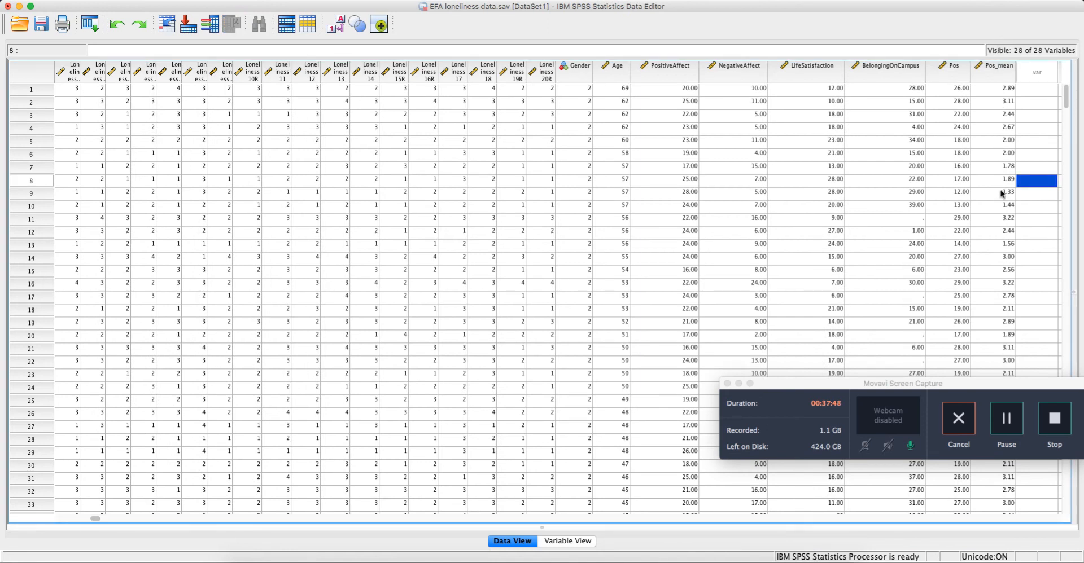
{"action": "left_click", "coordinate": [992, 79]}
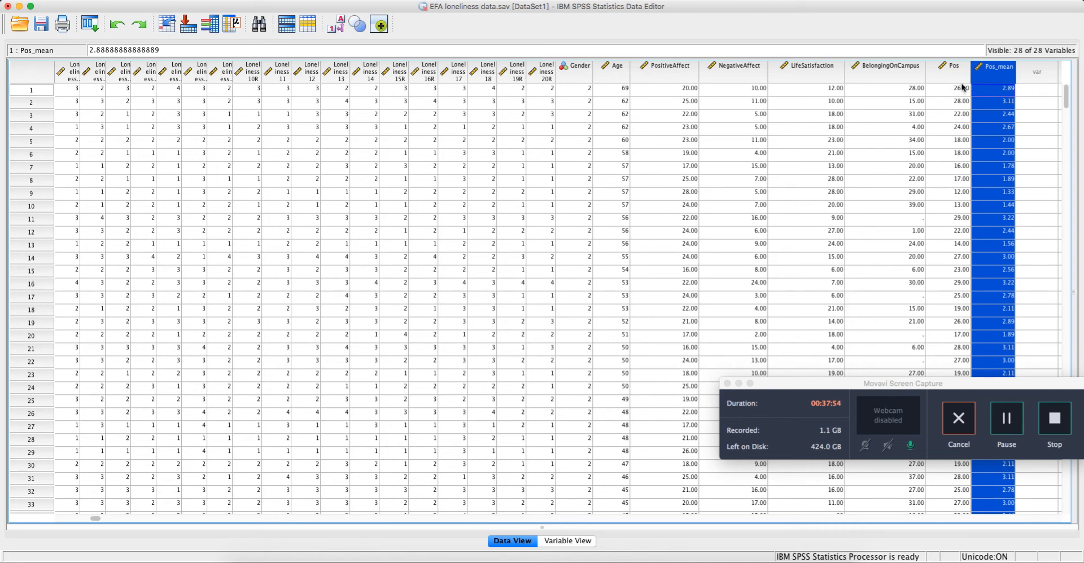
{"action": "left_click", "coordinate": [996, 93]}
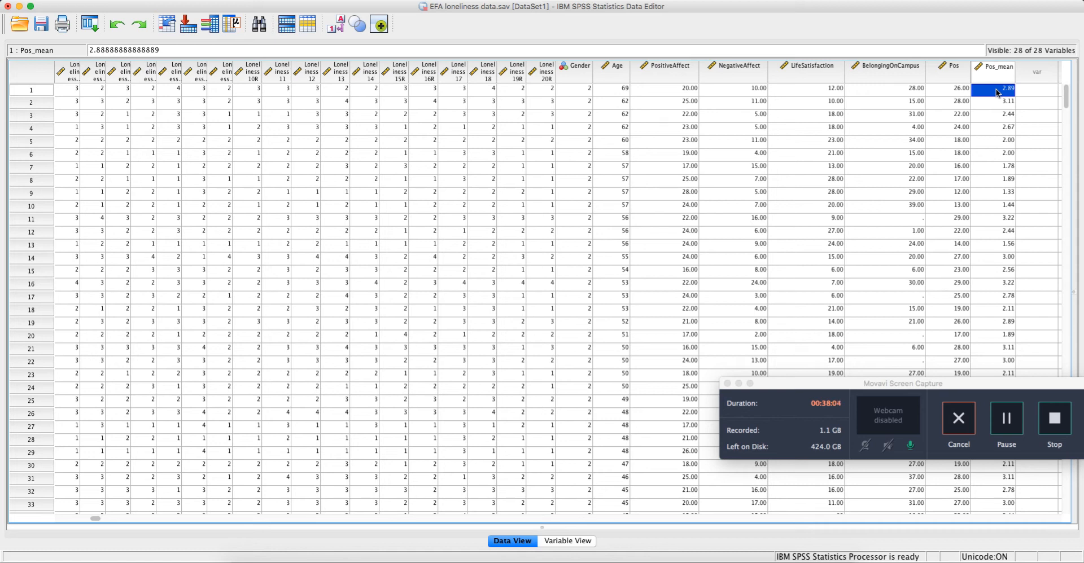
Check the Pos_mean values of several of the first ten cases in the data.
{"action": "left_click", "coordinate": [992, 169]}
{"action": "left_click", "coordinate": [991, 180]}
{"action": "left_click", "coordinate": [991, 193]}
{"action": "left_click", "coordinate": [991, 207]}
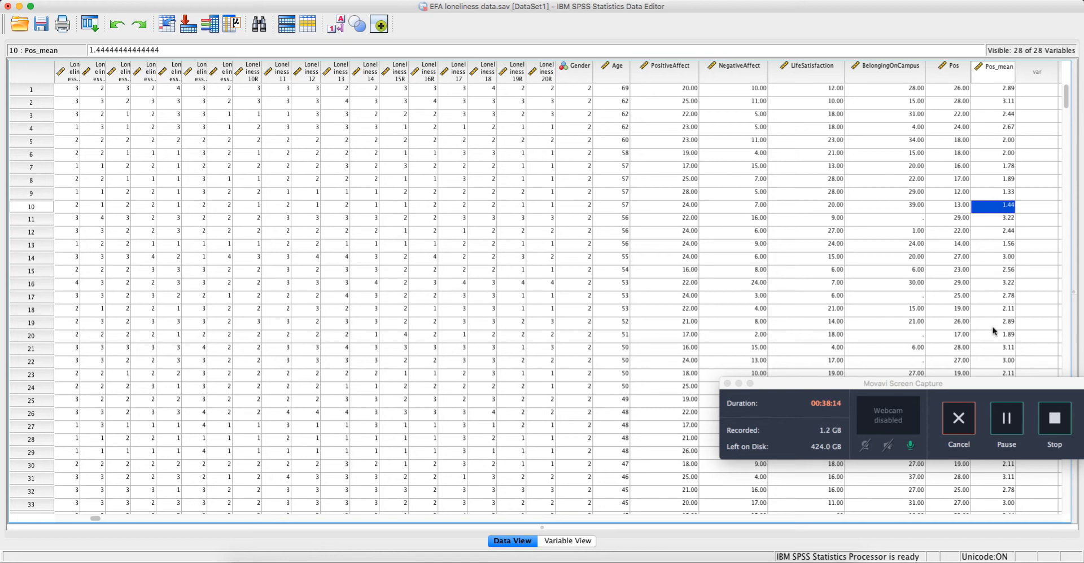
{"action": "left_click_drag", "start_coordinate": [1007, 386], "coordinate": [1034, 532]}
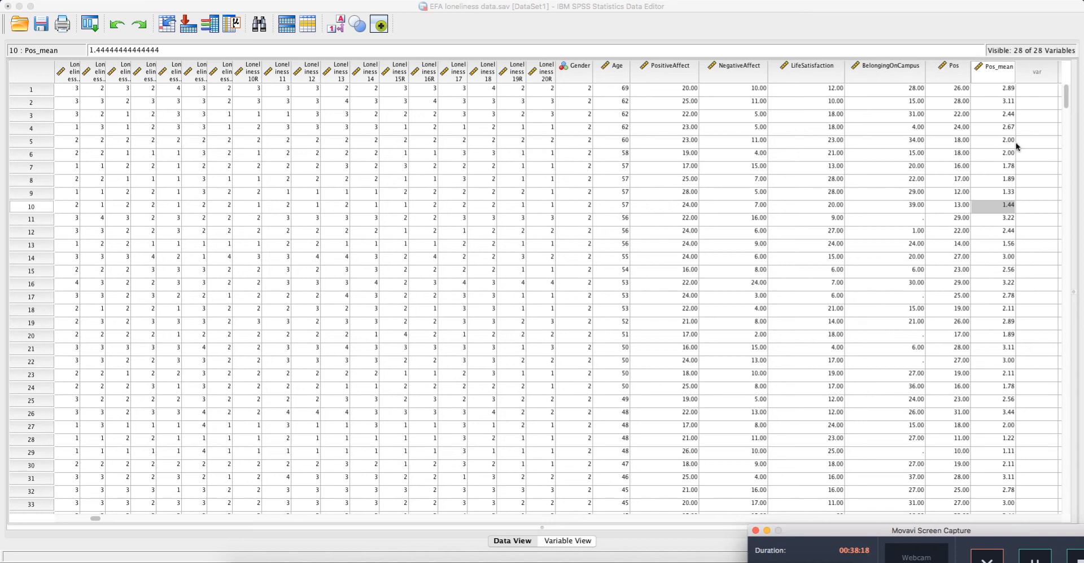
{"action": "left_click", "coordinate": [1002, 105]}
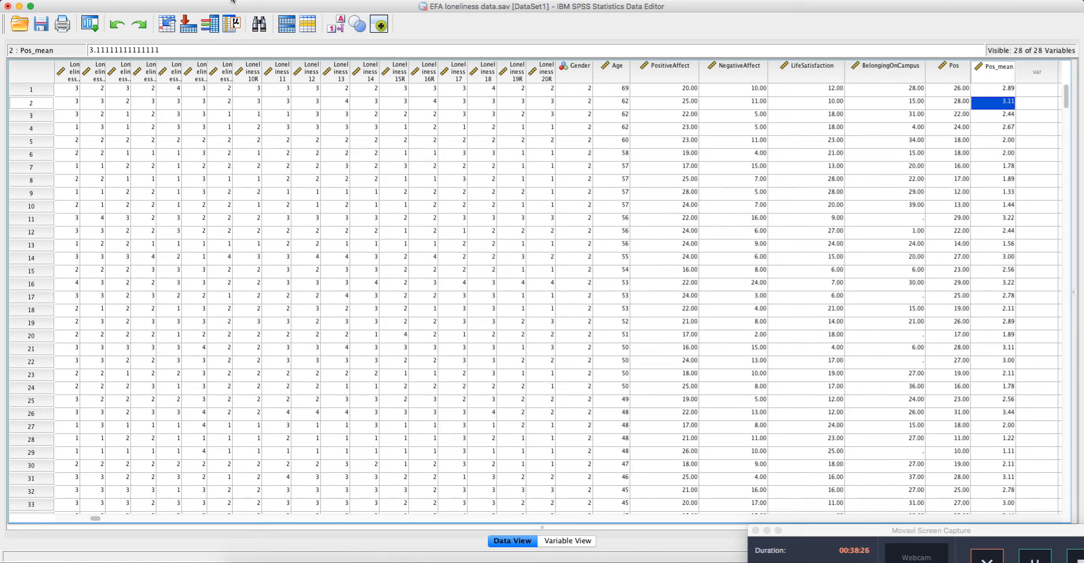
Start a new variable computation, clear the previous numeric expression and name the target variable Neg_mean.
{"action": "left_click", "coordinate": [268, 1]}
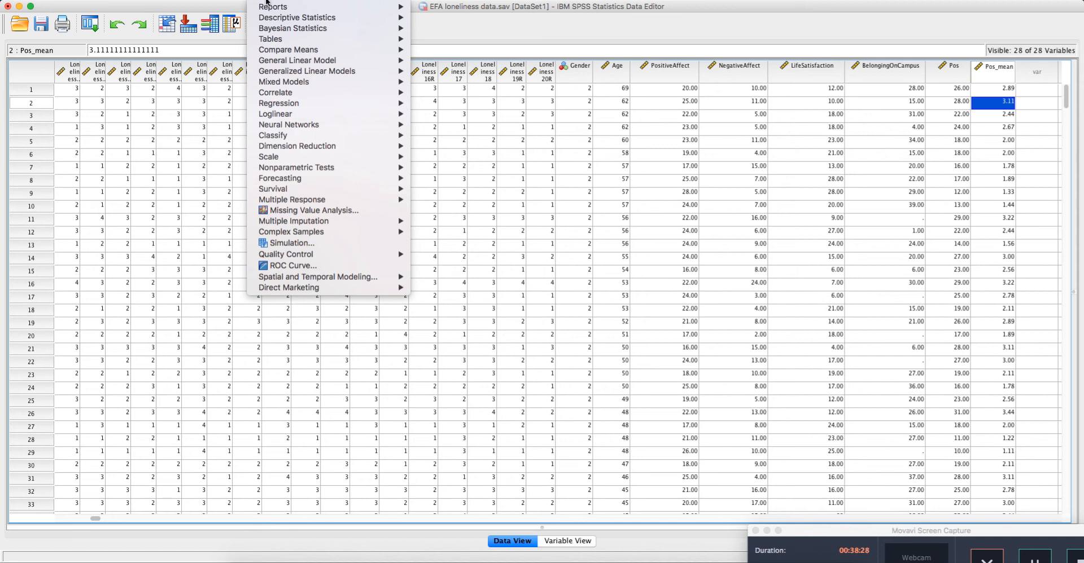
{"action": "mouse_move", "coordinate": [232, 2]}
{"action": "left_click", "coordinate": [230, 8]}
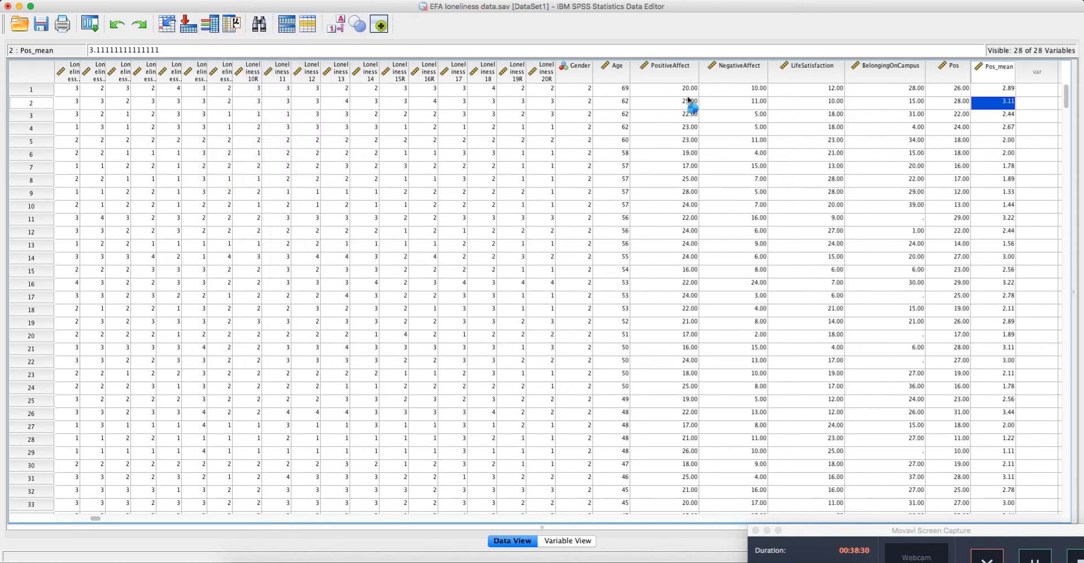
{"action": "left_click_drag", "start_coordinate": [720, 97], "coordinate": [502, 86]}
{"action": "key", "text": "BackSpace"}
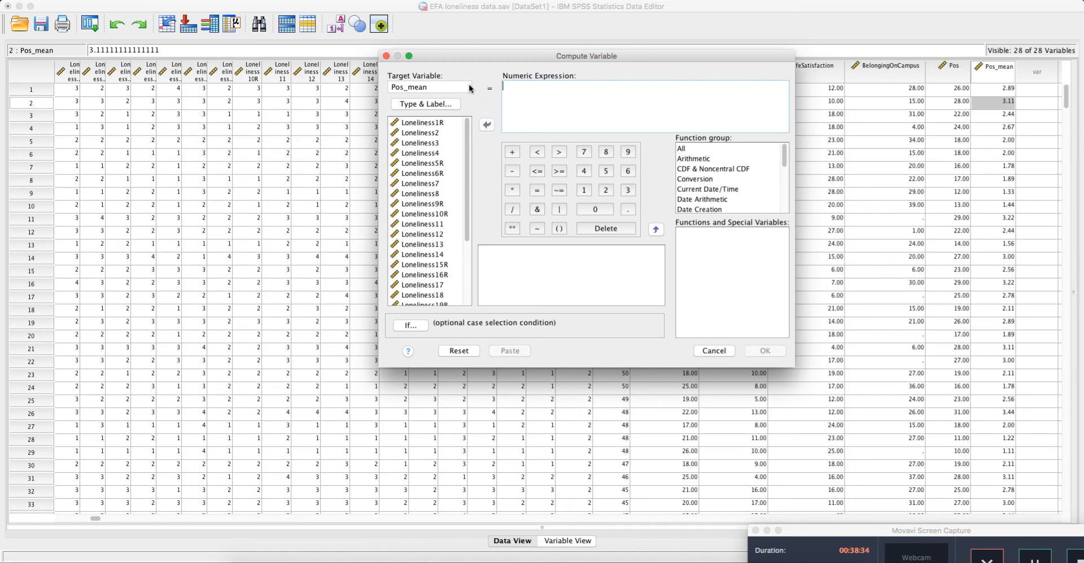
{"action": "left_click", "coordinate": [403, 86]}
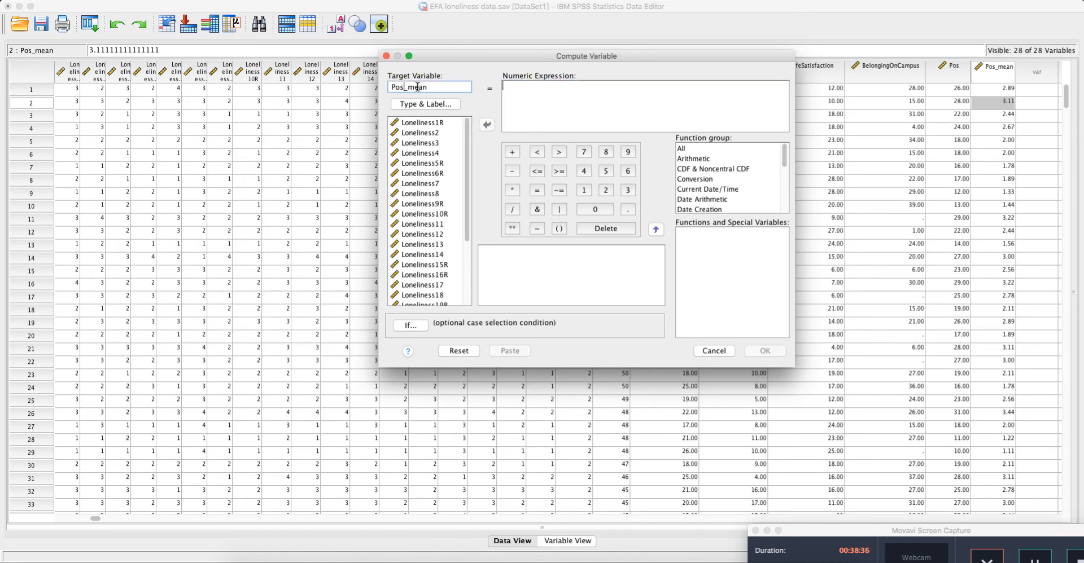
{"action": "key", "text": "BackSpace"}
{"action": "key", "text": "BackSpace"}
{"action": "key", "text": "BackSpace"}
{"action": "type", "text": "Neg"}
Begin a parenthesised sum in the numeric expression with Loneliness5R, Loneliness6R, Loneliness10R and Loneliness16R.
{"action": "left_click", "coordinate": [559, 228]}
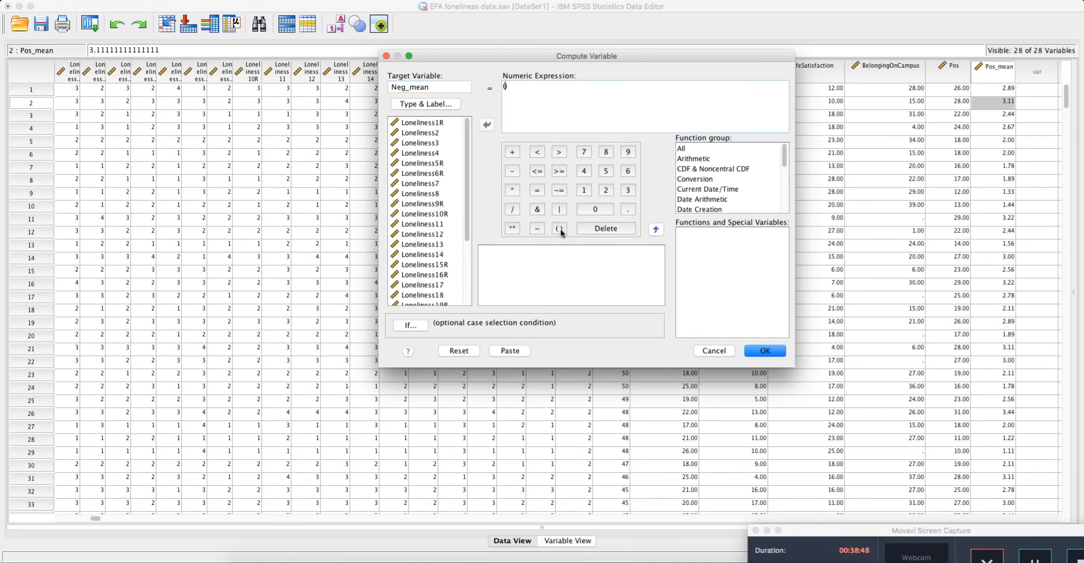
{"action": "left_click", "coordinate": [433, 164]}
{"action": "left_click", "coordinate": [486, 125]}
{"action": "left_click", "coordinate": [512, 152]}
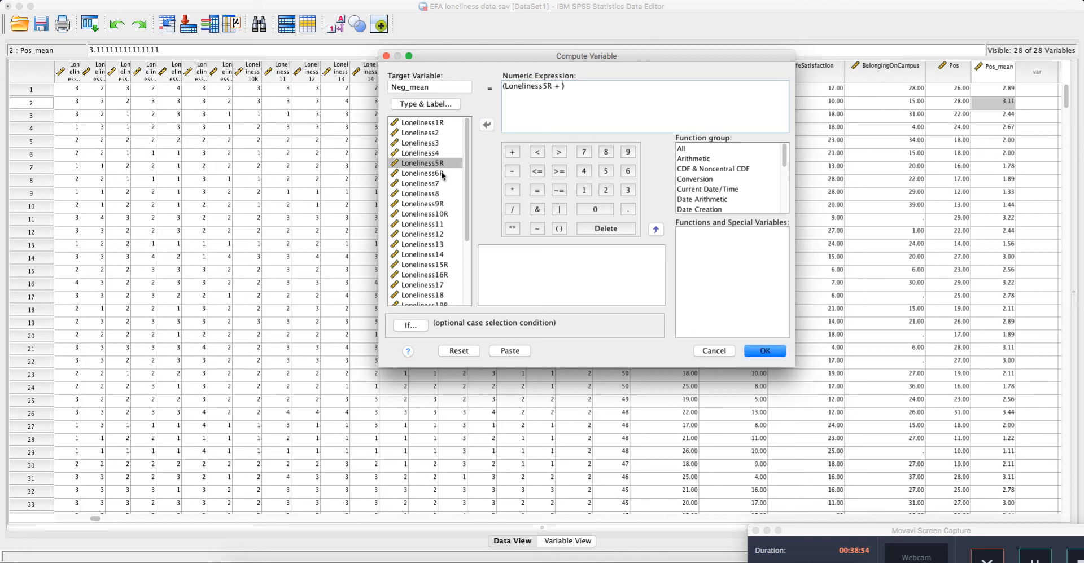
{"action": "left_click", "coordinate": [443, 173]}
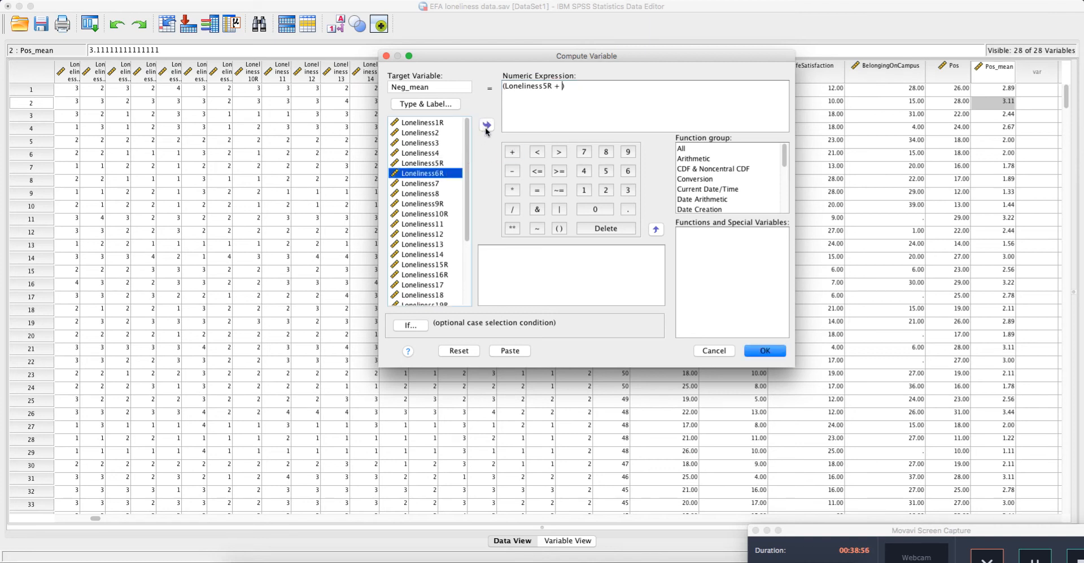
{"action": "left_click", "coordinate": [486, 125]}
{"action": "left_click", "coordinate": [511, 152]}
{"action": "left_click", "coordinate": [424, 214]}
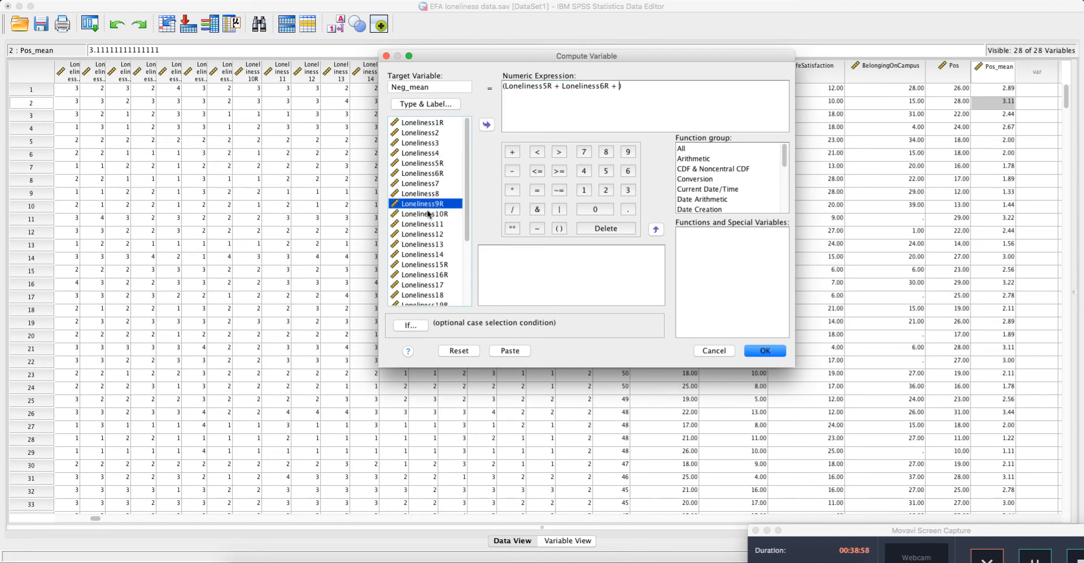
{"action": "left_click", "coordinate": [486, 124]}
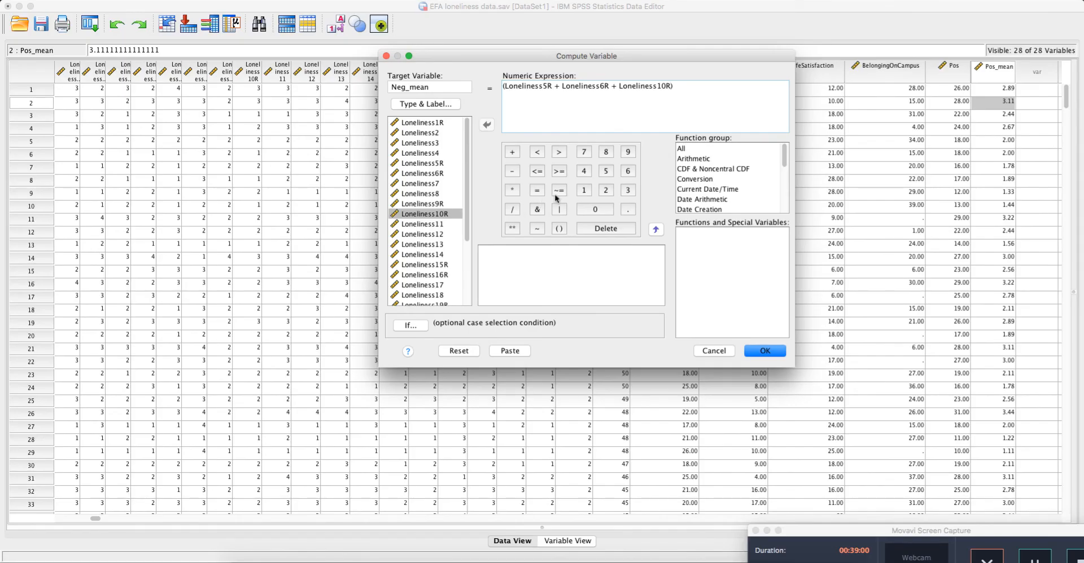
{"action": "left_click", "coordinate": [512, 152]}
{"action": "left_click", "coordinate": [440, 275]}
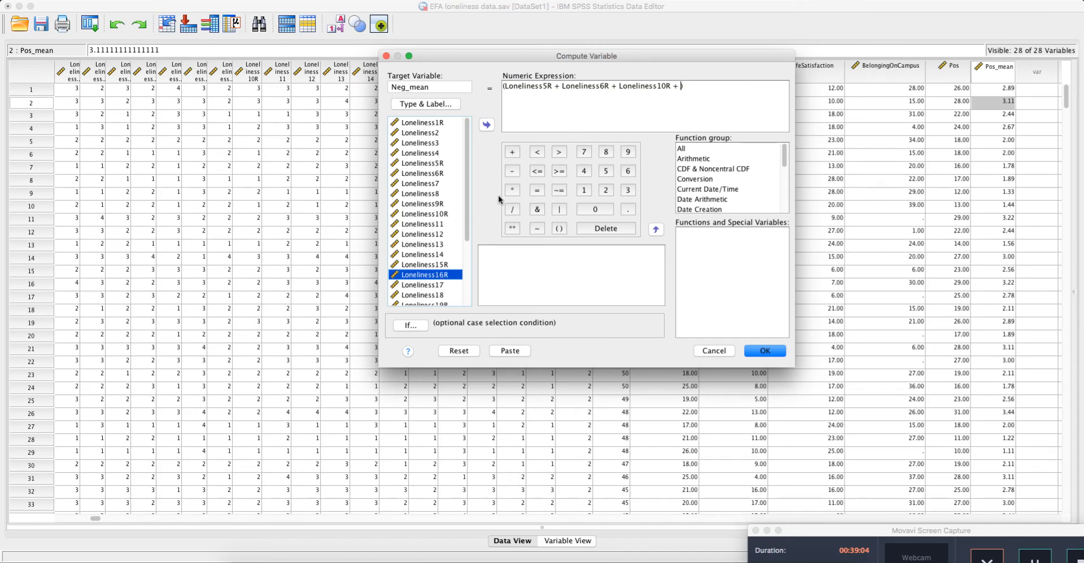
{"action": "left_click", "coordinate": [487, 126]}
{"action": "left_click", "coordinate": [512, 153]}
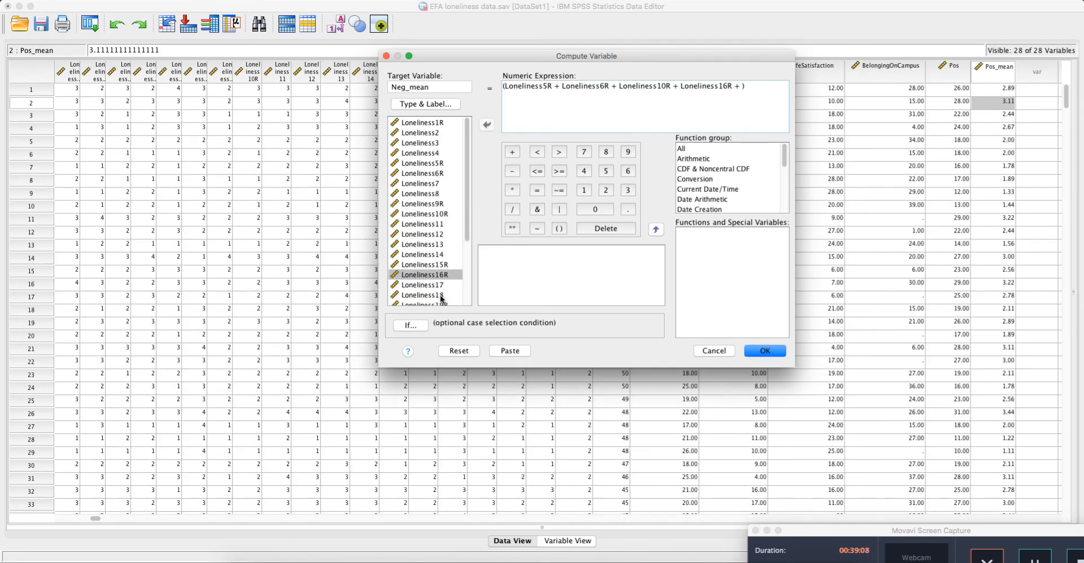
Add Loneliness19R and Loneliness20R to the parenthesised sum, divide it by 6 and run the computation.
{"action": "scroll", "coordinate": [437, 289], "scroll_direction": "down", "scroll_amount": 4}
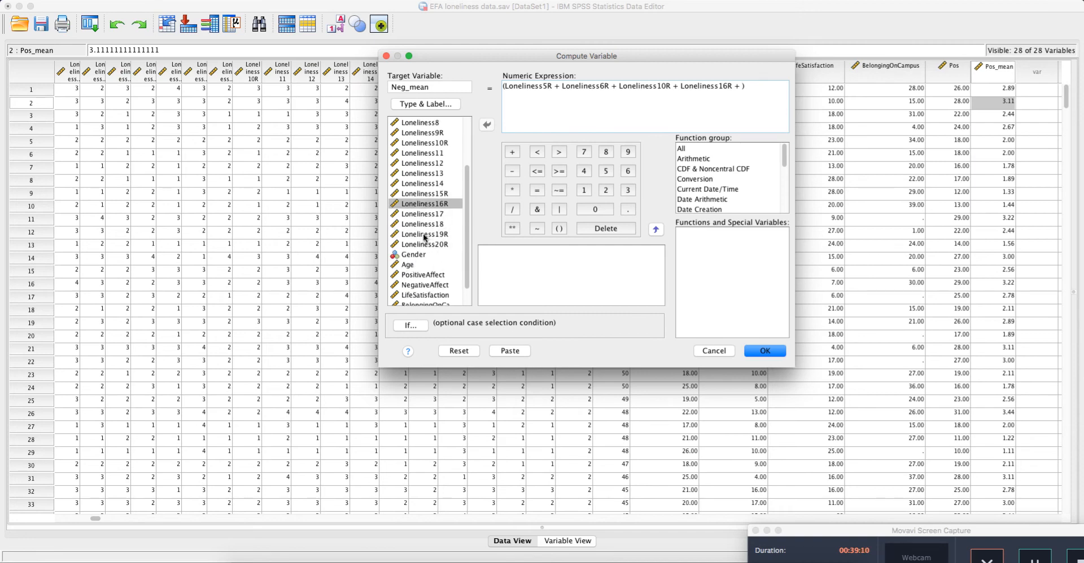
{"action": "left_click", "coordinate": [422, 235]}
{"action": "left_click", "coordinate": [487, 125]}
{"action": "left_click", "coordinate": [511, 152]}
{"action": "left_click", "coordinate": [430, 244]}
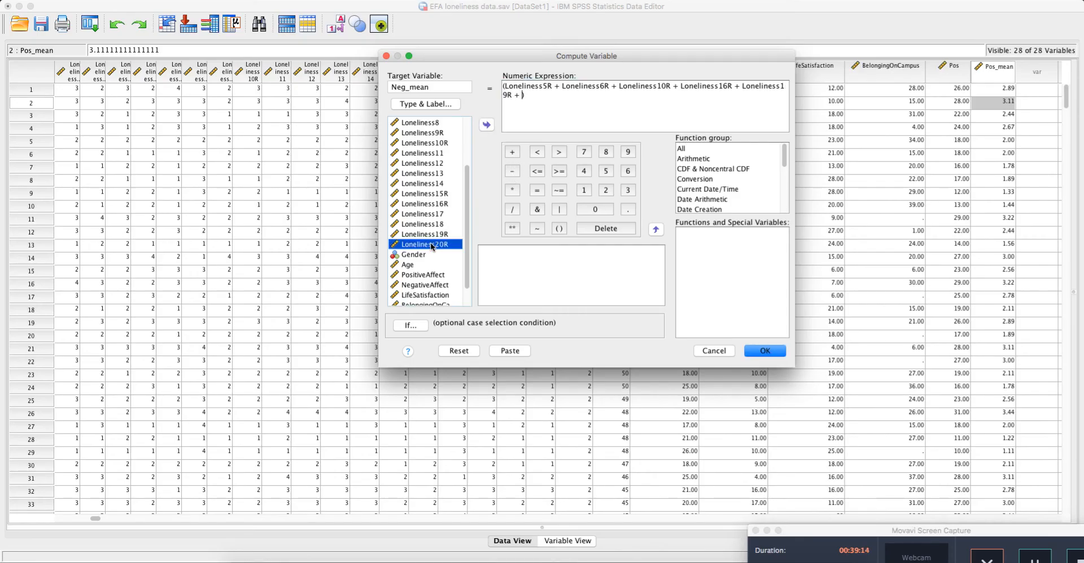
{"action": "left_click", "coordinate": [487, 126]}
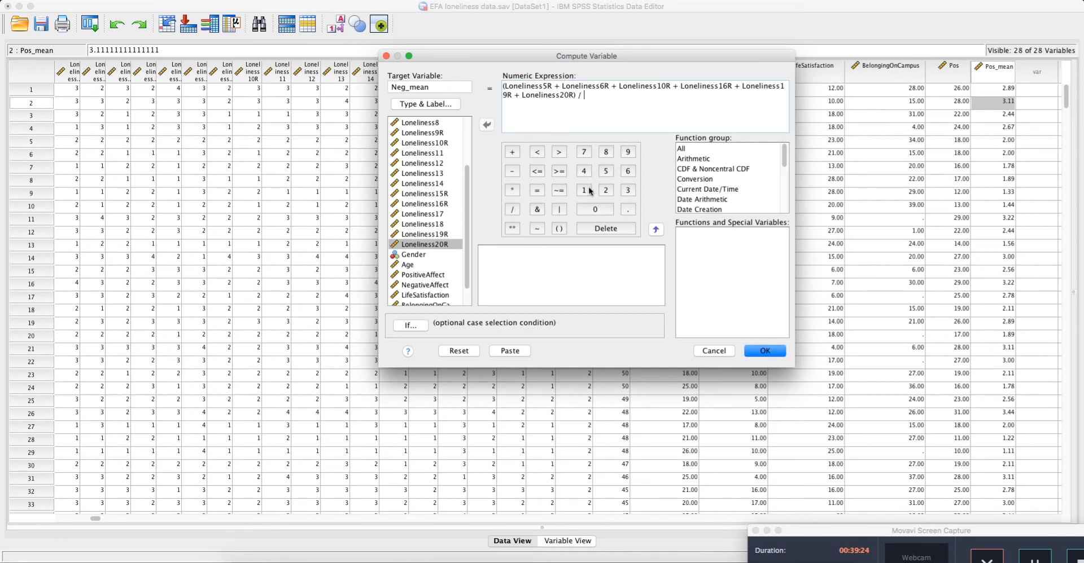
{"action": "left_click", "coordinate": [629, 172]}
{"action": "left_click", "coordinate": [781, 354]}
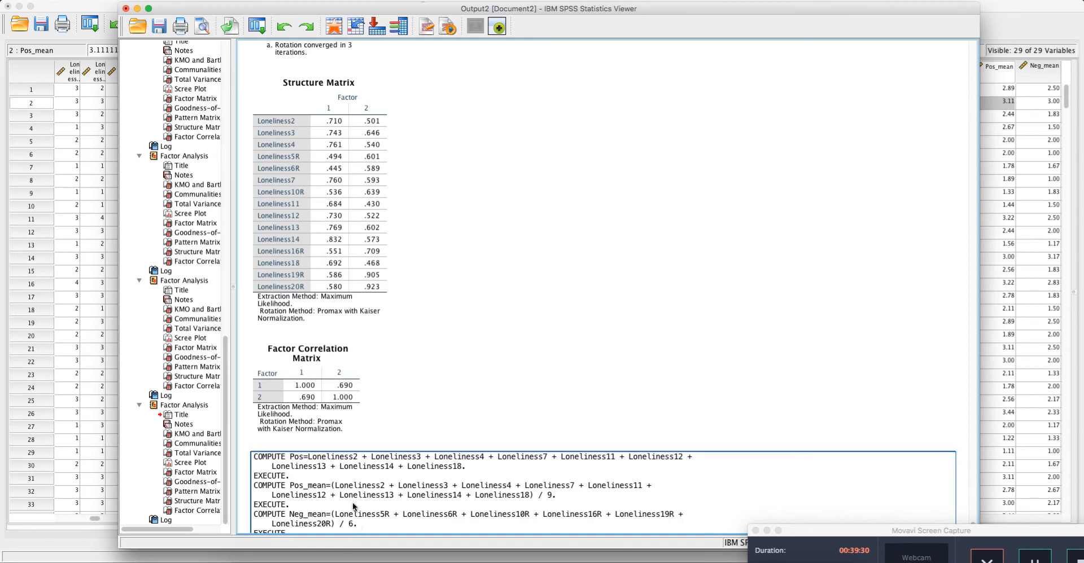
Return to the case data and compare the Neg_mean and Pos_mean columns.
{"action": "left_click", "coordinate": [1018, 35]}
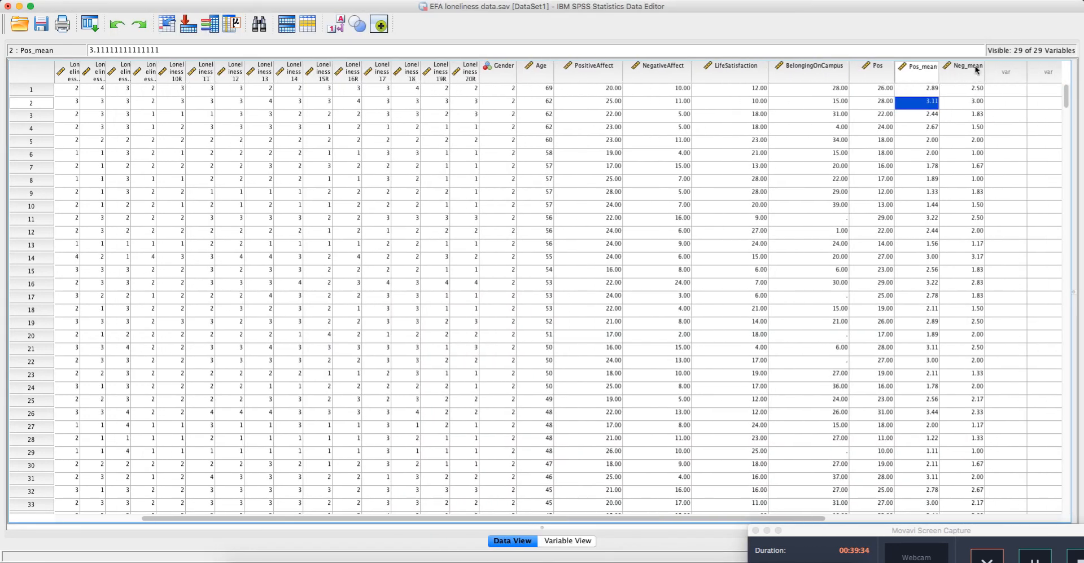
{"action": "left_click", "coordinate": [976, 66]}
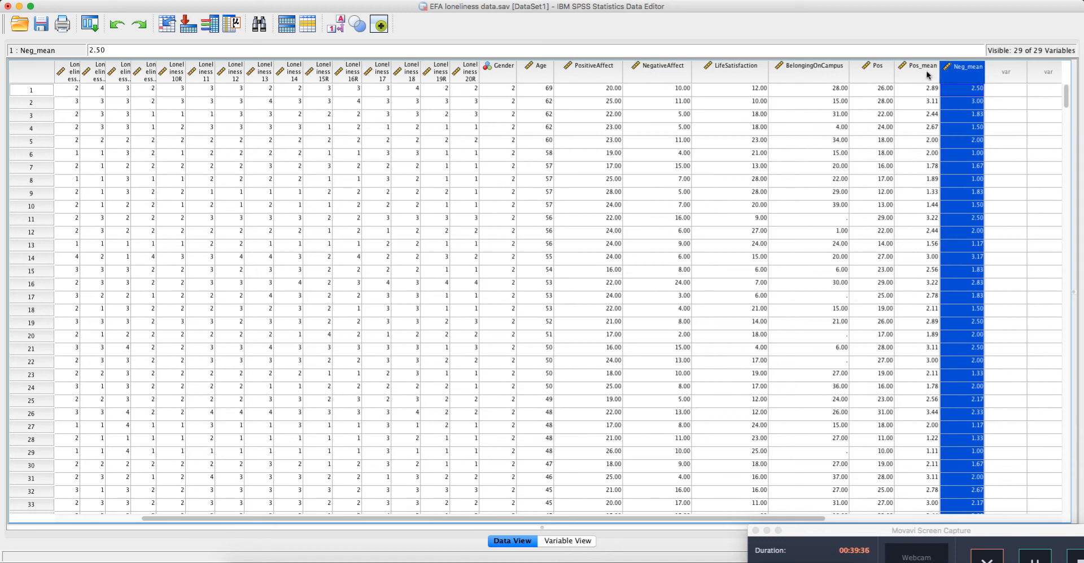
{"action": "left_click", "coordinate": [928, 74]}
{"action": "left_click", "coordinate": [965, 73]}
{"action": "left_click", "coordinate": [920, 74]}
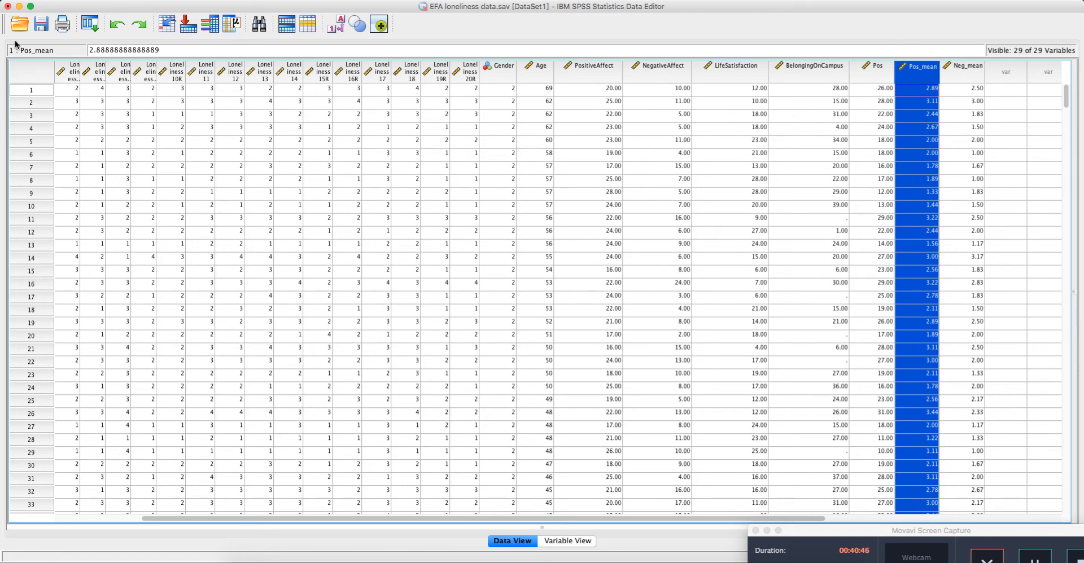
Start a Reliability Analysis and add Loneliness2, Loneliness3, Loneliness4 and Loneliness7 as its items.
{"action": "left_click", "coordinate": [275, 0]}
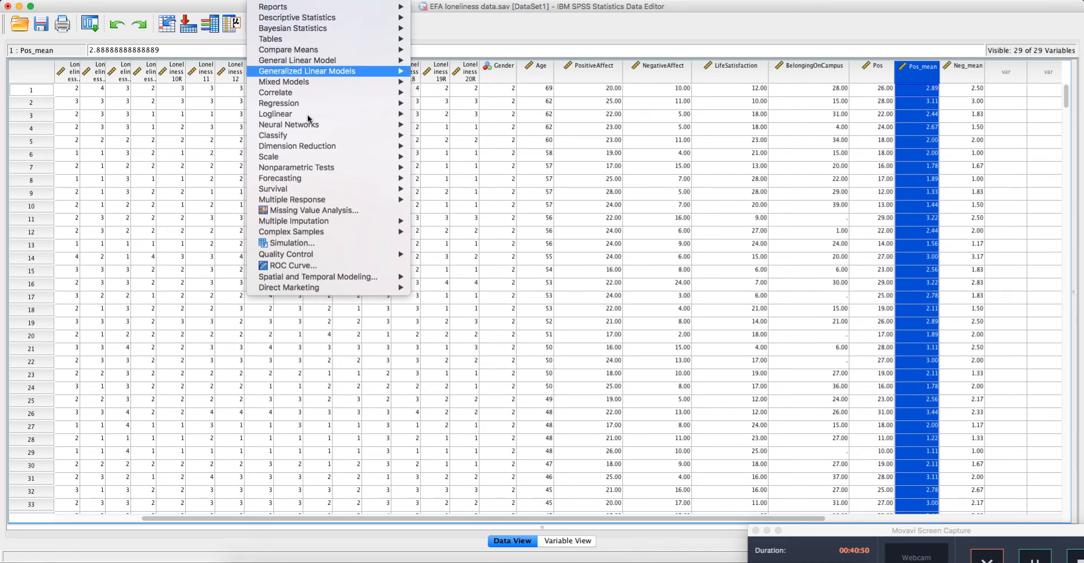
{"action": "mouse_move", "coordinate": [319, 161]}
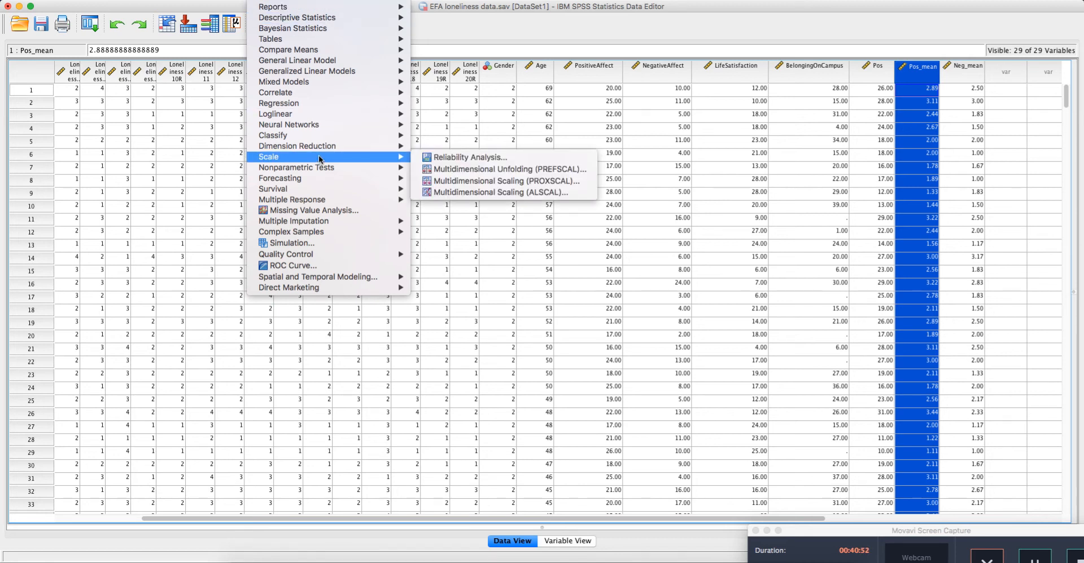
{"action": "left_click", "coordinate": [438, 160]}
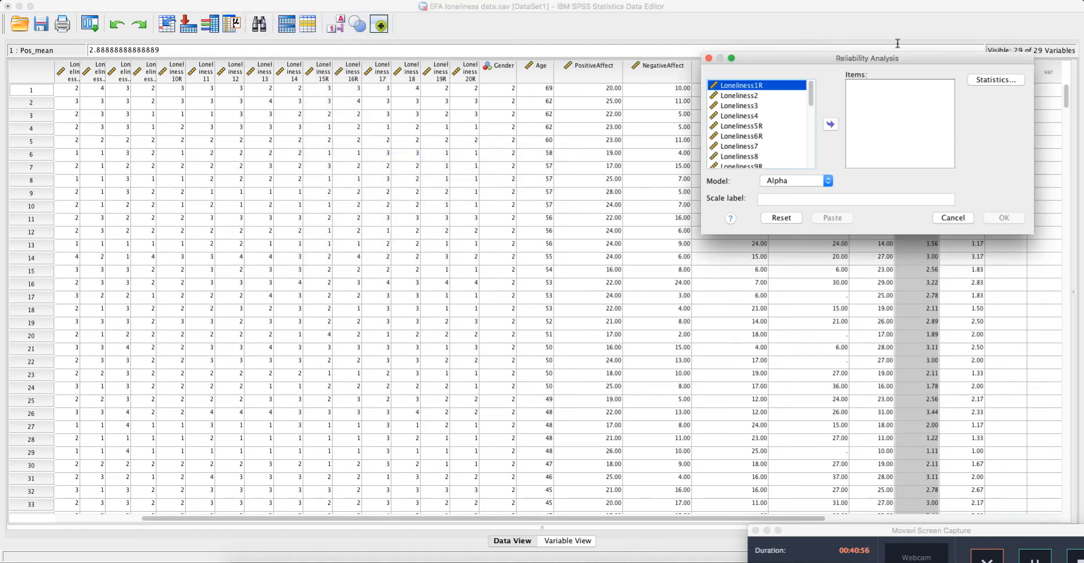
{"action": "left_click_drag", "start_coordinate": [877, 56], "coordinate": [459, 67]}
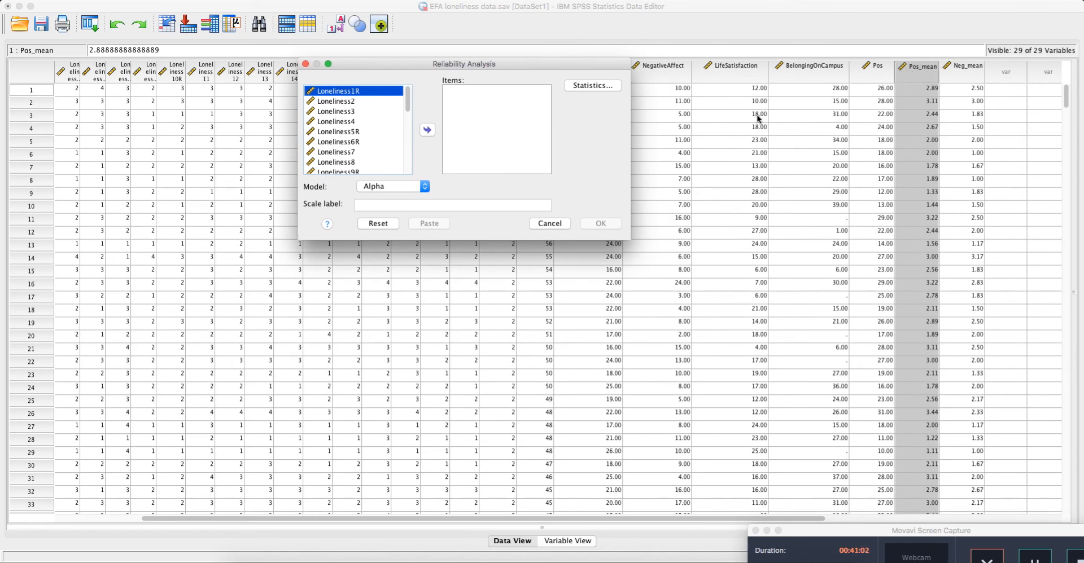
{"action": "double_click", "coordinate": [337, 101]}
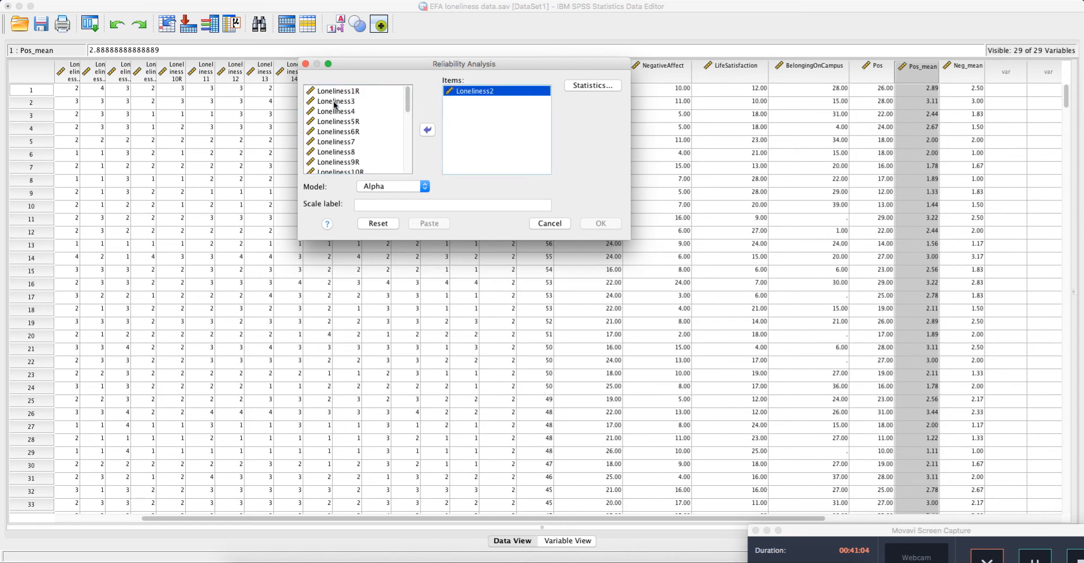
{"action": "double_click", "coordinate": [338, 102]}
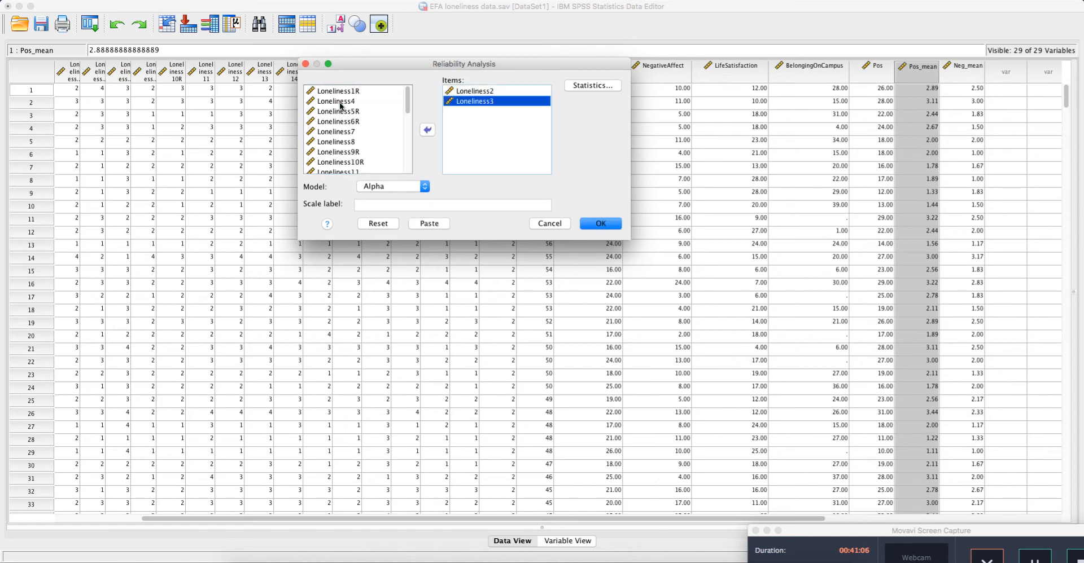
{"action": "double_click", "coordinate": [340, 104]}
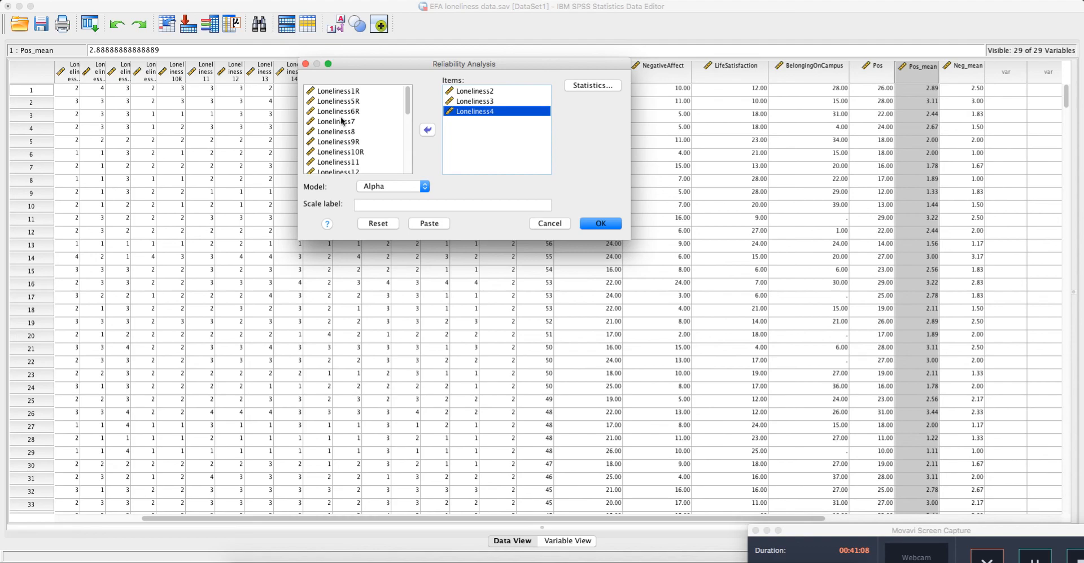
{"action": "double_click", "coordinate": [346, 123]}
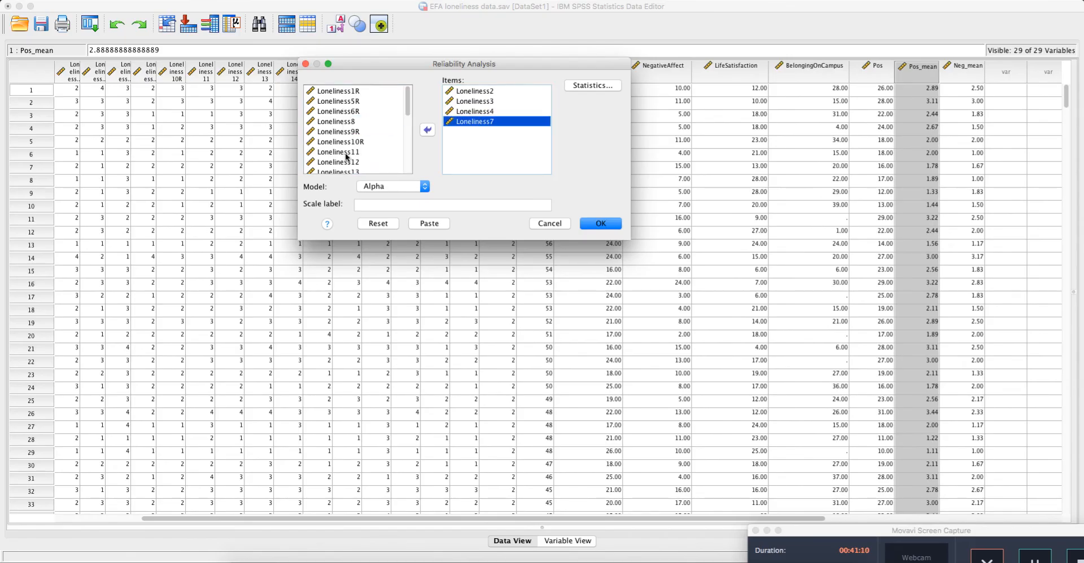
Add Loneliness11, Loneliness12, Loneliness13, Loneliness14 and Loneliness18 to the reliability items.
{"action": "double_click", "coordinate": [346, 153]}
{"action": "double_click", "coordinate": [346, 152]}
{"action": "double_click", "coordinate": [347, 152]}
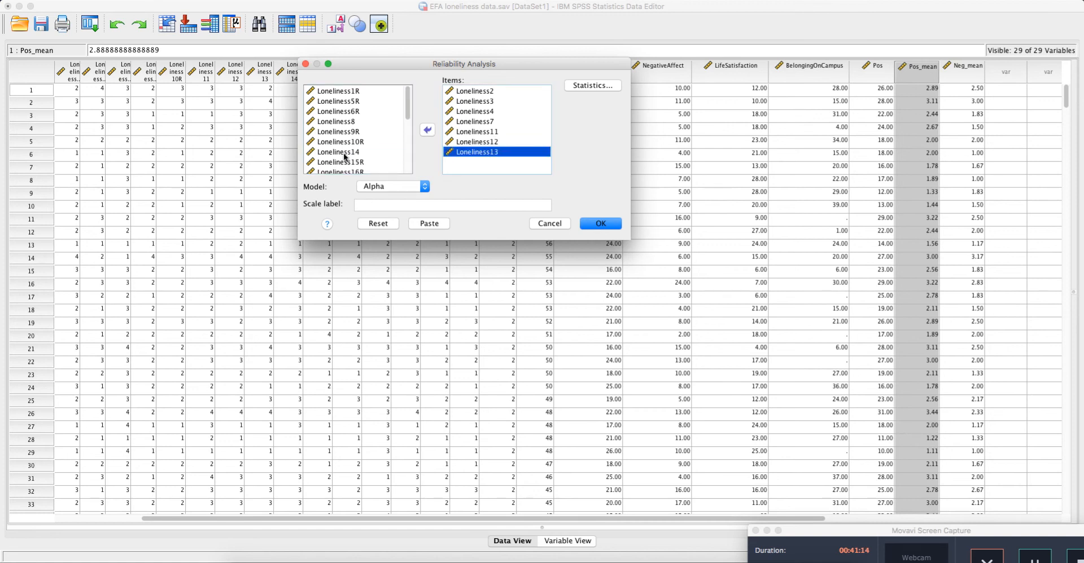
{"action": "left_click", "coordinate": [346, 155]}
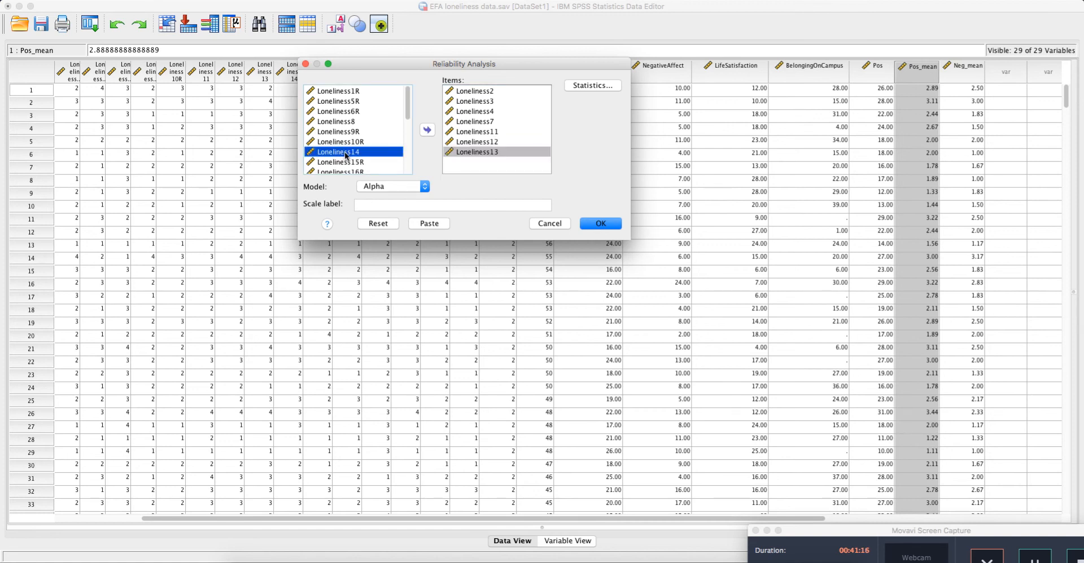
{"action": "double_click", "coordinate": [345, 154]}
{"action": "scroll", "coordinate": [347, 169], "scroll_direction": "down", "scroll_amount": 2}
{"action": "double_click", "coordinate": [345, 152]}
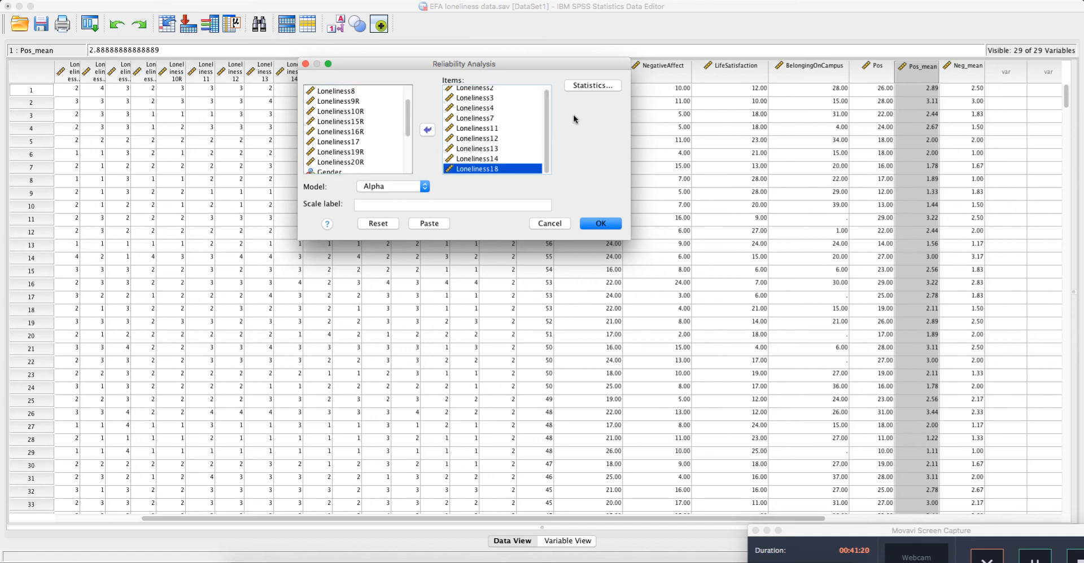
Request descriptives for item, scale and scale if item deleted in the reliability statistics.
{"action": "left_click", "coordinate": [589, 86]}
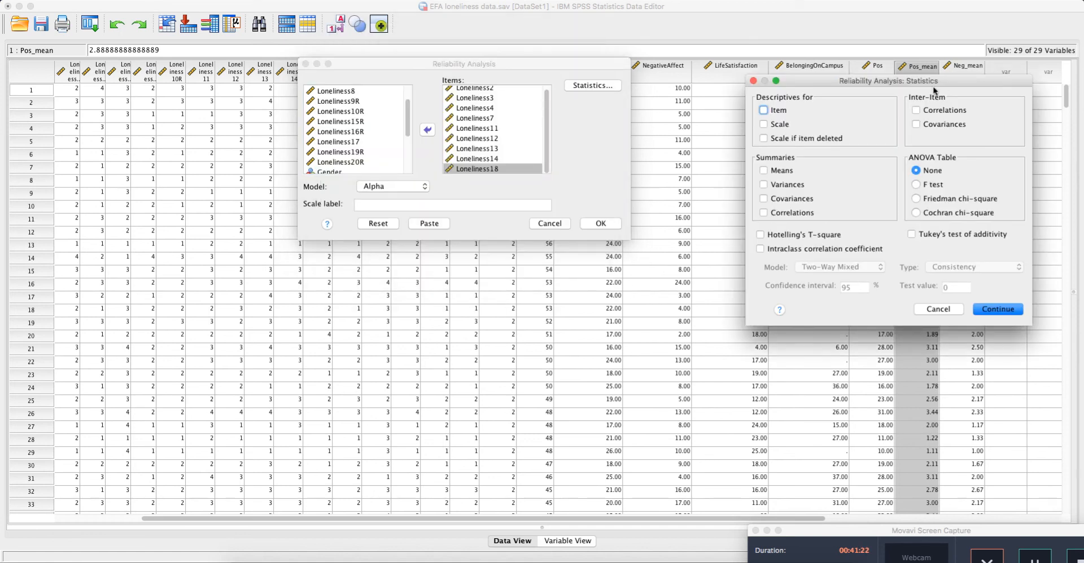
{"action": "left_click_drag", "start_coordinate": [937, 81], "coordinate": [783, 63]}
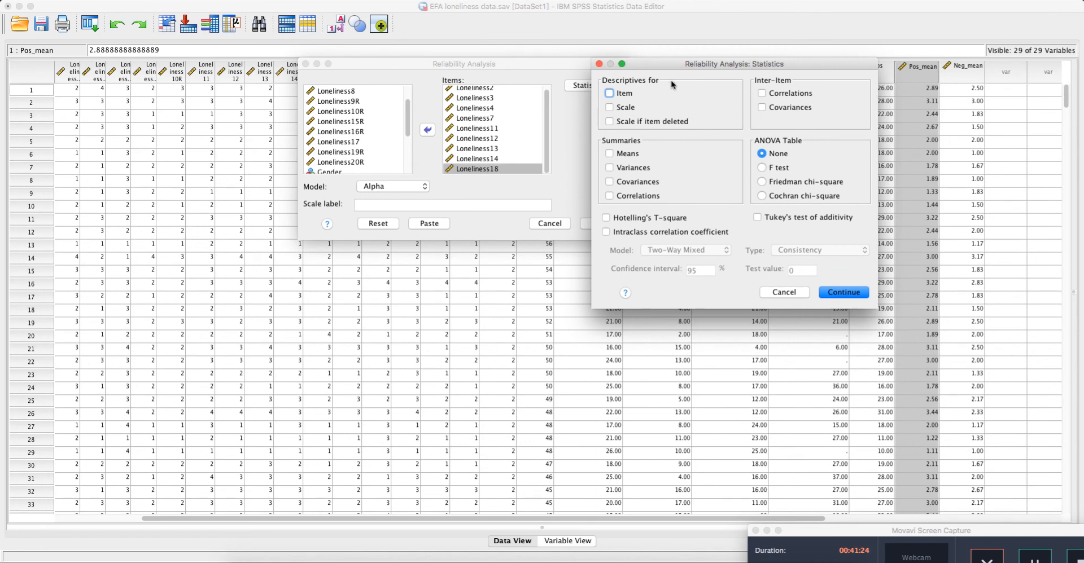
{"action": "left_click", "coordinate": [609, 93]}
{"action": "left_click", "coordinate": [609, 107]}
{"action": "left_click", "coordinate": [609, 121]}
{"action": "left_click", "coordinate": [843, 293]}
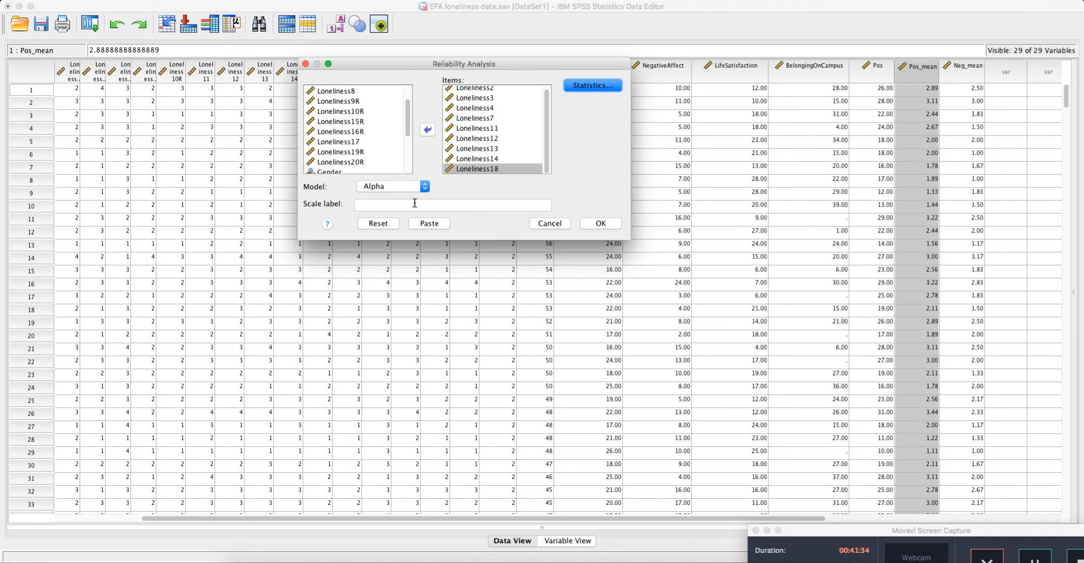
Run the reliability analysis on the selected loneliness items and review its Cronbach's alpha, item-total and scale statistics.
{"action": "left_click", "coordinate": [598, 224]}
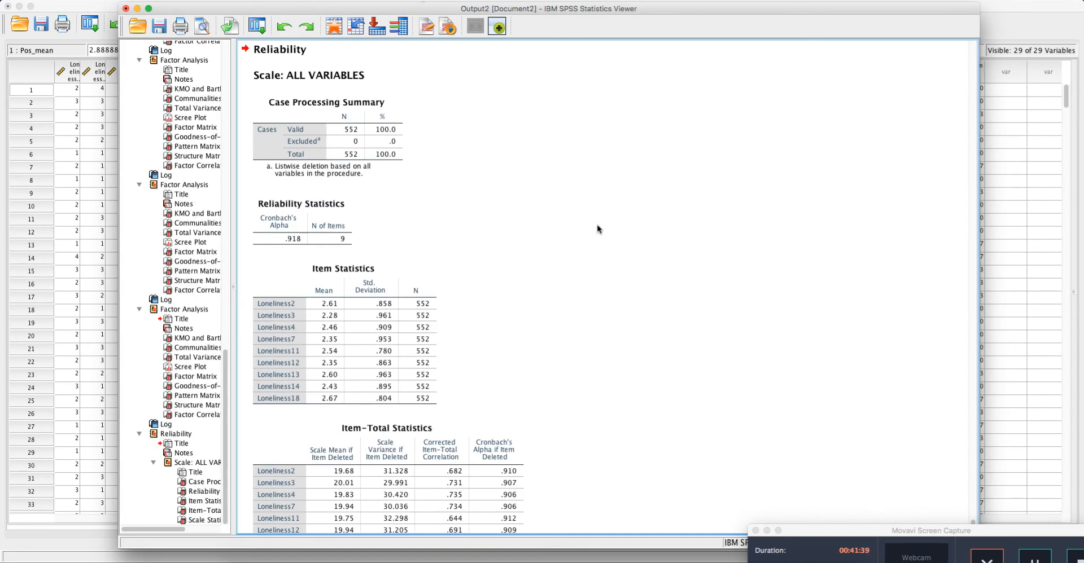
{"action": "left_click", "coordinate": [267, 154]}
{"action": "left_click", "coordinate": [260, 202]}
{"action": "scroll", "coordinate": [456, 246], "scroll_direction": "down", "scroll_amount": 5}
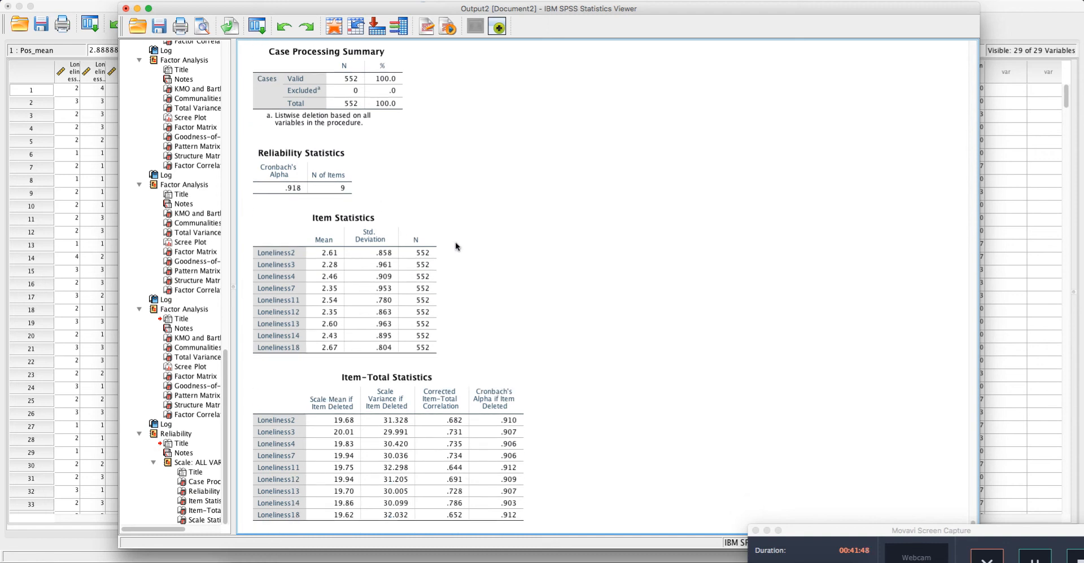
{"action": "scroll", "coordinate": [456, 246], "scroll_direction": "down", "scroll_amount": 1}
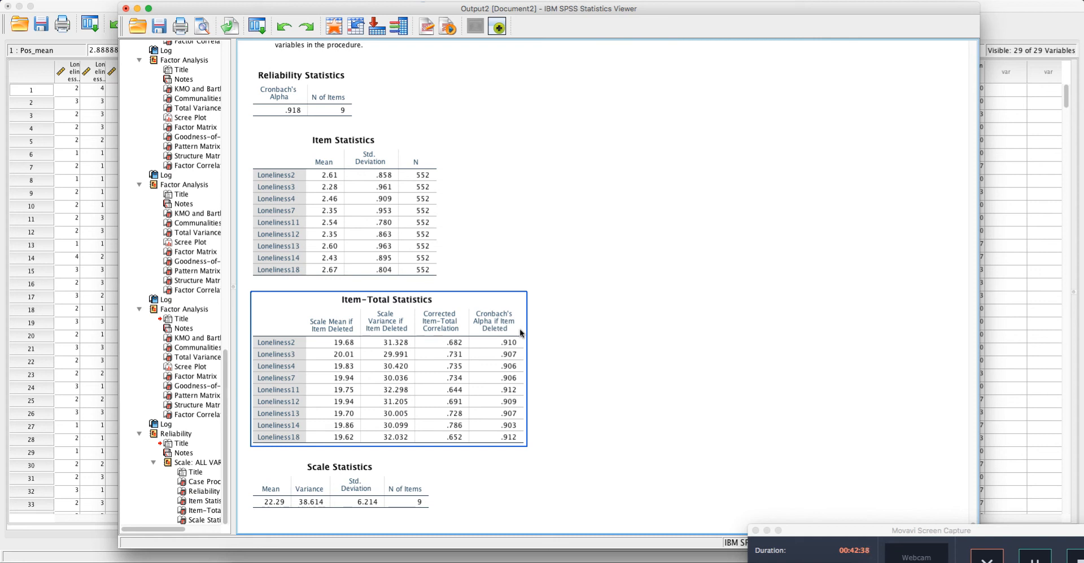
Reopen the Reliability Analysis setup and remove all items from Loneliness2 through Loneliness18 from its item list.
{"action": "left_click", "coordinate": [260, 27]}
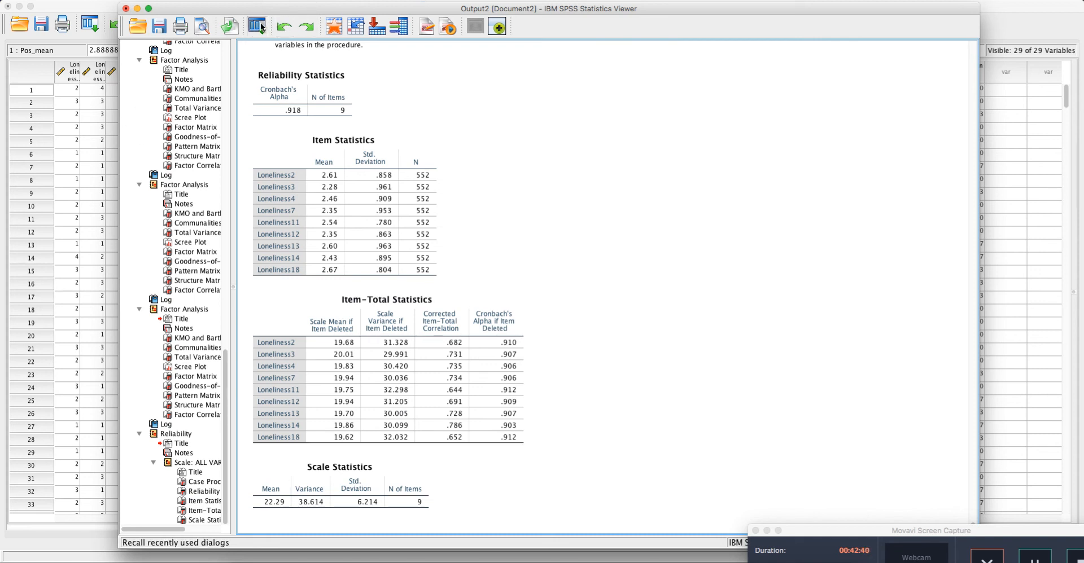
{"action": "left_click", "coordinate": [290, 40]}
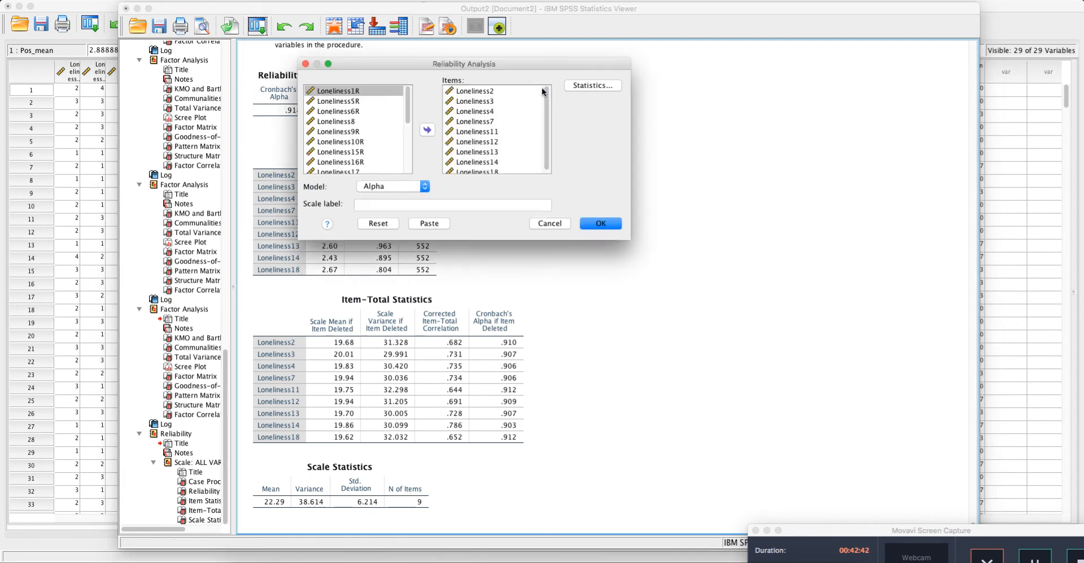
{"action": "left_click", "coordinate": [460, 92]}
{"action": "scroll", "coordinate": [465, 110], "scroll_direction": "down", "scroll_amount": 1}
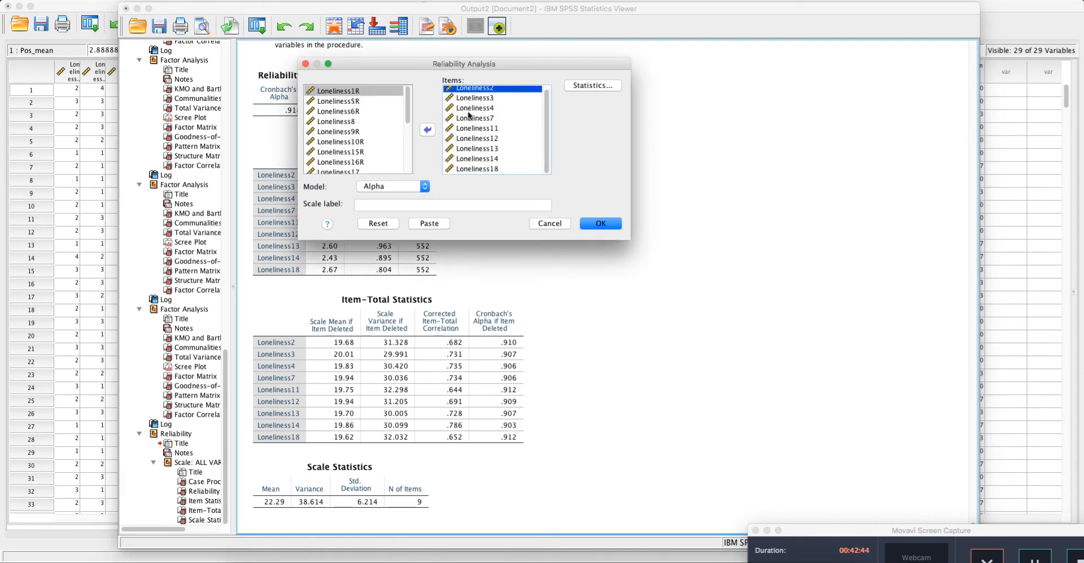
{"action": "left_click", "coordinate": [479, 169], "text": "shift"}
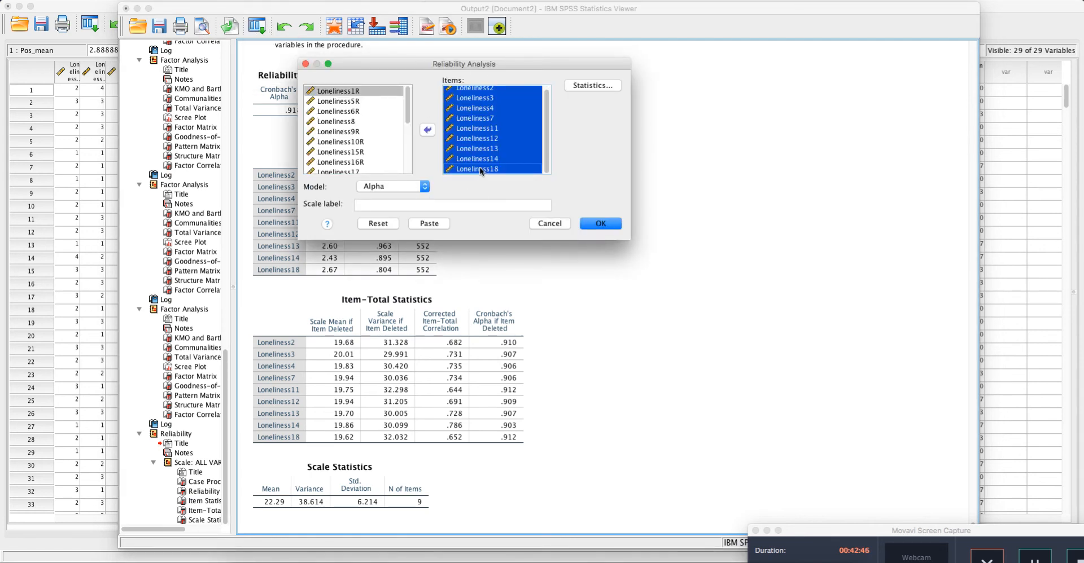
{"action": "left_click", "coordinate": [427, 130]}
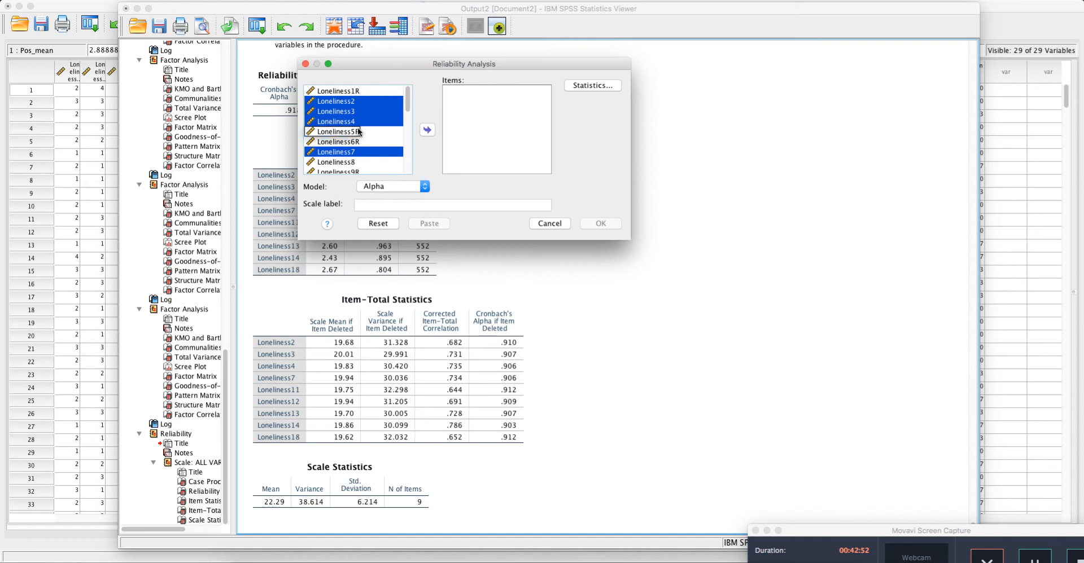
Add Loneliness5R, Loneliness6R, Loneliness10R, Loneliness16R, Loneliness19R and Loneliness20R as the reliability items.
{"action": "left_click", "coordinate": [358, 131]}
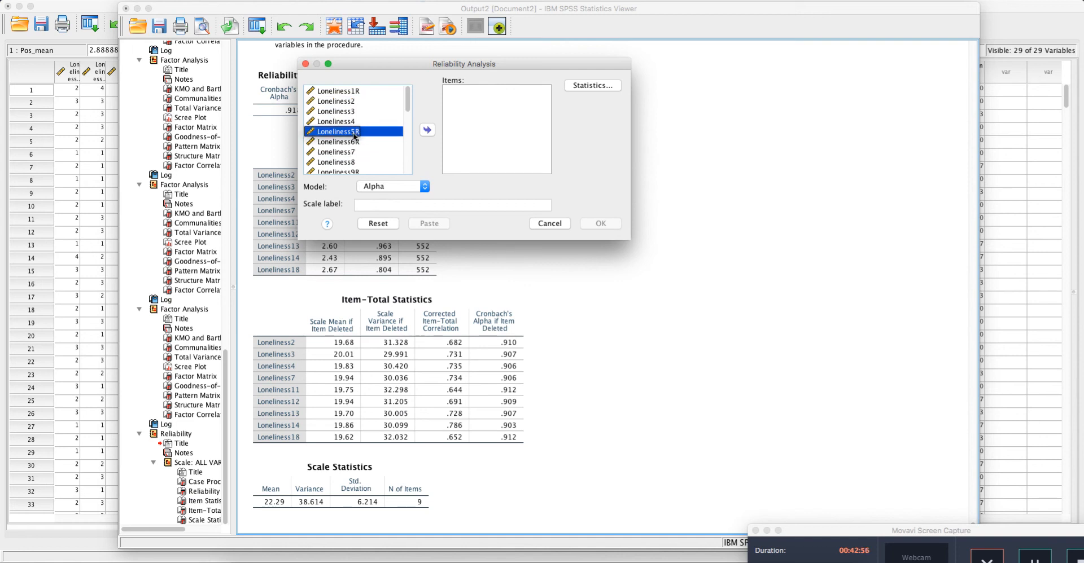
{"action": "double_click", "coordinate": [354, 136]}
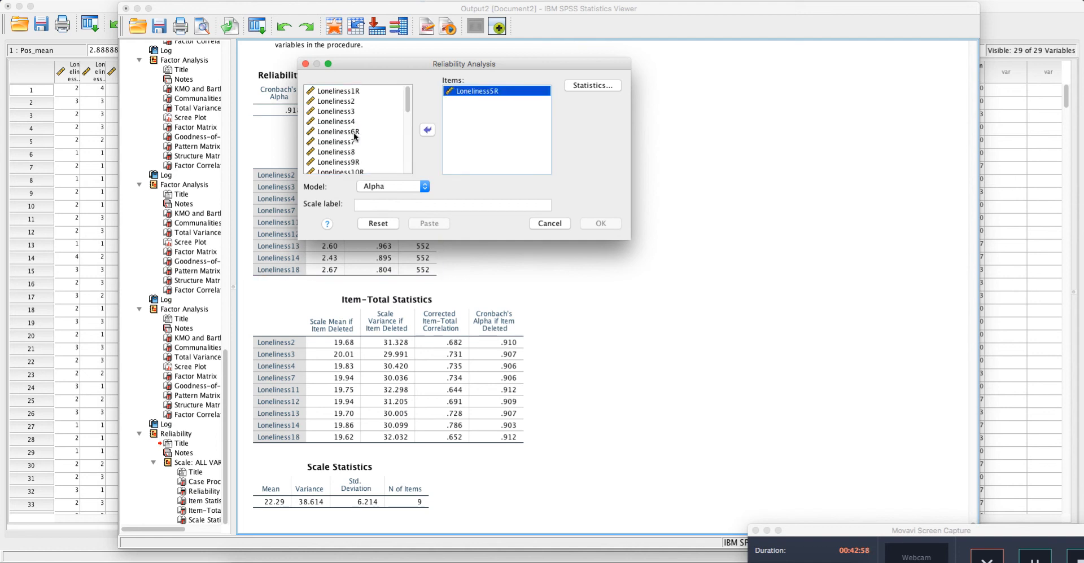
{"action": "double_click", "coordinate": [353, 134]}
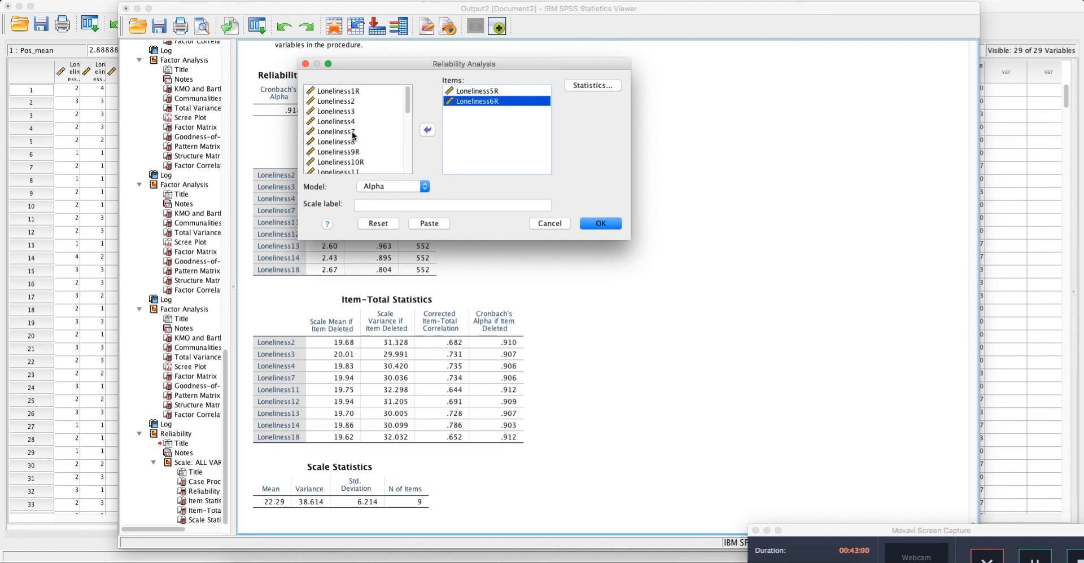
{"action": "double_click", "coordinate": [355, 162]}
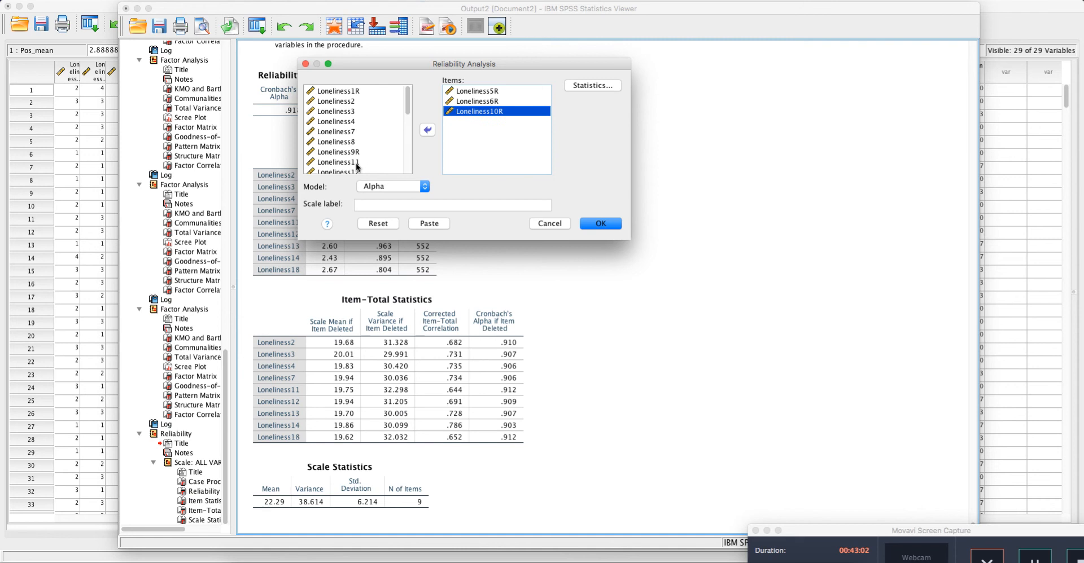
{"action": "scroll", "coordinate": [356, 165], "scroll_direction": "down", "scroll_amount": 5}
{"action": "double_click", "coordinate": [356, 162]}
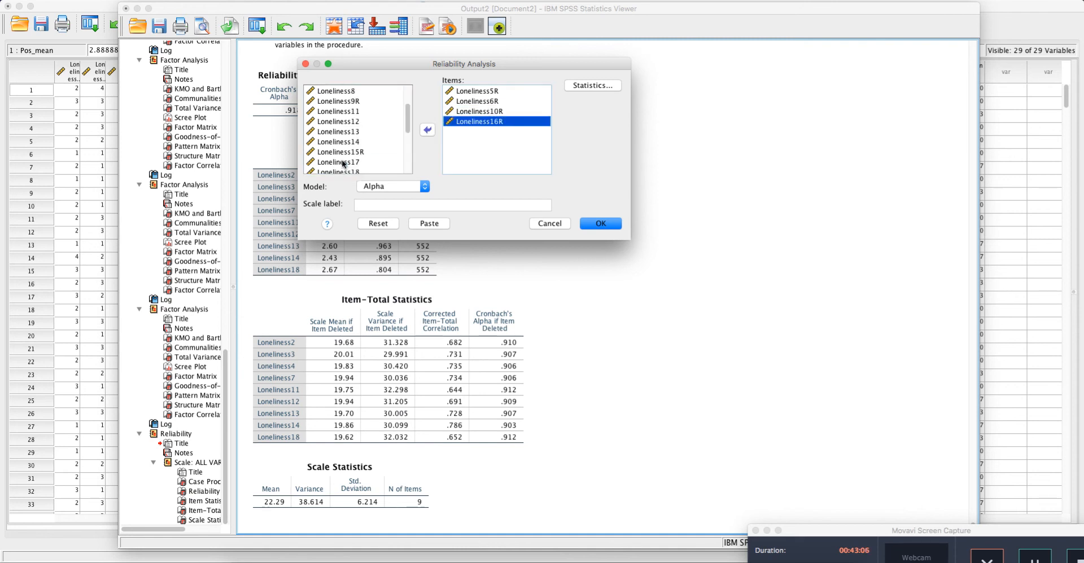
{"action": "scroll", "coordinate": [350, 154], "scroll_direction": "down", "scroll_amount": 5}
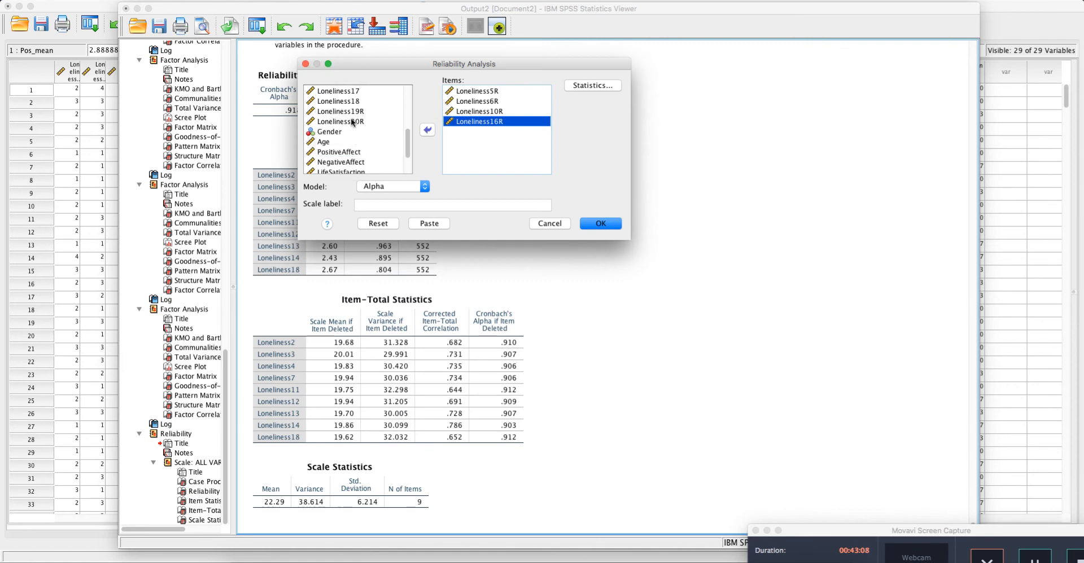
{"action": "double_click", "coordinate": [351, 112]}
{"action": "double_click", "coordinate": [351, 111]}
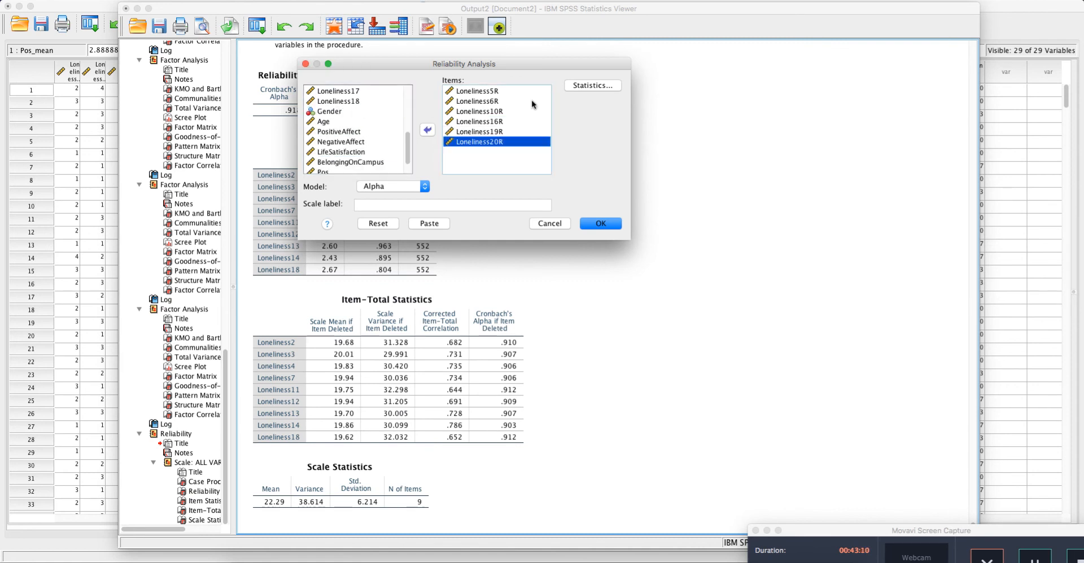
Keep the item, scale and scale-if-item-deleted descriptives, run the reverse-scored subscale's reliability analysis and review its alpha and item-total statistics.
{"action": "left_click", "coordinate": [613, 86]}
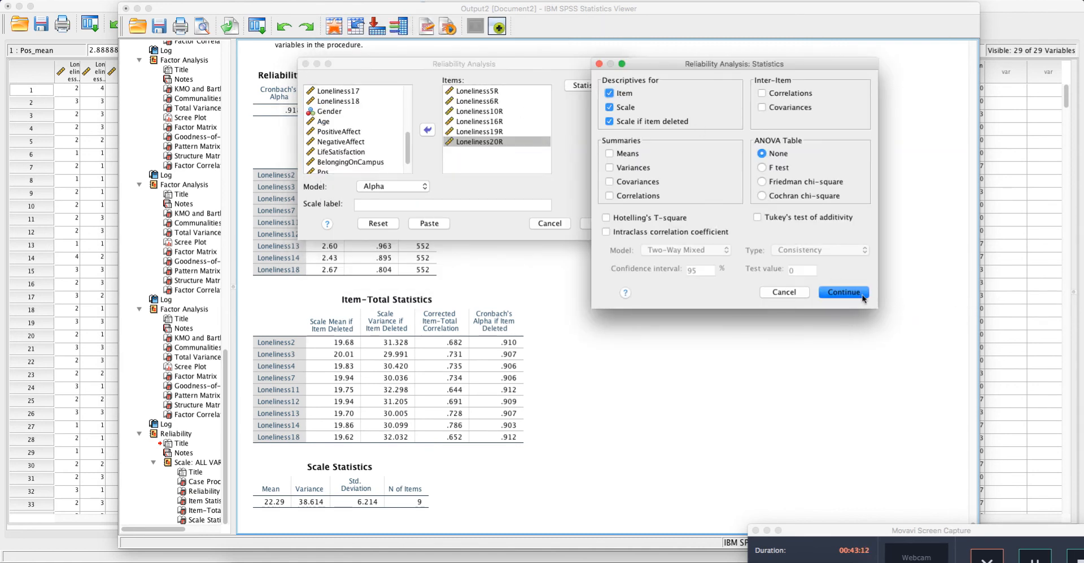
{"action": "left_click", "coordinate": [855, 293]}
{"action": "left_click", "coordinate": [598, 225]}
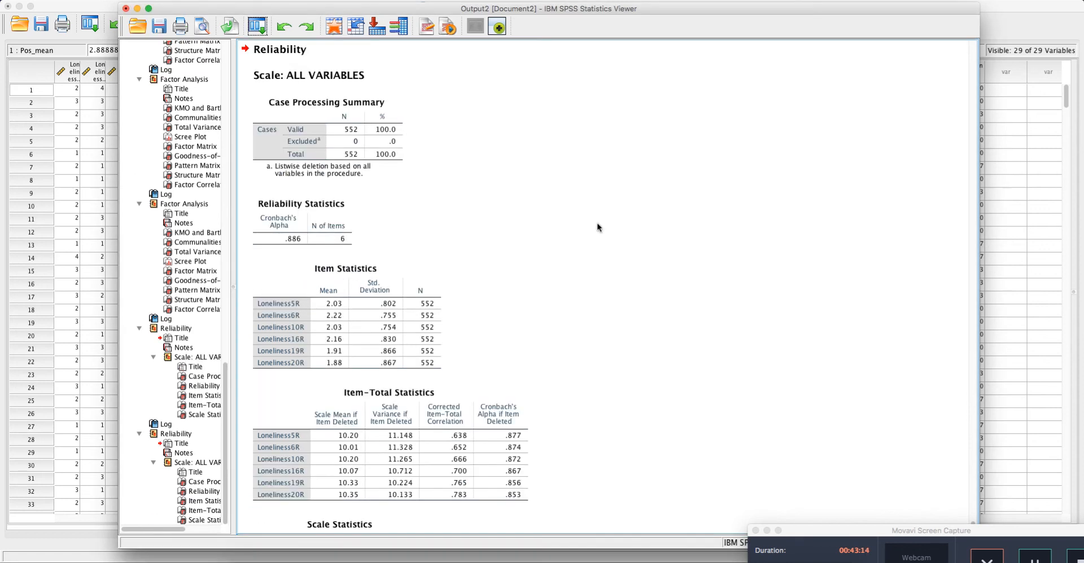
{"action": "left_click", "coordinate": [330, 222]}
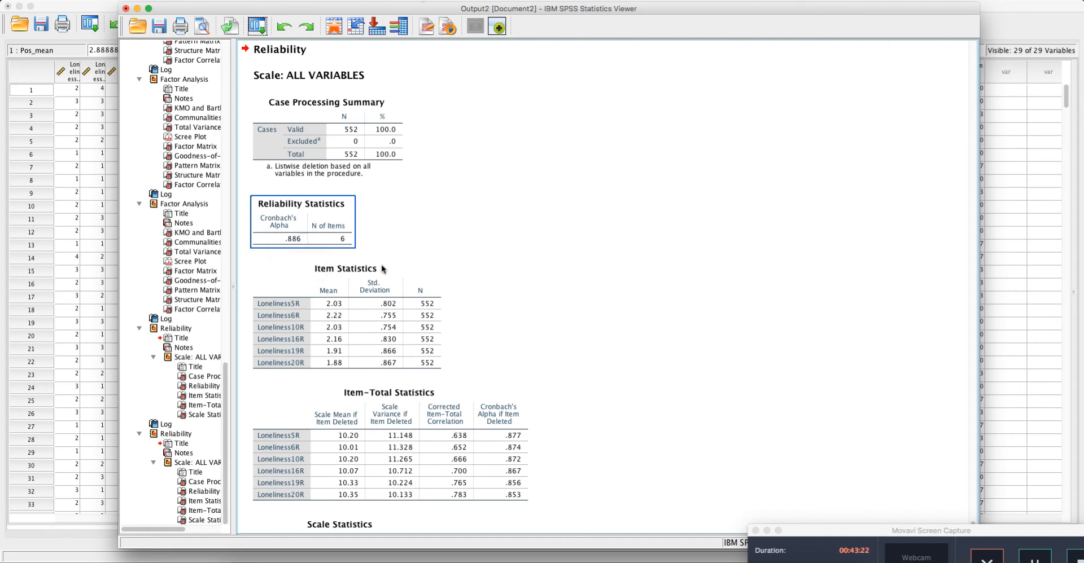
{"action": "left_click", "coordinate": [412, 288]}
{"action": "scroll", "coordinate": [410, 266], "scroll_direction": "down", "scroll_amount": 2}
{"action": "left_click", "coordinate": [455, 376]}
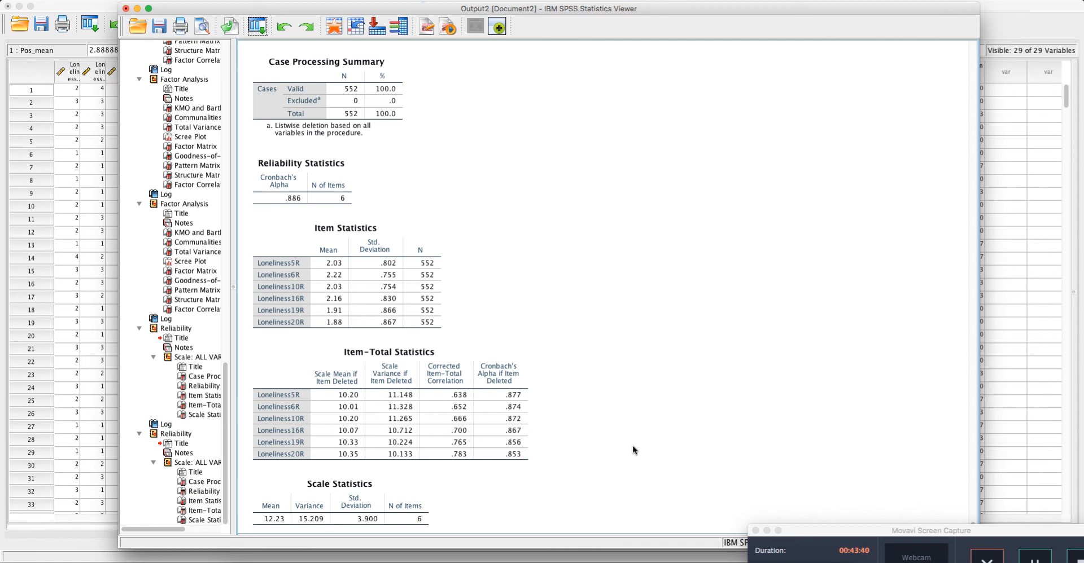
Reopen the Reliability Analysis setup and add Loneliness2, Loneliness3, Loneliness4 and Loneliness7 to the reverse-scored items.
{"action": "left_click", "coordinate": [260, 32]}
{"action": "left_click", "coordinate": [276, 43]}
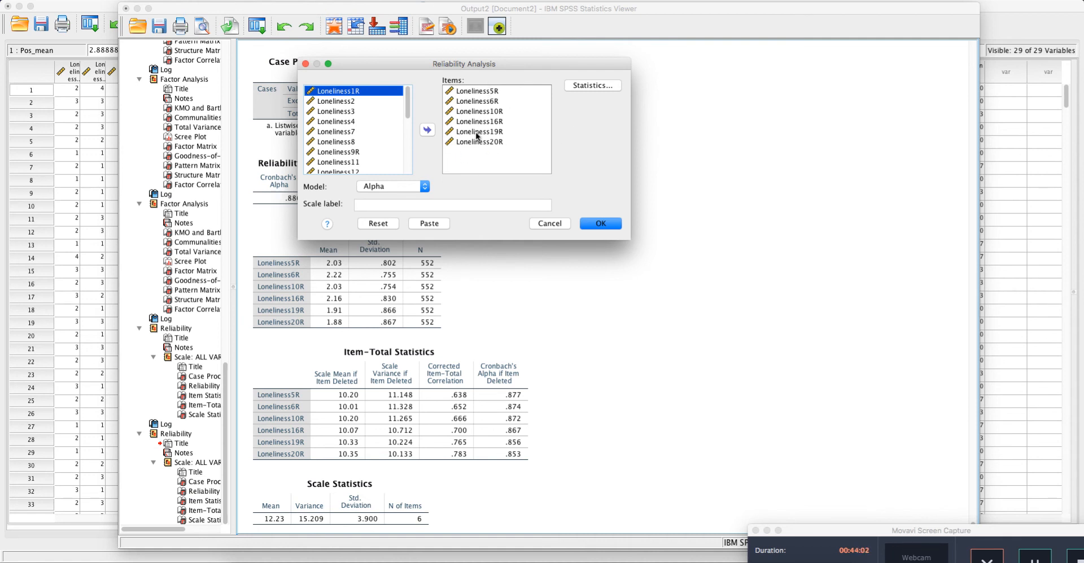
{"action": "left_click", "coordinate": [348, 102]}
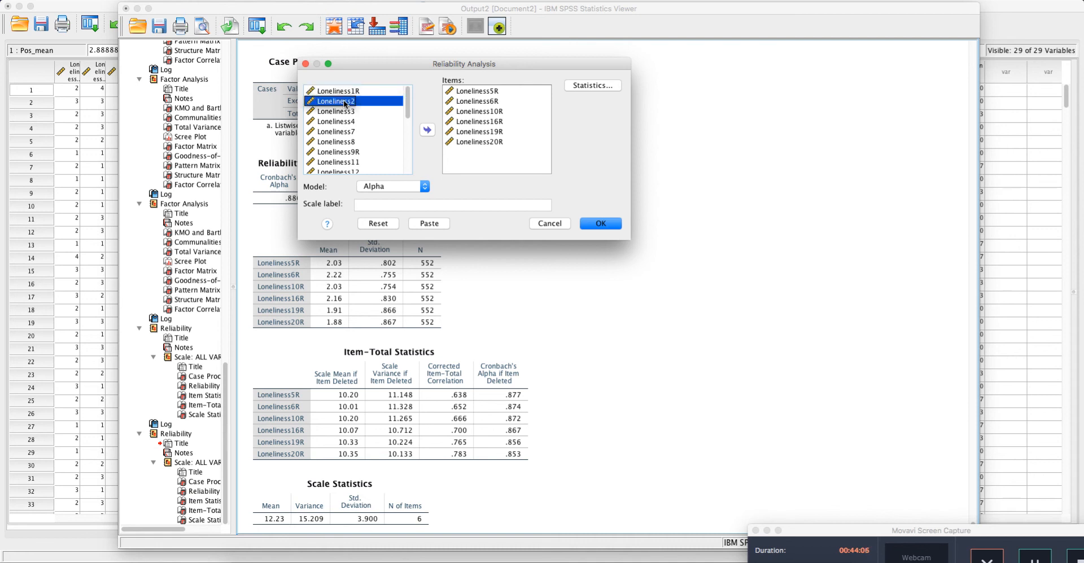
{"action": "double_click", "coordinate": [341, 103]}
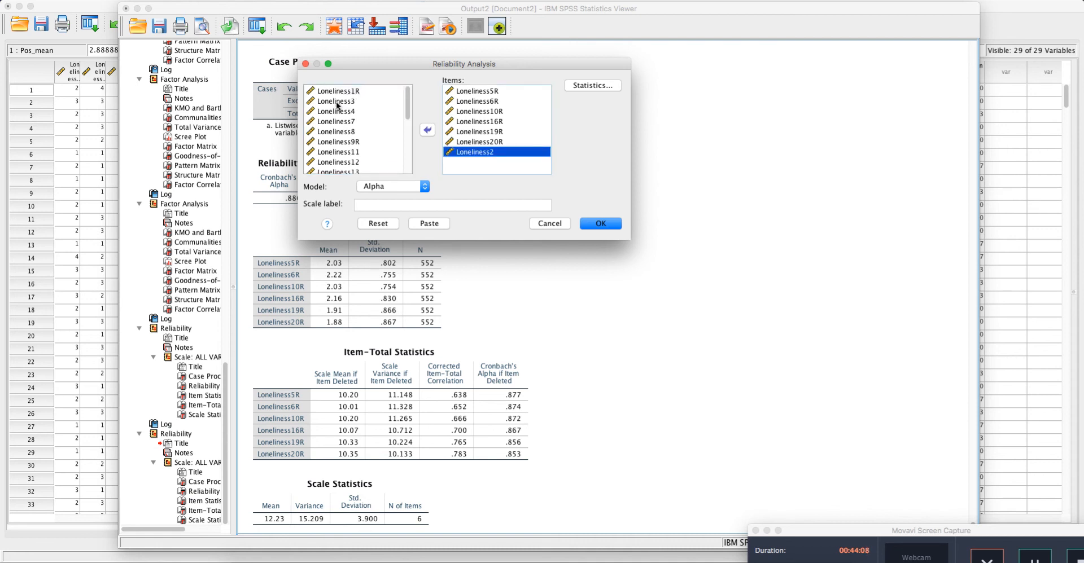
{"action": "double_click", "coordinate": [337, 103]}
{"action": "double_click", "coordinate": [338, 102]}
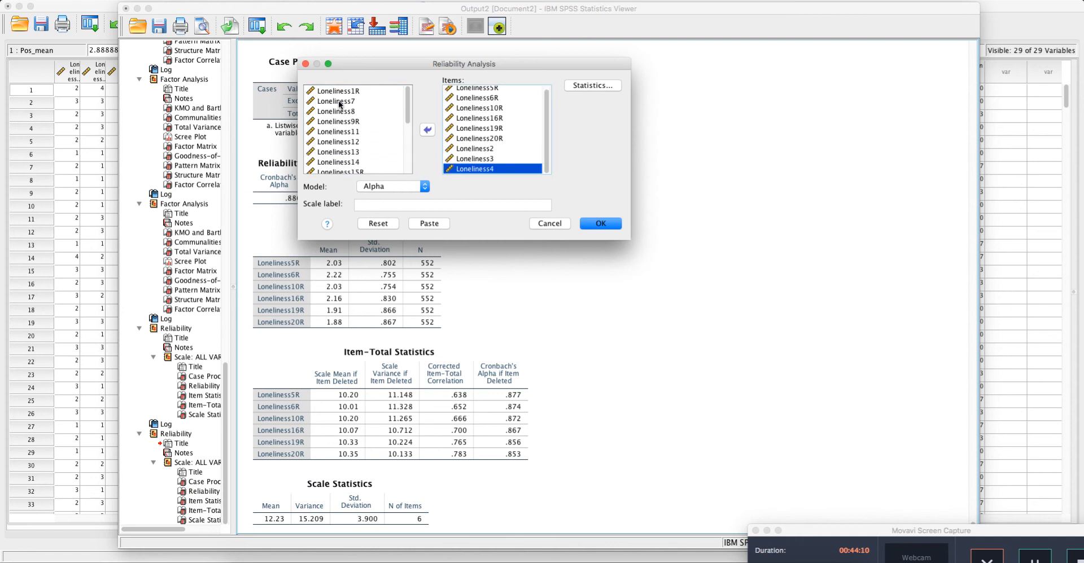
{"action": "left_click", "coordinate": [340, 102]}
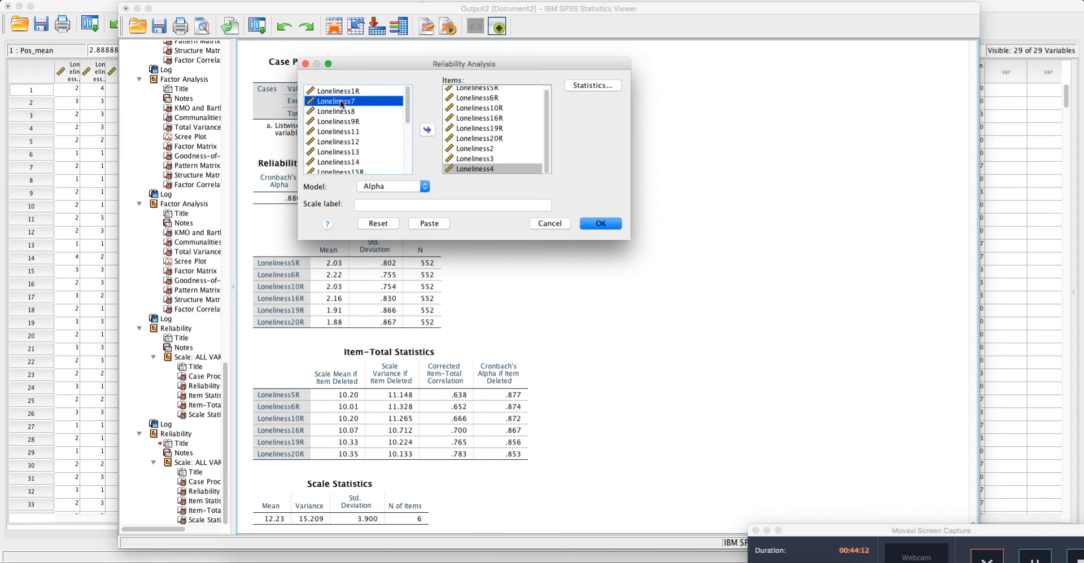
{"action": "double_click", "coordinate": [345, 102]}
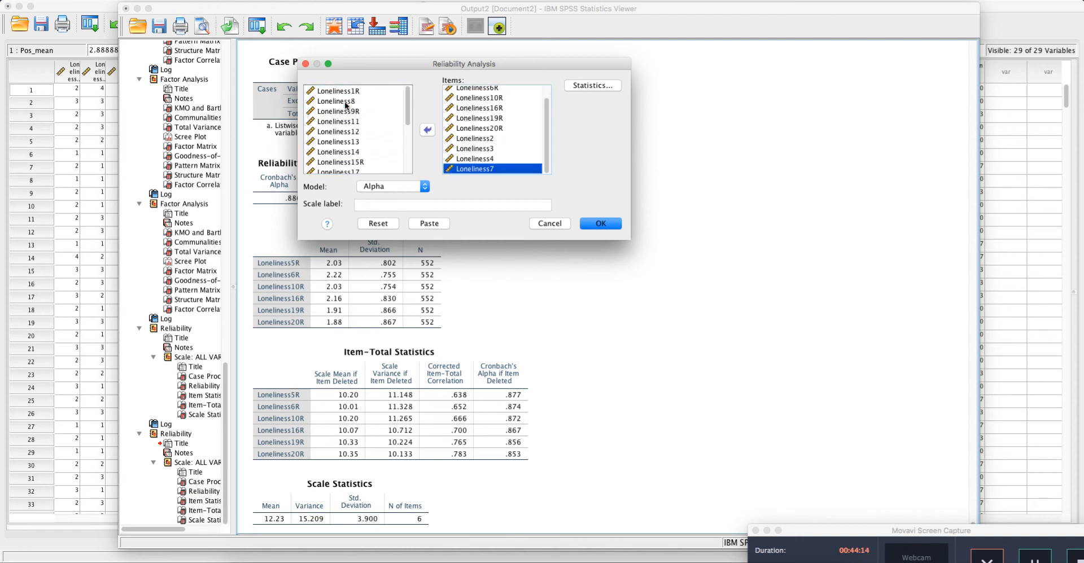
Add Loneliness11, Loneliness12, Loneliness13, Loneliness14 and Loneliness18 to the combined full-scale reliability items.
{"action": "double_click", "coordinate": [342, 122]}
{"action": "double_click", "coordinate": [342, 122]}
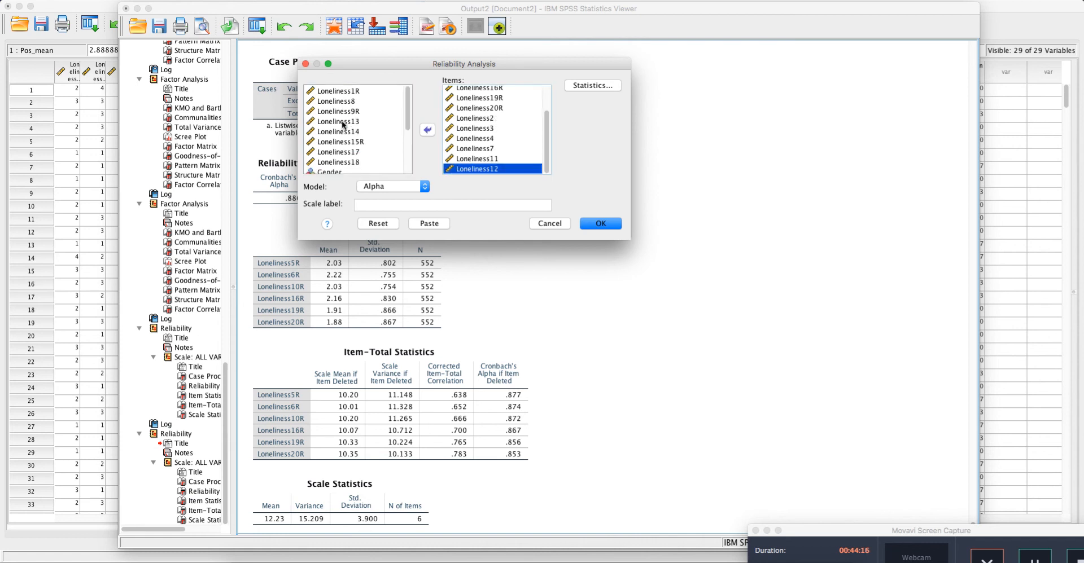
{"action": "double_click", "coordinate": [342, 122]}
{"action": "double_click", "coordinate": [343, 122]}
{"action": "left_click", "coordinate": [340, 142]}
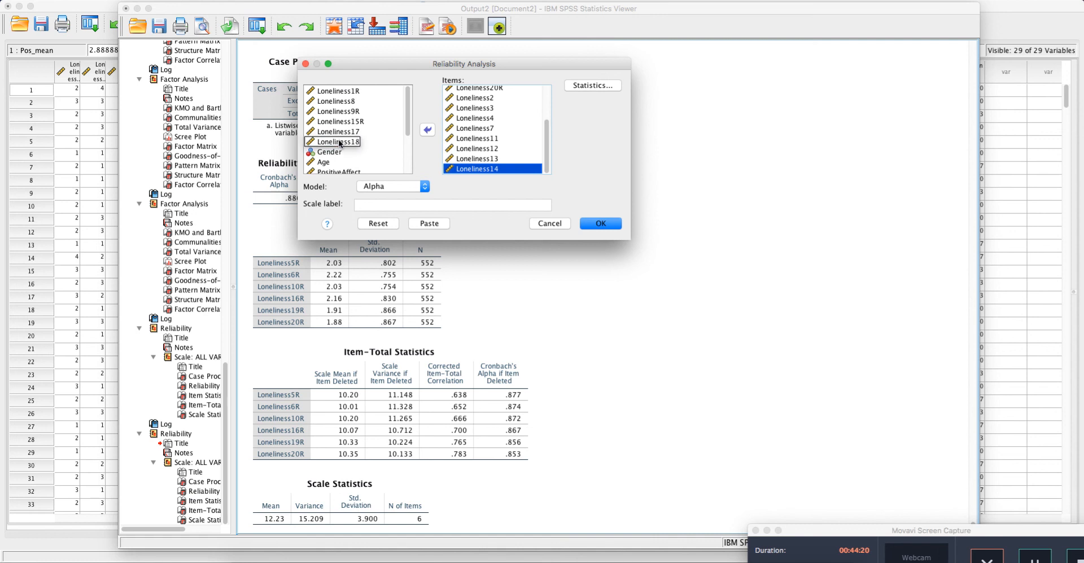
{"action": "double_click", "coordinate": [339, 142]}
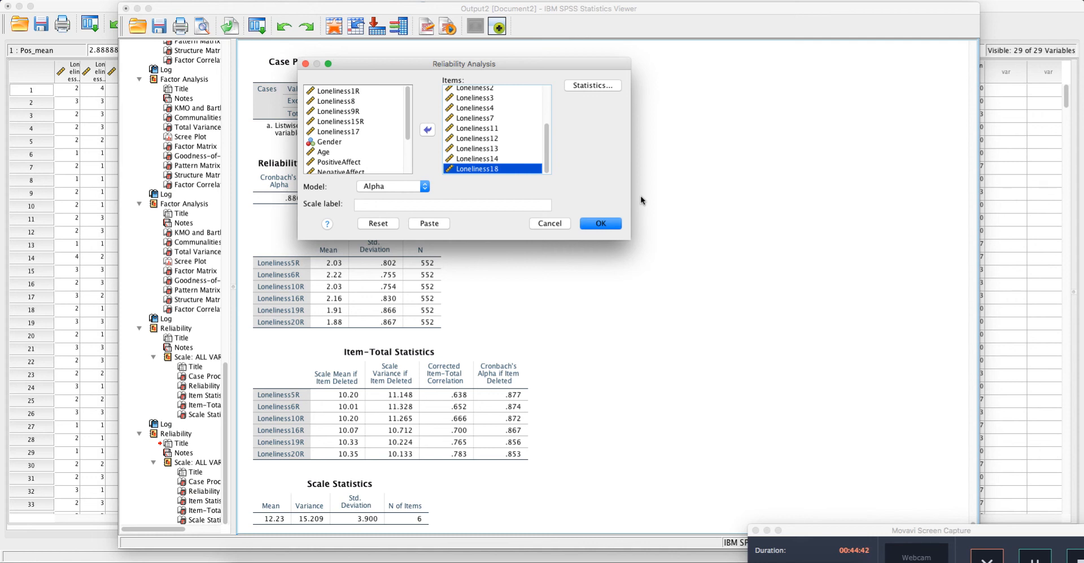
Run the reliability analysis on the combined items of both subscales and review its Cronbach's alpha and item-total statistics.
{"action": "left_click", "coordinate": [601, 223]}
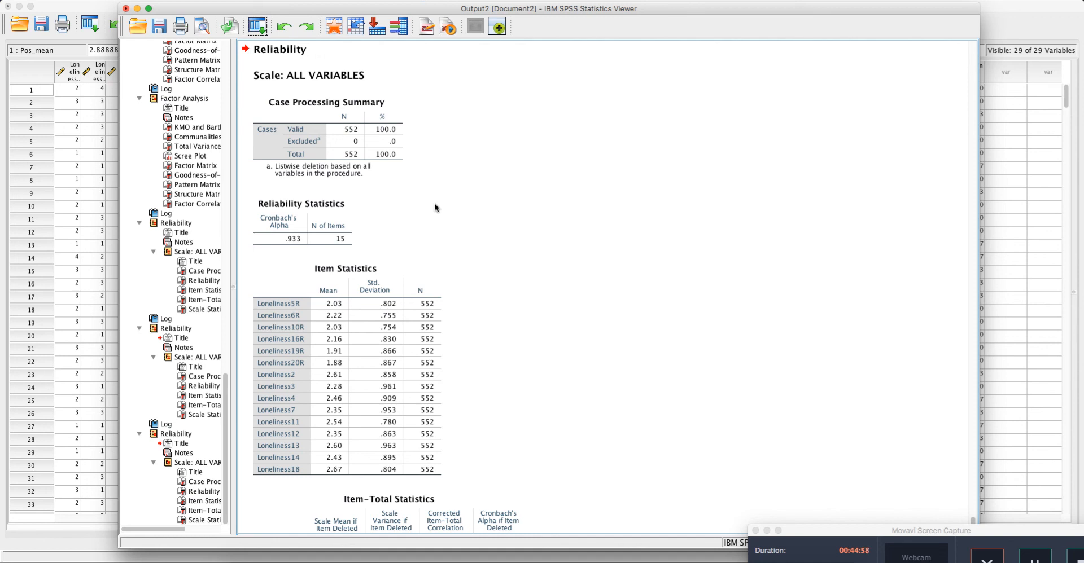
{"action": "left_click", "coordinate": [277, 227]}
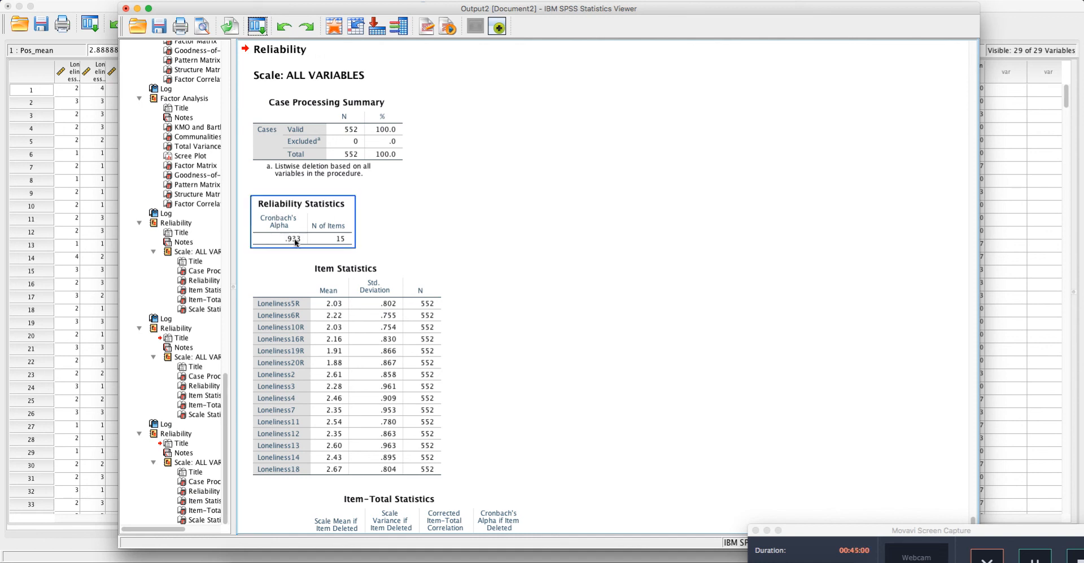
{"action": "left_click", "coordinate": [536, 198]}
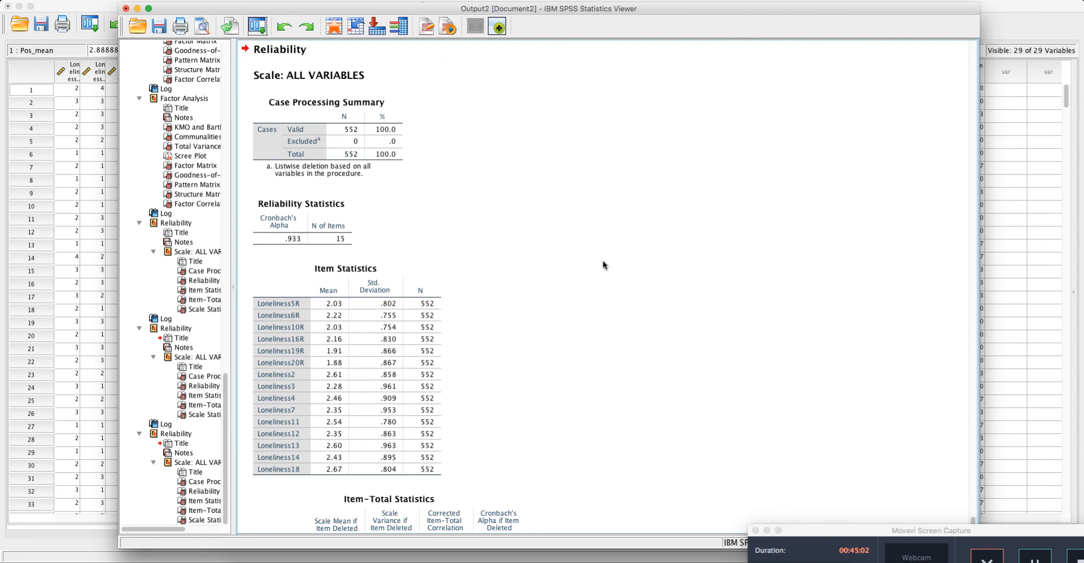
{"action": "scroll", "coordinate": [603, 261], "scroll_direction": "down", "scroll_amount": 10}
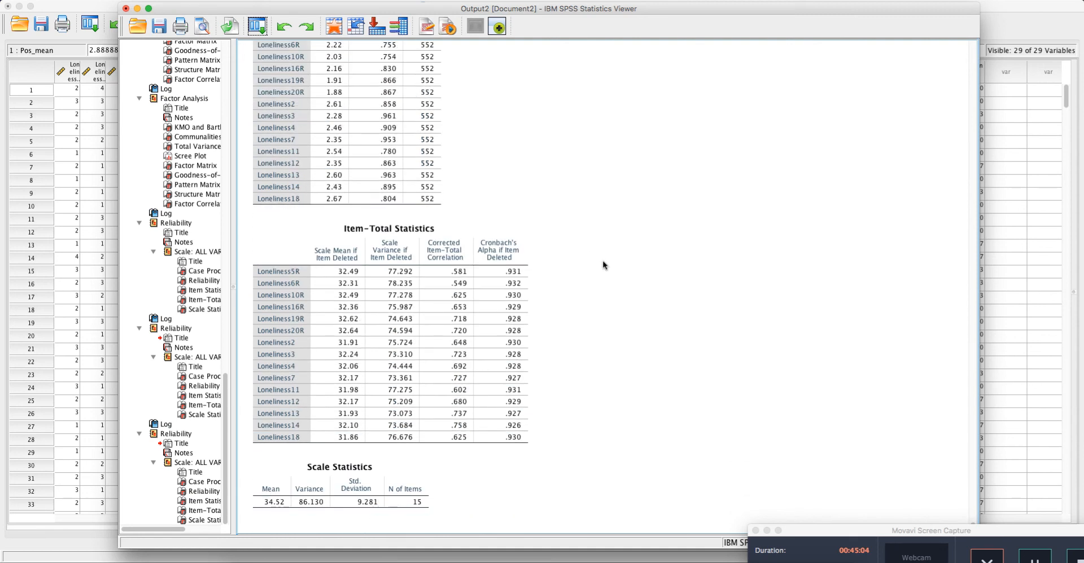
{"action": "left_click", "coordinate": [454, 272]}
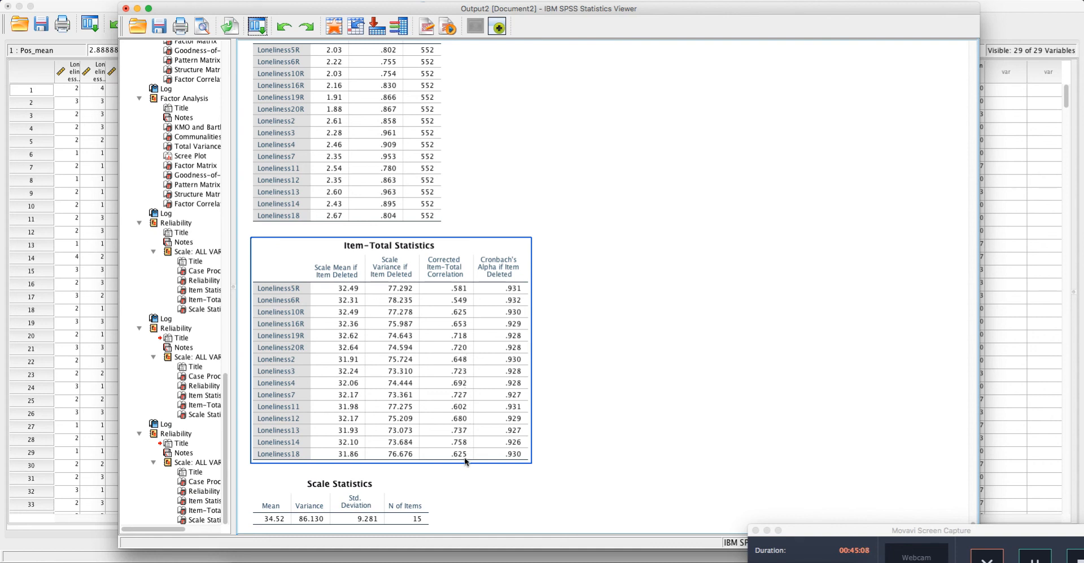
{"action": "scroll", "coordinate": [566, 226], "scroll_direction": "up", "scroll_amount": 3}
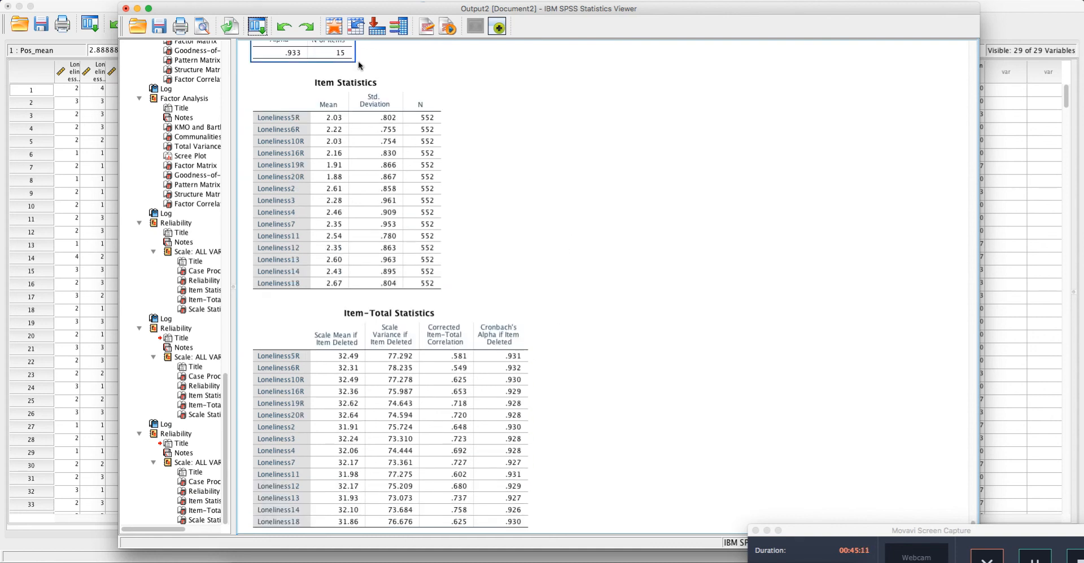
{"action": "scroll", "coordinate": [626, 249], "scroll_direction": "down", "scroll_amount": 1}
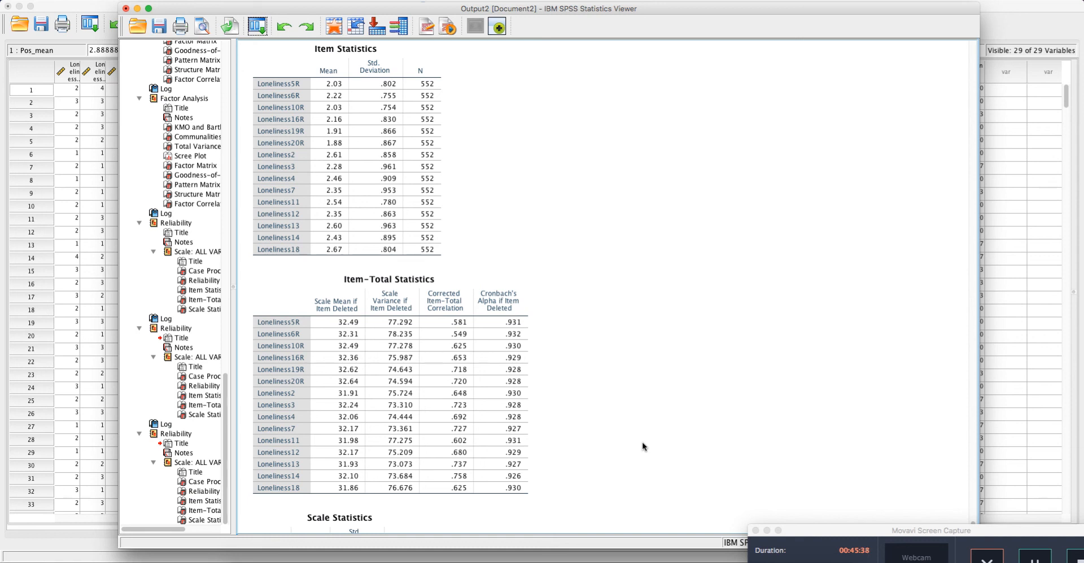
{"action": "left_click", "coordinate": [517, 372]}
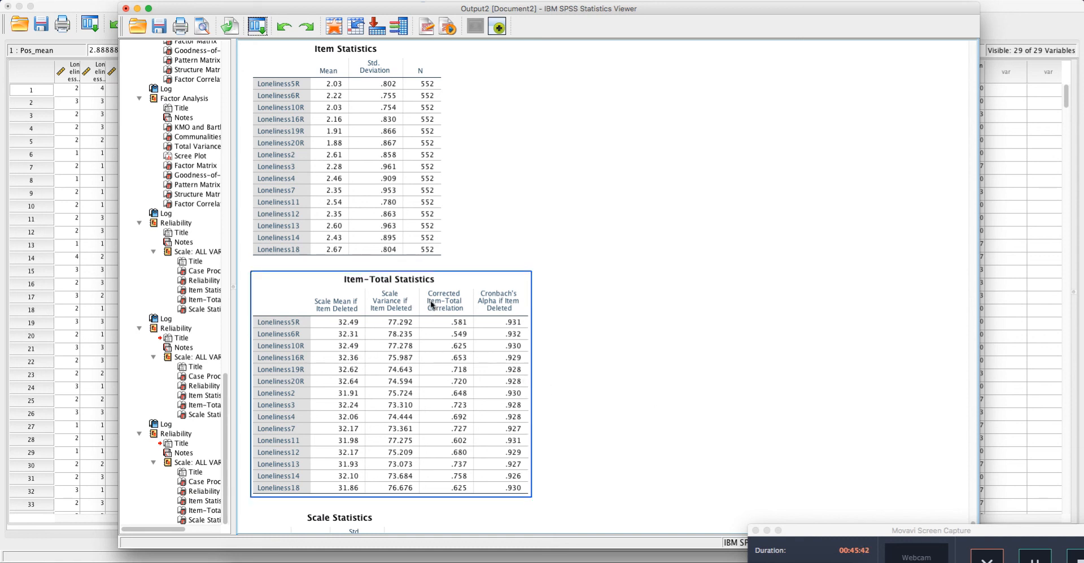
{"action": "left_click", "coordinate": [635, 298]}
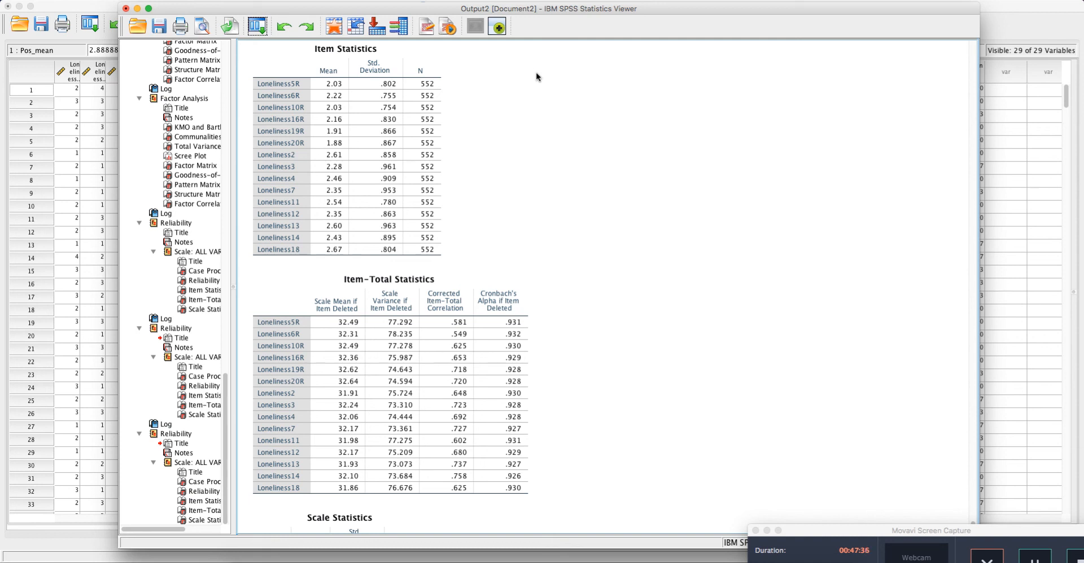
Start a Bivariate Correlations analysis and add the subscale scores Pos_mean and Neg_mean as variables.
{"action": "left_click", "coordinate": [334, 1]}
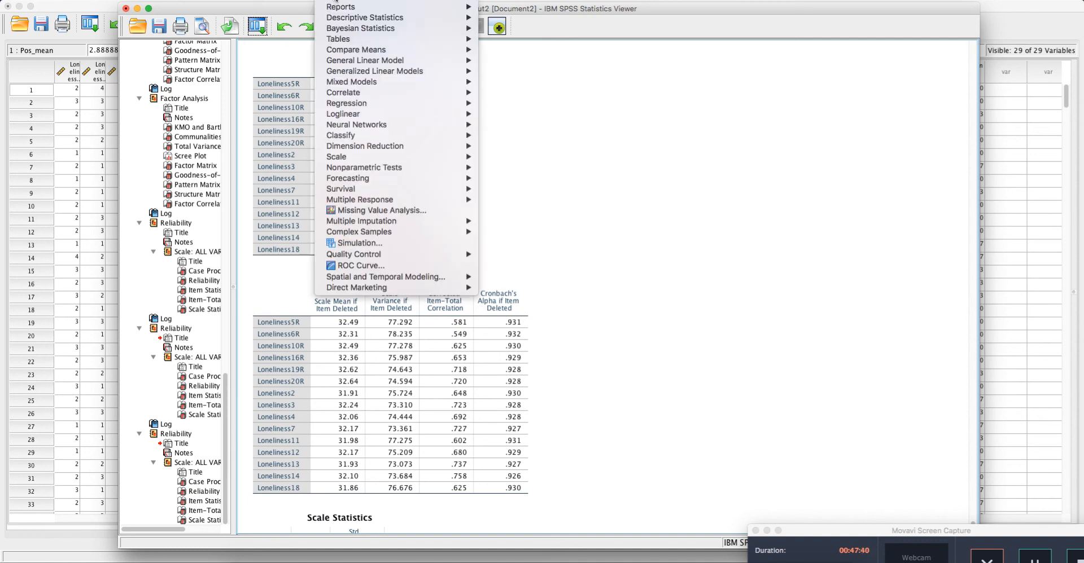
{"action": "mouse_move", "coordinate": [406, 93]}
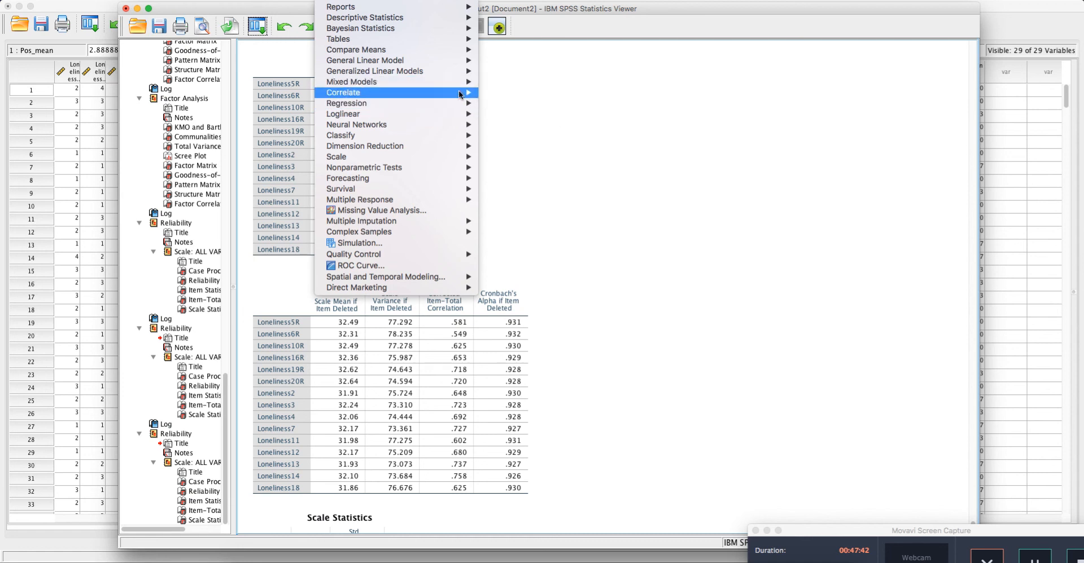
{"action": "left_click", "coordinate": [513, 94]}
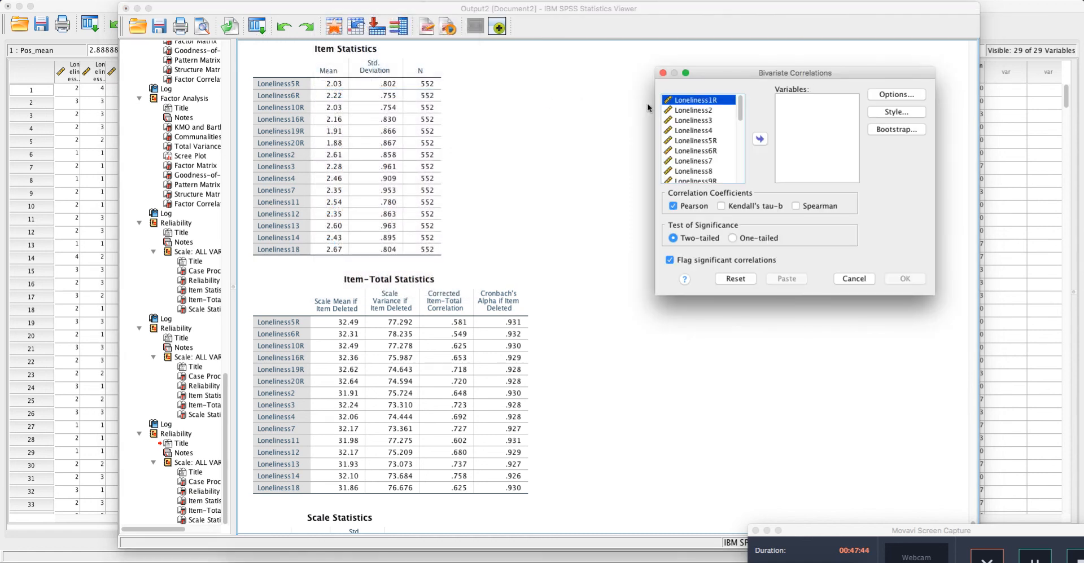
{"action": "left_click", "coordinate": [696, 120]}
{"action": "left_click_drag", "start_coordinate": [740, 104], "coordinate": [743, 167]}
{"action": "left_click", "coordinate": [693, 178]}
{"action": "left_click", "coordinate": [695, 168]}
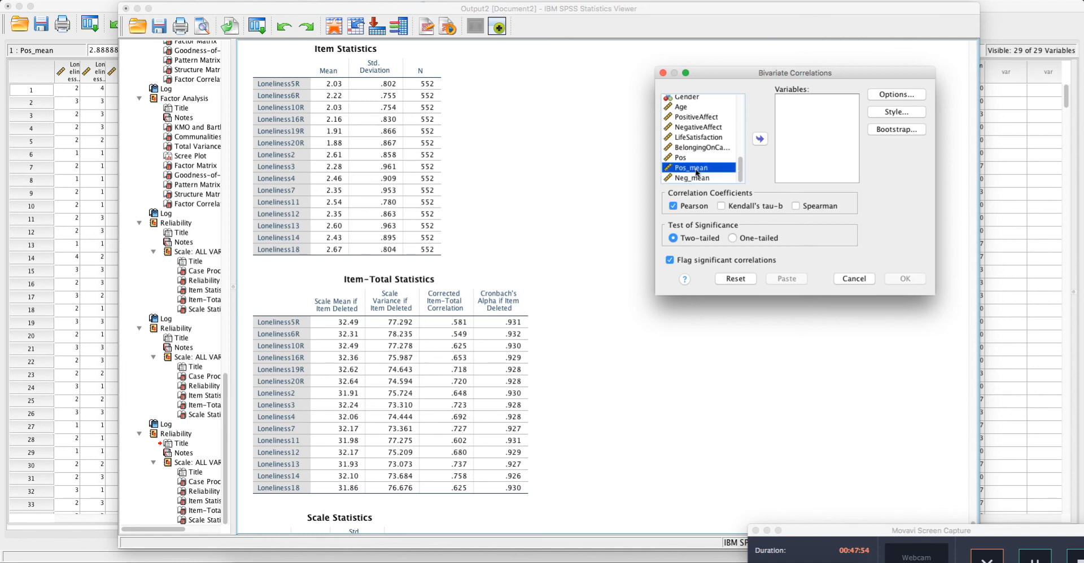
{"action": "double_click", "coordinate": [696, 169]}
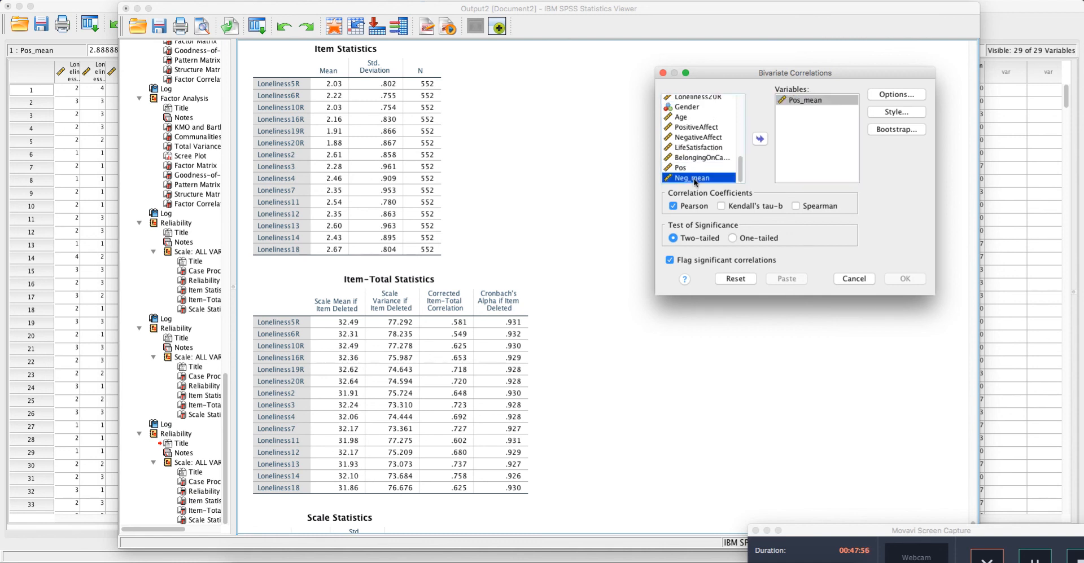
{"action": "double_click", "coordinate": [694, 178]}
Add Gender, Age, PositiveAffect, NegativeAffect, LifeSatisfaction and BelongingOnCampus to the correlation variables and run the two-tailed Pearson correlations.
{"action": "left_click", "coordinate": [684, 117]}
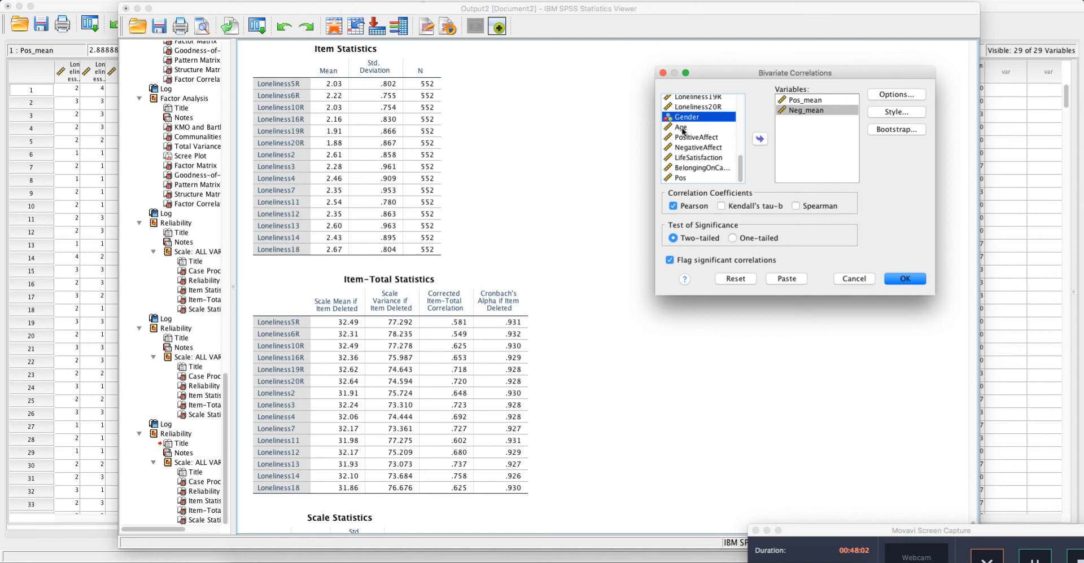
{"action": "left_click", "coordinate": [682, 169], "text": "shift"}
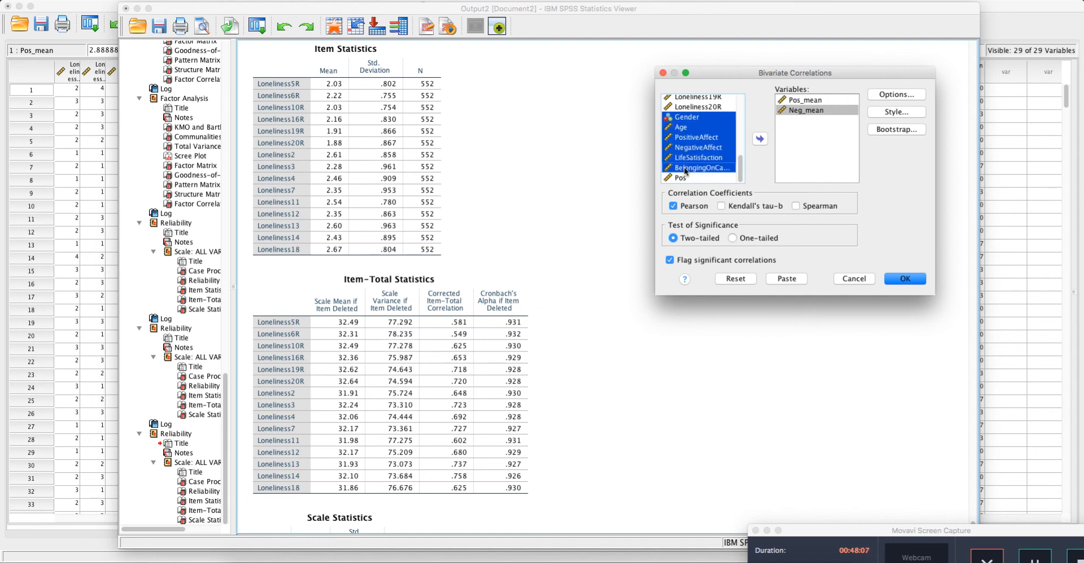
{"action": "left_click", "coordinate": [760, 140]}
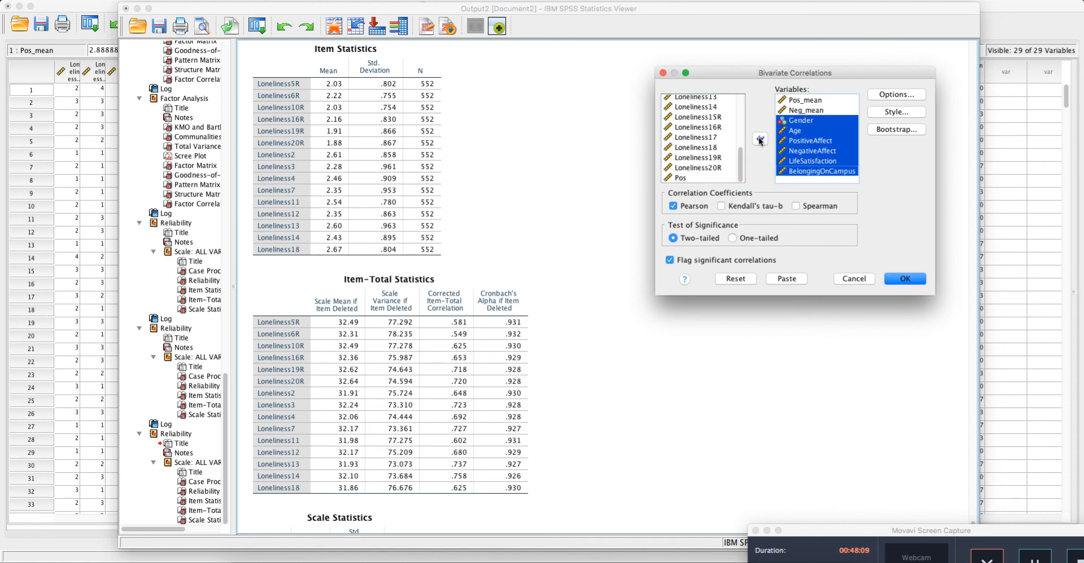
{"action": "left_click", "coordinate": [839, 171]}
{"action": "left_click", "coordinate": [905, 279]}
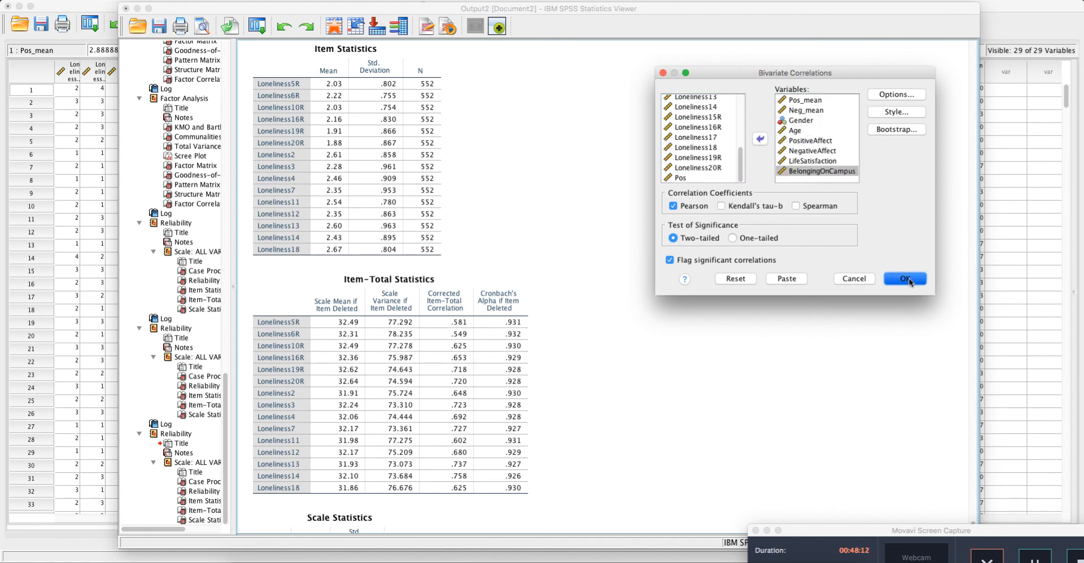
Examine the Correlations table for how the two subscale means relate to each other and to the demographic and well-being variables.
{"action": "scroll", "coordinate": [898, 281], "scroll_direction": "down", "scroll_amount": 1}
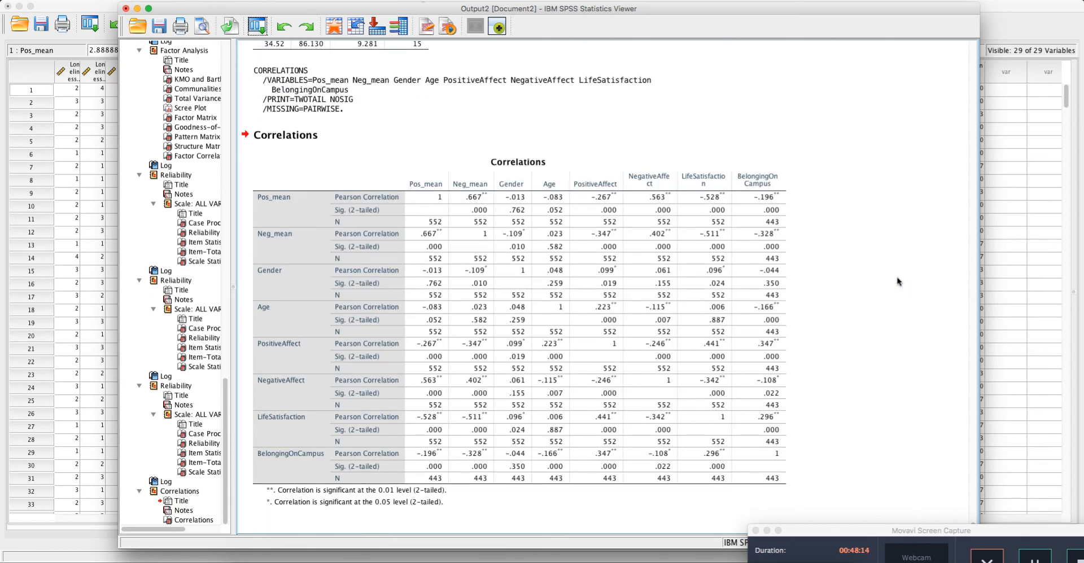
{"action": "left_click", "coordinate": [610, 232]}
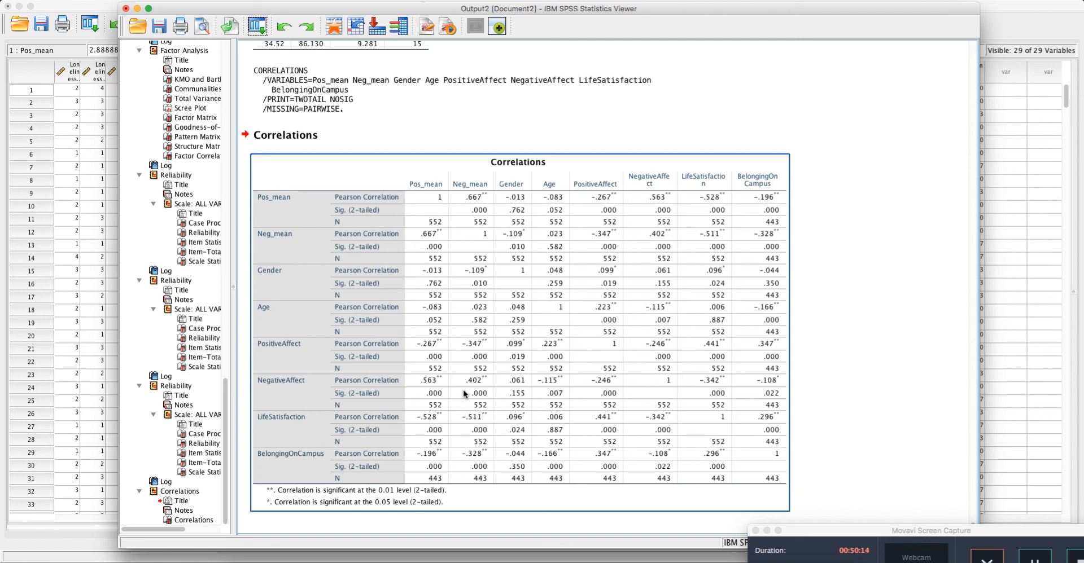
{"action": "left_click", "coordinate": [910, 272]}
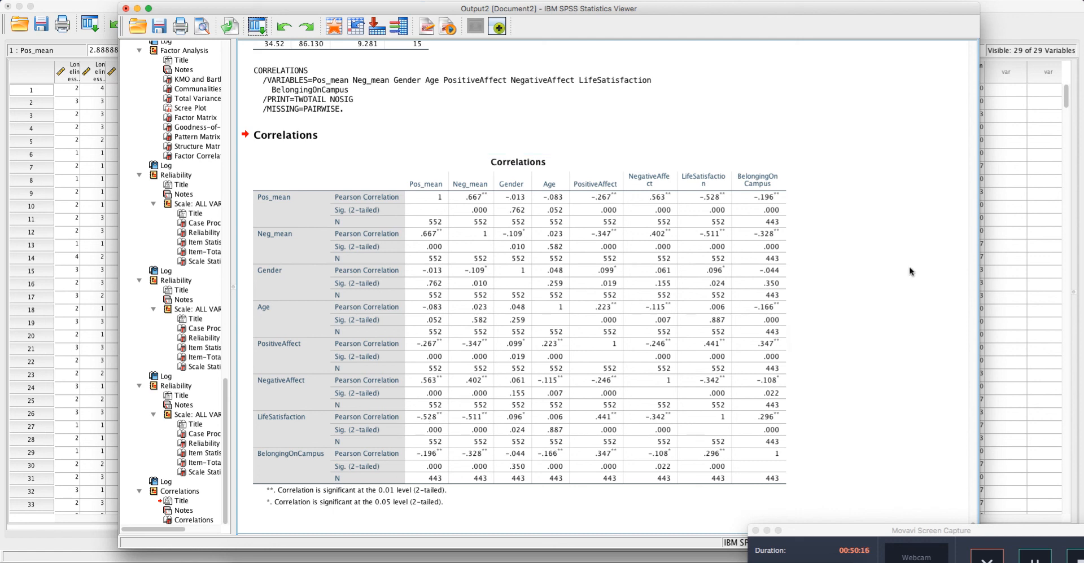
{"action": "scroll", "coordinate": [910, 272], "scroll_direction": "up", "scroll_amount": 2}
{"action": "scroll", "coordinate": [909, 271], "scroll_direction": "down", "scroll_amount": 2}
{"action": "left_click", "coordinate": [646, 282]}
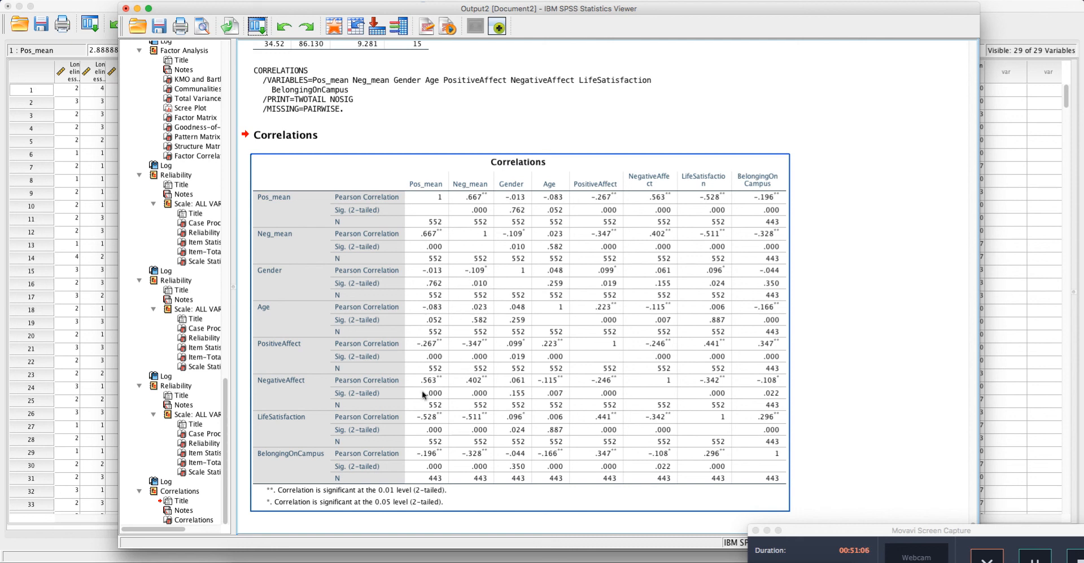
{"action": "left_click", "coordinate": [861, 388]}
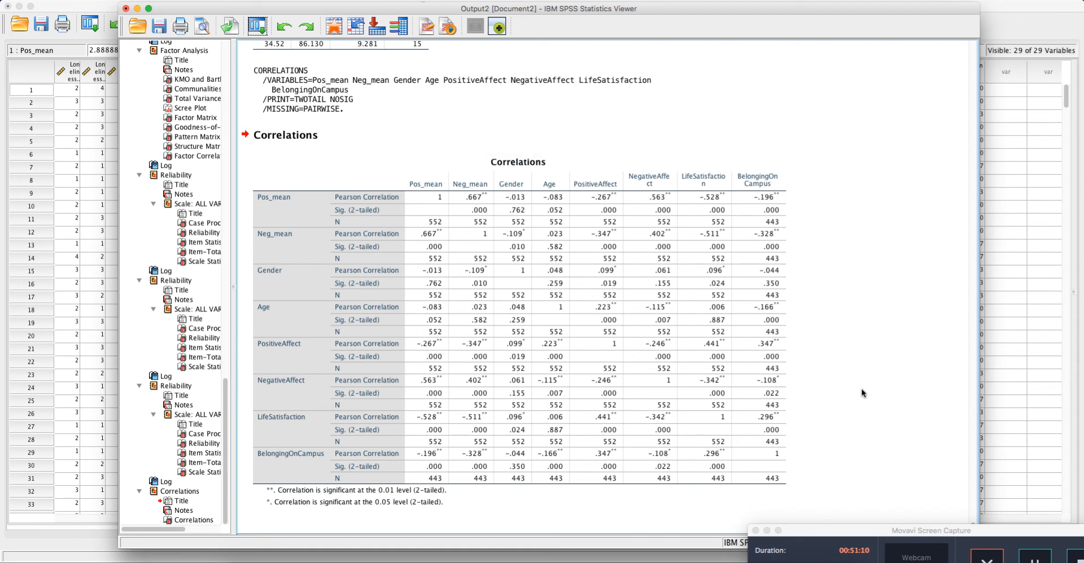